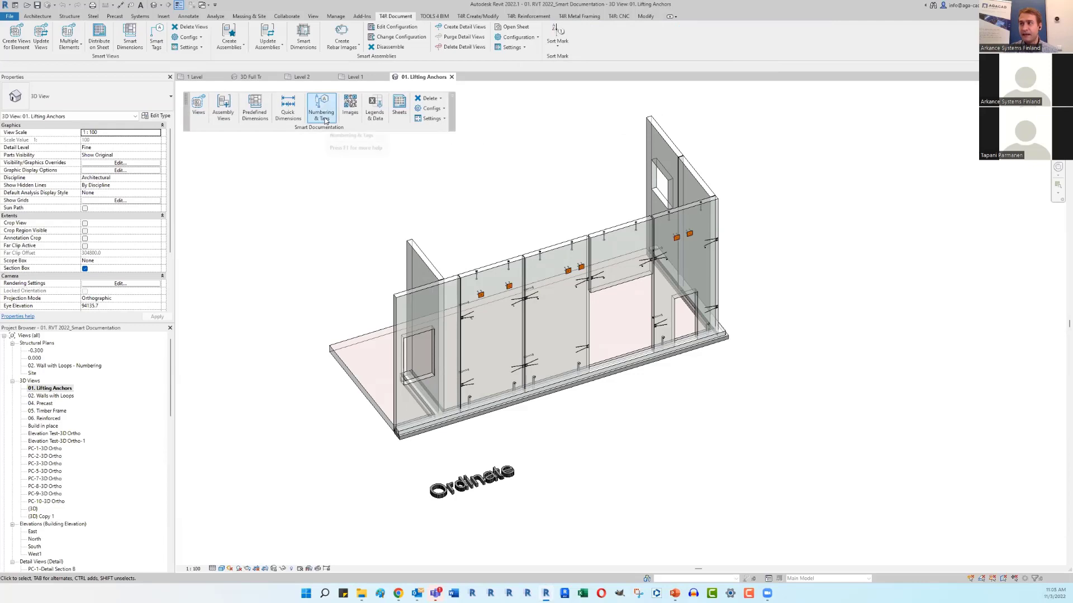
# Step: Batch-number the walls with the Walls configuration, covering exterior and interior wall marks by ID, and dismiss the result report
pyautogui.click(325, 120)
pyautogui.moveTo(229, 157); pyautogui.dragTo(237, 153)
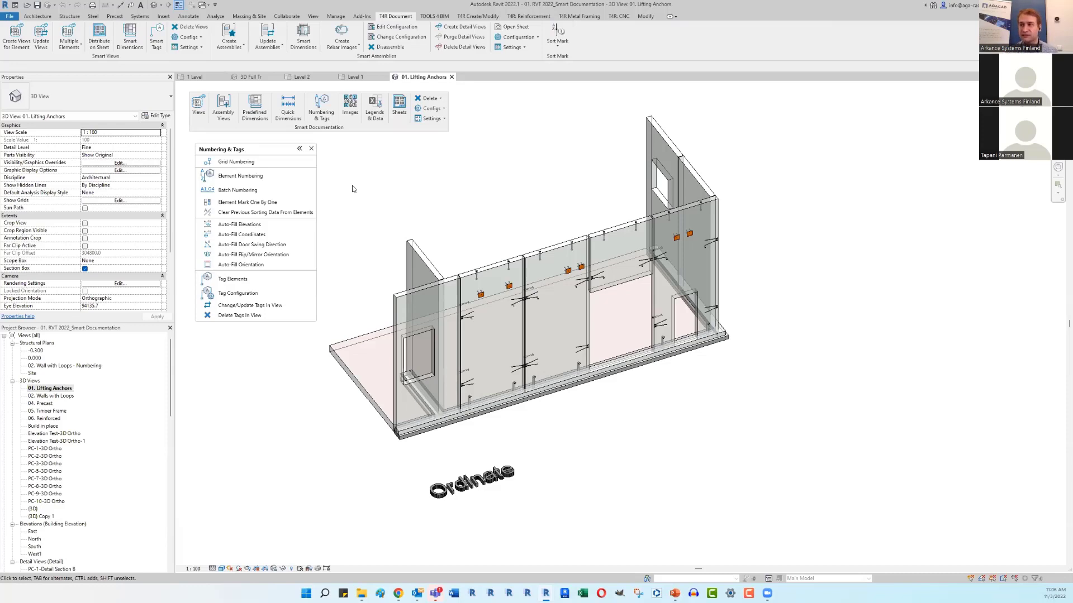
pyautogui.click(259, 191)
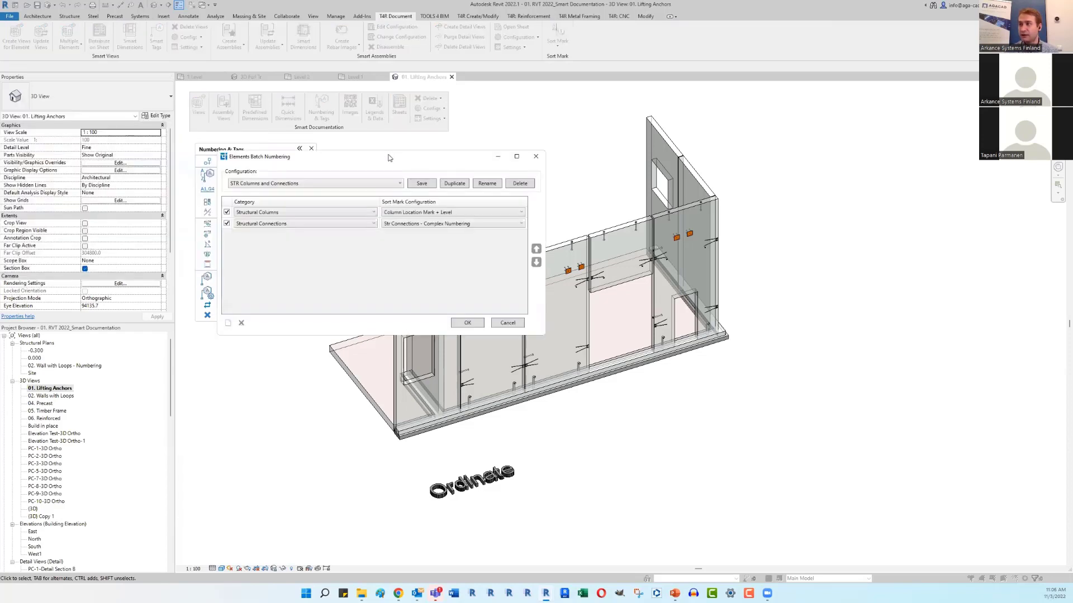
pyautogui.click(343, 184)
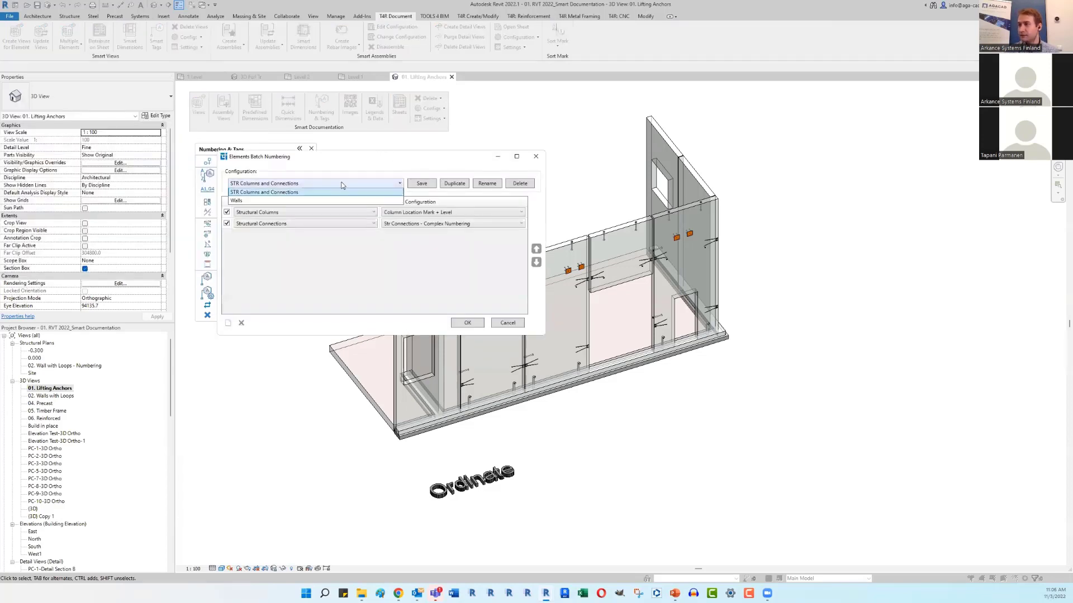
pyautogui.click(289, 204)
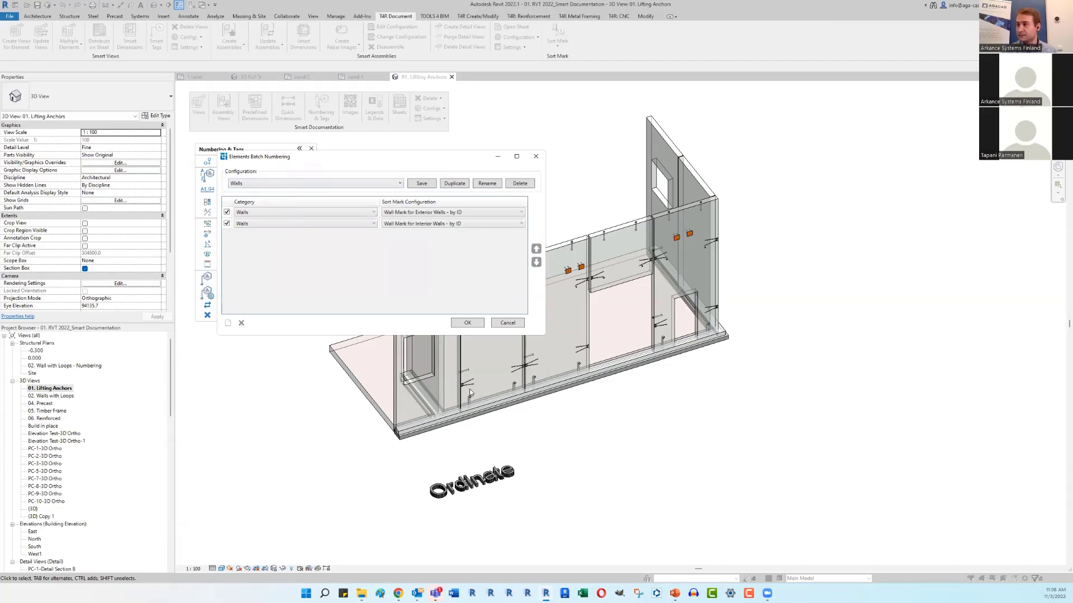
pyautogui.click(467, 322)
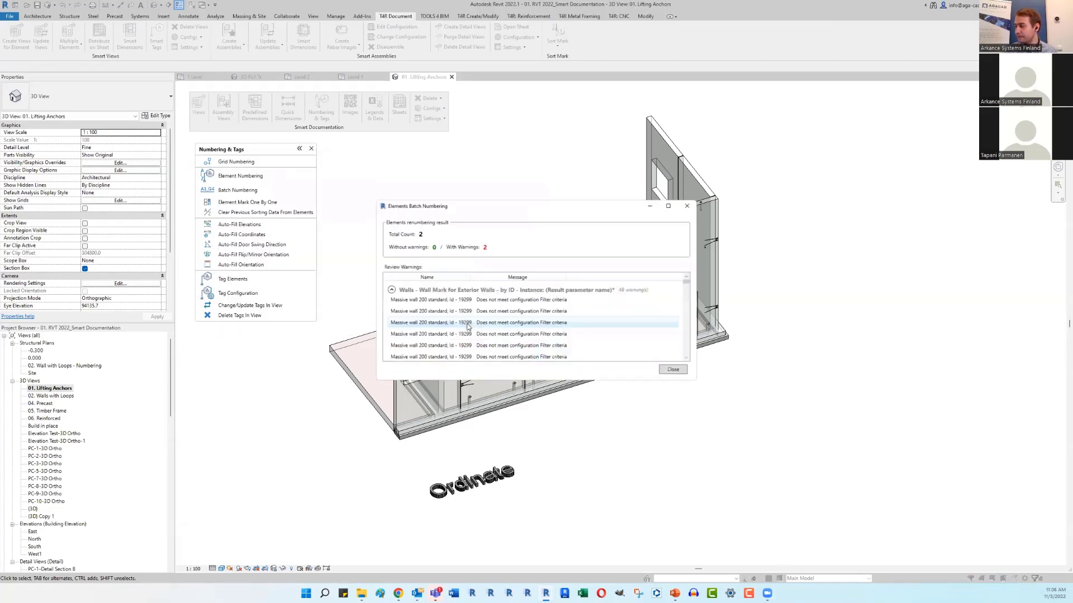
pyautogui.click(677, 372)
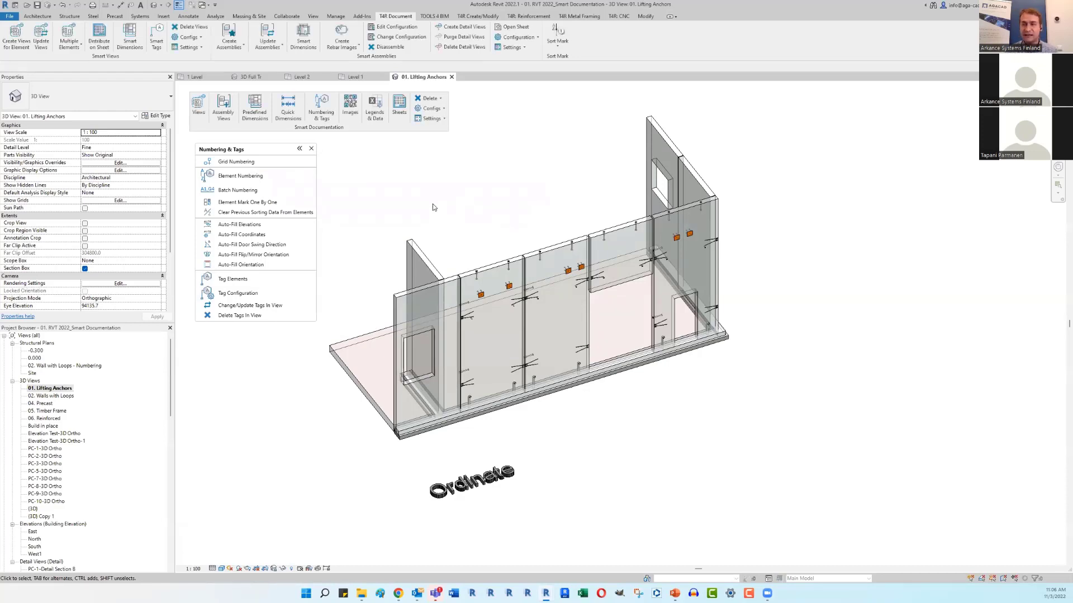
# Step: Check the Mark values of several exterior wall panels along the front and of the interior wall
pyautogui.click(397, 297)
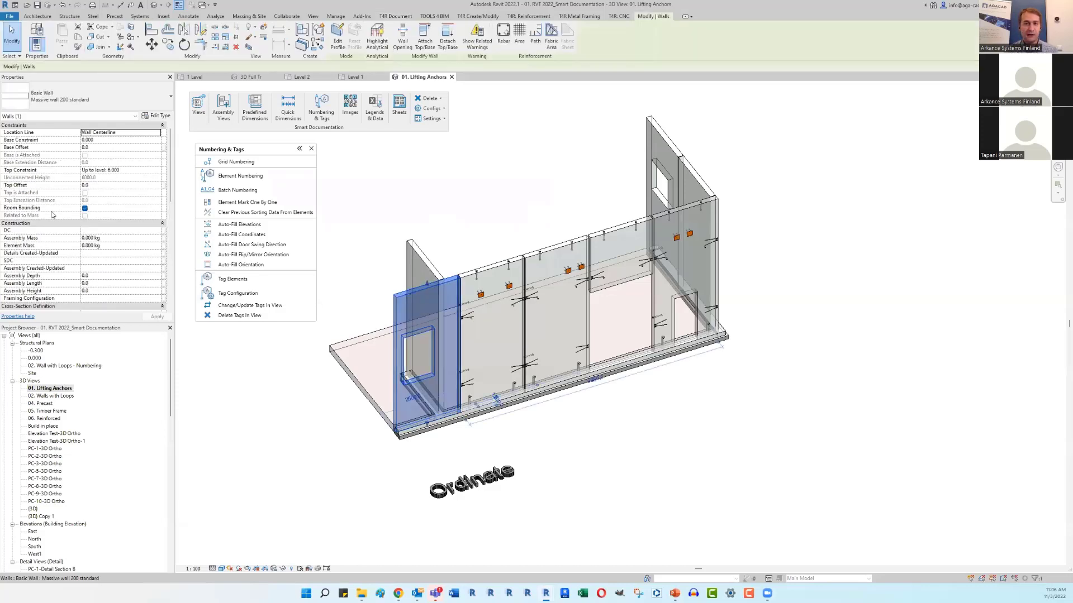
pyautogui.scroll(-5, 95, 217)
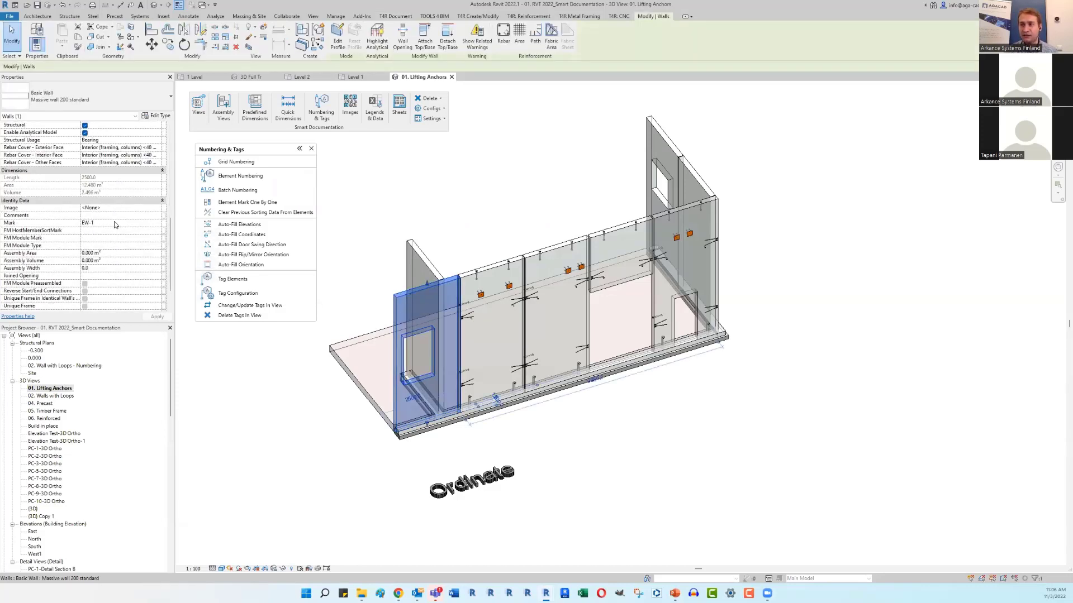
pyautogui.click(115, 222)
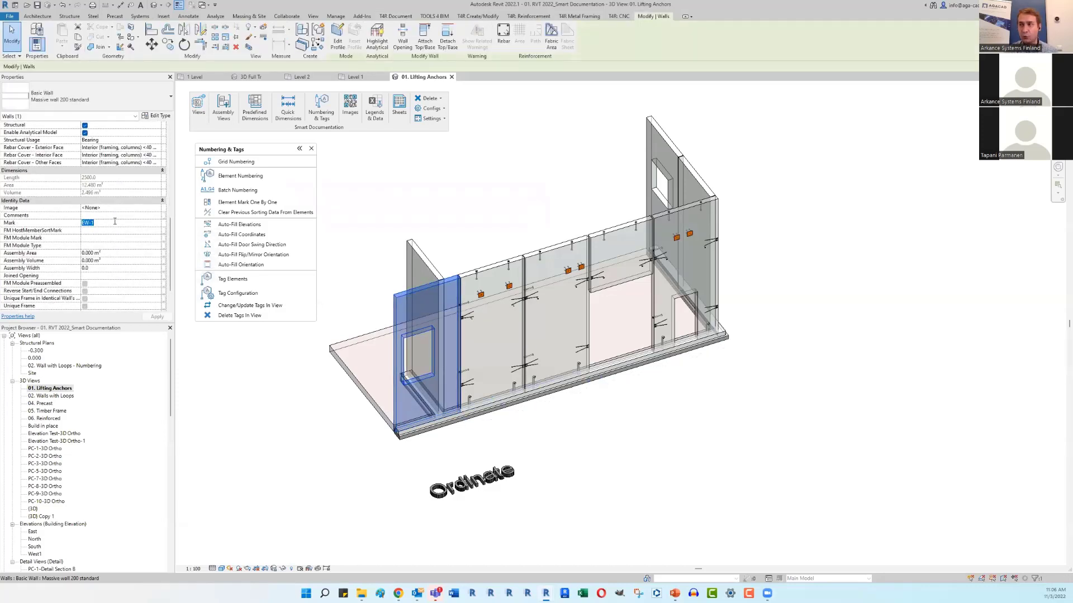
pyautogui.click(491, 336)
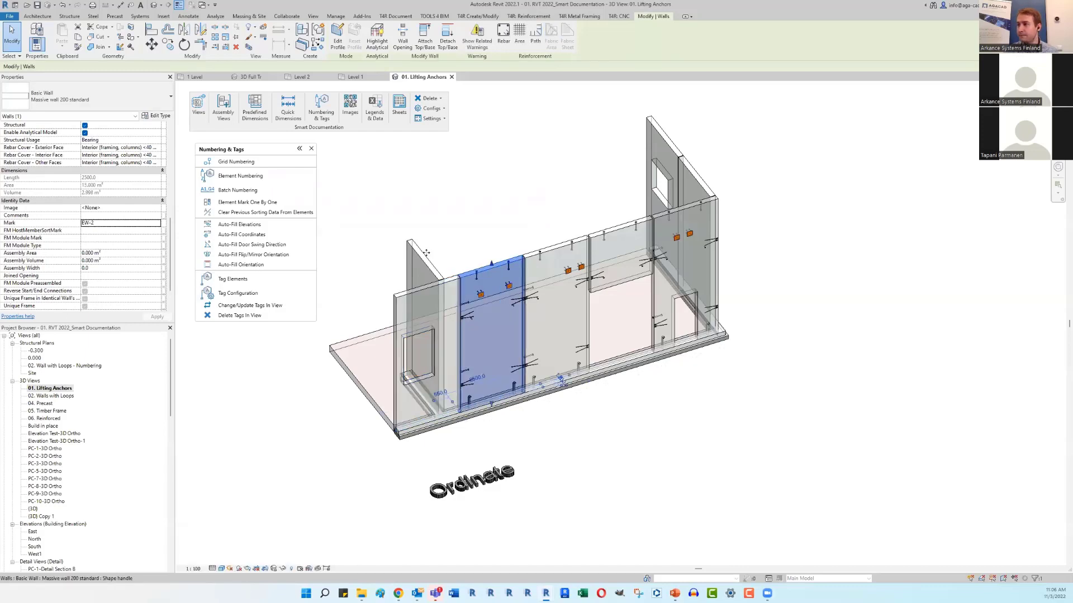
pyautogui.click(105, 222)
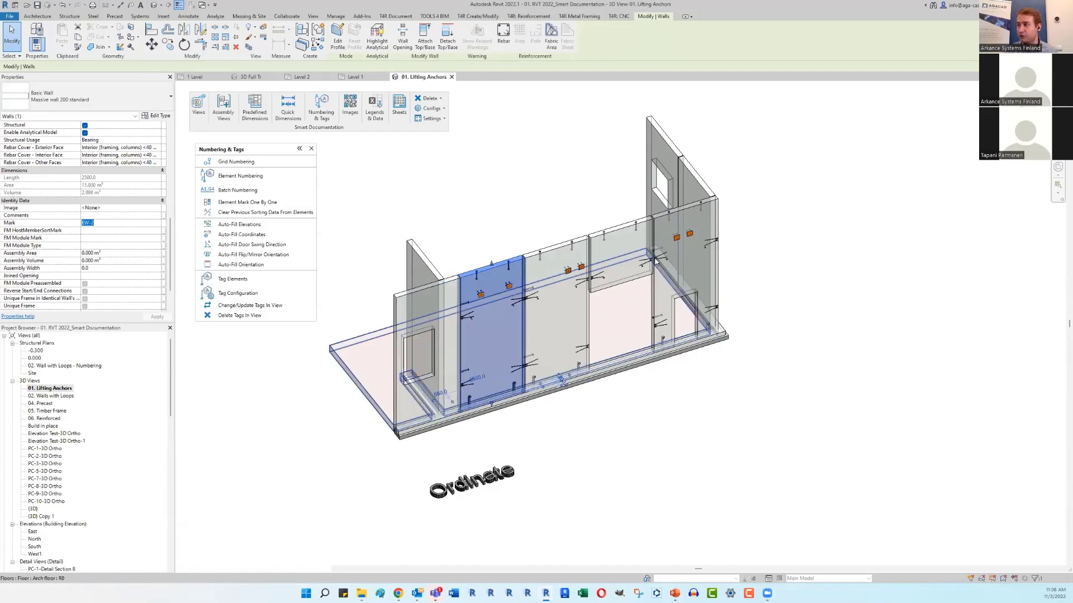
pyautogui.click(554, 313)
pyautogui.click(123, 231)
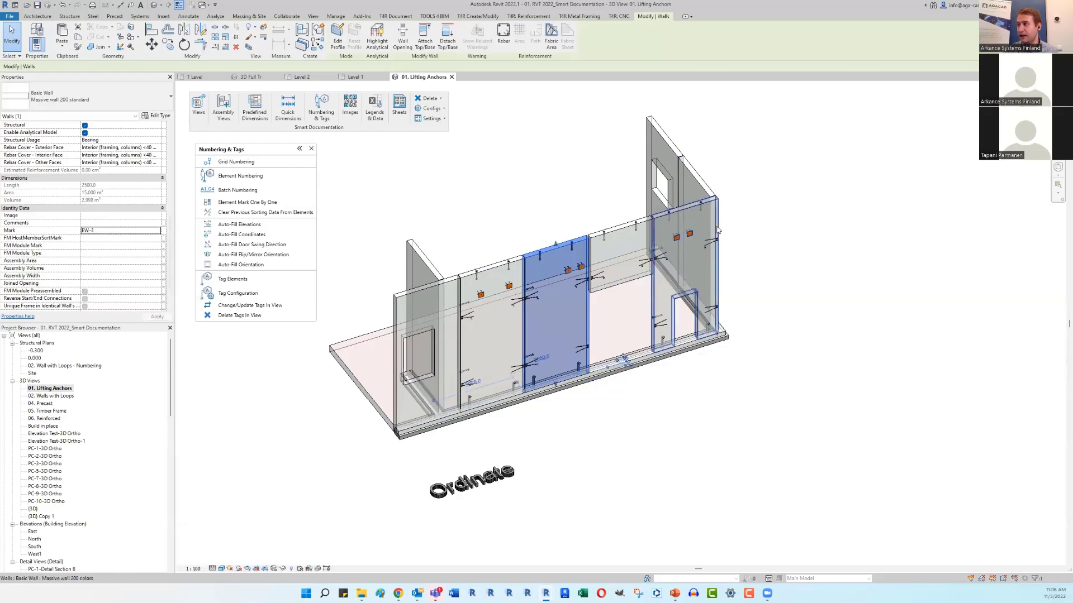
pyautogui.click(665, 299)
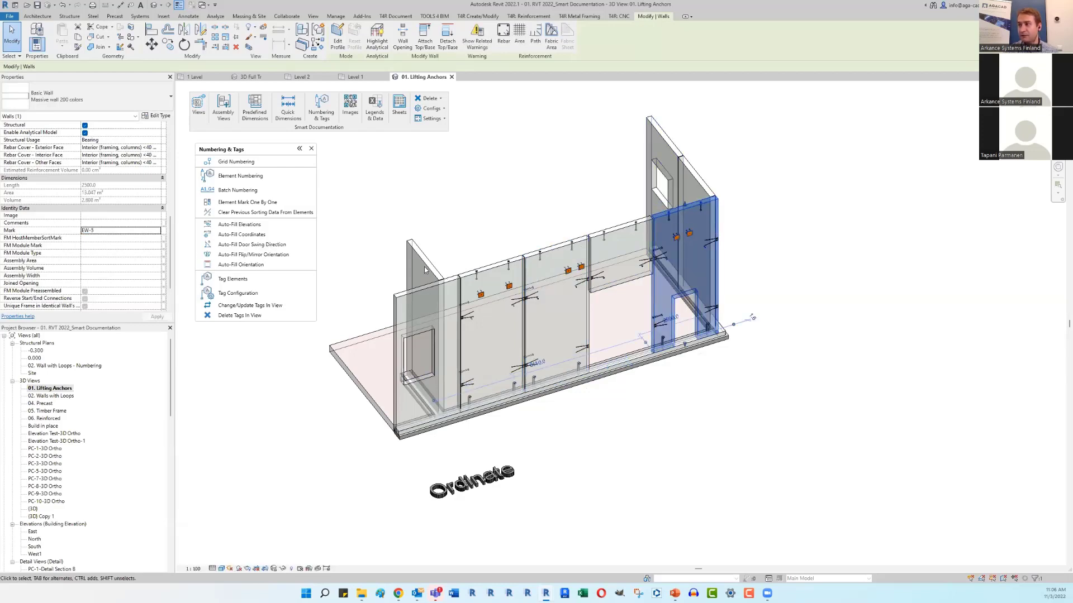
pyautogui.click(426, 291)
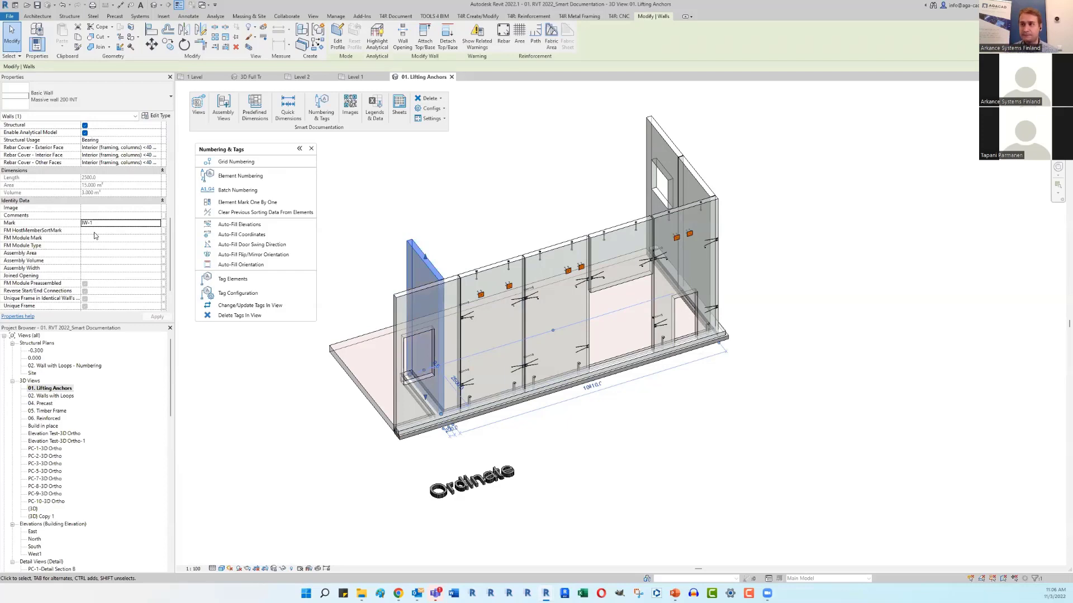
pyautogui.click(375, 189)
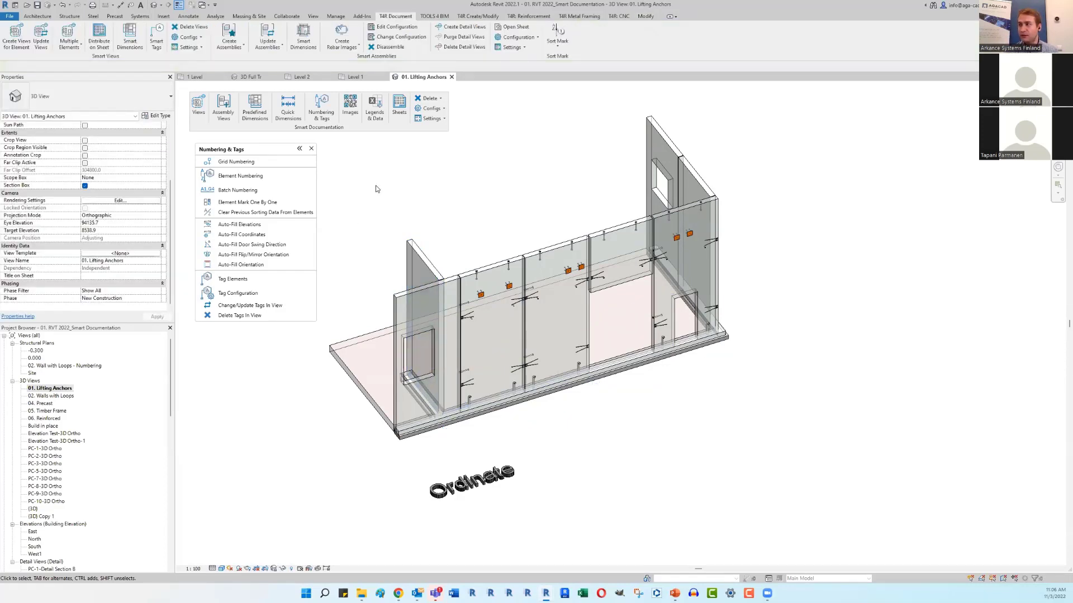
# Step: Close the numbering and tagging tools and bring up the assembly view tools instead
pyautogui.click(311, 148)
pyautogui.click(225, 120)
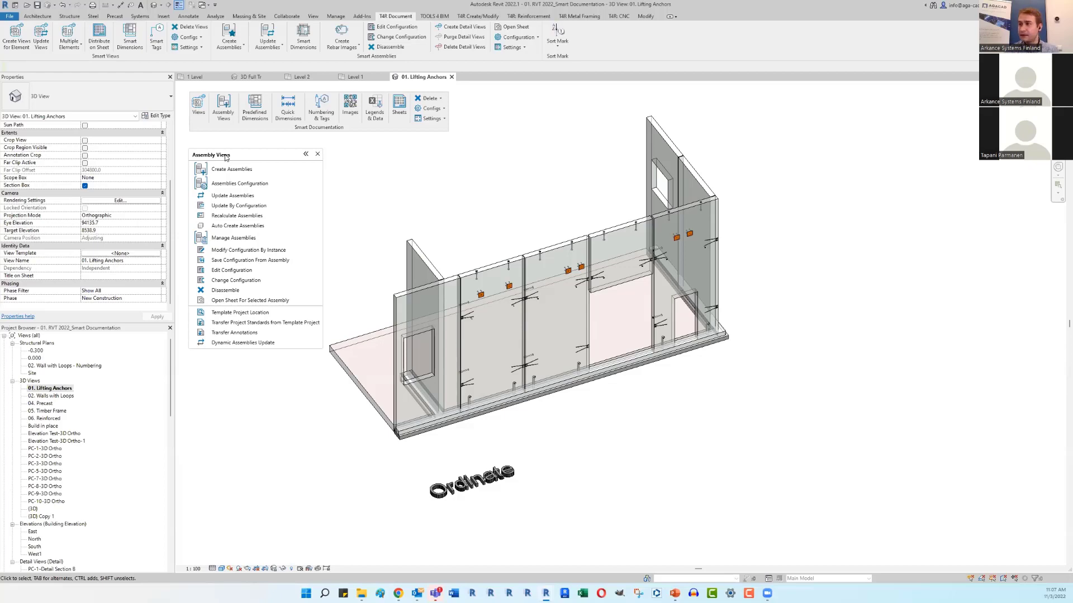
# Step: Inspect the lifting anchor, SBKL plate and side connection embedded in the second front wall panel
pyautogui.scroll(2, 502, 301)
pyautogui.moveTo(502, 296); pyautogui.dragTo(496, 226, button='middle')
pyautogui.scroll(3, 505, 206)
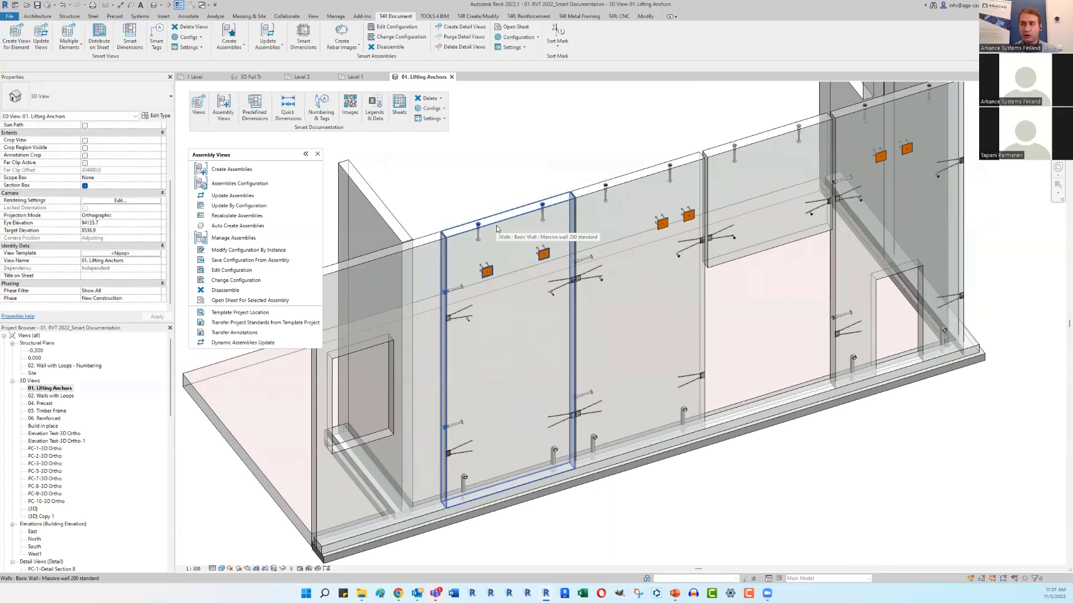
pyautogui.scroll(2, 503, 233)
pyautogui.click(472, 237)
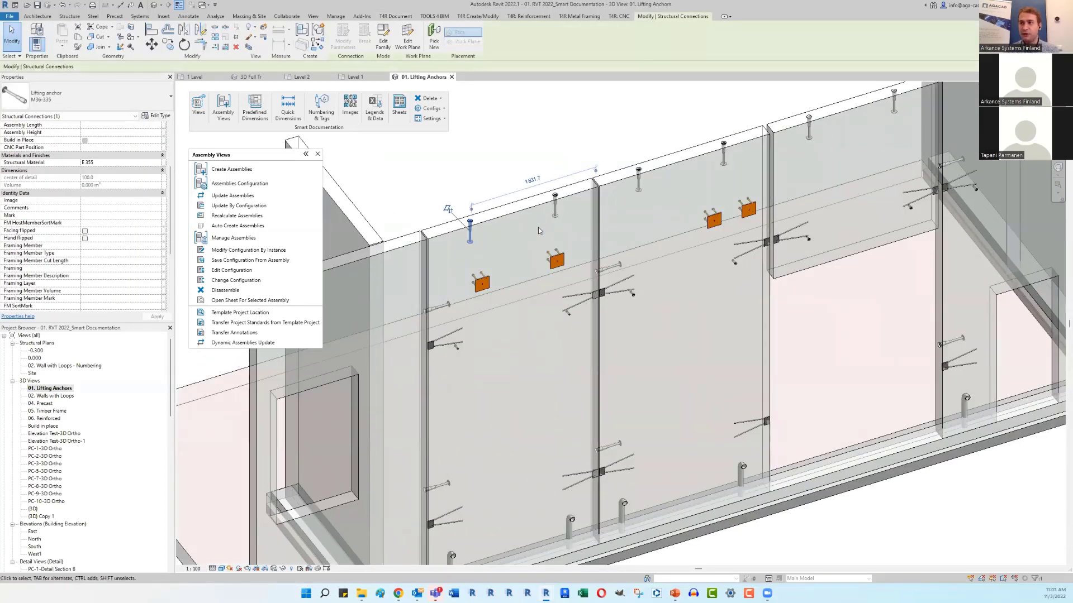
pyautogui.click(489, 282)
pyautogui.click(447, 305)
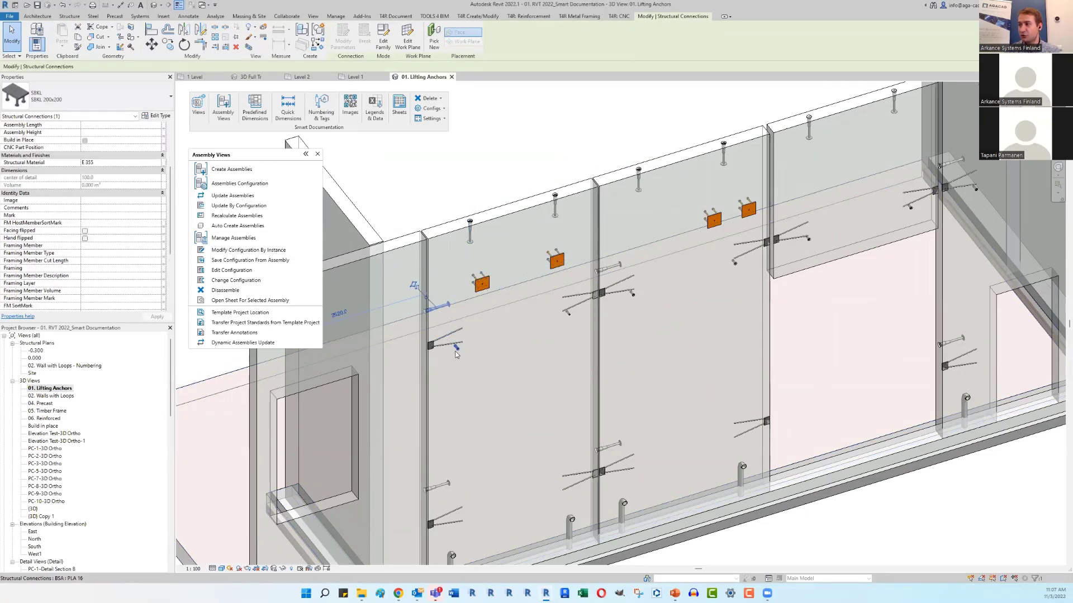
pyautogui.press('Escape')
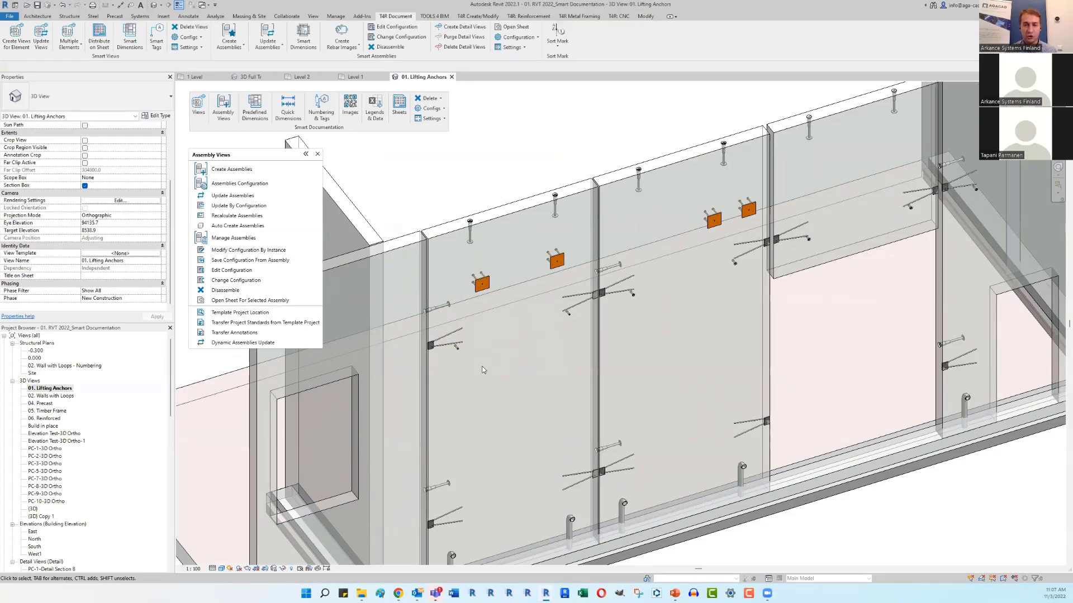
# Step: Create an assembly from the second front wall panel using the Ordinate 1st shop drawing configuration and accept the report
pyautogui.scroll(-5, 484, 370)
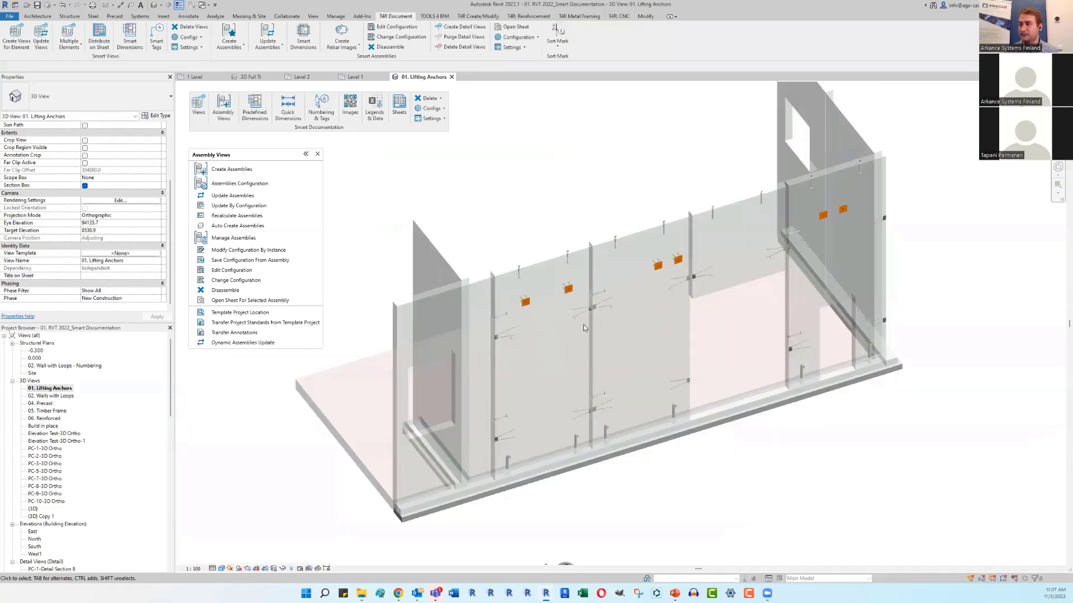
pyautogui.click(543, 262)
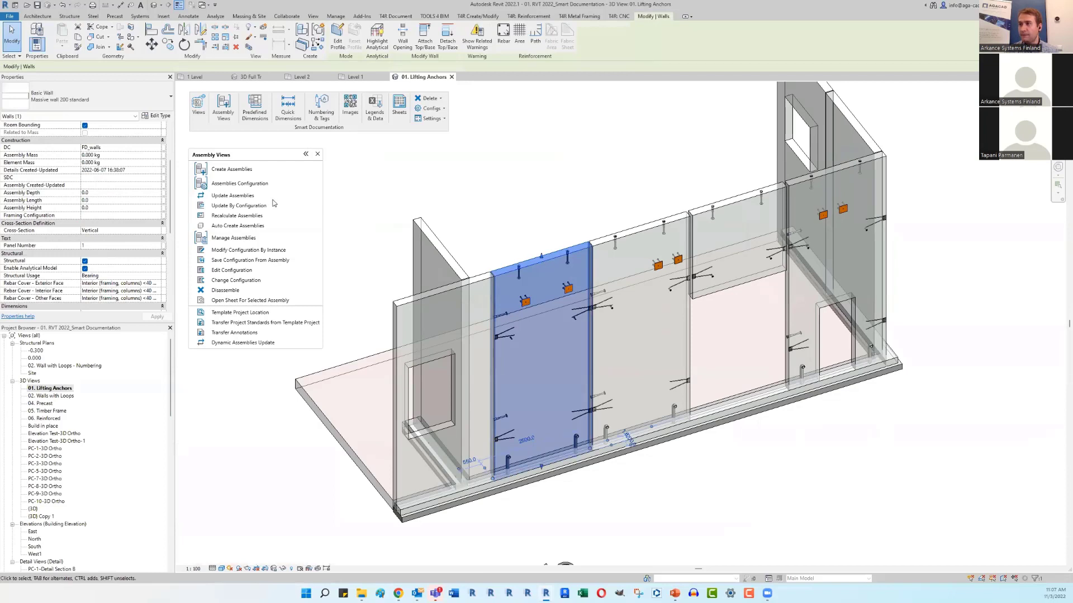
pyautogui.click(248, 170)
pyautogui.click(342, 238)
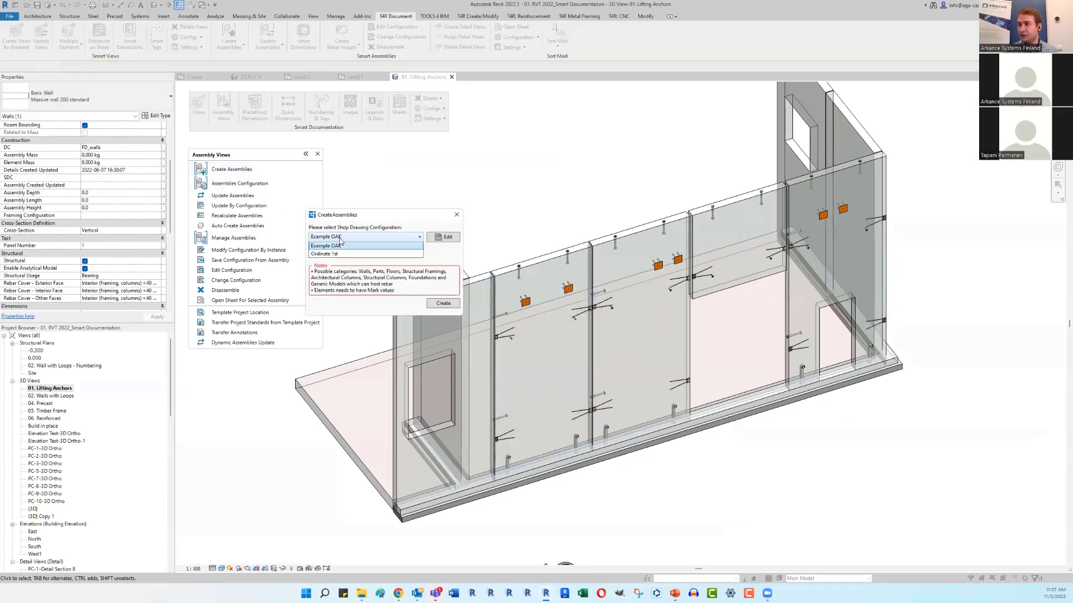
pyautogui.click(339, 262)
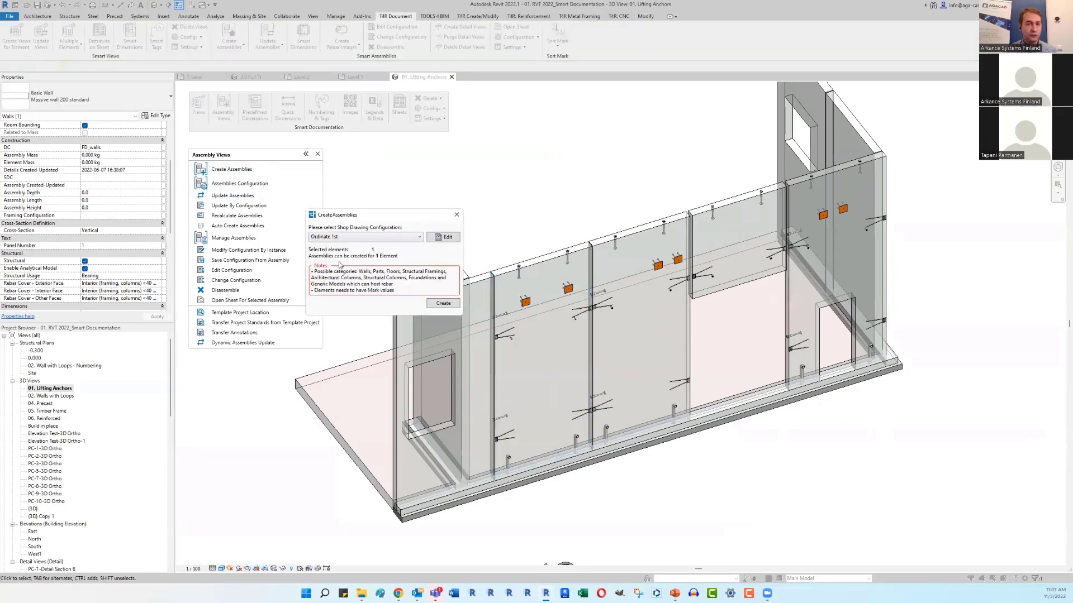
pyautogui.click(433, 304)
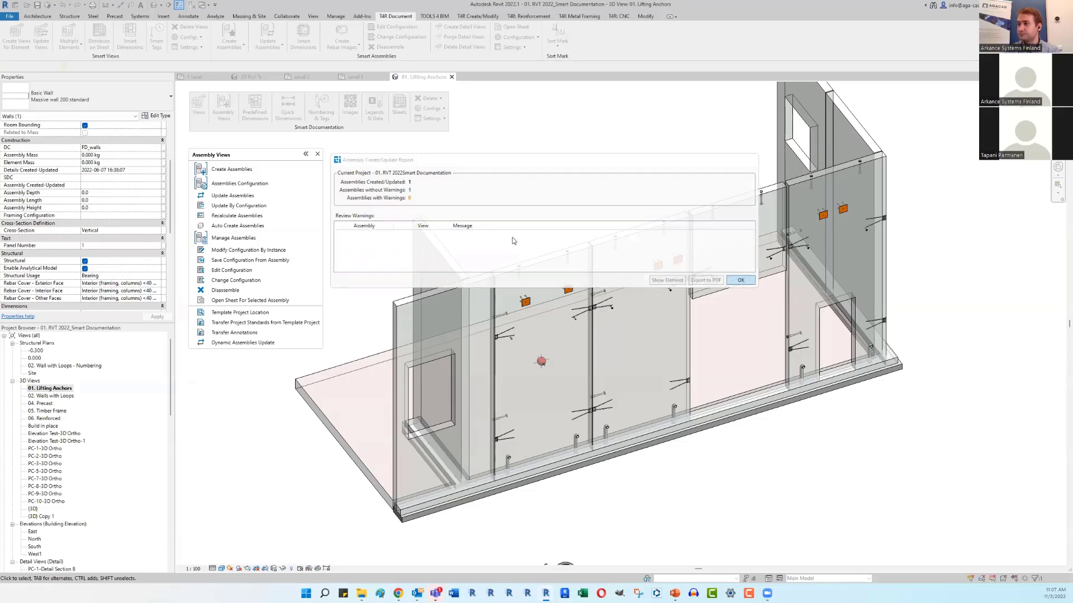
pyautogui.press('Return')
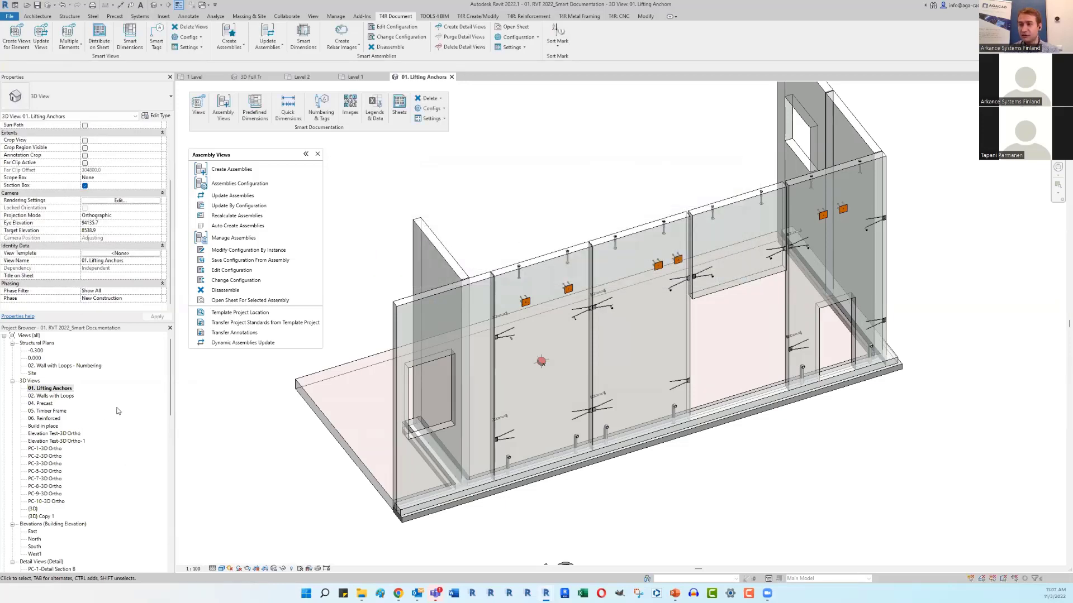
# Step: Find the EW-2 assembly in the project and open its 3D Ortho view
pyautogui.scroll(-15, 39, 455)
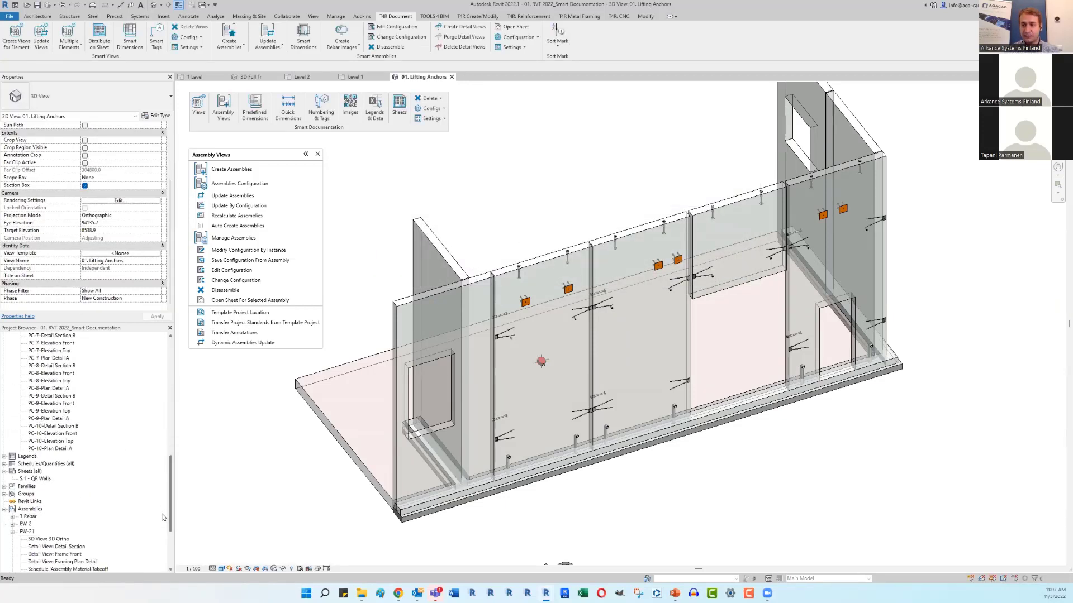
pyautogui.click(26, 418)
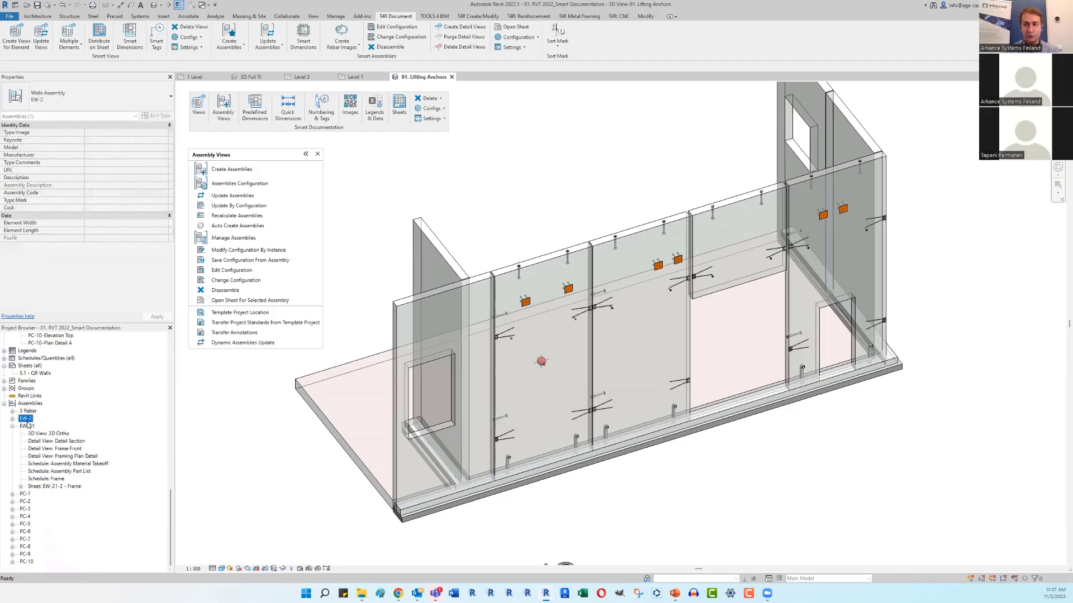
pyautogui.click(13, 419)
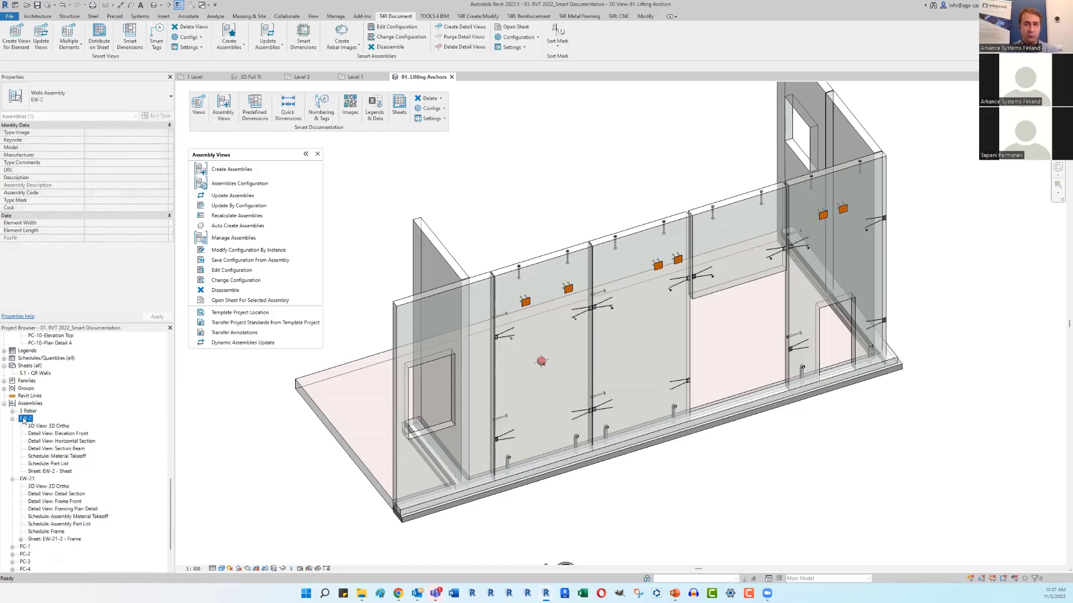
pyautogui.doubleClick(53, 426)
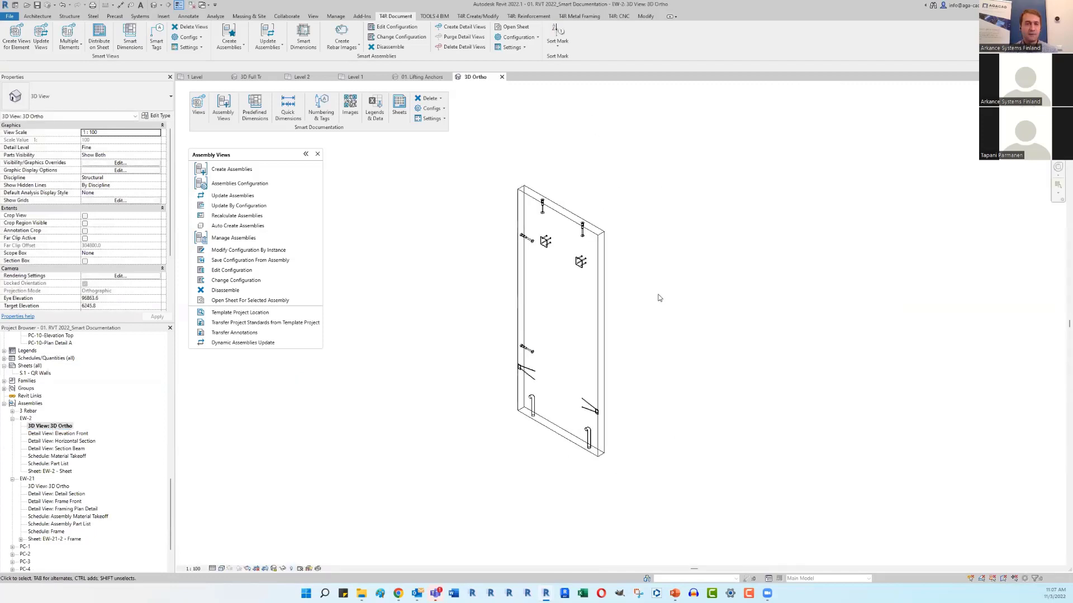
# Step: Open the EW-2 assembly's Elevation Front detail view and examine the Lifting Anchor dimension line along the wall's upper edge
pyautogui.click(78, 434)
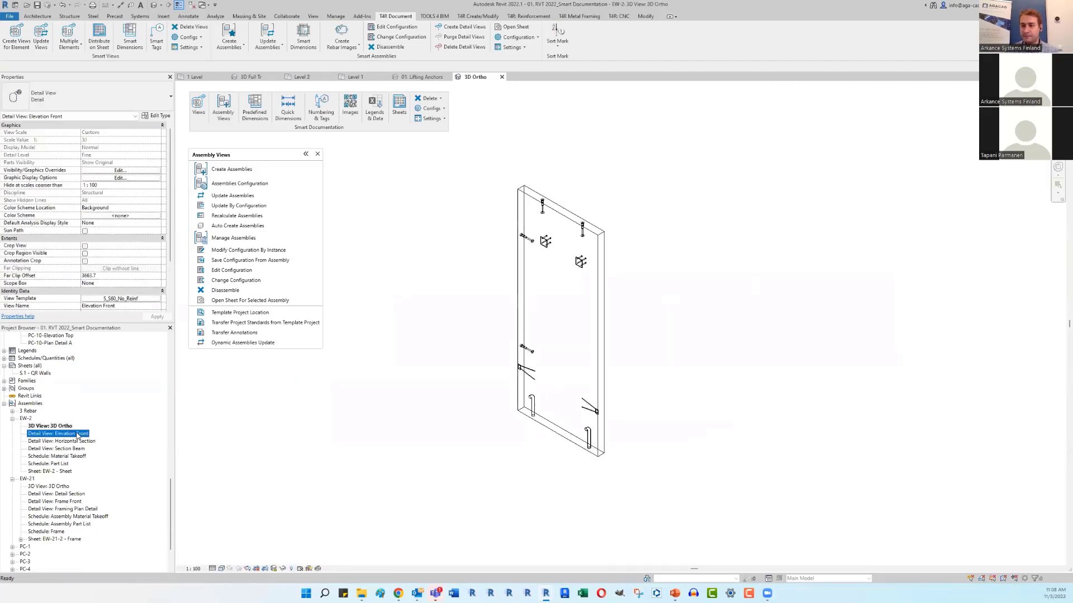
pyautogui.doubleClick(77, 434)
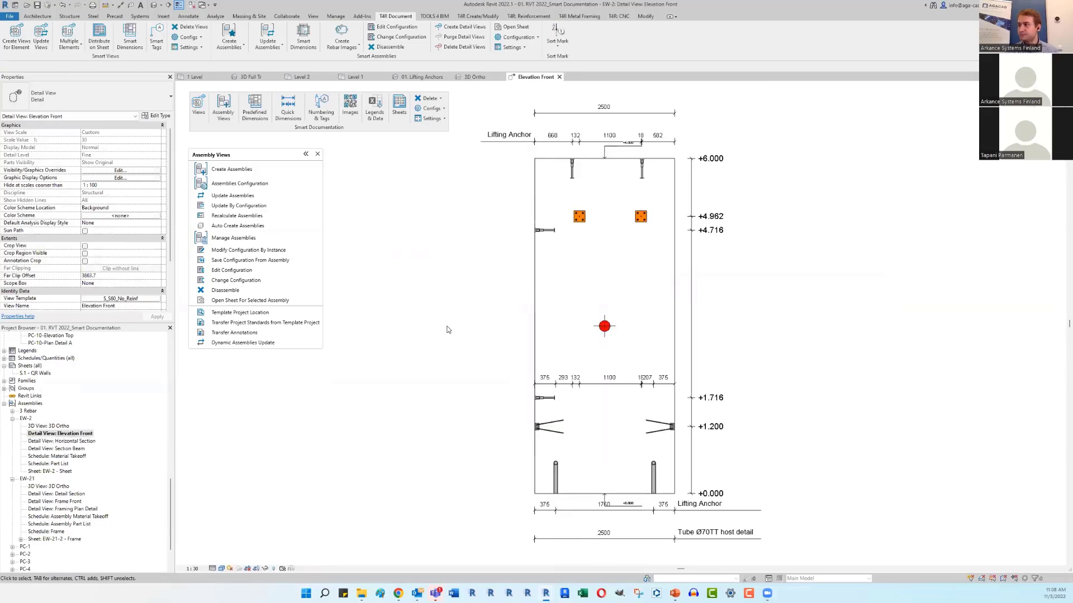
pyautogui.moveTo(497, 305); pyautogui.dragTo(437, 308, button='middle')
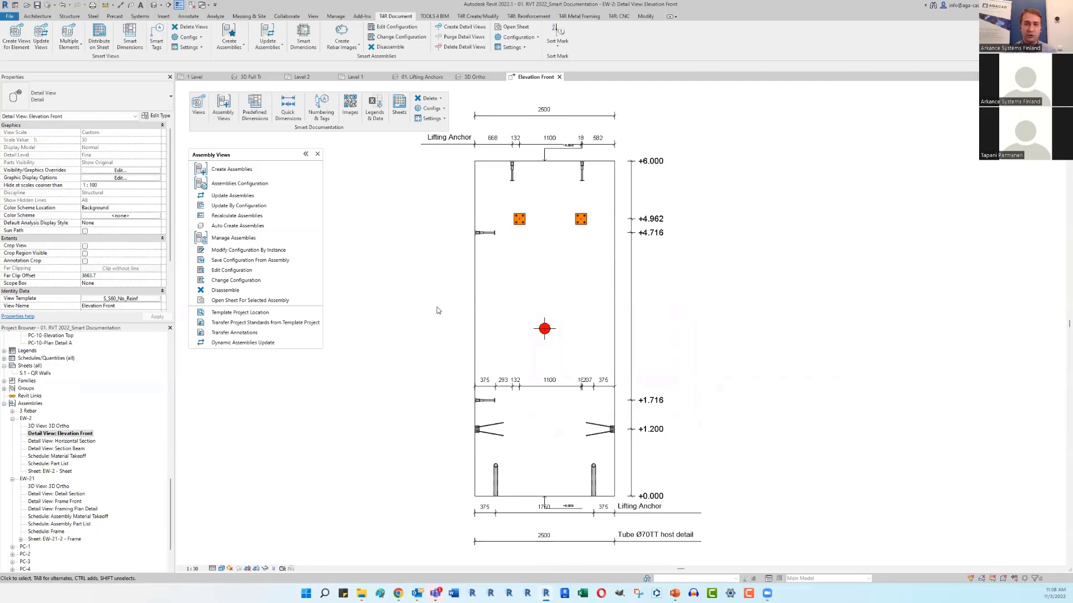
pyautogui.moveTo(443, 223); pyautogui.dragTo(424, 309, button='middle')
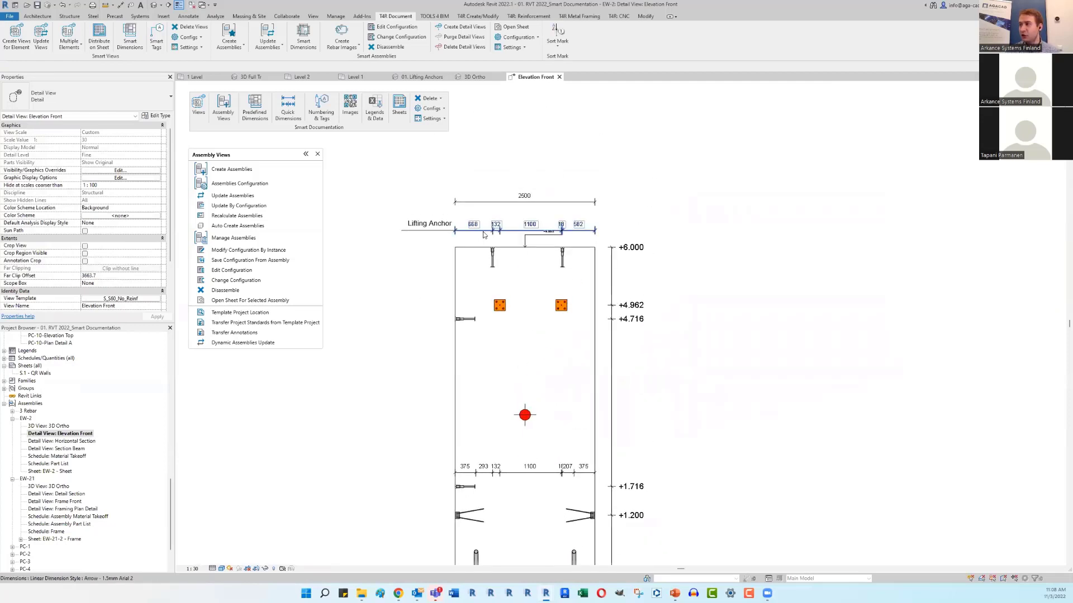
pyautogui.scroll(3, 475, 240)
pyautogui.moveTo(471, 245); pyautogui.dragTo(508, 246, button='middle')
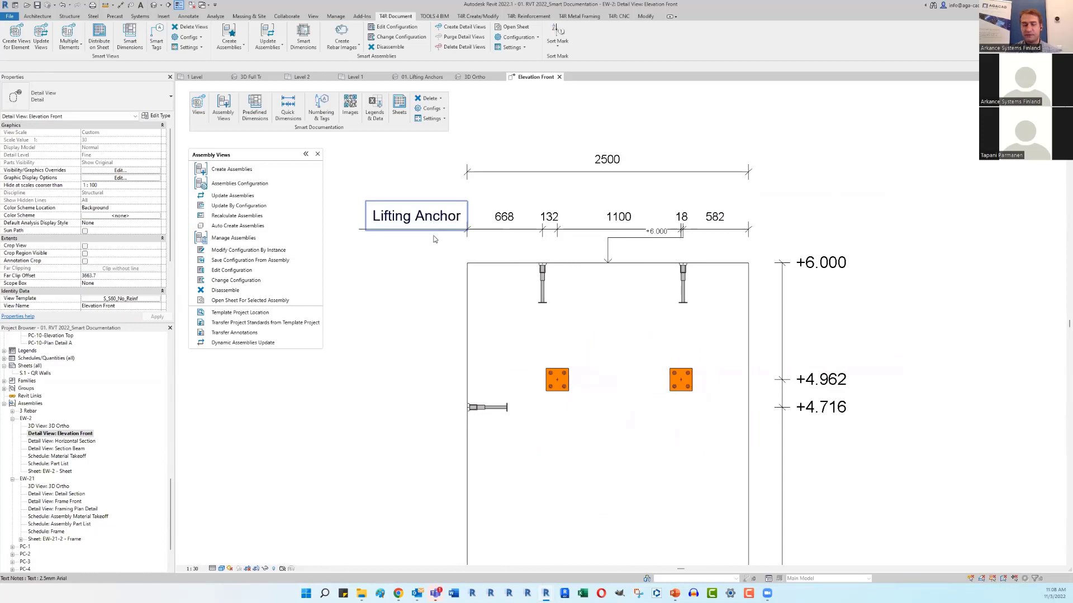
# Step: Stretch two witness lines of the wall's upper dimension line down to the left lifting anchor and the left SBKL plate
pyautogui.scroll(1, 517, 254)
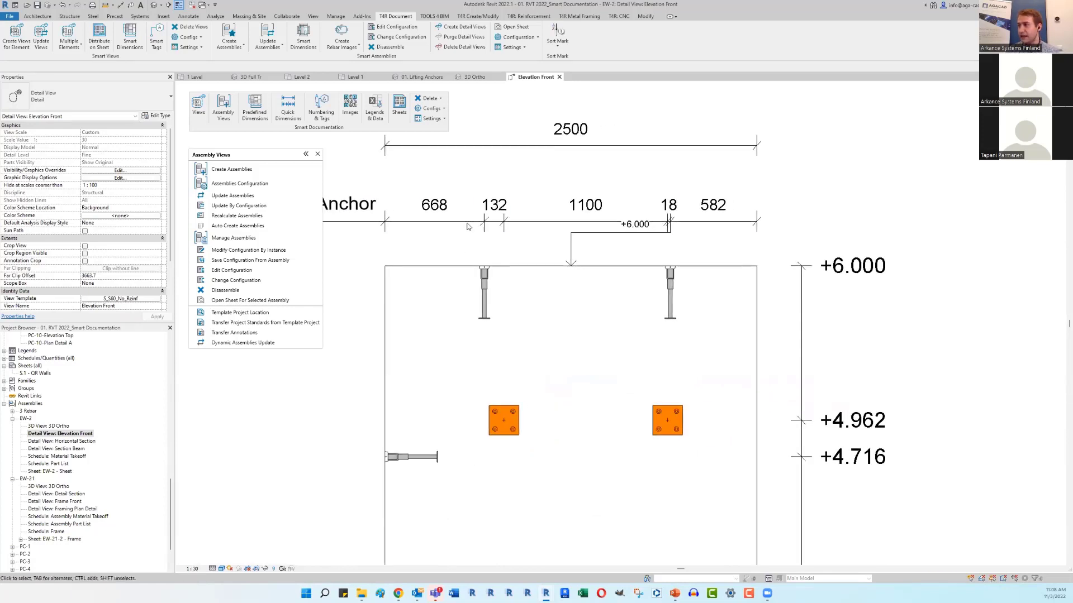
pyautogui.click(485, 239)
pyautogui.moveTo(485, 239); pyautogui.dragTo(484, 267)
pyautogui.moveTo(503, 228); pyautogui.dragTo(552, 401)
pyautogui.click(552, 401)
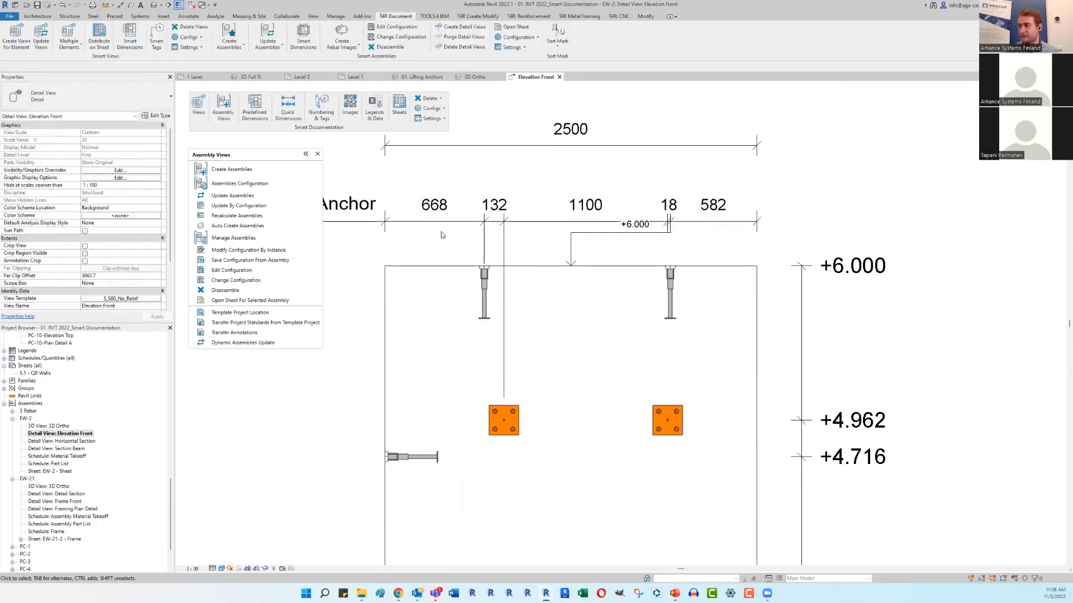
# Step: Examine the spot elevation at the wall's top edge, the vertical ordinate dimension and the lower part of the elevation
pyautogui.scroll(-2, 552, 401)
pyautogui.scroll(2, 494, 208)
pyautogui.click(491, 207)
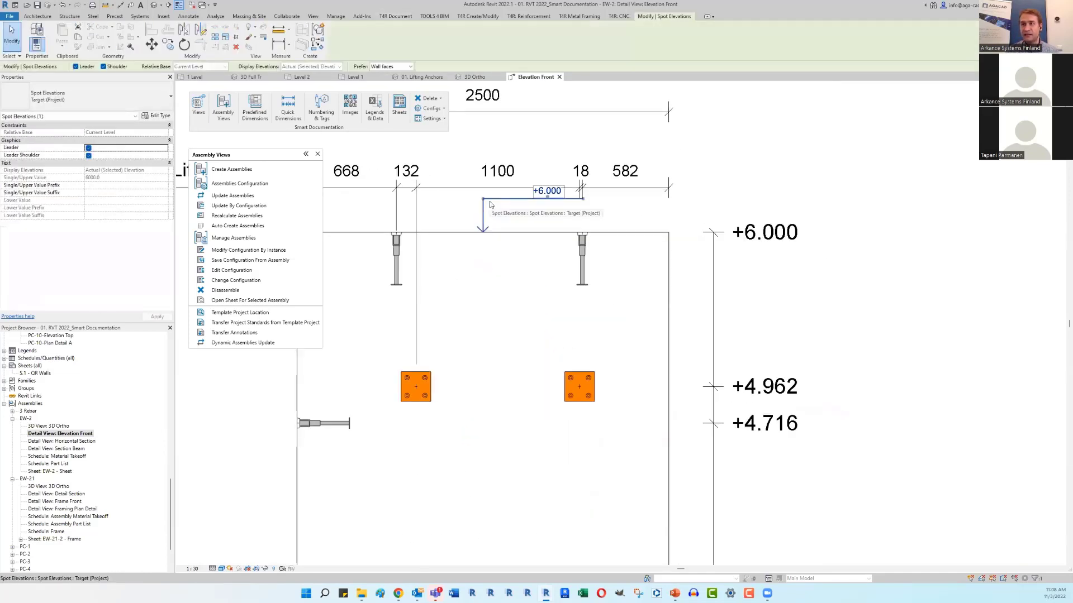
pyautogui.scroll(-2, 490, 205)
pyautogui.click(654, 335)
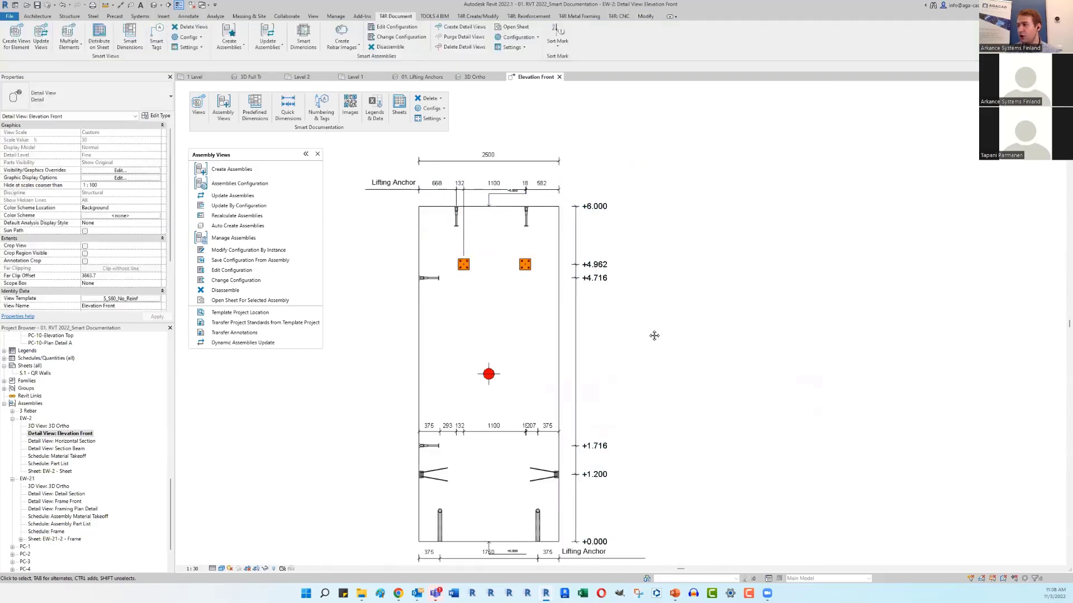
pyautogui.scroll(2, 642, 280)
pyautogui.click(607, 248)
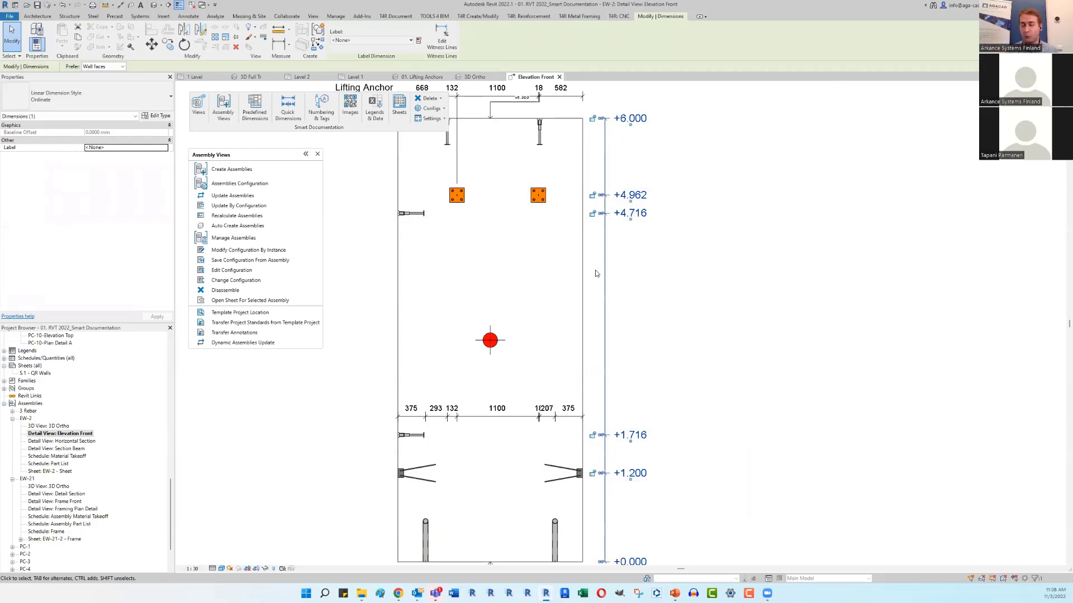
pyautogui.click(694, 363)
pyautogui.moveTo(694, 364); pyautogui.dragTo(702, 251, button='middle')
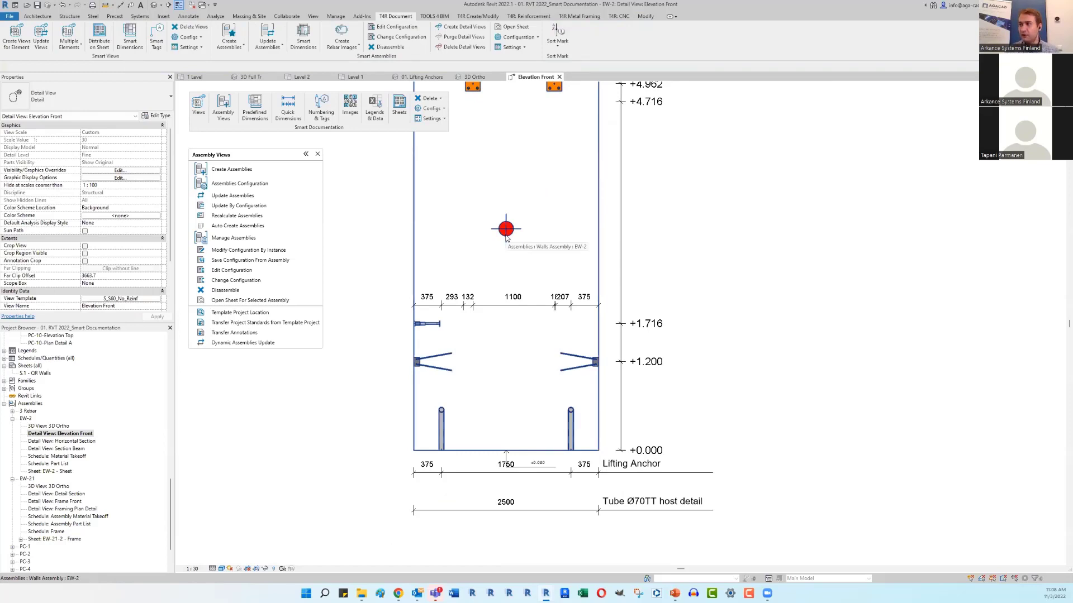
pyautogui.scroll(-2, 501, 127)
pyautogui.scroll(2, 496, 320)
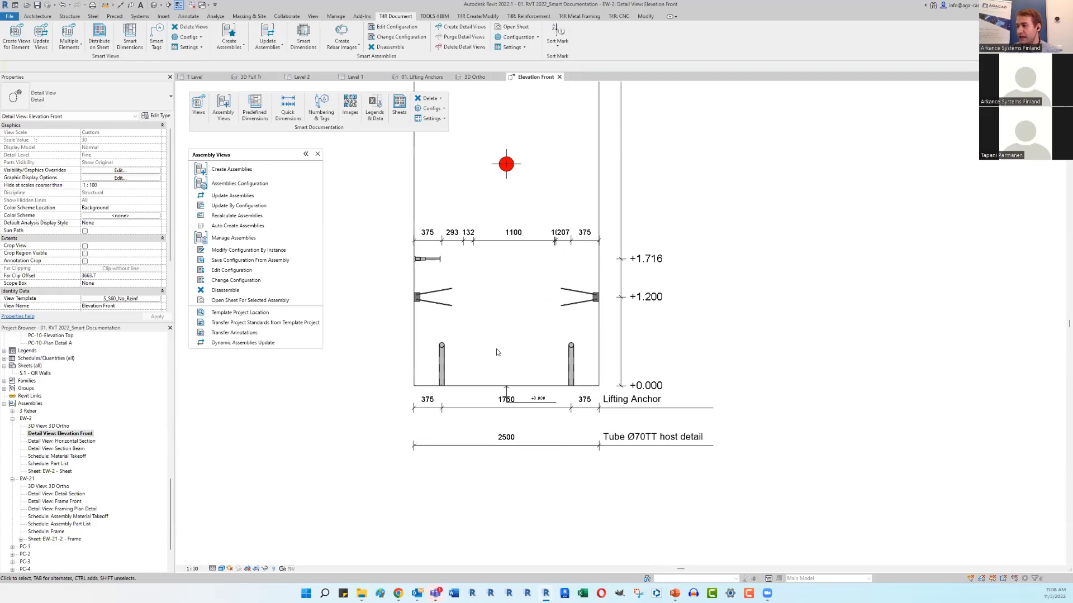
# Step: Extend the left inner witness line of the lower Lifting Anchor dimension to the wall's bottom edge and check the nearby spot elevation
pyautogui.scroll(3, 497, 349)
pyautogui.scroll(-1, 459, 311)
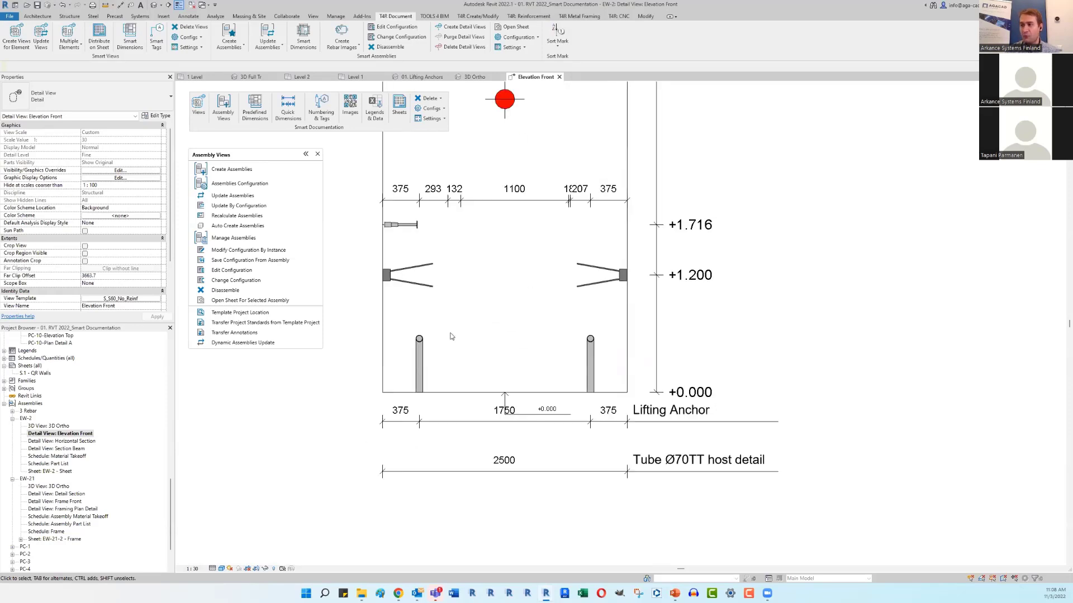
pyautogui.click(454, 423)
pyautogui.click(454, 423)
pyautogui.scroll(2, 420, 352)
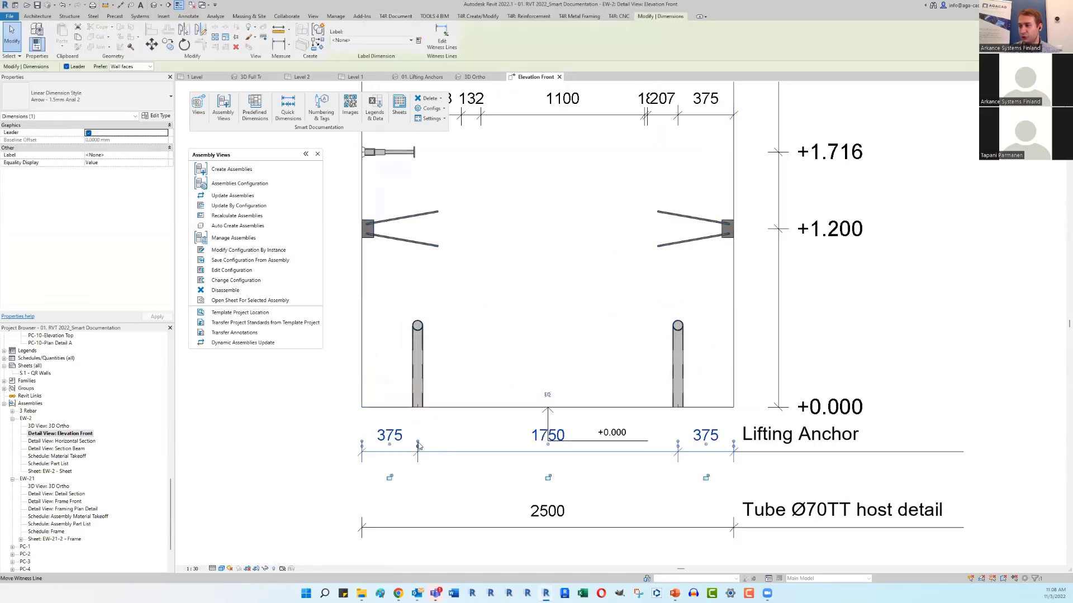
pyautogui.click(612, 432)
pyautogui.scroll(-1, 451, 383)
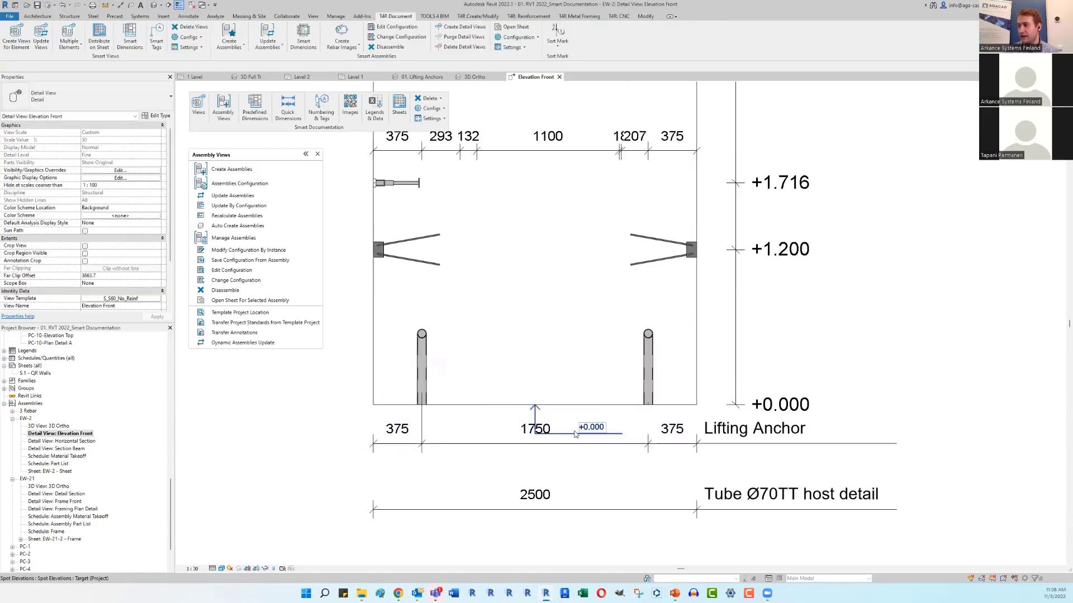
pyautogui.scroll(-4, 520, 371)
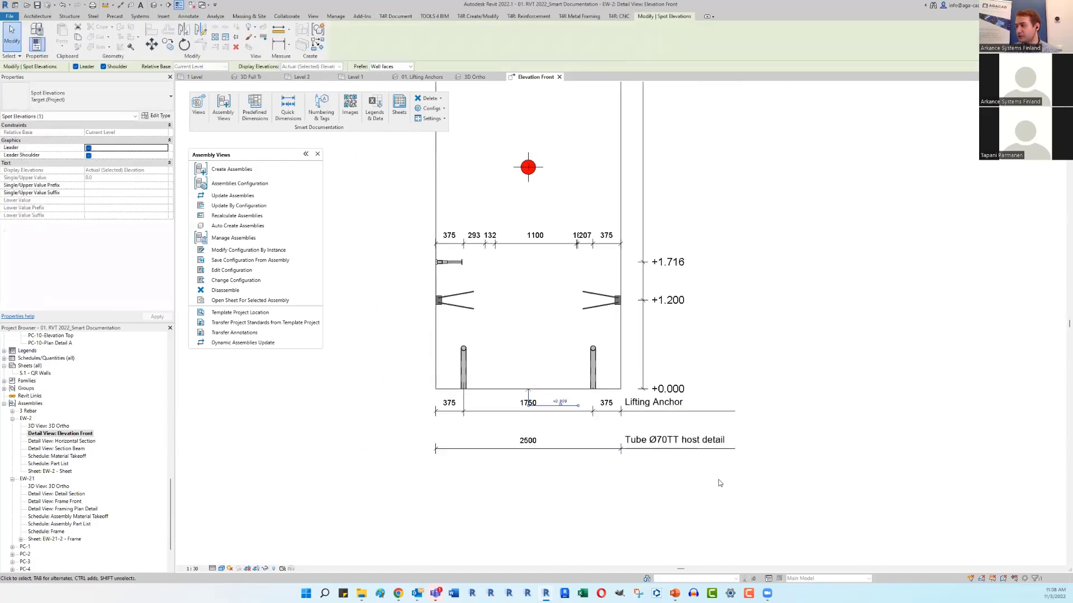
pyautogui.click(720, 483)
pyautogui.scroll(-4, 438, 424)
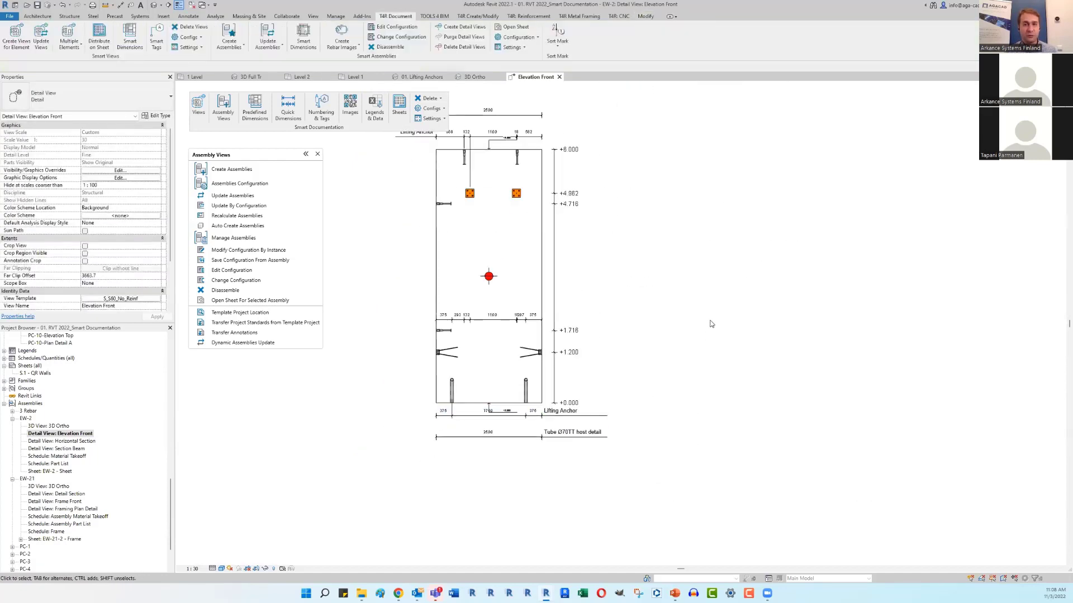
# Step: Review the EW-2 assembly's Horizontal Section and Section Beam views and its Material Takeoff and Part List schedules
pyautogui.doubleClick(74, 441)
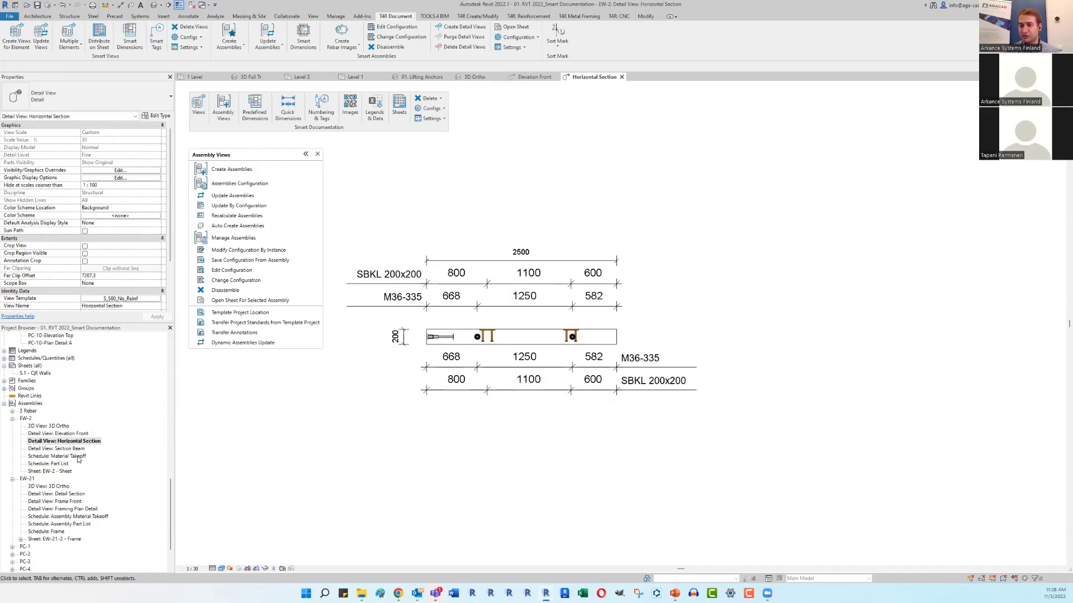
pyautogui.click(70, 450)
pyautogui.doubleClick(70, 449)
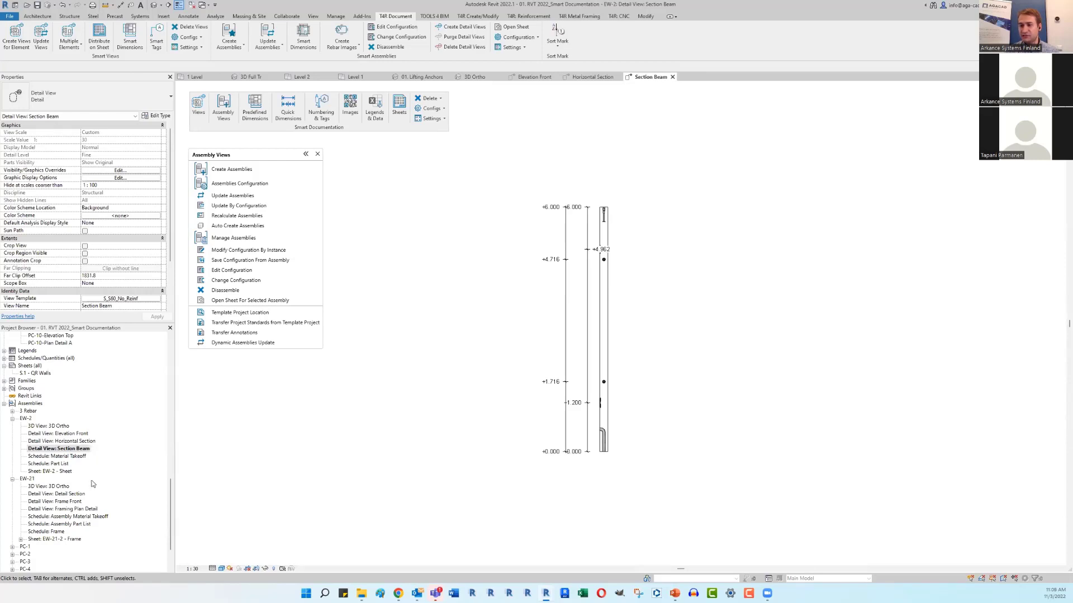
pyautogui.doubleClick(58, 457)
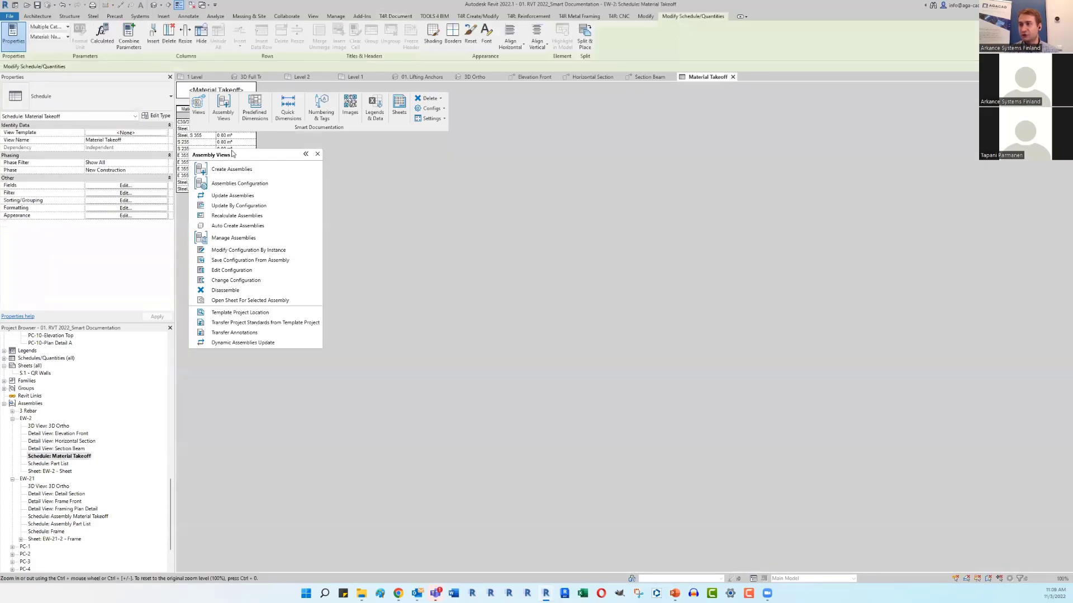
pyautogui.doubleClick(58, 465)
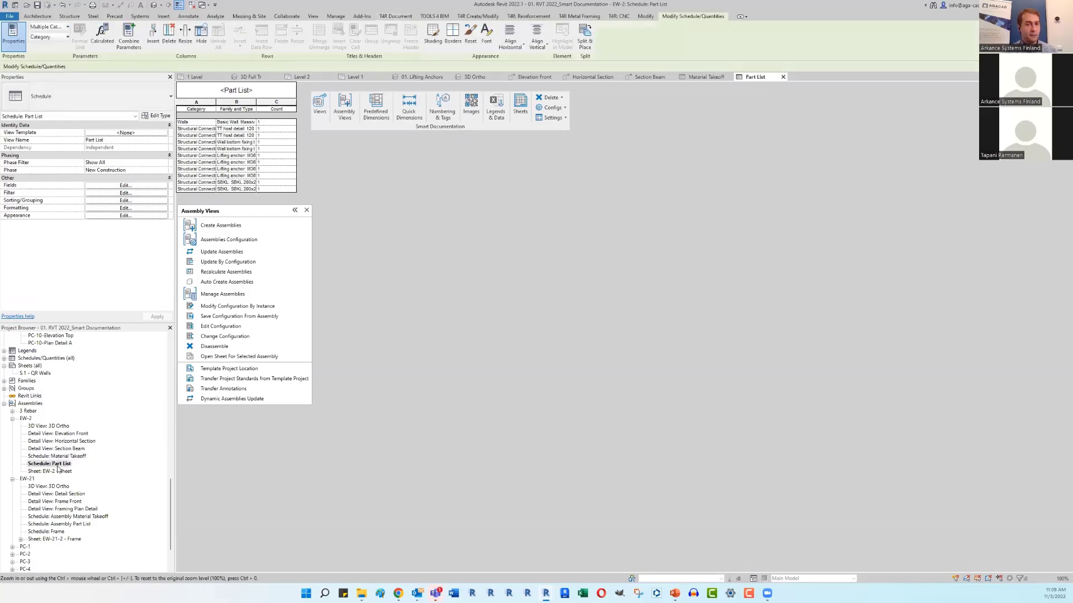
# Step: Open the EW-2 assembly sheet and place its 3D Ortho view in the empty title block frame above the revision table
pyautogui.doubleClick(55, 471)
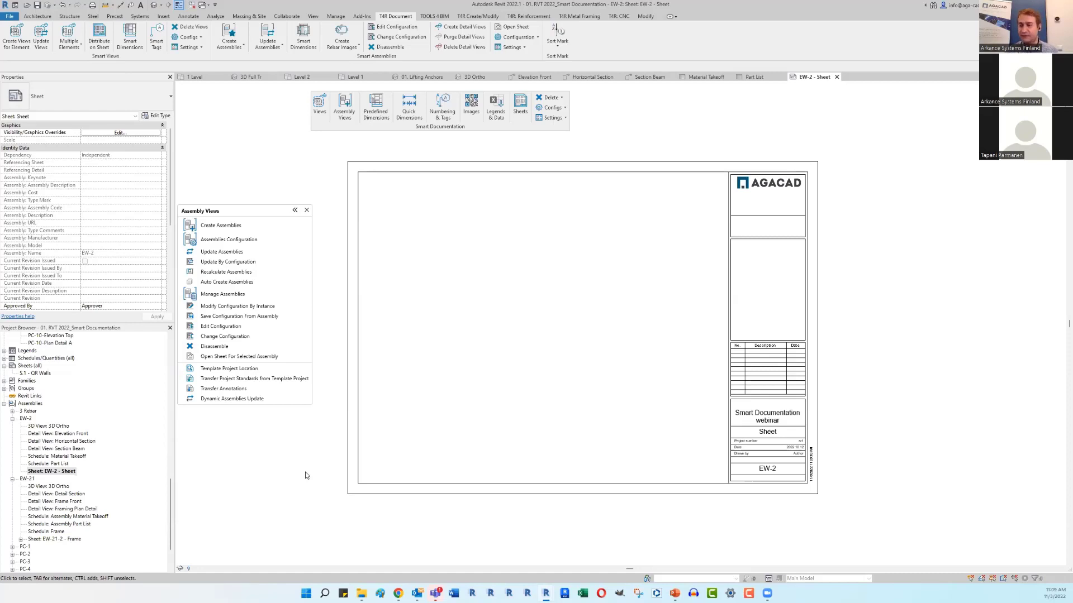
pyautogui.click(51, 427)
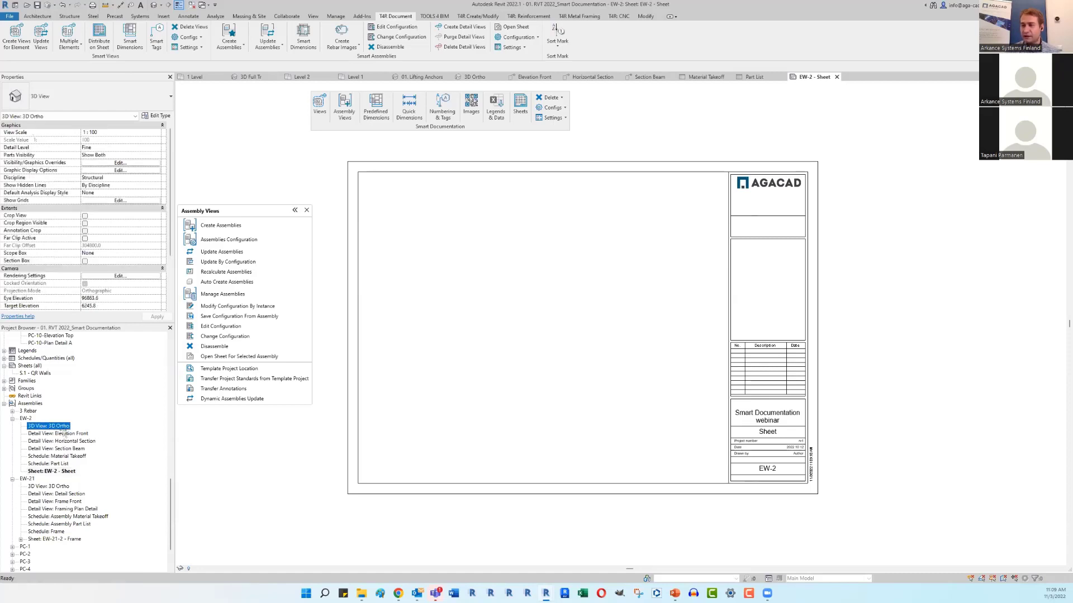
pyautogui.click(765, 286)
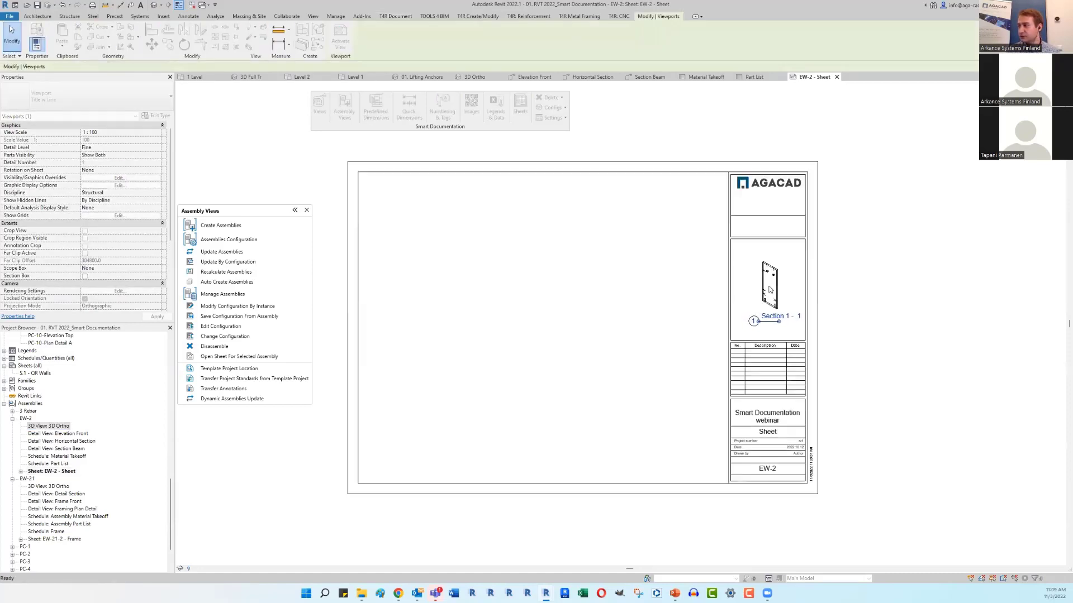
# Step: Place the Elevation Front view in the sheet's upper left area and the Horizontal Section view directly beneath it
pyautogui.click(68, 435)
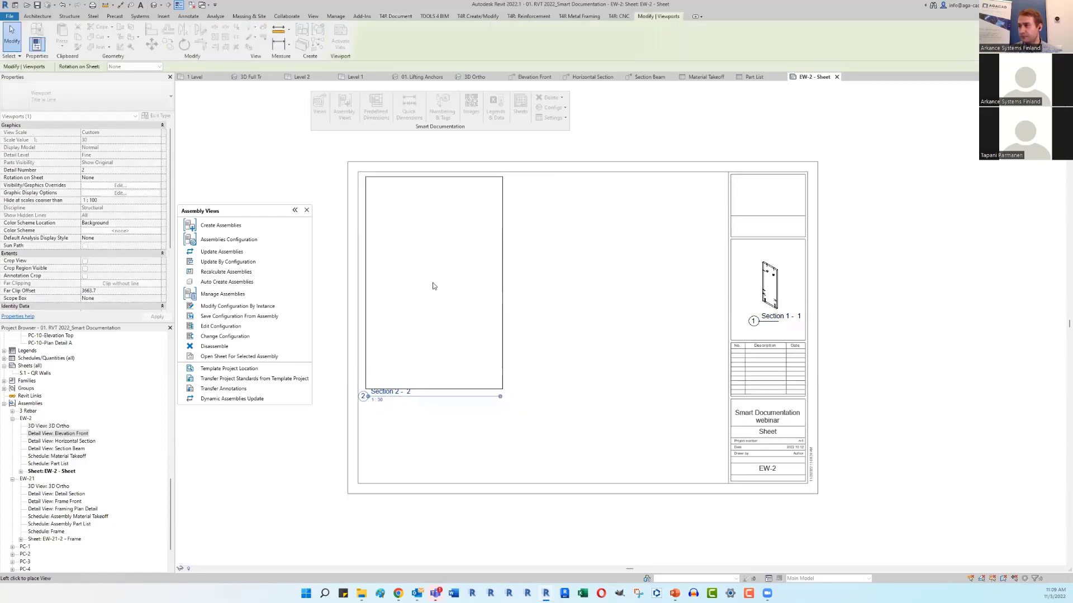
pyautogui.click(433, 285)
pyautogui.click(624, 294)
pyautogui.moveTo(71, 445); pyautogui.dragTo(431, 445)
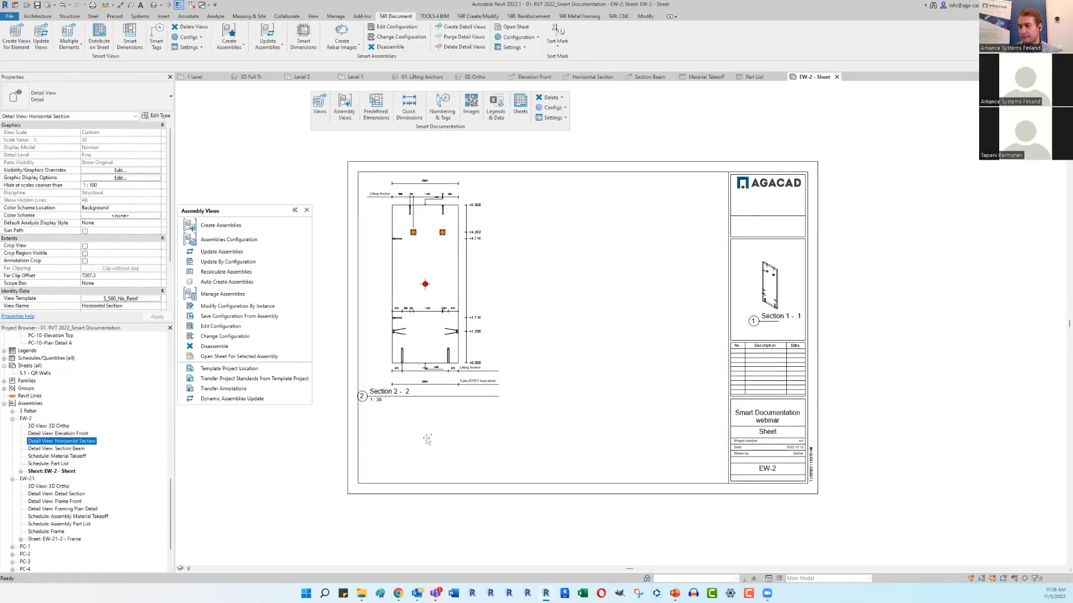
pyautogui.click(431, 446)
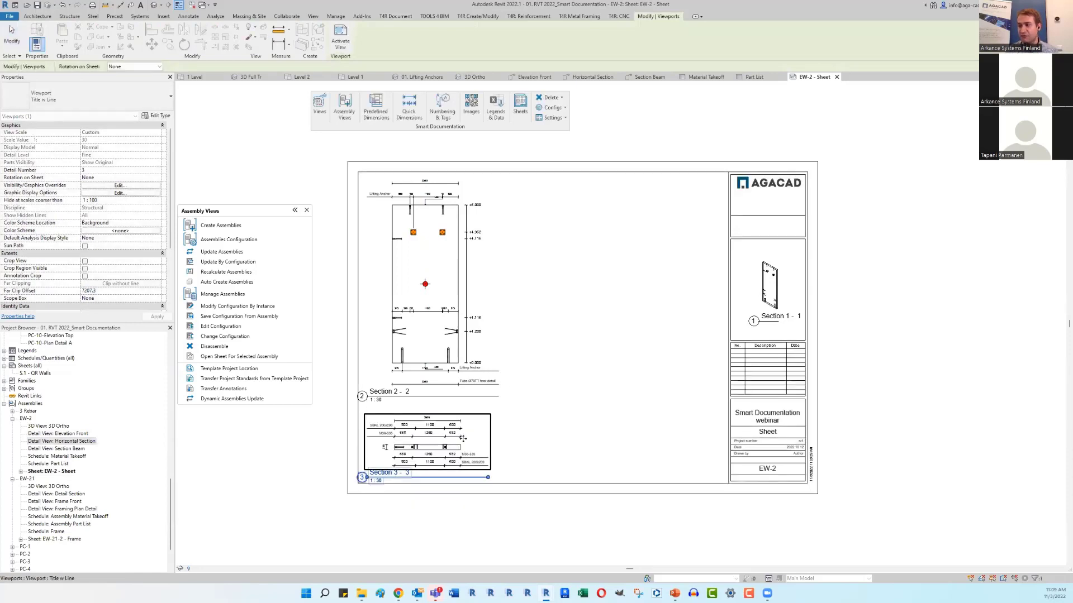
pyautogui.click(550, 428)
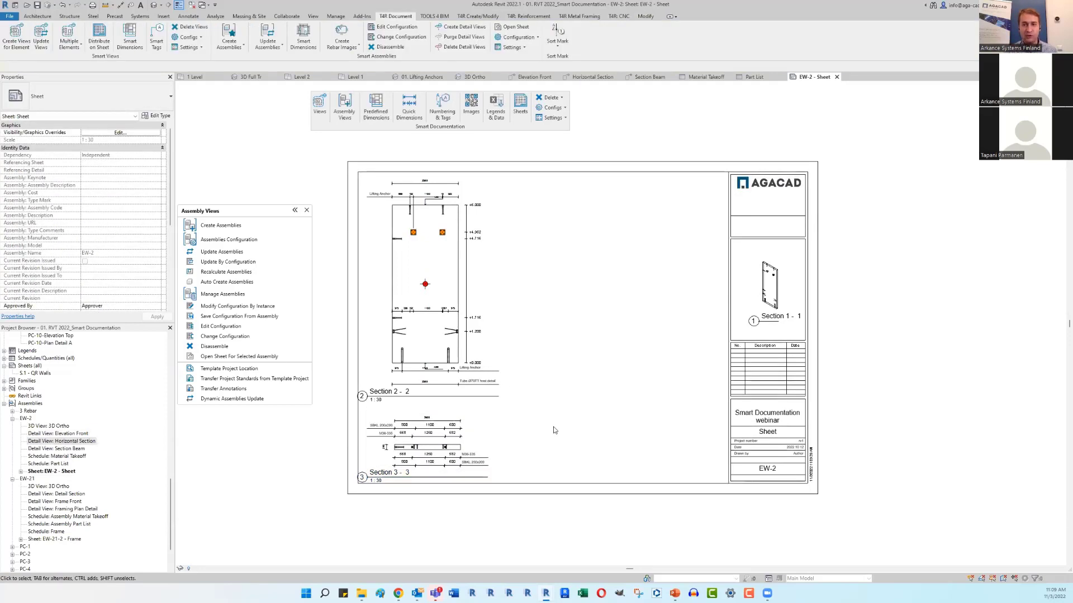
# Step: Close the open Section Beam view and place it on the sheet beside the front elevation
pyautogui.doubleClick(58, 449)
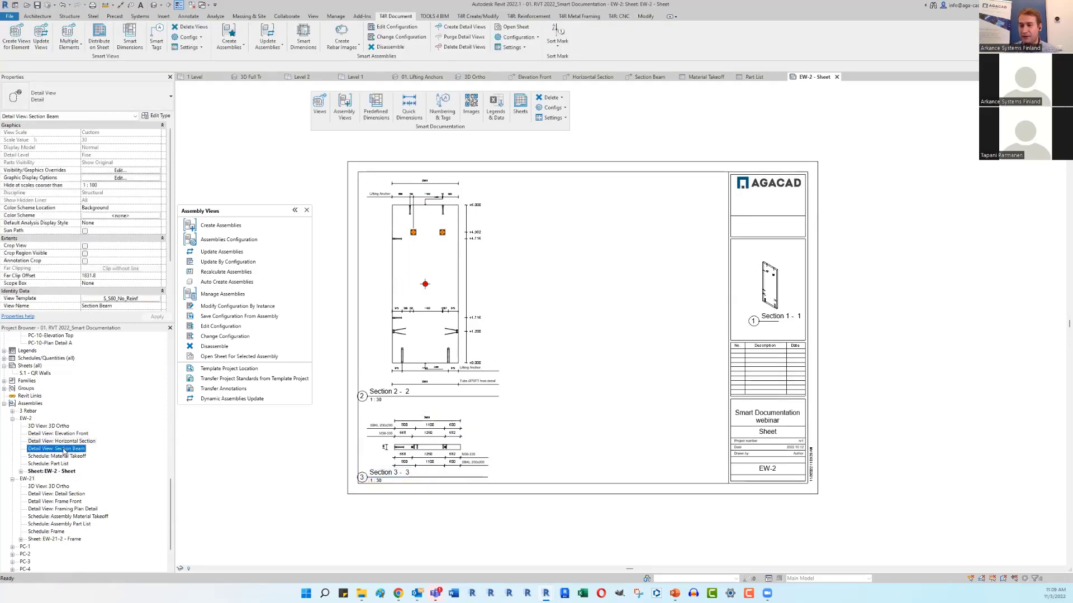
pyautogui.click(673, 77)
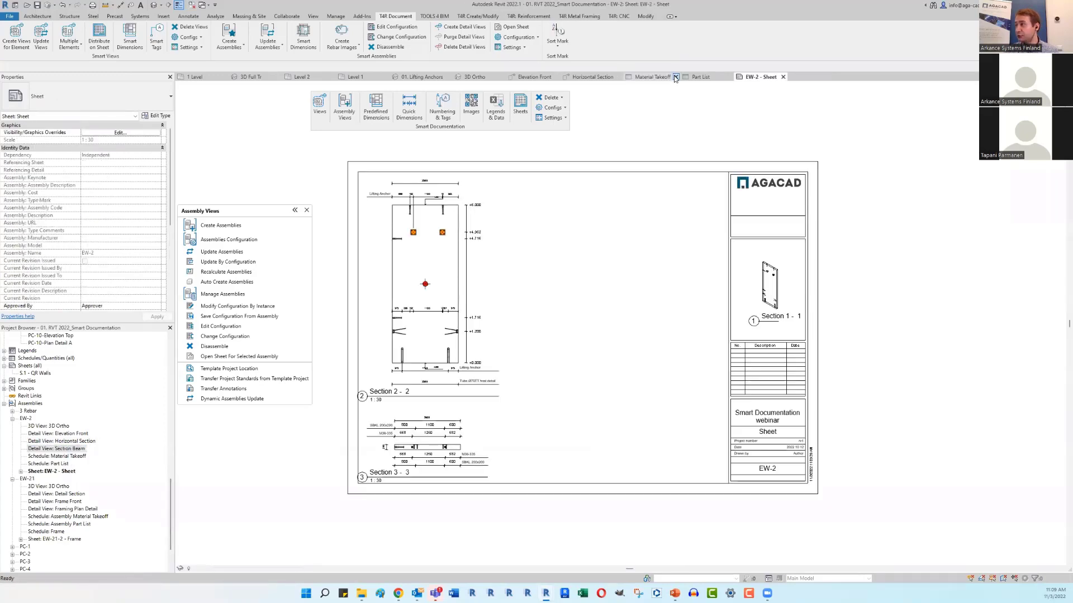
pyautogui.moveTo(73, 448); pyautogui.dragTo(557, 319)
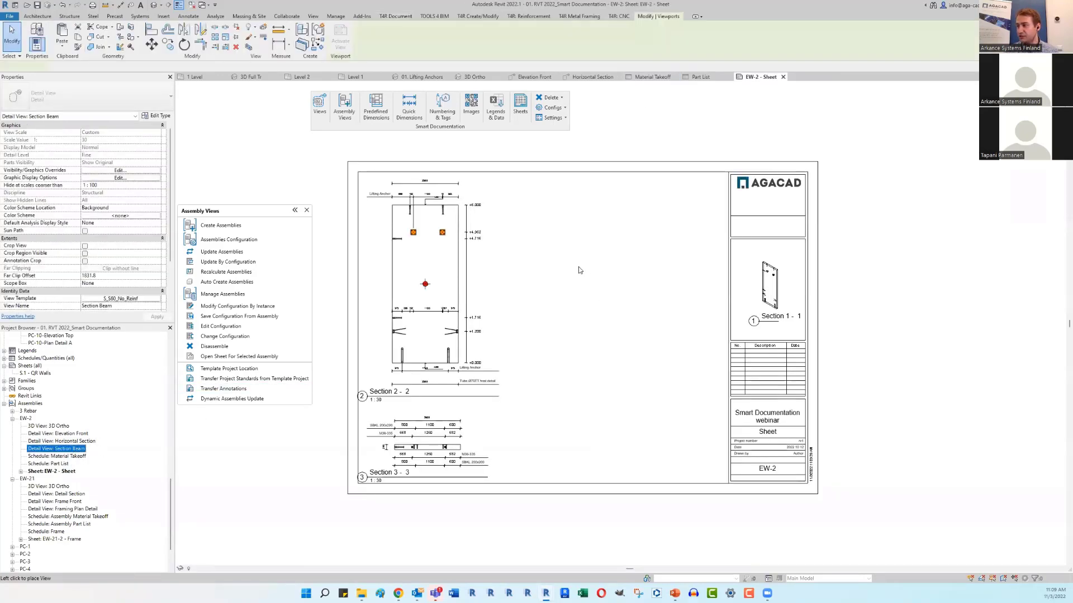
pyautogui.click(549, 286)
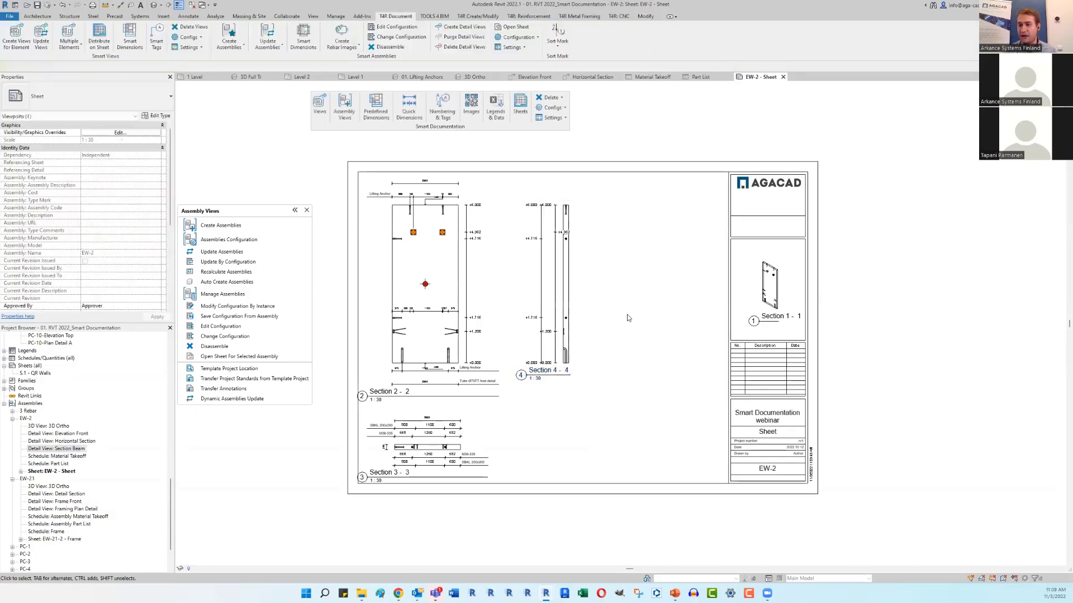
# Step: Place the Material Takeoff schedule beside the title block and the Part List schedule next to it on the sheet
pyautogui.click(65, 457)
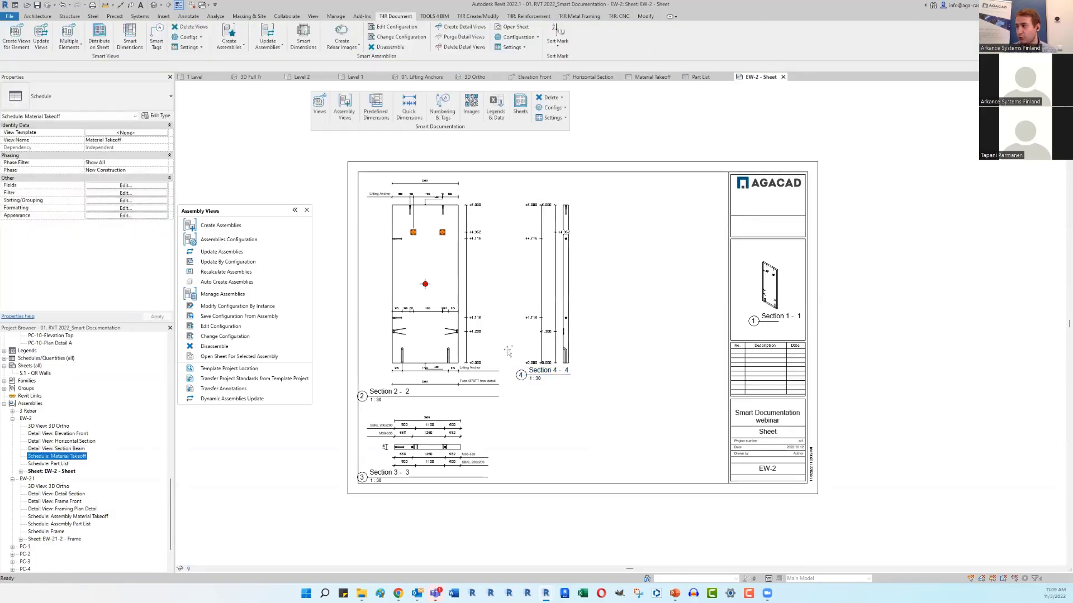
pyautogui.click(681, 195)
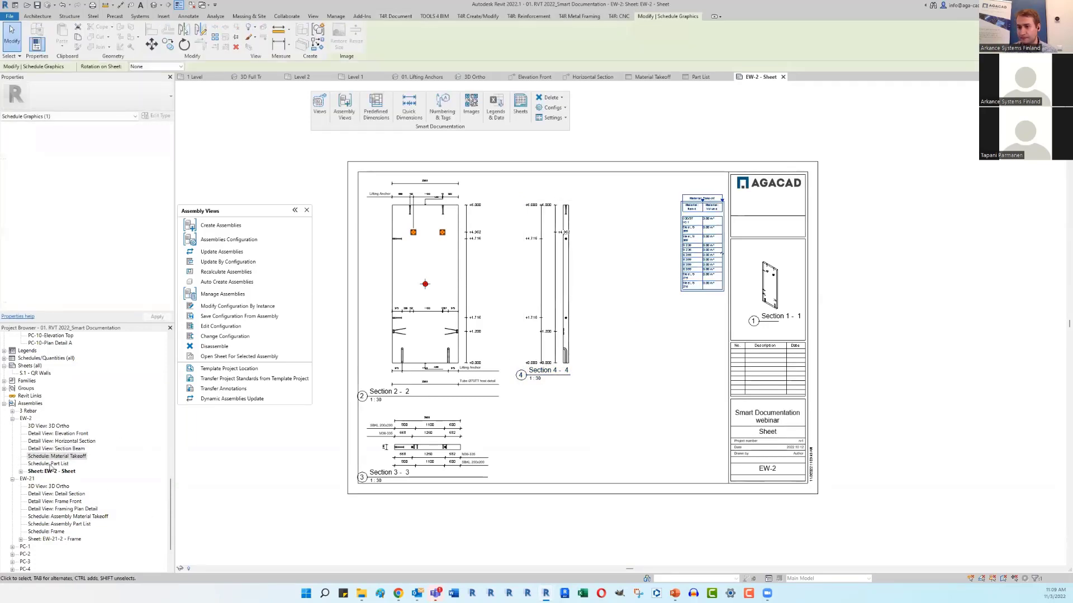
pyautogui.moveTo(50, 464); pyautogui.dragTo(637, 265)
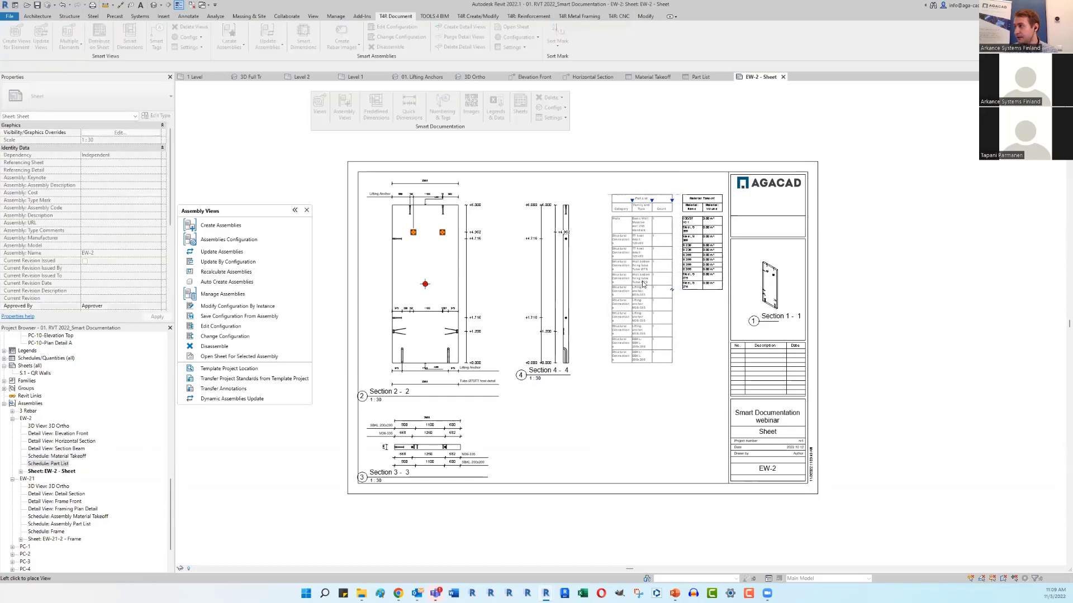
pyautogui.click(643, 284)
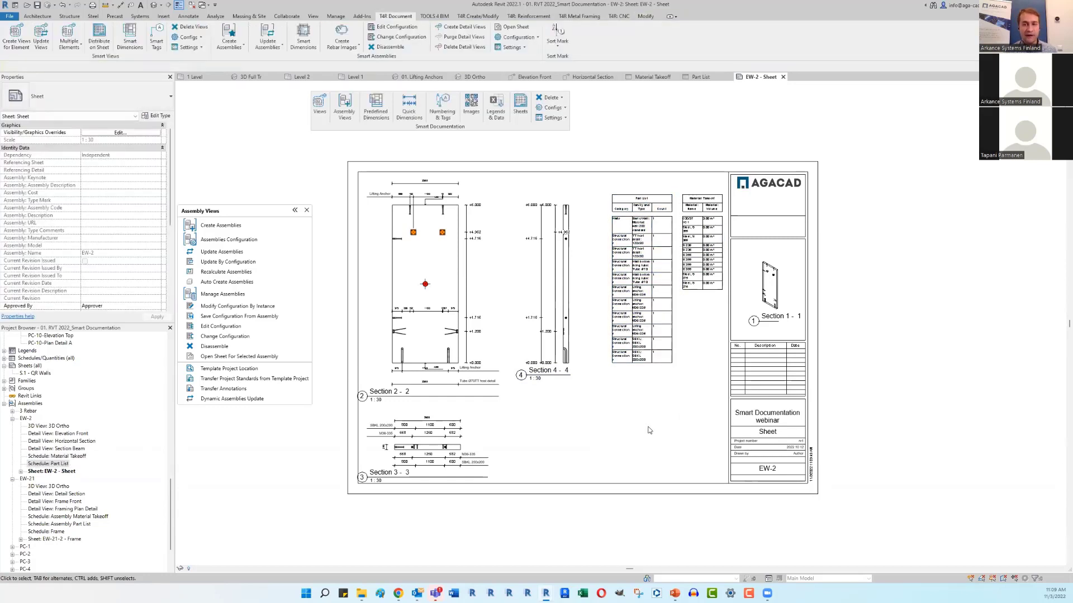
# Step: Set EW-2 - Sheet as the sheet template in the Ordinate 1st shop drawing configuration and save it
pyautogui.click(290, 244)
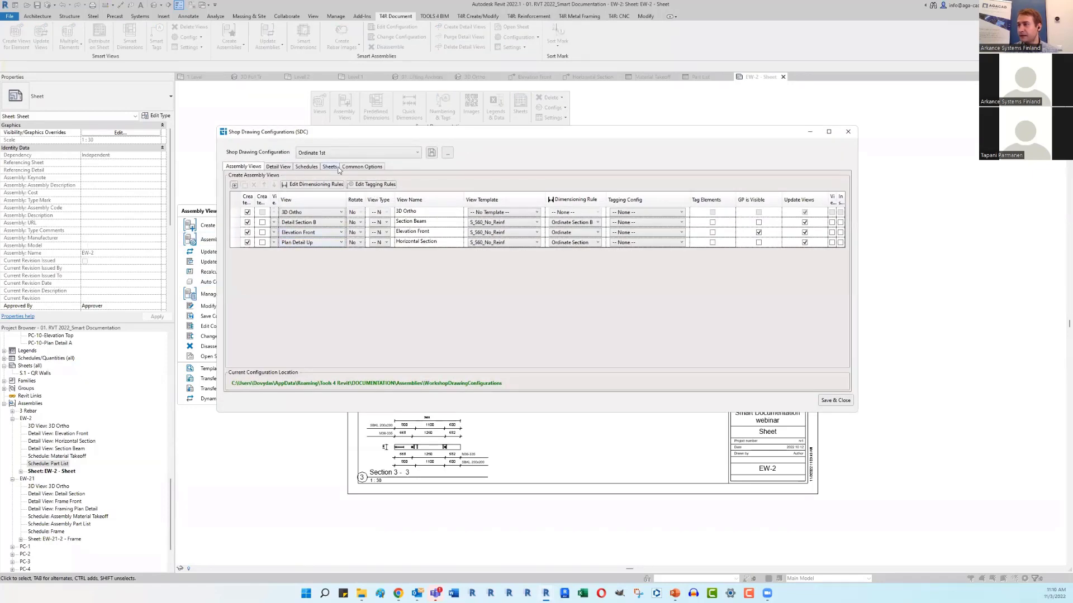
pyautogui.click(331, 167)
pyautogui.click(676, 206)
pyautogui.click(665, 222)
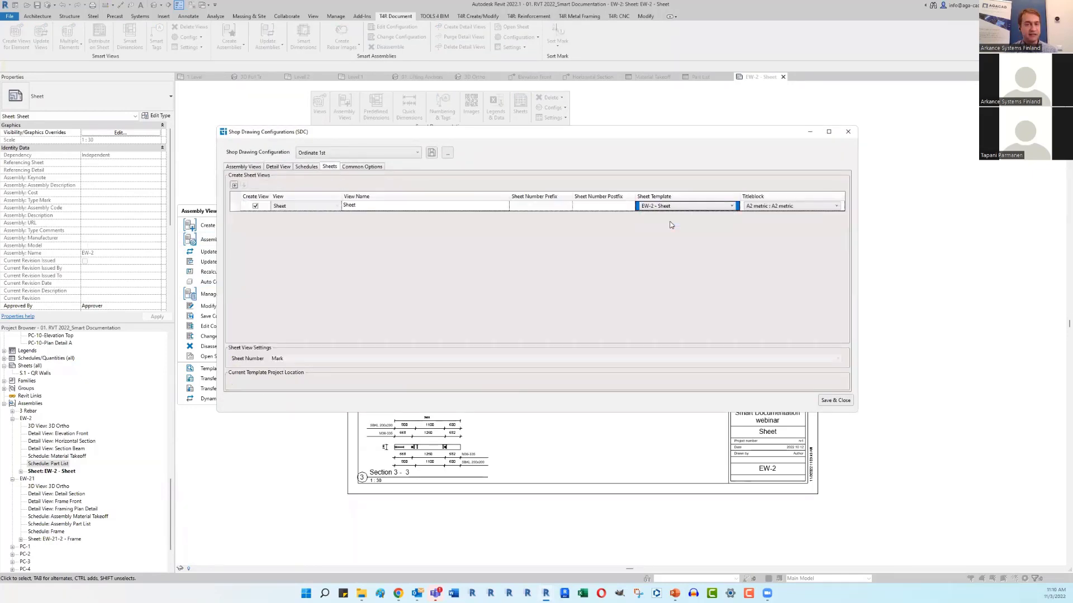
pyautogui.click(835, 400)
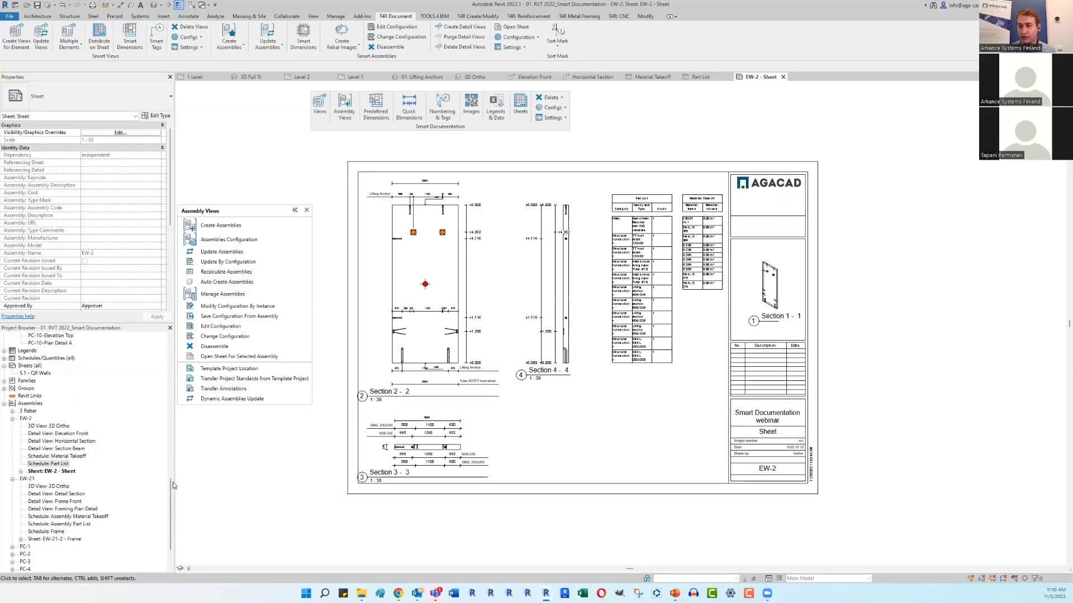
# Step: Return to the 01. Lifting Anchors 3D view of the precast walls
pyautogui.moveTo(172, 499); pyautogui.dragTo(172, 363)
pyautogui.doubleClick(53, 381)
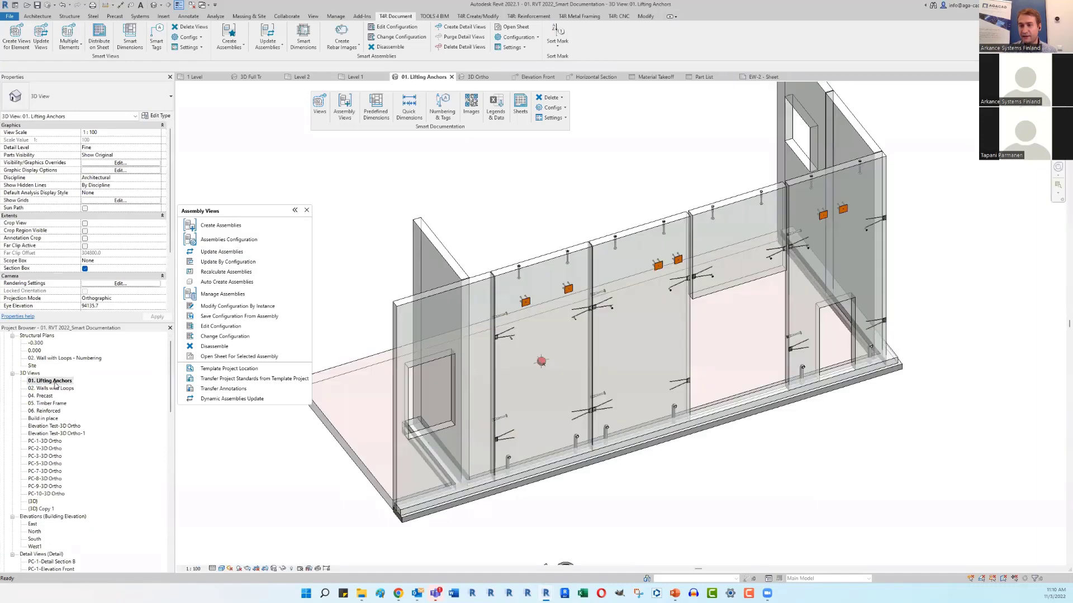
# Step: Create an assembly for the end wall panel with the door opening using the Ordinate 1st shop drawing configuration
pyautogui.click(821, 180)
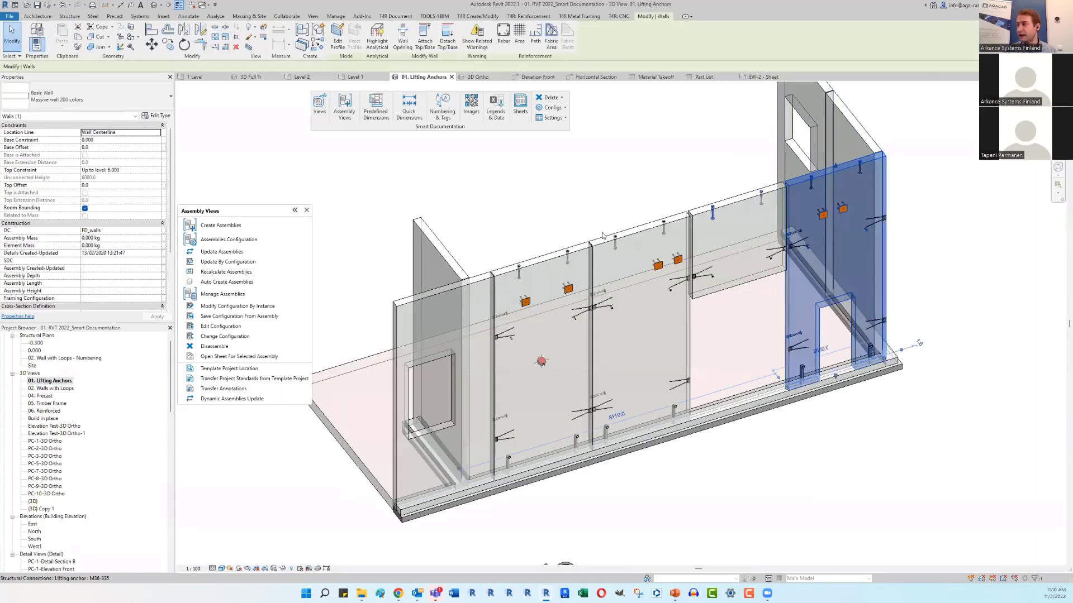
pyautogui.scroll(-4, 604, 230)
pyautogui.moveTo(617, 203); pyautogui.dragTo(539, 220, button='middle')
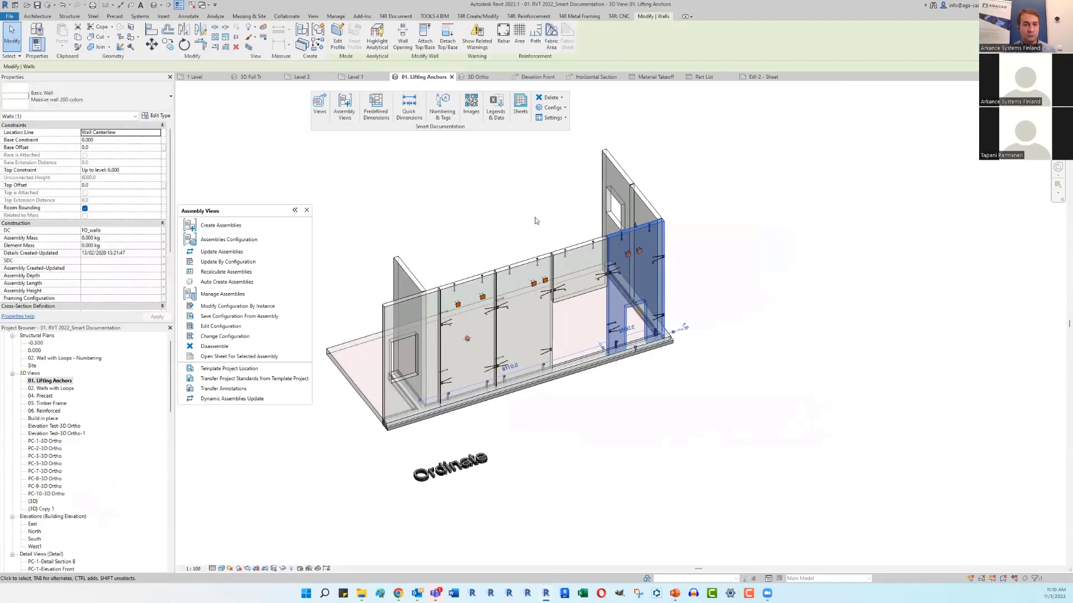
pyautogui.scroll(3, 642, 301)
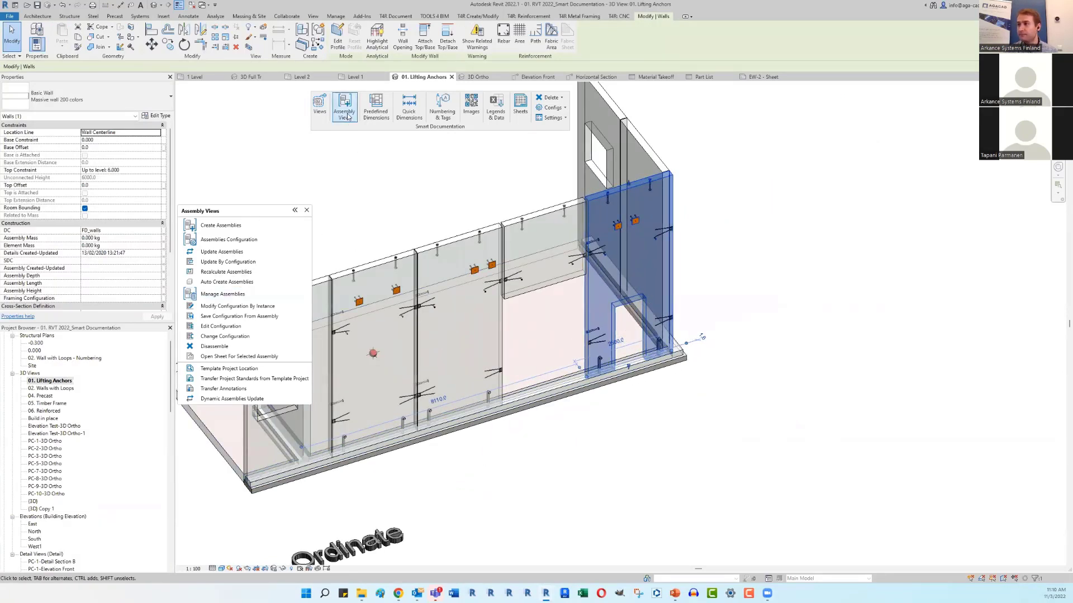
pyautogui.click(249, 225)
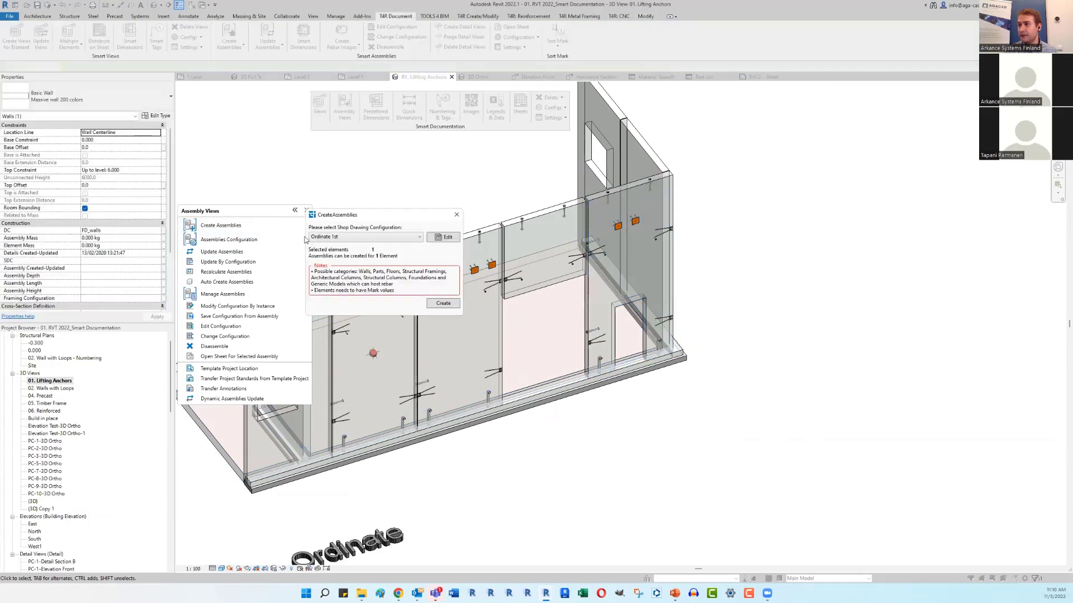
pyautogui.click(443, 303)
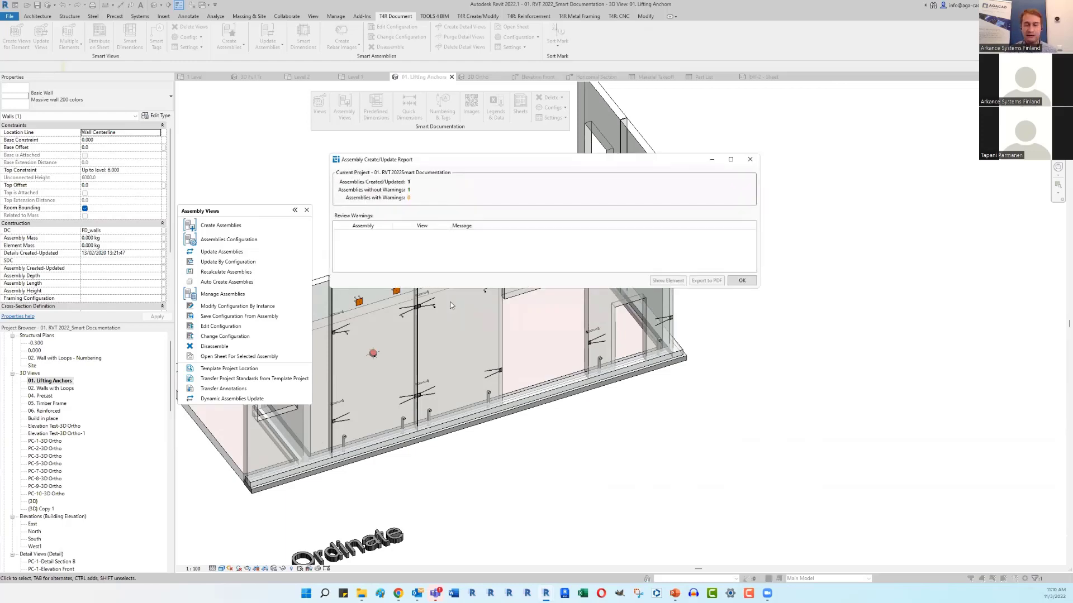
pyautogui.click(741, 280)
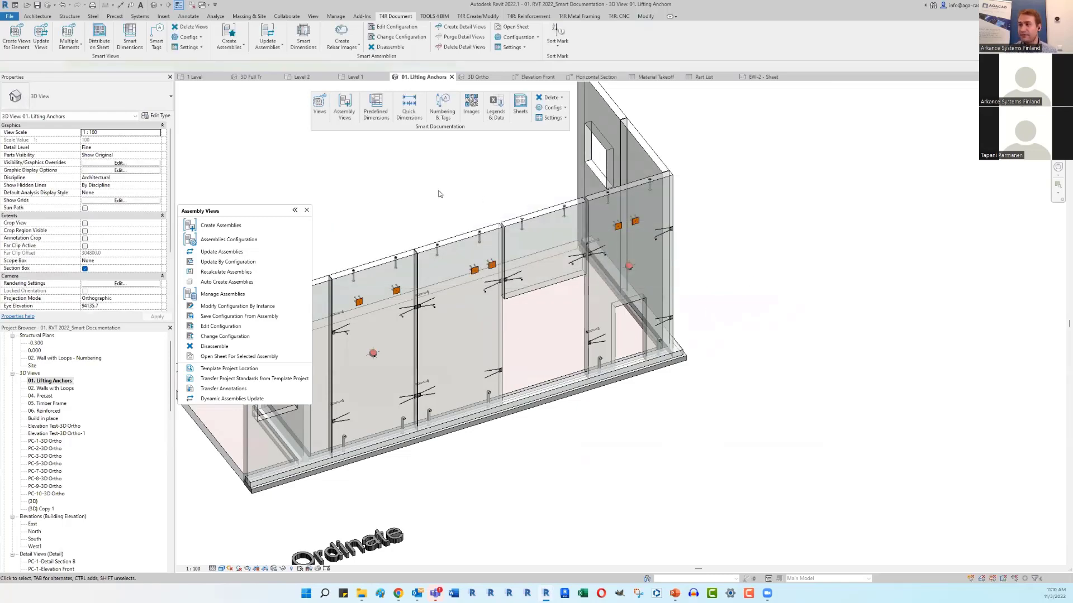
# Step: Move the Assembly Views palette off the model and open the EW-5 - Sheet of the new wall assembly
pyautogui.moveTo(247, 213); pyautogui.dragTo(259, 137)
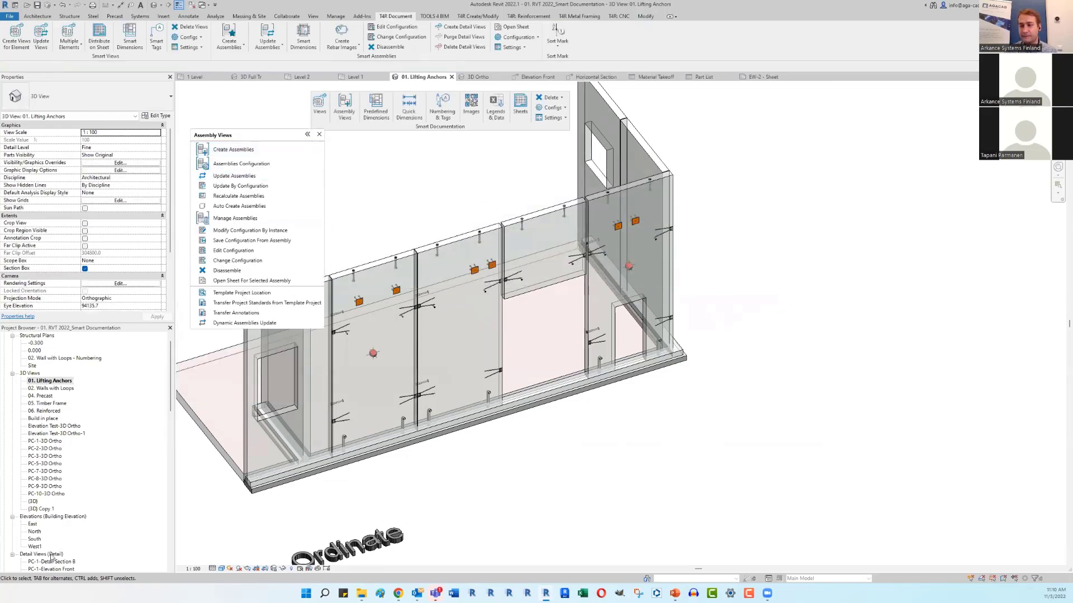
pyautogui.scroll(-5, 103, 483)
pyautogui.moveTo(168, 435); pyautogui.dragTo(158, 554)
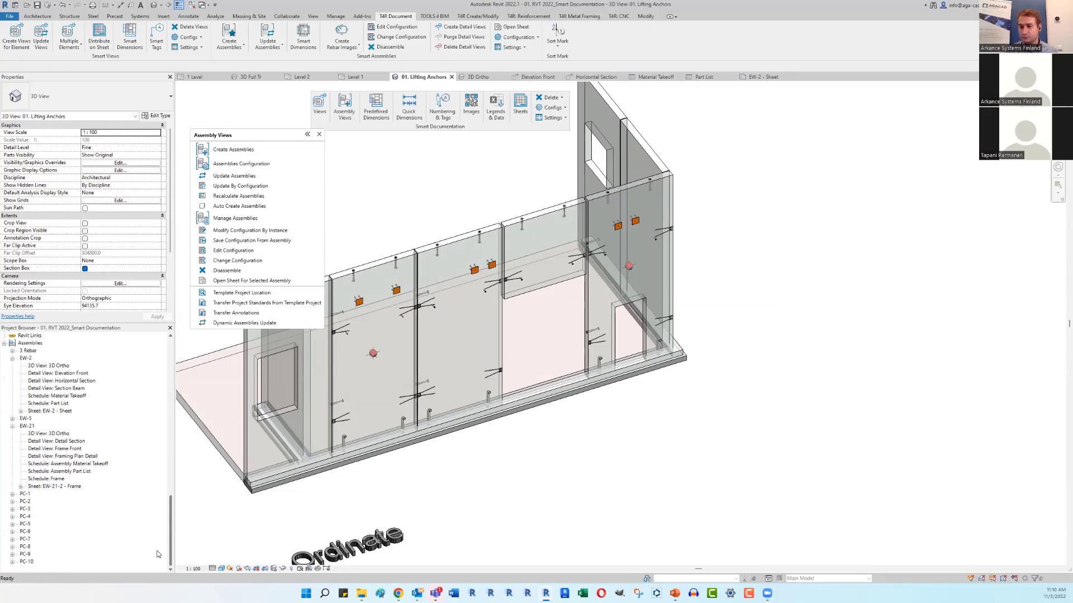
pyautogui.click(13, 419)
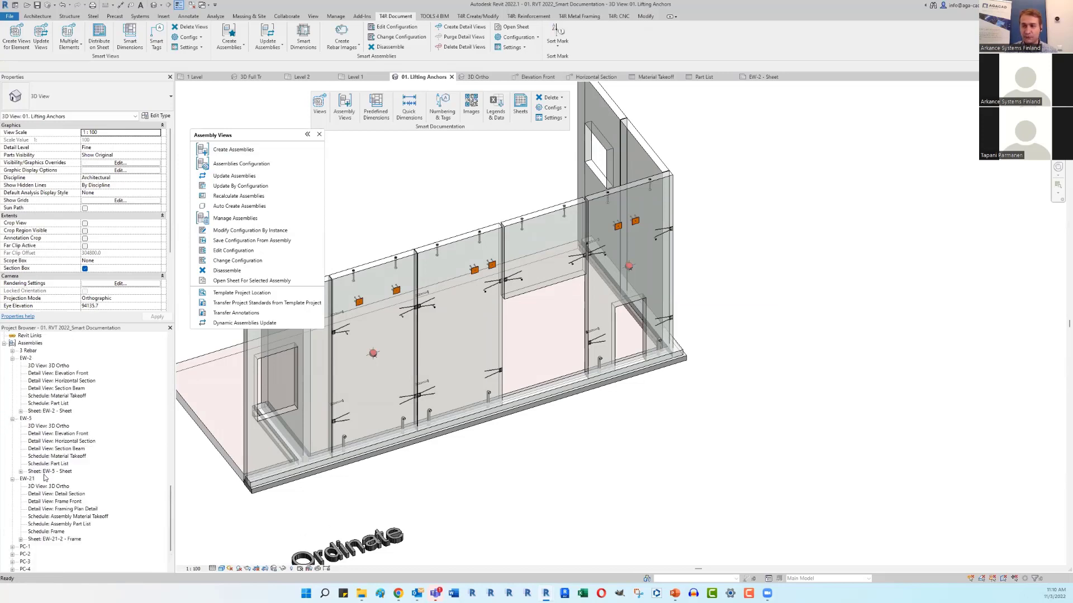
pyautogui.doubleClick(46, 471)
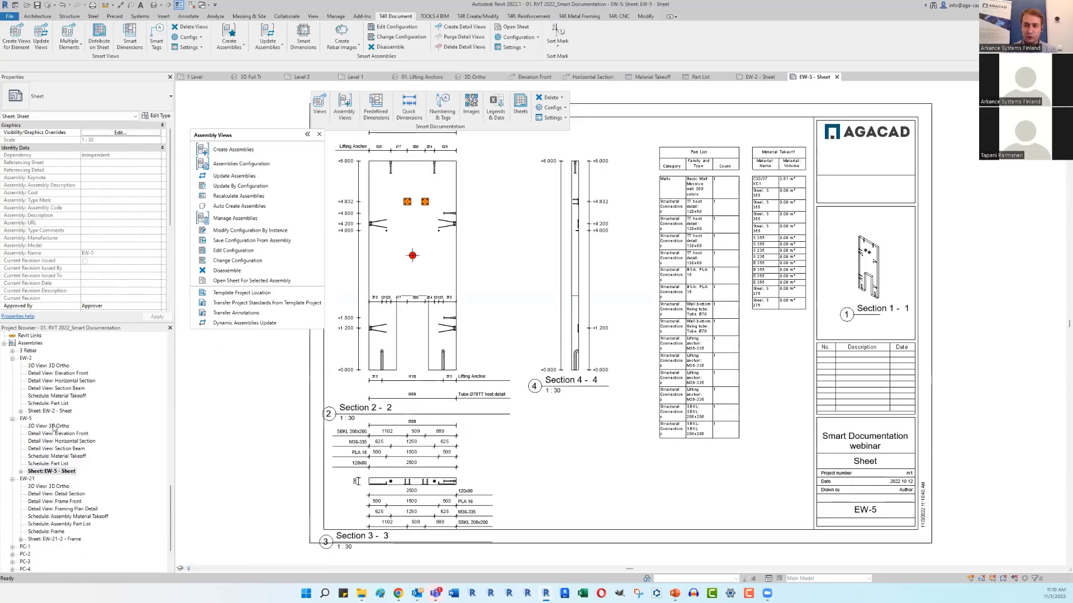
pyautogui.click(58, 472)
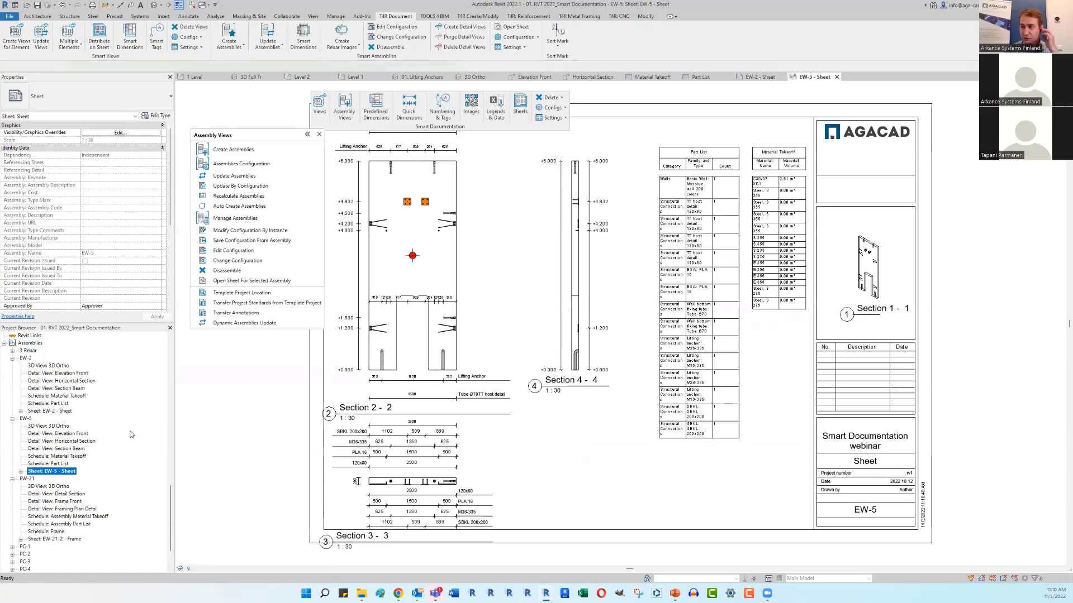
# Step: Examine the views, dimensions, Part List and Material Takeoff schedules on the EW-5 sheet
pyautogui.scroll(-2, 314, 360)
pyautogui.moveTo(551, 433); pyautogui.dragTo(557, 425, button='middle')
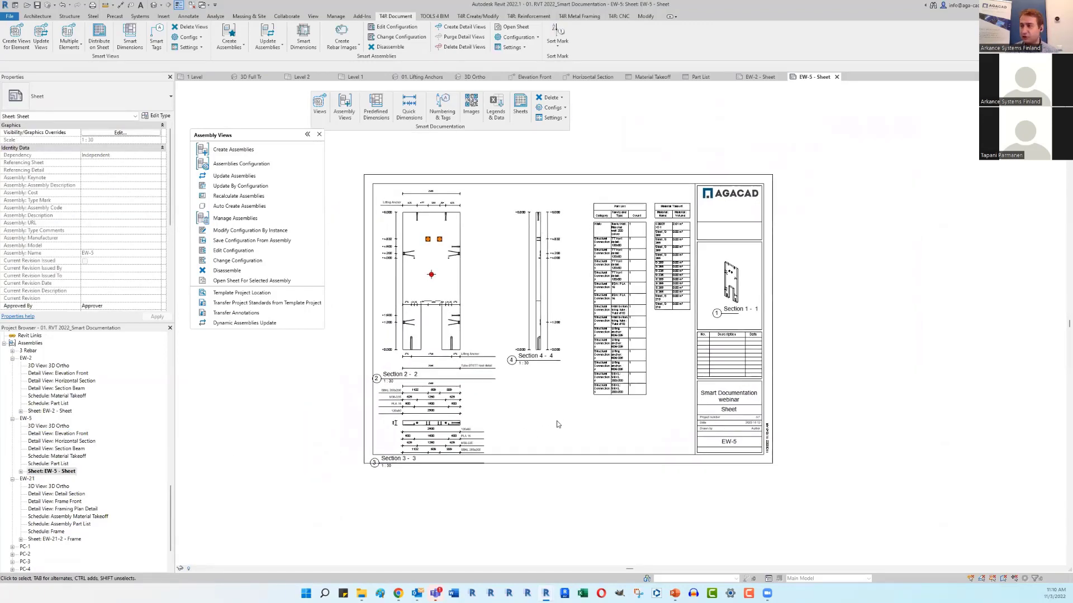
pyautogui.scroll(4, 506, 377)
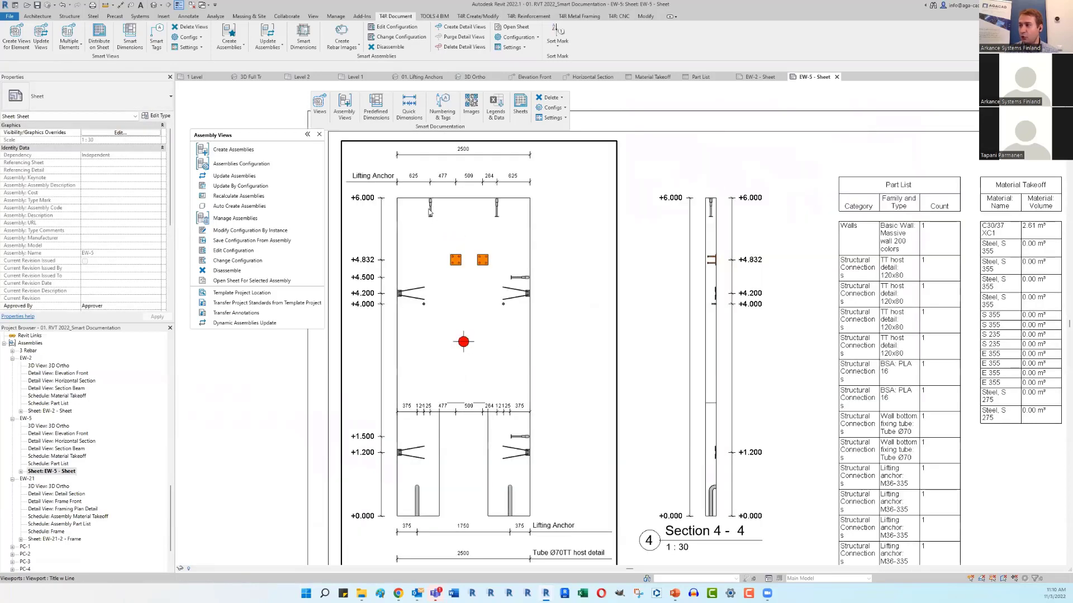
pyautogui.scroll(-1, 463, 462)
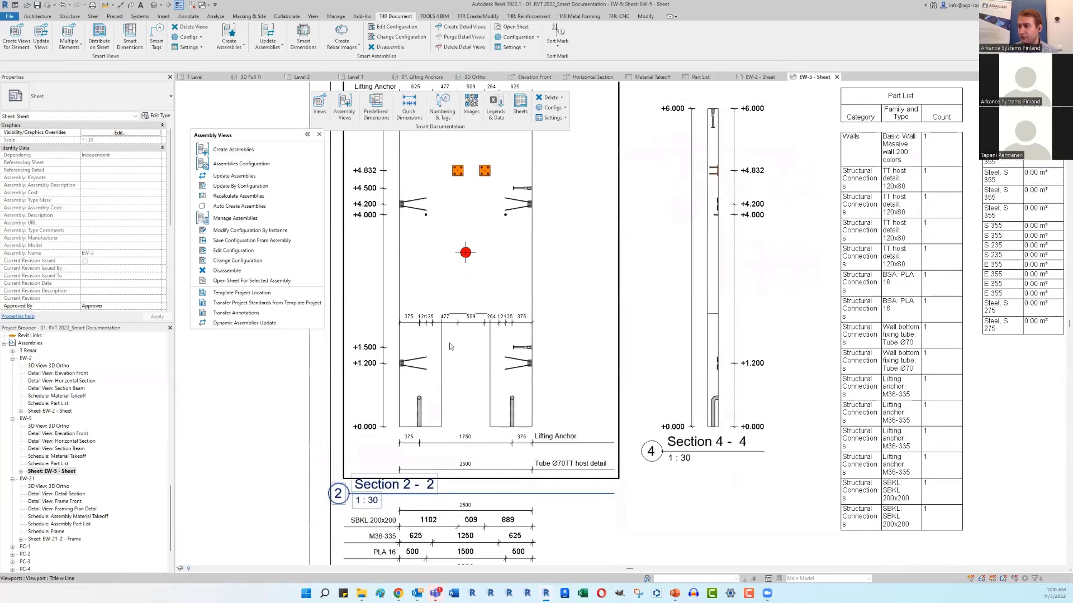
pyautogui.scroll(-2, 451, 312)
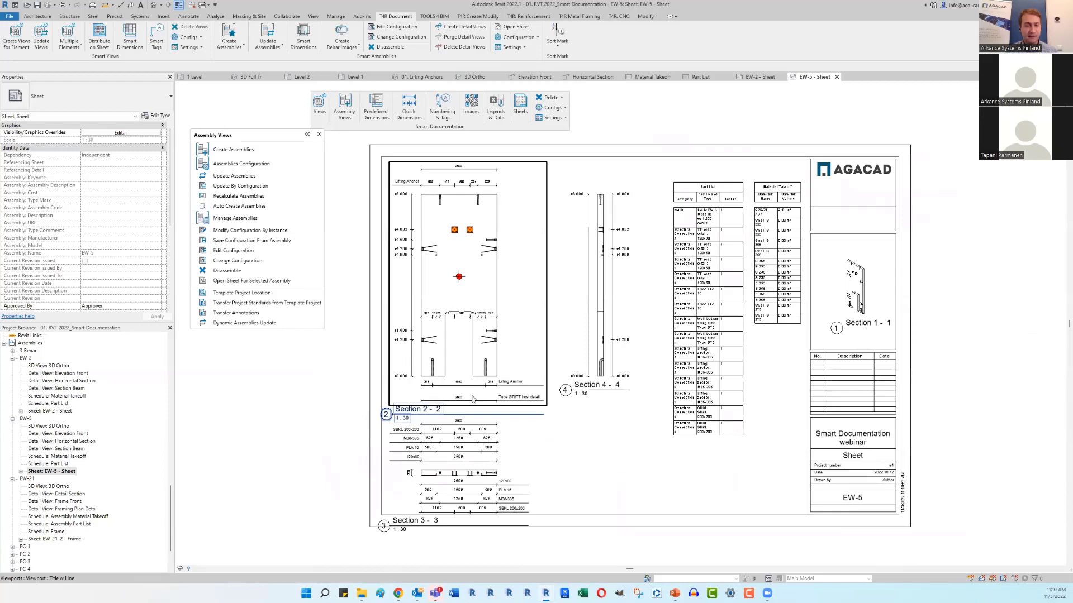
pyautogui.scroll(-3, 418, 319)
pyautogui.scroll(2, 466, 389)
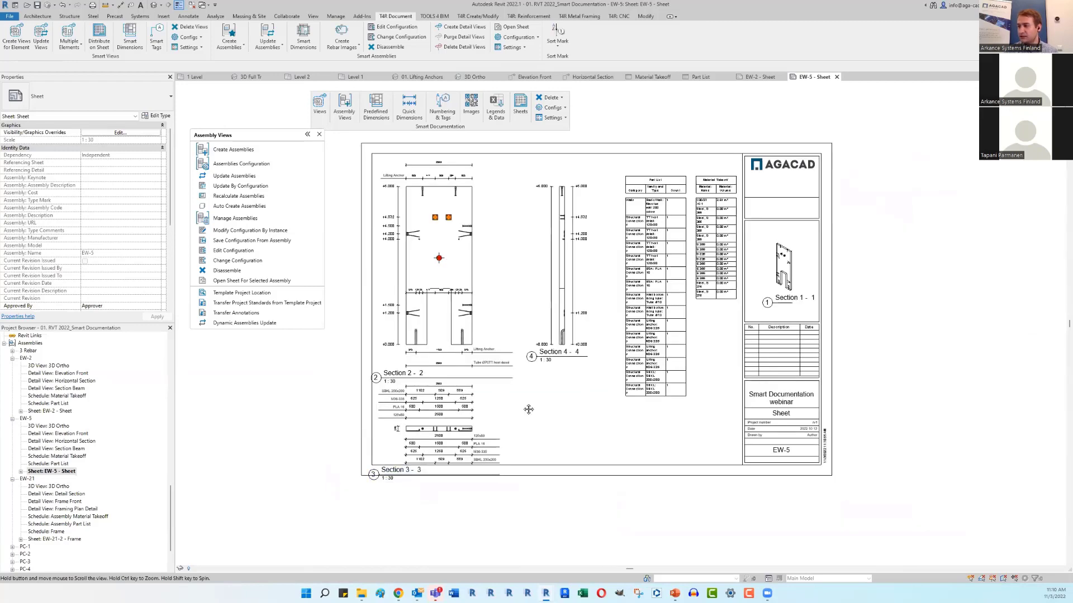
pyautogui.moveTo(529, 409); pyautogui.dragTo(455, 437, button='middle')
pyautogui.scroll(2, 593, 279)
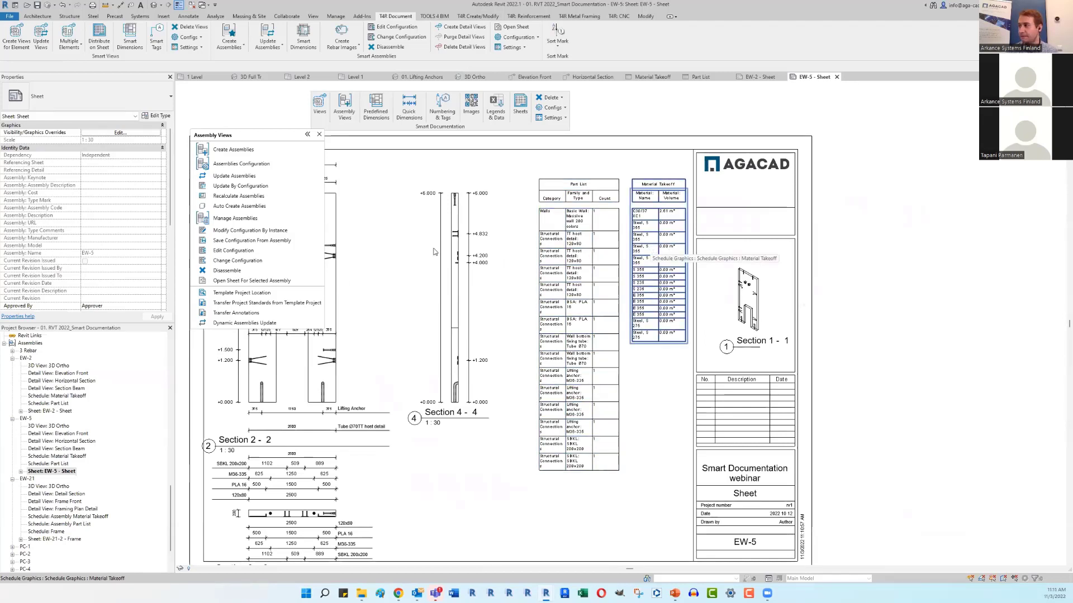
pyautogui.scroll(-3, 435, 252)
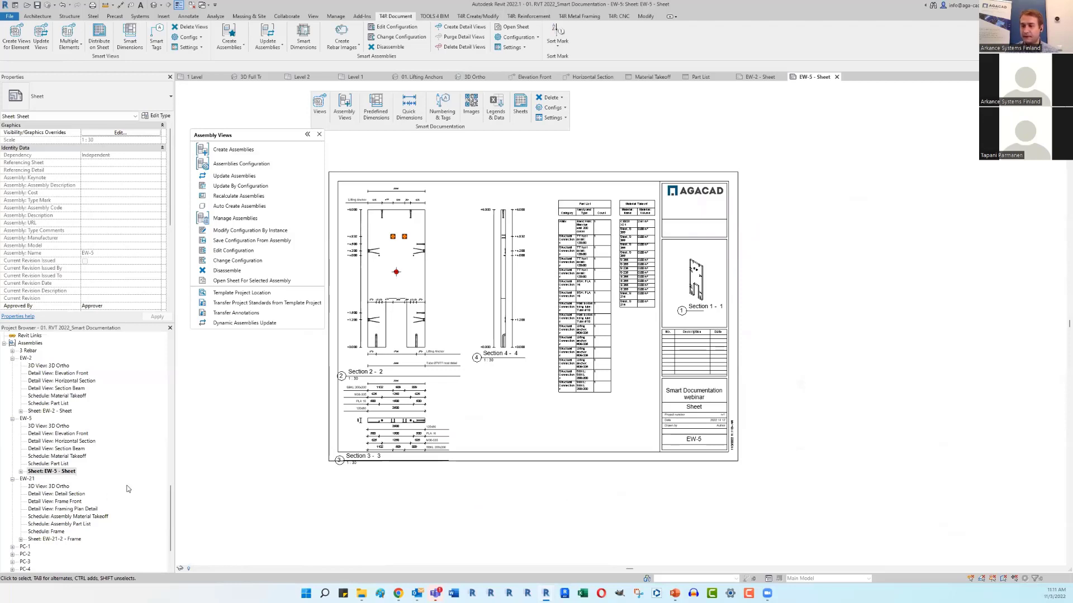
# Step: In the 01. Lifting Anchors 3D view, place two more M36-335 lifting anchors on the EW-2 wall's upper edge, one near each end
pyautogui.moveTo(172, 522); pyautogui.dragTo(172, 369)
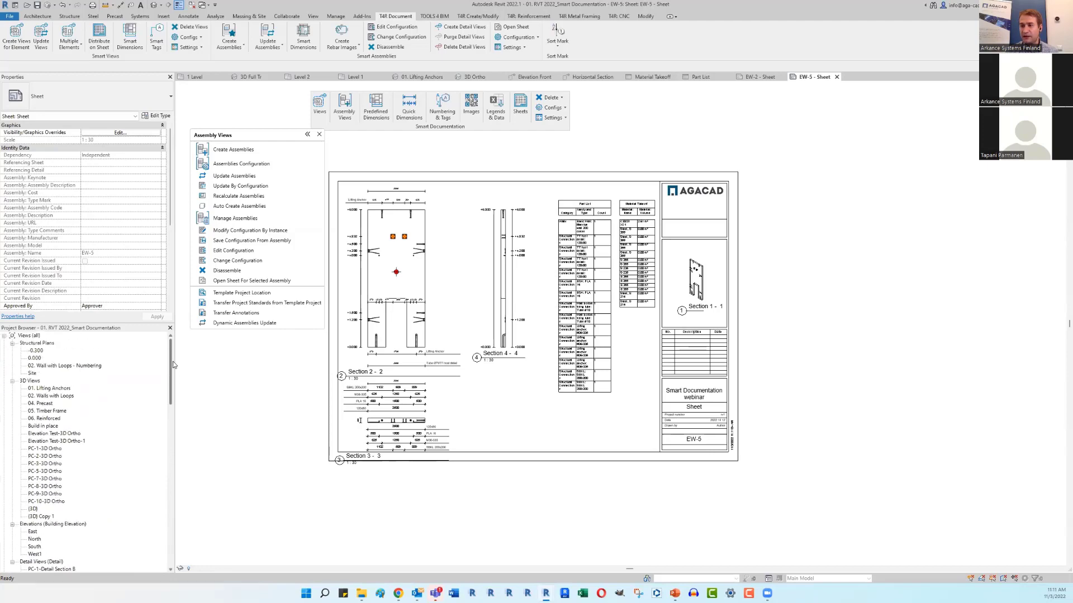
pyautogui.doubleClick(54, 389)
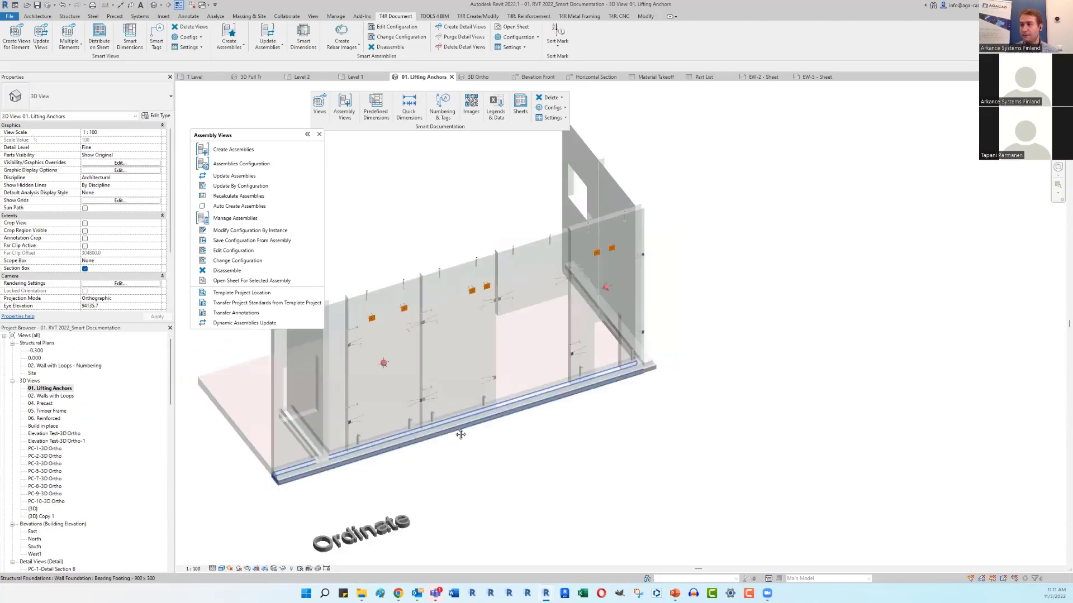
pyautogui.moveTo(461, 435); pyautogui.dragTo(596, 411, button='middle')
pyautogui.scroll(5, 528, 235)
pyautogui.moveTo(463, 443); pyautogui.dragTo(454, 383, button='middle')
pyautogui.scroll(3, 441, 302)
pyautogui.press('Tab')
pyautogui.click(443, 311)
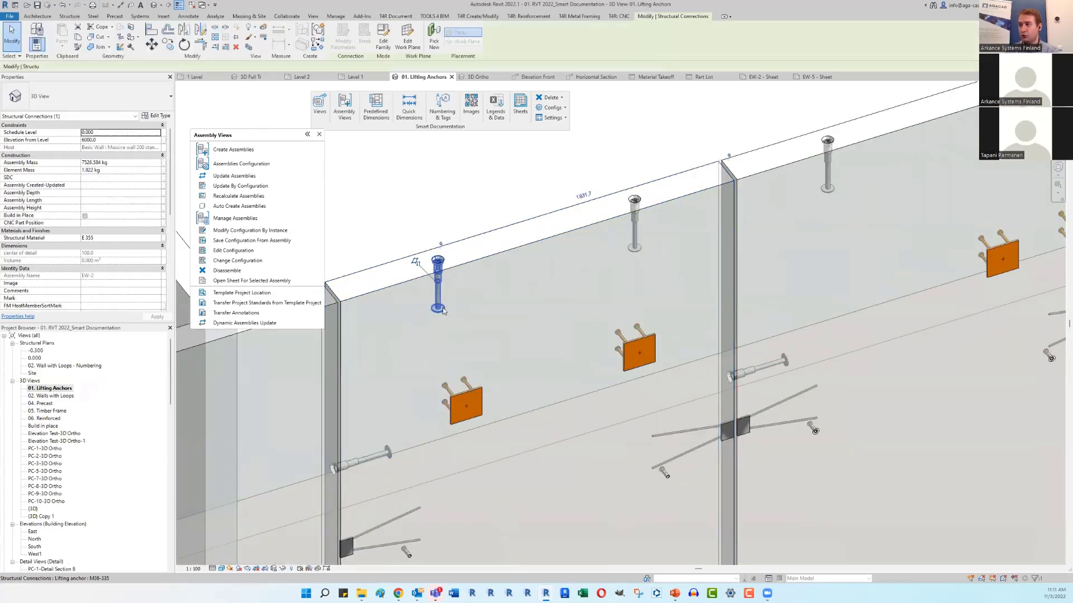
pyautogui.press('c')
pyautogui.press('s')
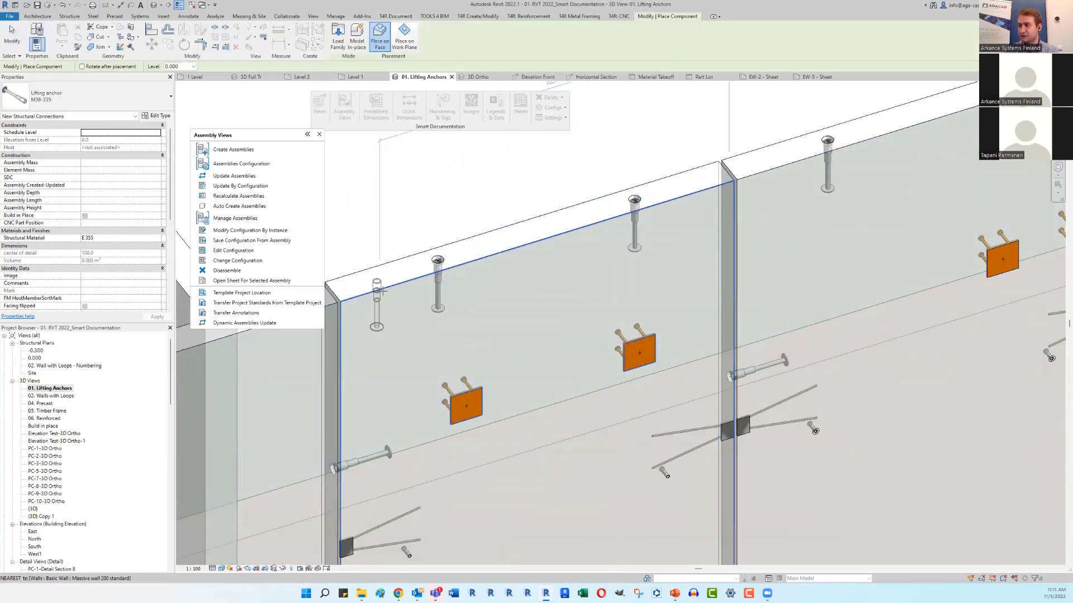
pyautogui.click(378, 286)
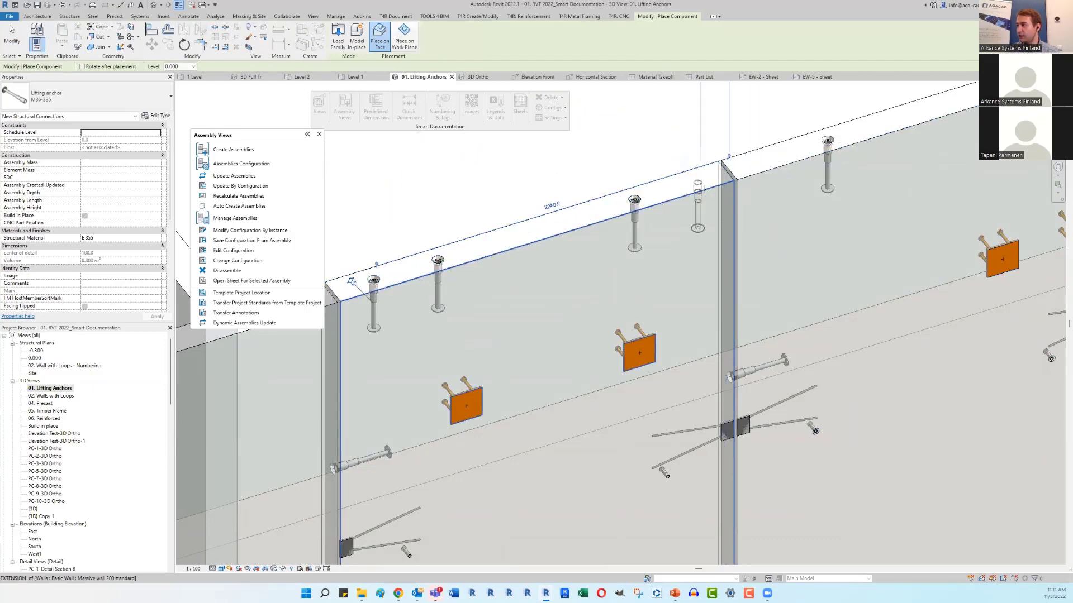
pyautogui.click(701, 188)
pyautogui.scroll(-4, 545, 184)
pyautogui.press('Escape')
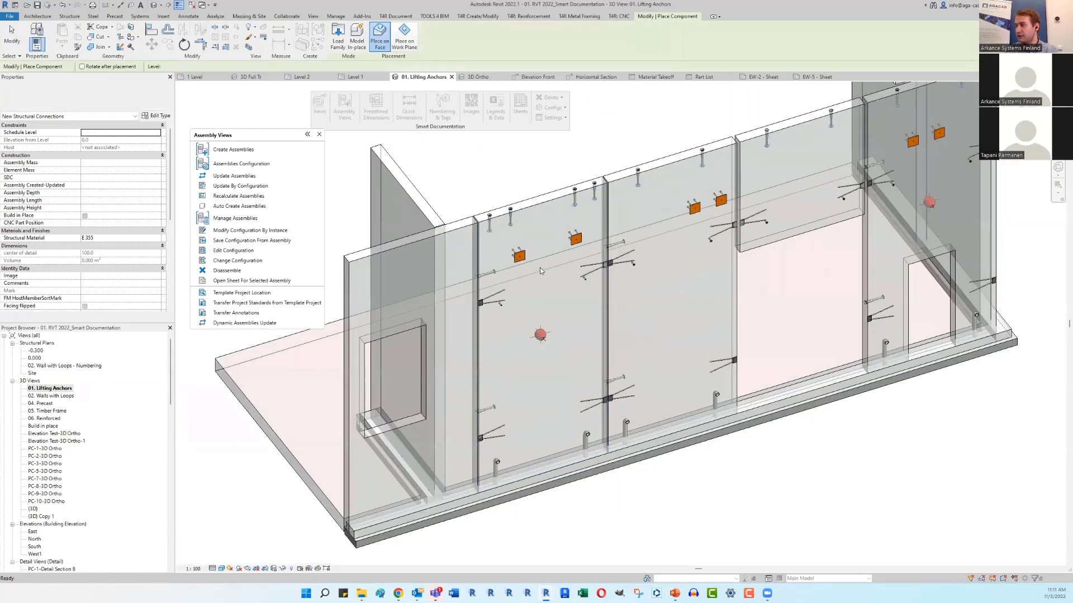
# Step: Place another SBKL 200x200 plate on the EW-2 wall face beside the red centre-of-gravity marker
pyautogui.click(520, 256)
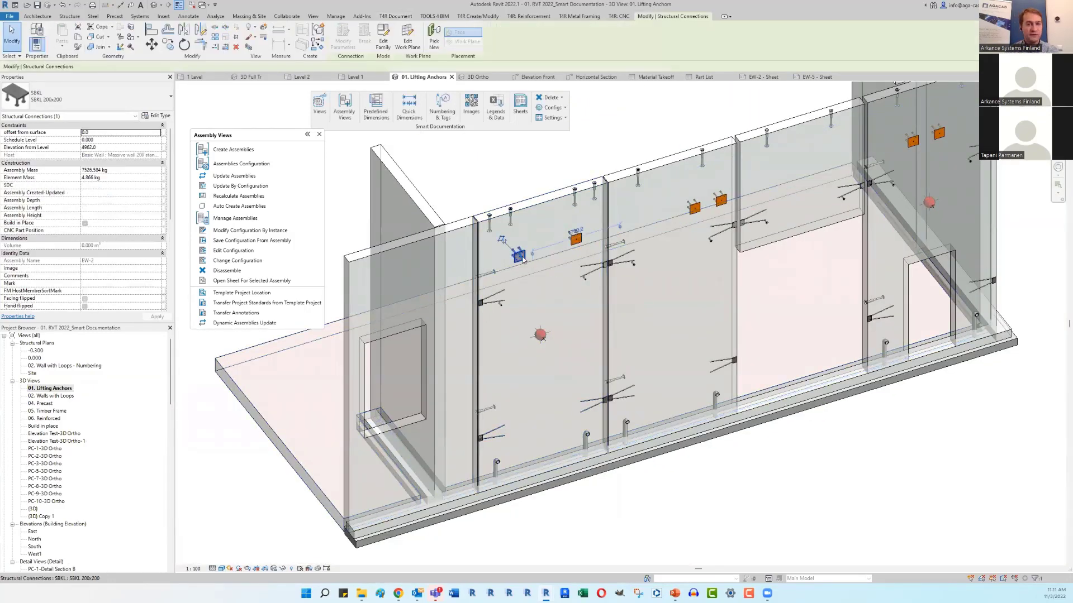
pyautogui.press('c')
pyautogui.press('s')
pyautogui.scroll(4, 569, 332)
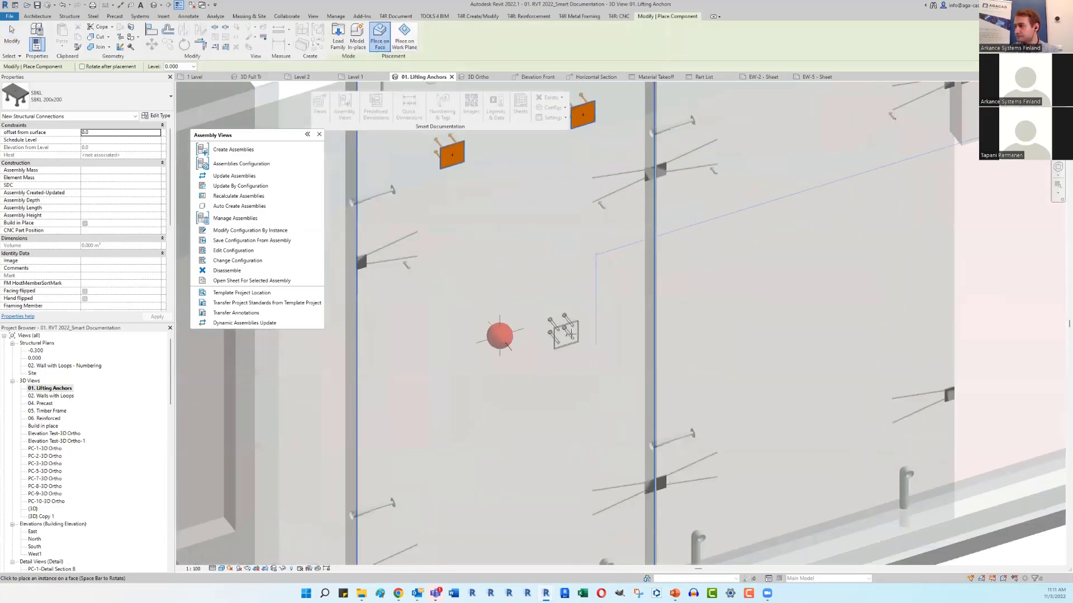
pyautogui.click(570, 332)
pyautogui.press('Escape')
pyautogui.press('Escape')
pyautogui.scroll(-4, 534, 335)
pyautogui.moveTo(543, 348); pyautogui.dragTo(545, 378, button='middle')
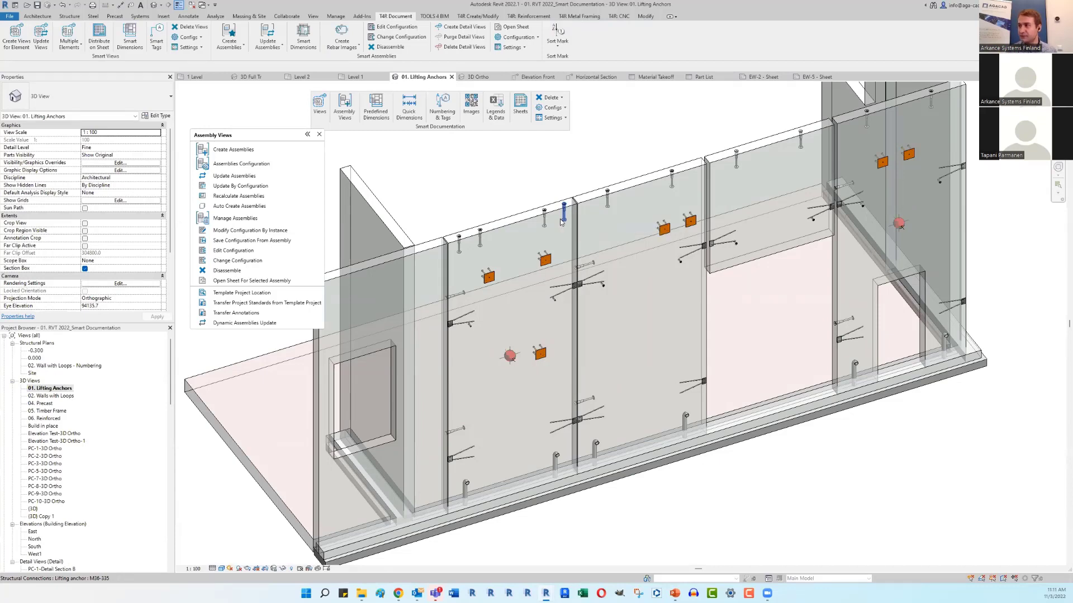
# Step: Update the EW-2 wall assembly and close the update report
pyautogui.click(500, 227)
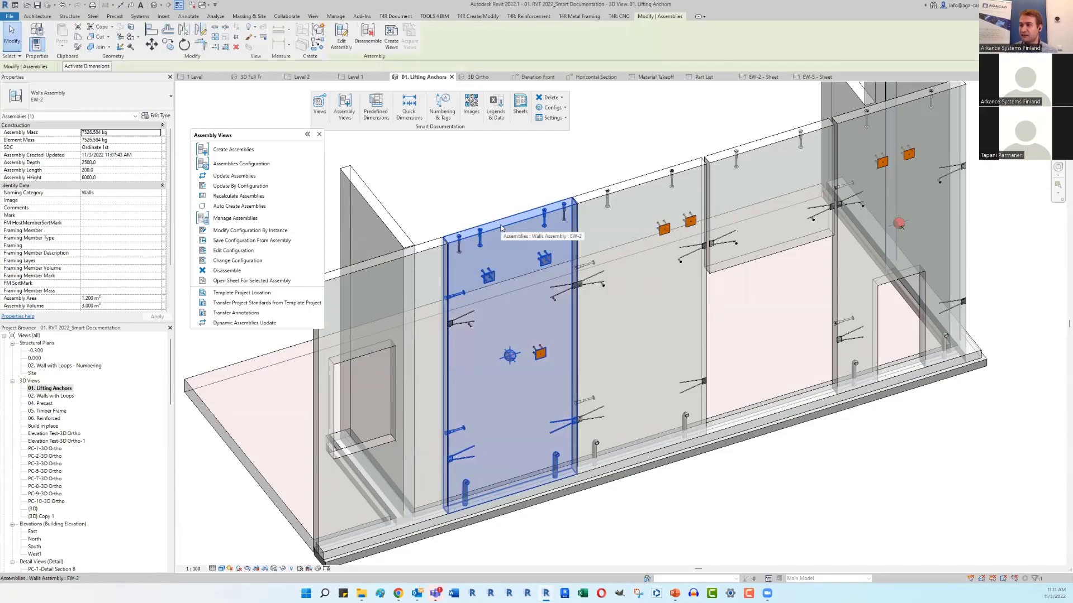
pyautogui.click(255, 176)
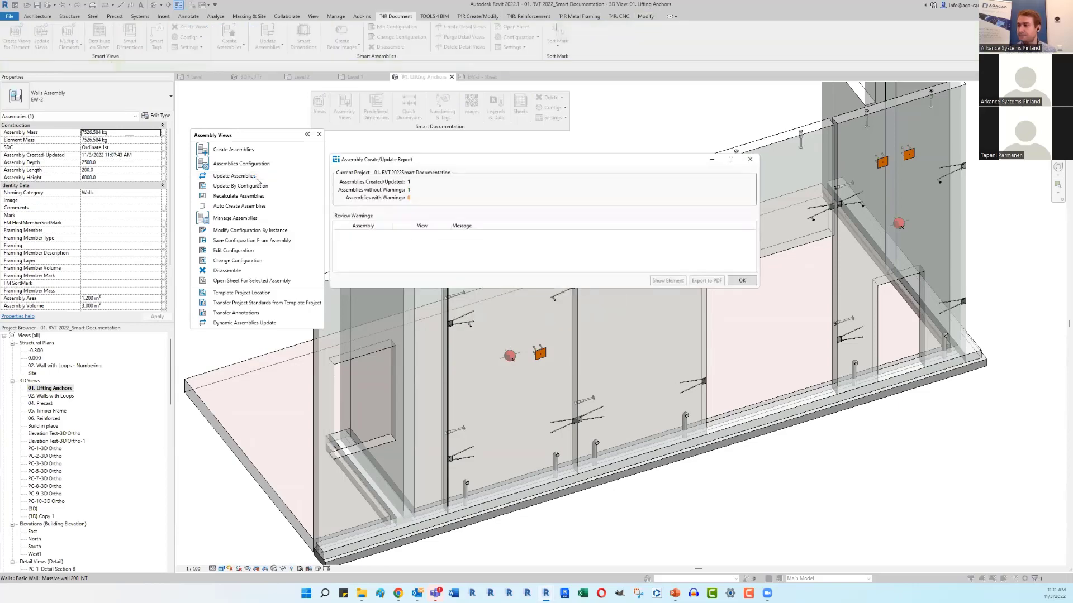
pyautogui.click(742, 280)
# Step: Open EW-2 - Sheet and examine the lifting anchor and plate dimensions in the front elevation
pyautogui.scroll(-3, 170, 391)
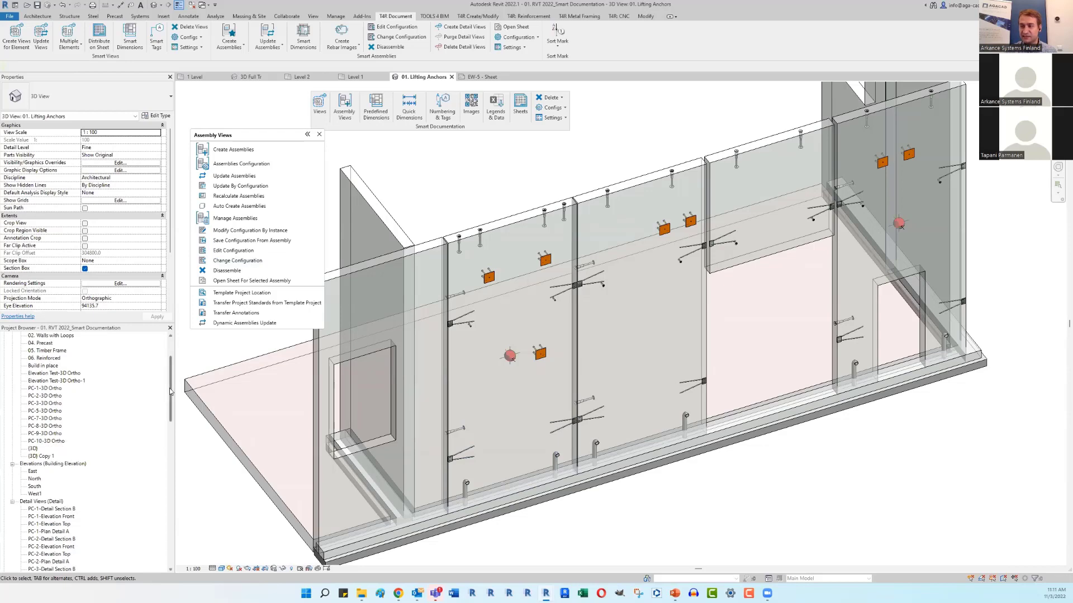
pyautogui.moveTo(170, 391); pyautogui.dragTo(170, 512)
pyautogui.click(56, 434)
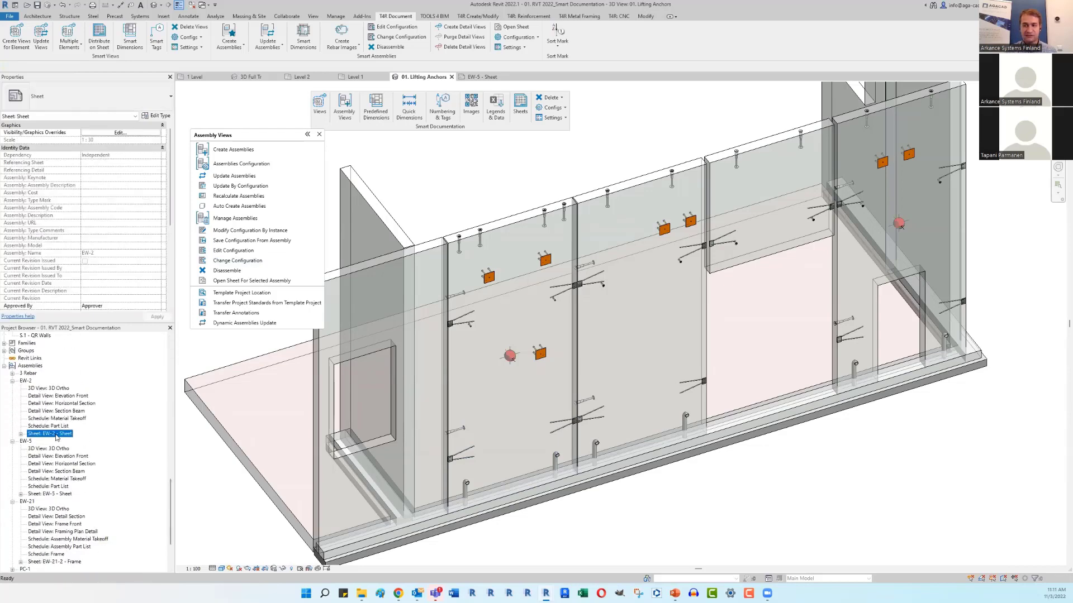
pyautogui.doubleClick(56, 434)
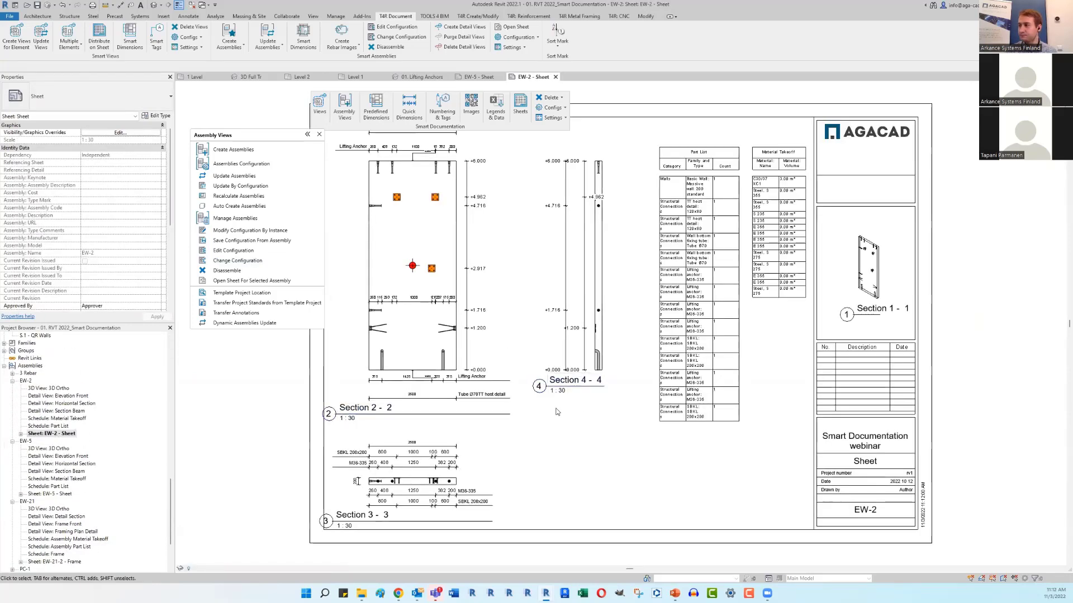
pyautogui.scroll(6, 363, 148)
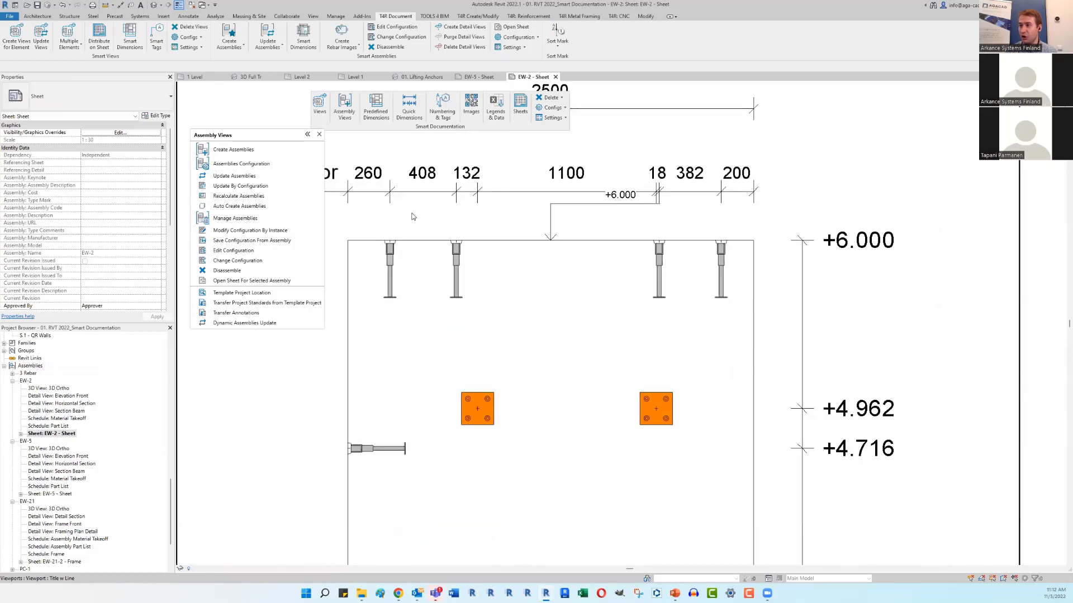
pyautogui.scroll(-1, 480, 274)
pyautogui.click(471, 260)
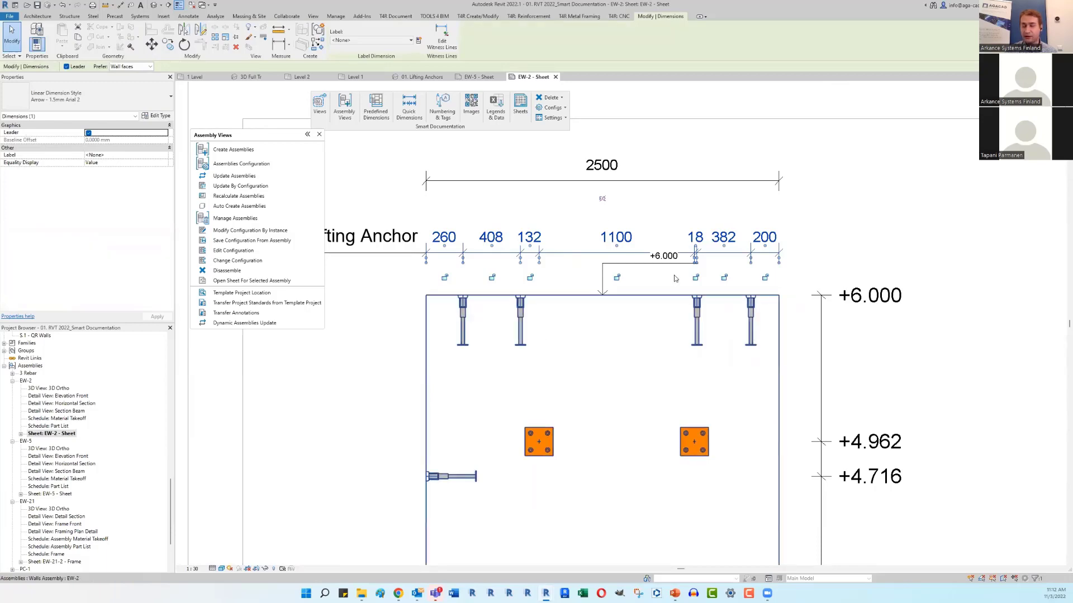
pyautogui.scroll(-3, 601, 312)
pyautogui.scroll(2, 599, 319)
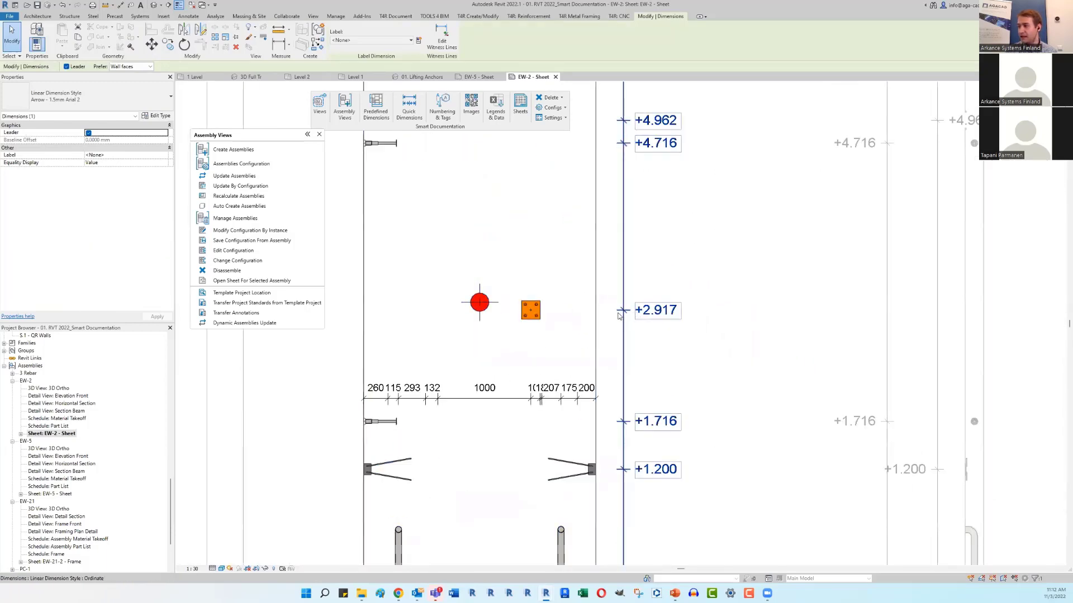
# Step: Examine the complete EW-2 sheet layout with its elevation, sections and schedules, leaving no view selected
pyautogui.scroll(-1, 630, 326)
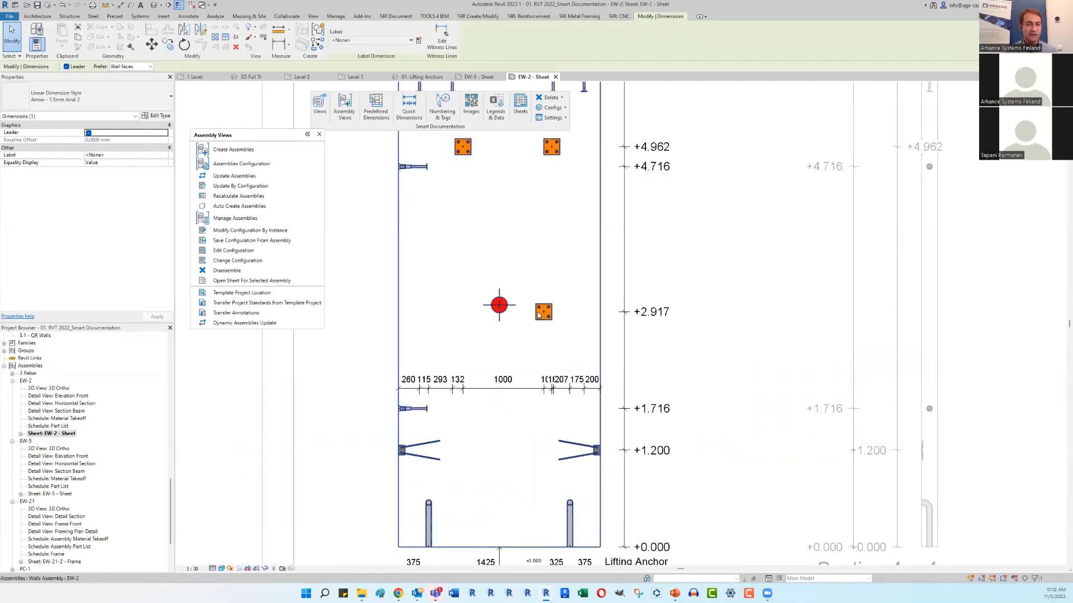
pyautogui.scroll(-4, 507, 283)
pyautogui.scroll(-2, 507, 283)
pyautogui.click(671, 442)
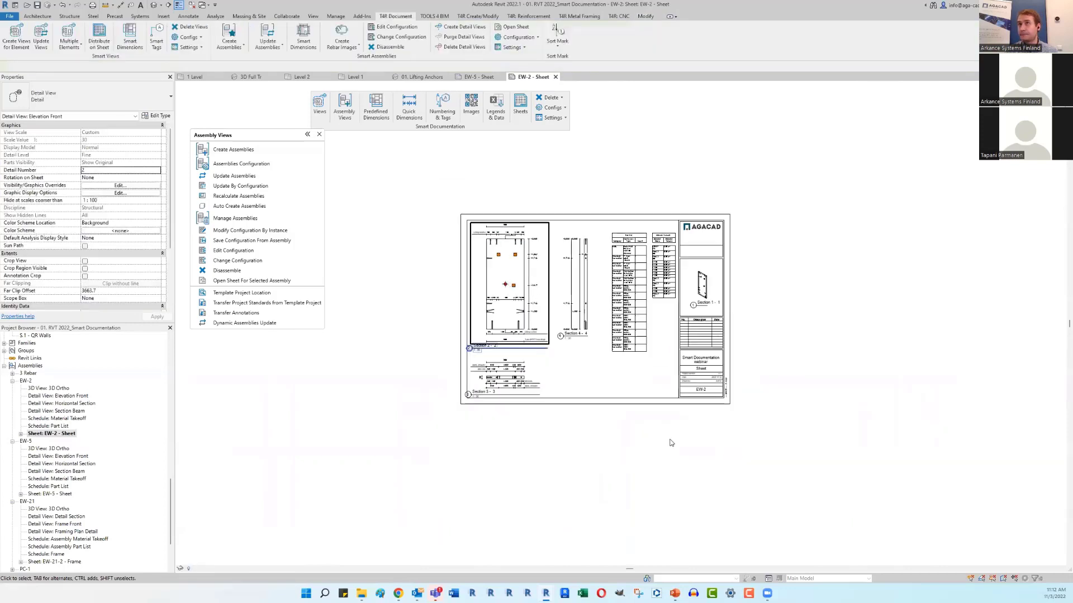
pyautogui.moveTo(671, 442); pyautogui.dragTo(641, 446, button='middle')
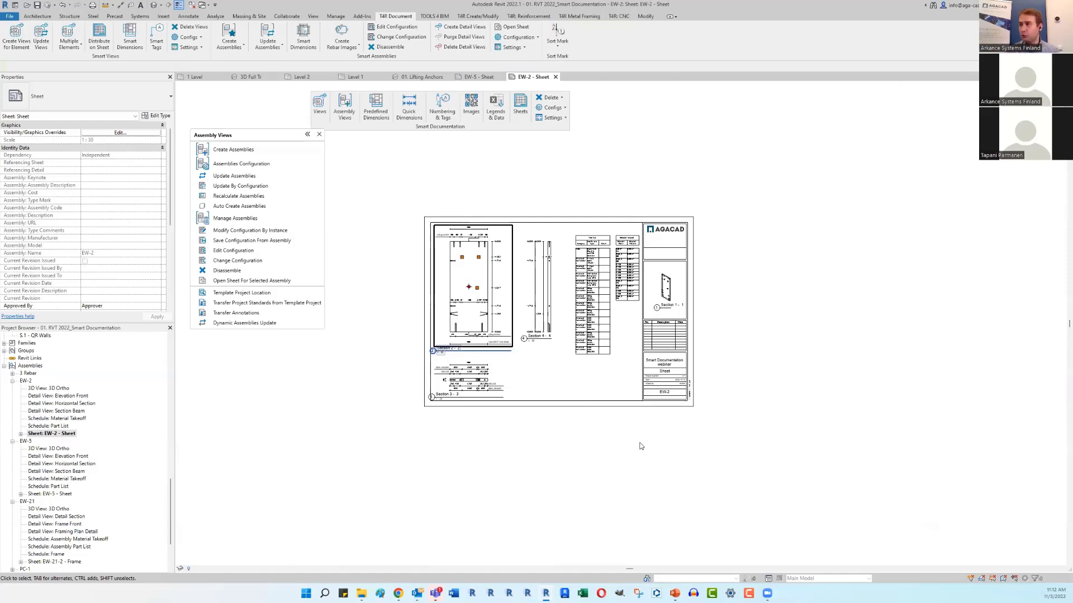
# Step: Switch to the 3D Full Tr view of the 02. OAK_Massive_Timber_Project model and examine the timber frame
pyautogui.click(202, 6)
pyautogui.click(205, 6)
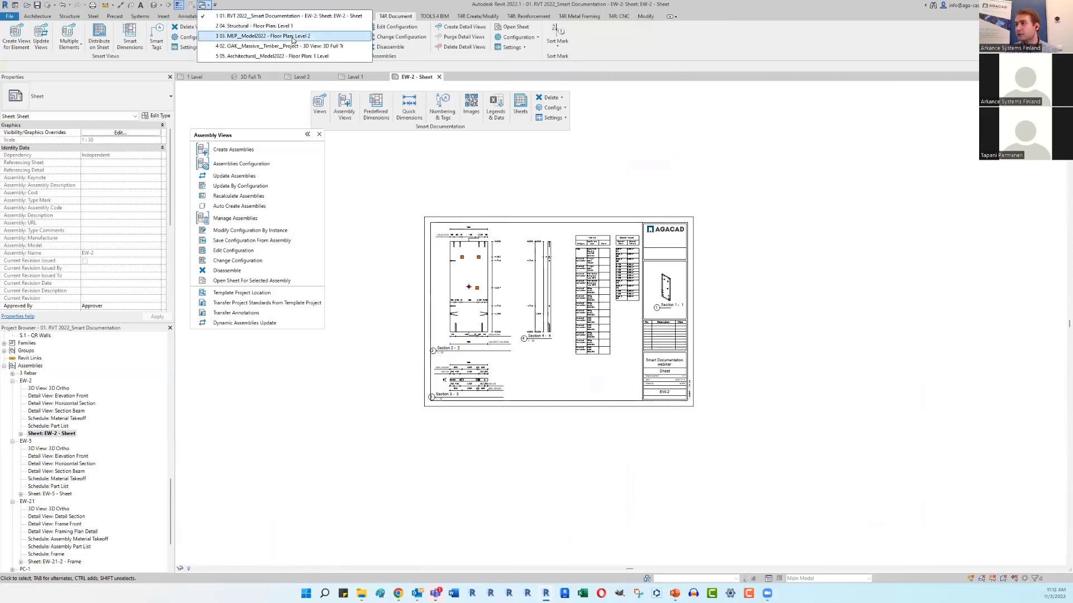
pyautogui.click(302, 44)
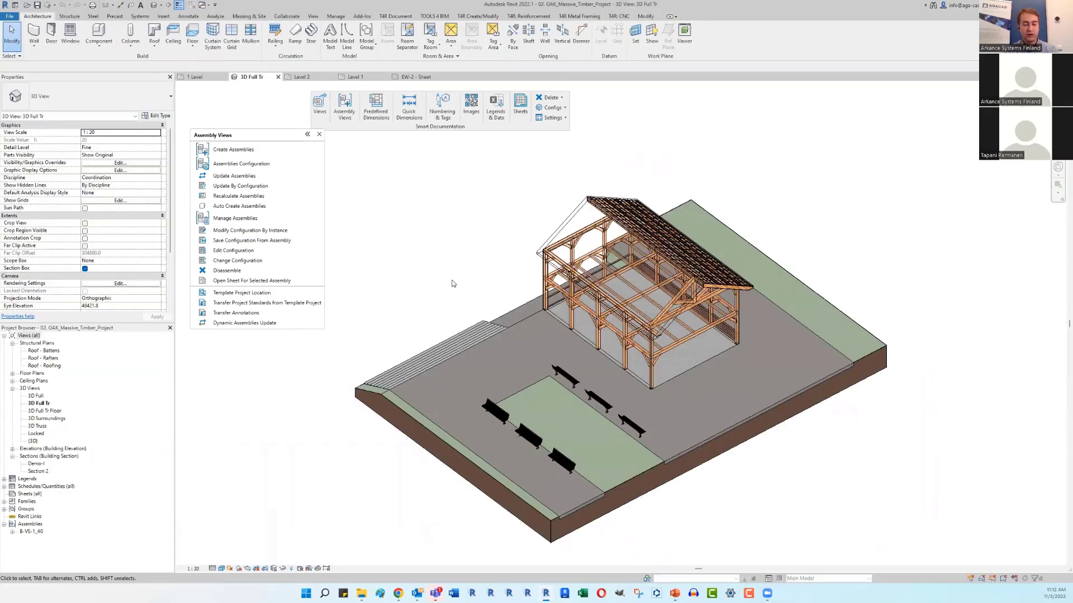
pyautogui.keyDown('shift'); pyautogui.moveTo(536, 306); pyautogui.dragTo(590, 301, button='middle'); pyautogui.keyUp('shift')
pyautogui.scroll(4, 590, 302)
pyautogui.moveTo(664, 430); pyautogui.dragTo(581, 472, button='middle')
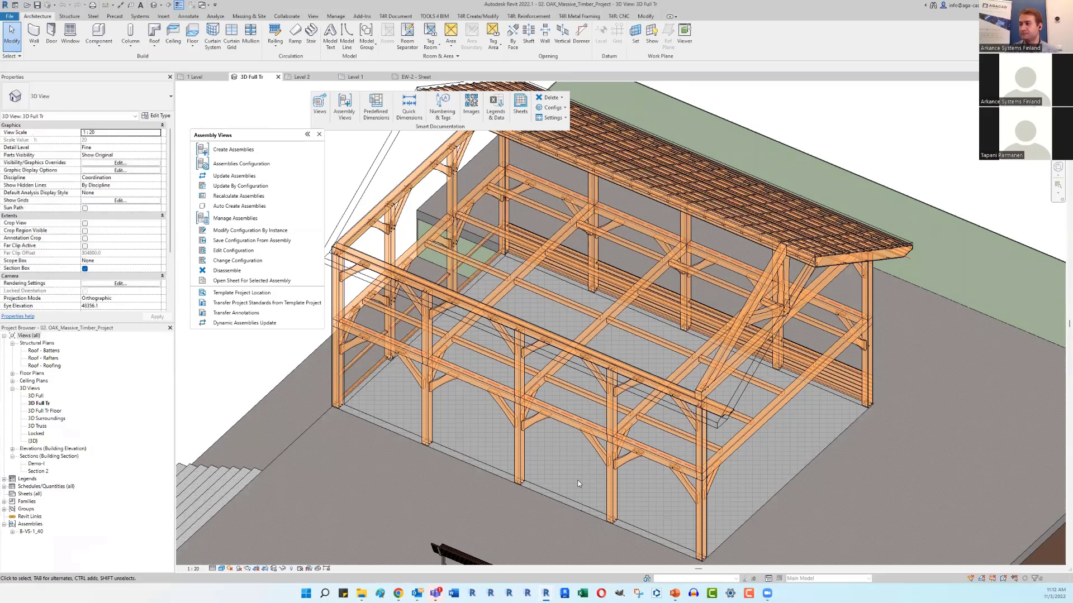
# Step: Temporarily isolate one LMBR 200x200 post in the middle of the front frame and inspect its mortises and top tenon
pyautogui.click(520, 435)
pyautogui.scroll(5, 521, 435)
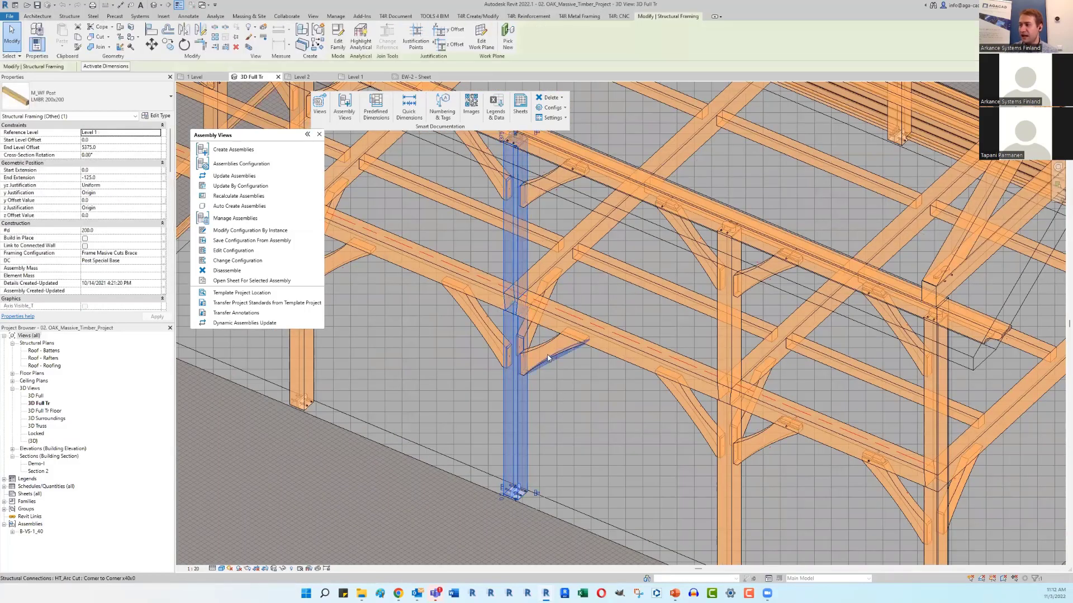
pyautogui.moveTo(531, 289); pyautogui.dragTo(499, 340, button='middle')
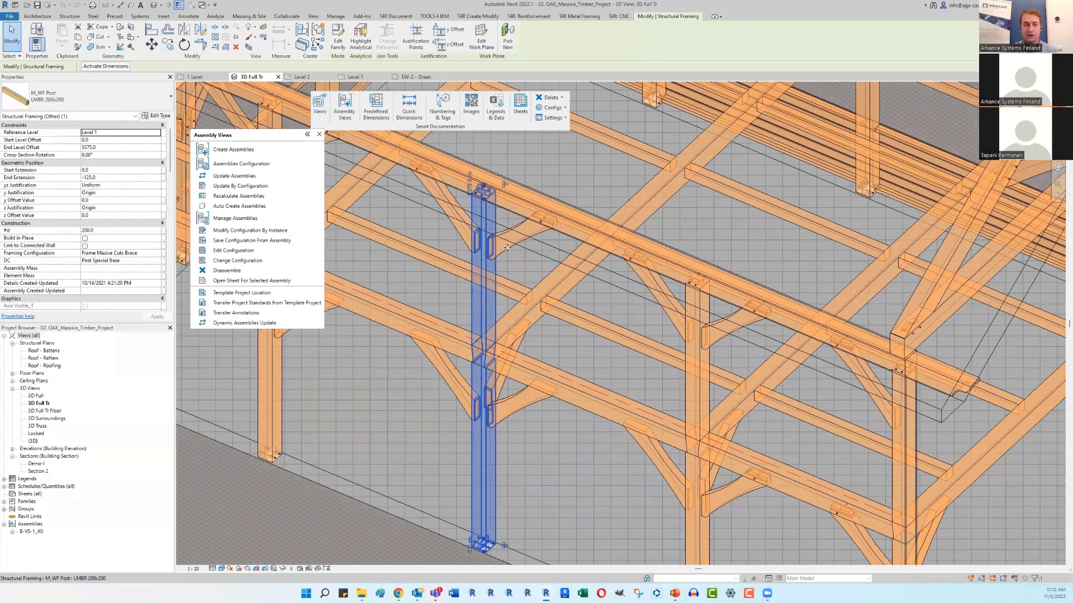
pyautogui.click(284, 571)
pyautogui.click(324, 540)
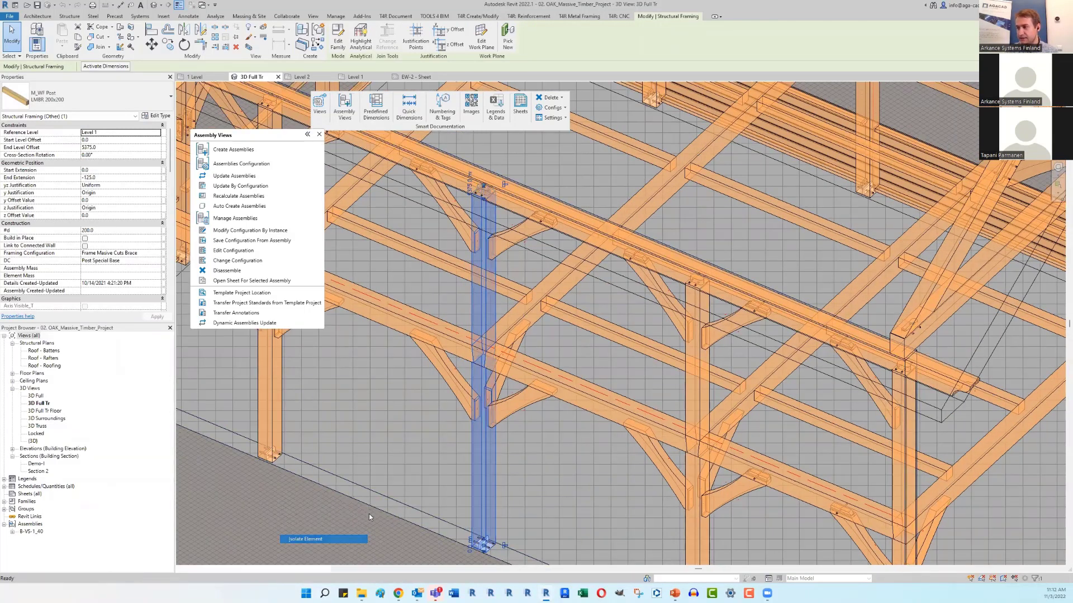
pyautogui.click(554, 434)
pyautogui.scroll(4, 498, 360)
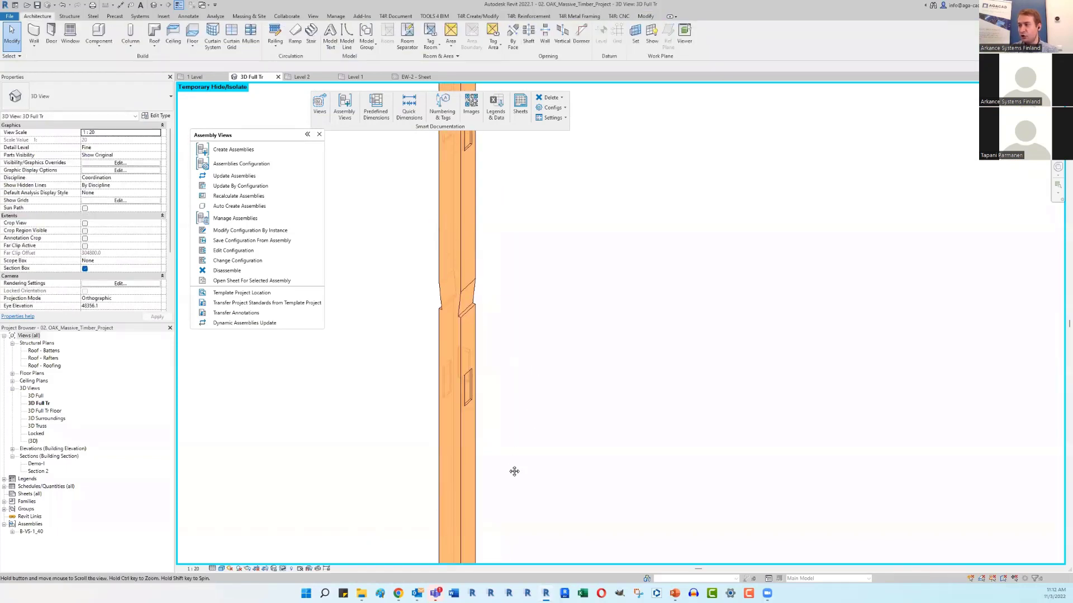
pyautogui.moveTo(469, 266); pyautogui.dragTo(472, 434, button='middle')
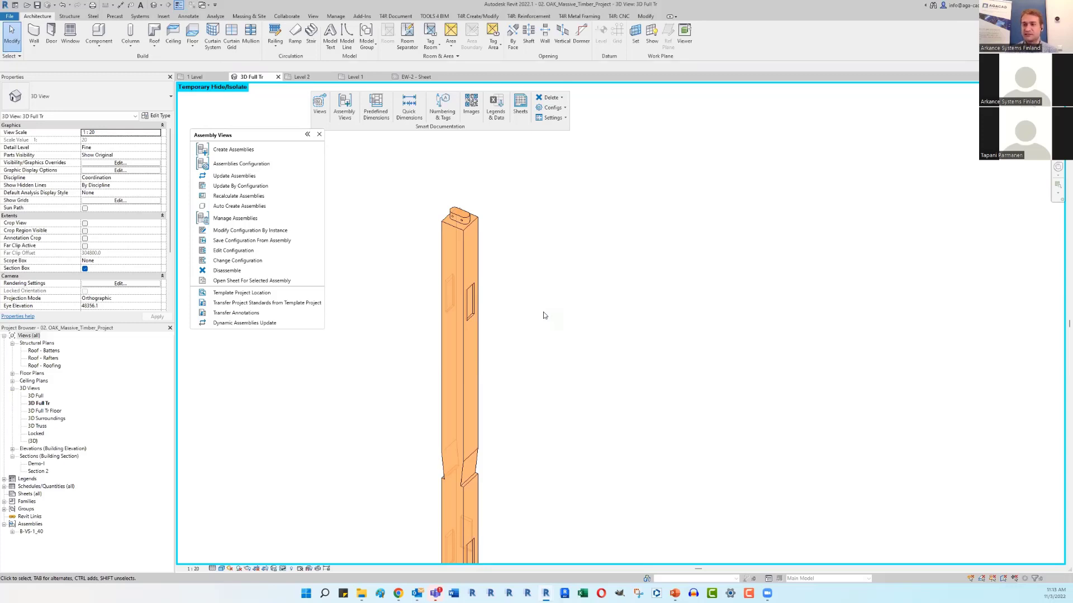
# Step: Create an assembly for the isolated post with the Example OAK shop drawing configuration and close the report
pyautogui.scroll(-3, 402, 173)
pyautogui.click(432, 279)
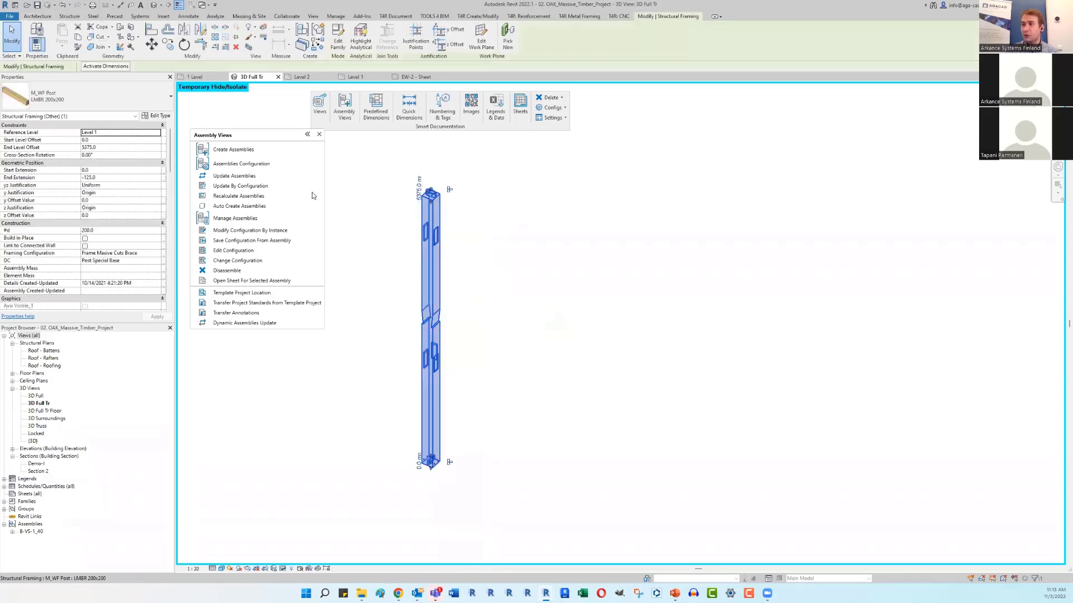
pyautogui.click(271, 150)
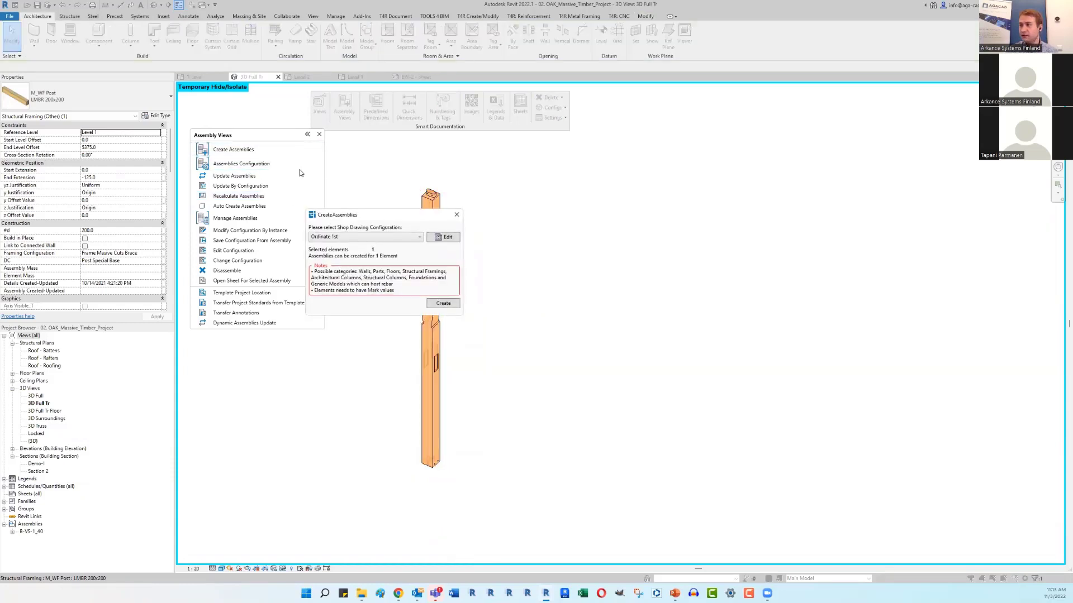
pyautogui.click(347, 237)
pyautogui.click(339, 258)
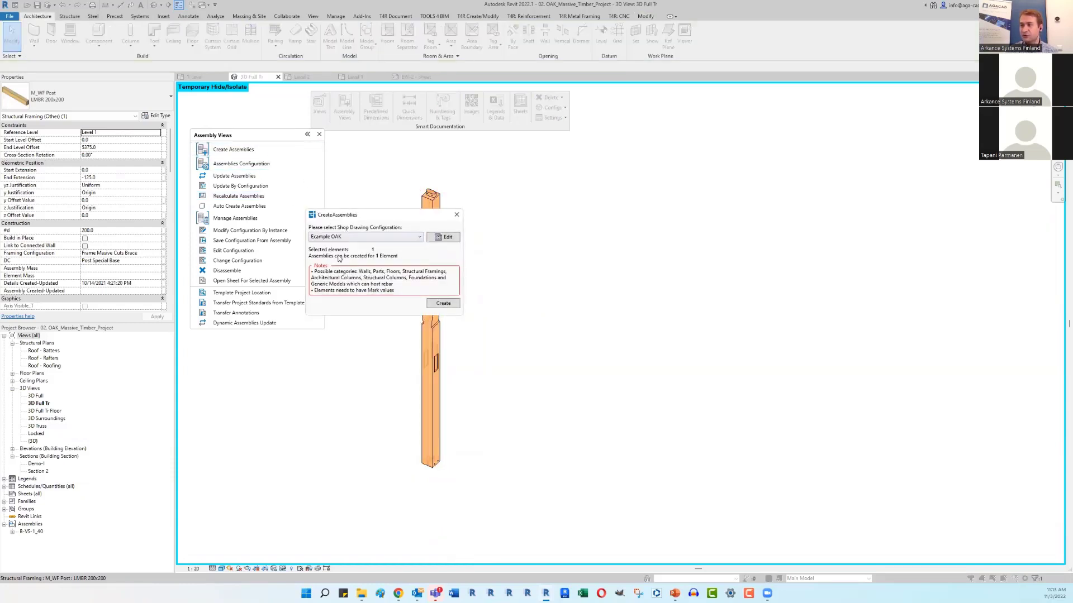
pyautogui.click(443, 303)
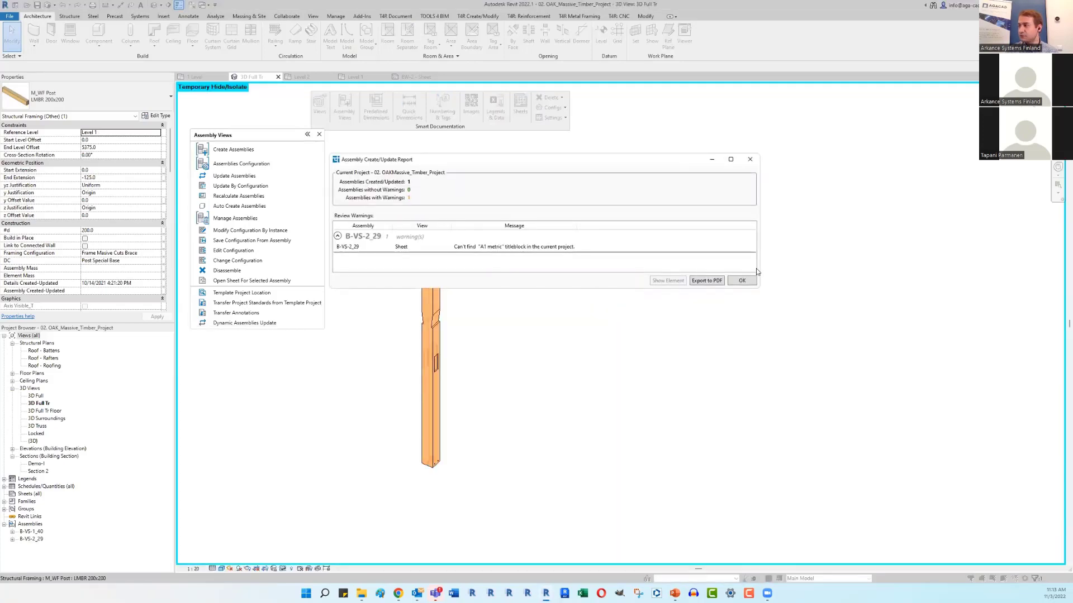
pyautogui.click(742, 280)
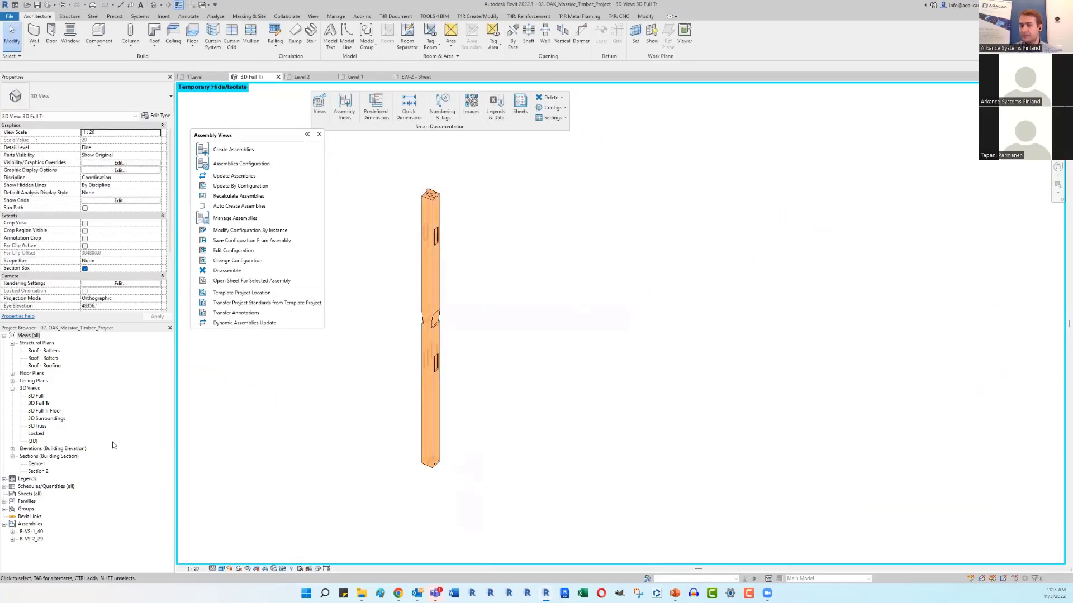
# Step: Open the Elevation Front detail view of the new post assembly and examine the dimensions of its cuts
pyautogui.click(12, 540)
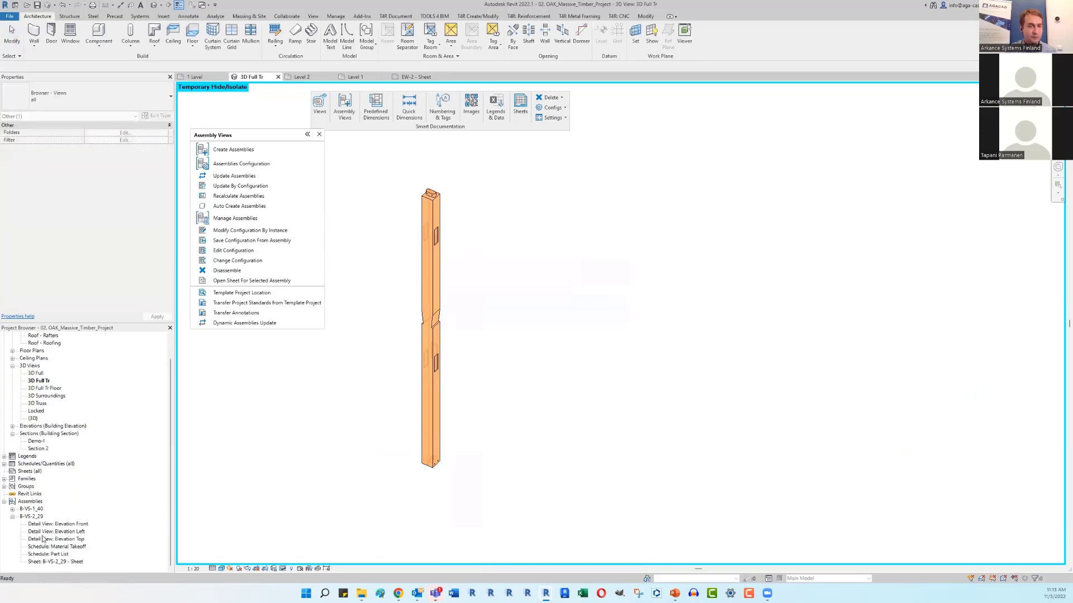
pyautogui.doubleClick(62, 525)
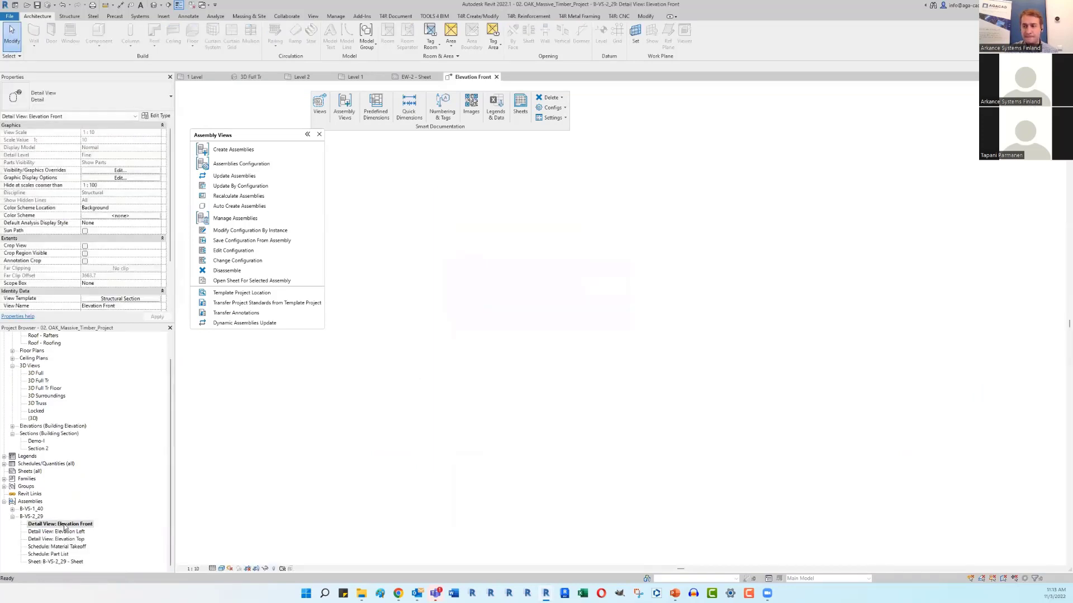
pyautogui.moveTo(489, 376); pyautogui.dragTo(498, 390, button='middle')
pyautogui.scroll(4, 438, 453)
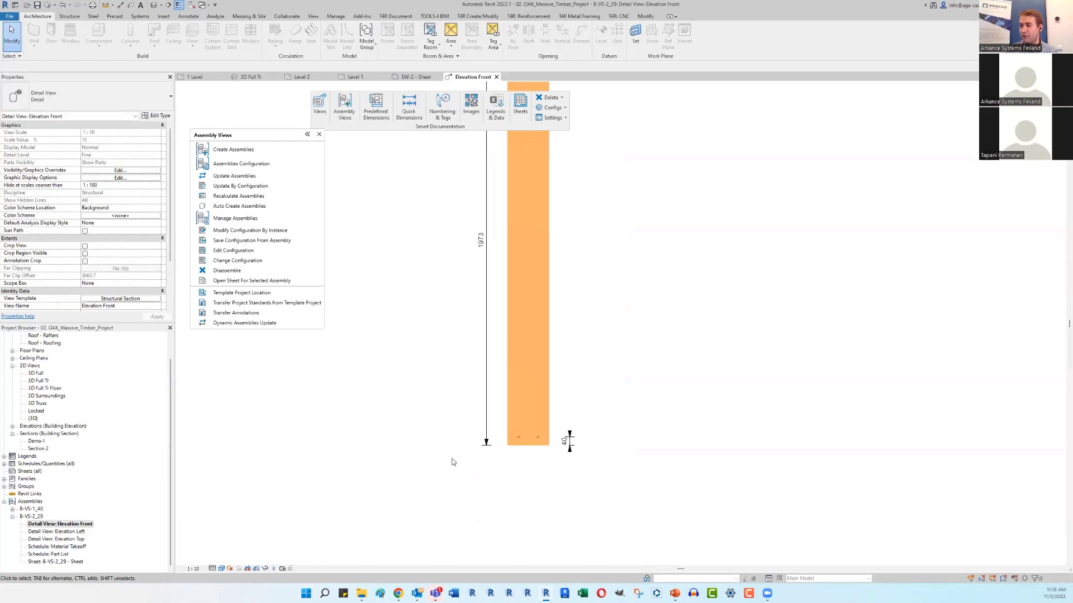
pyautogui.moveTo(436, 310); pyautogui.dragTo(404, 403, button='middle')
pyautogui.scroll(3, 446, 385)
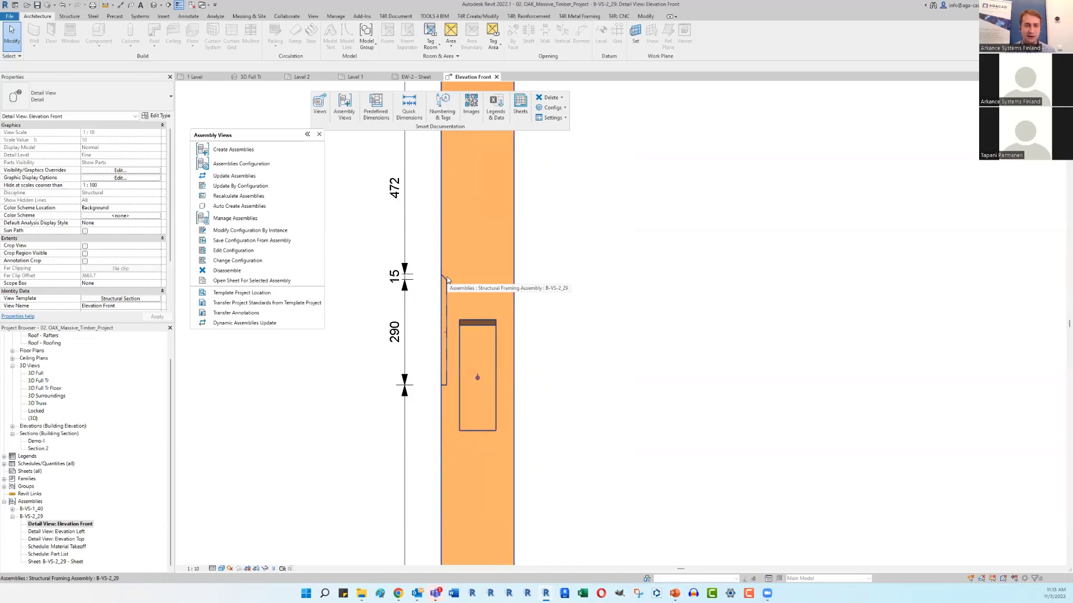
pyautogui.scroll(-1, 413, 330)
pyautogui.moveTo(417, 169); pyautogui.dragTo(402, 339, button='middle')
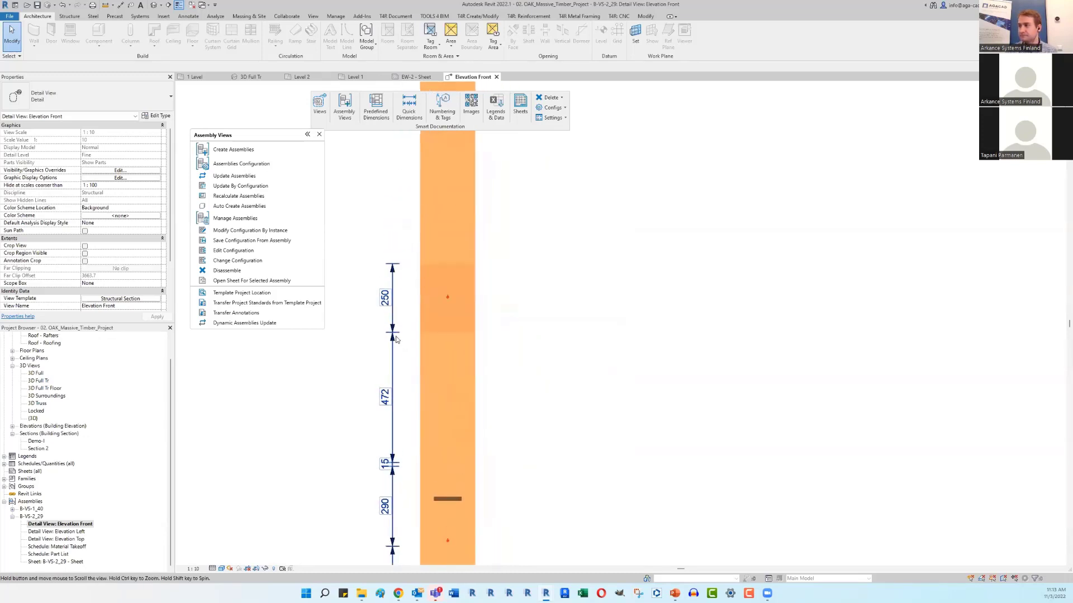
pyautogui.scroll(-2, 412, 313)
pyautogui.scroll(2, 427, 422)
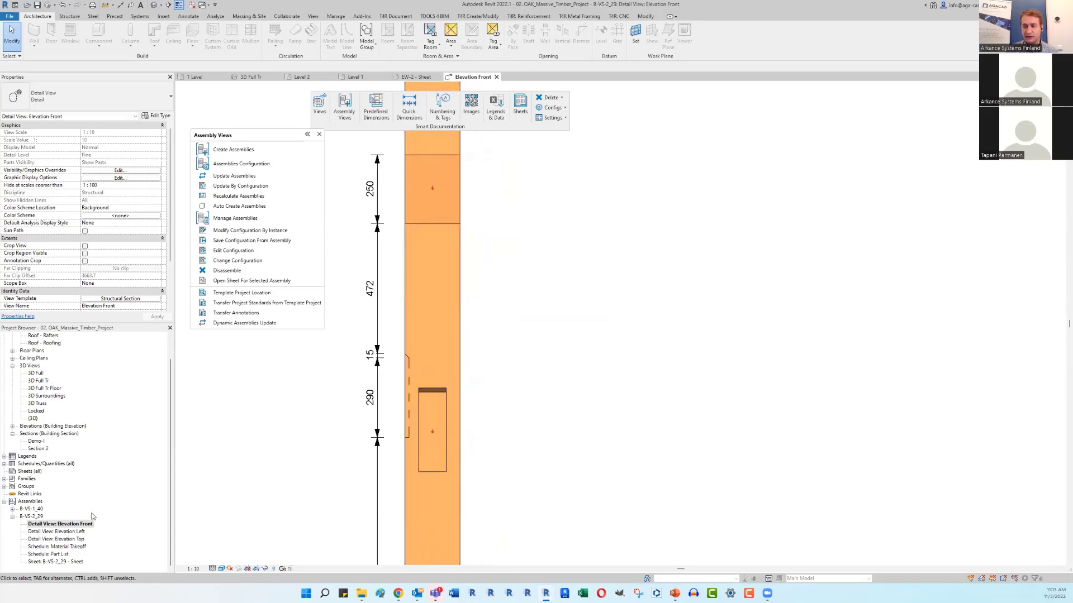
# Step: Open the new post assembly's Elevation Left detail view and examine the mortise and notch dimensions
pyautogui.doubleClick(72, 532)
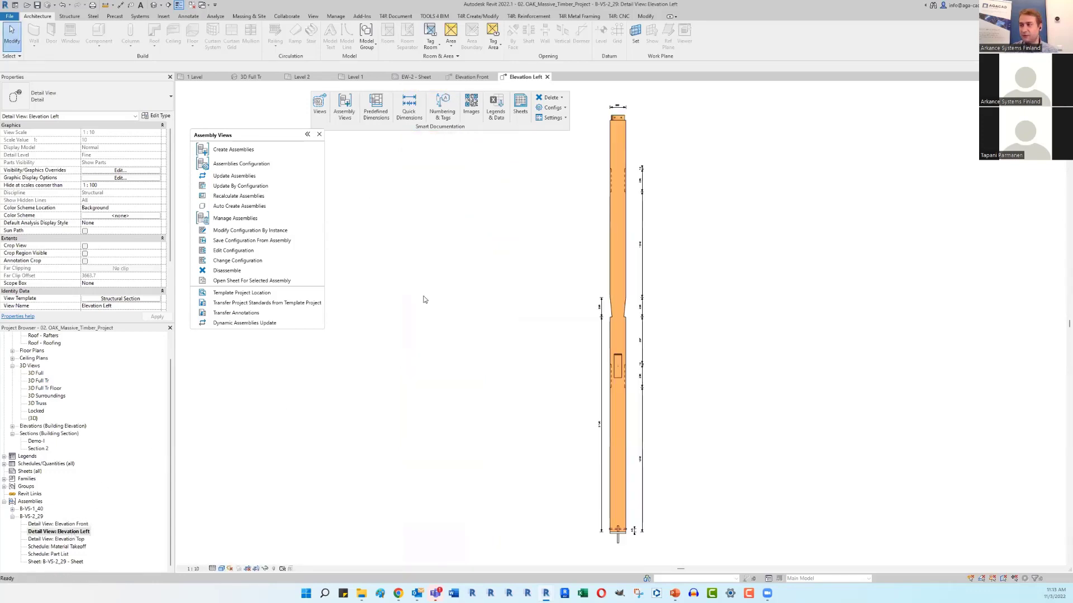
pyautogui.moveTo(588, 395); pyautogui.dragTo(449, 360, button='middle')
pyautogui.scroll(3, 491, 461)
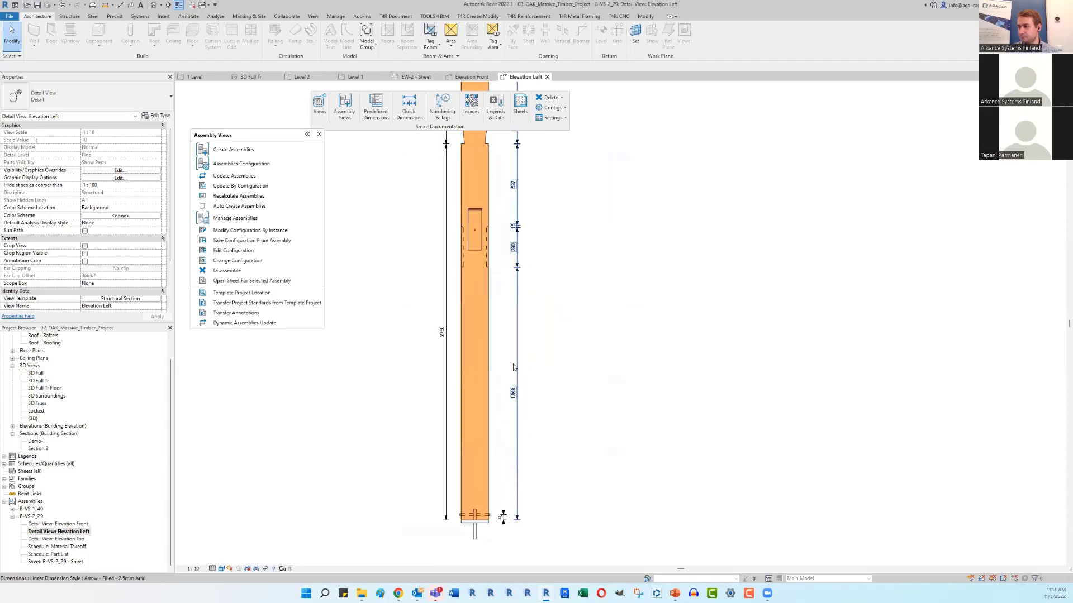
pyautogui.scroll(3, 472, 377)
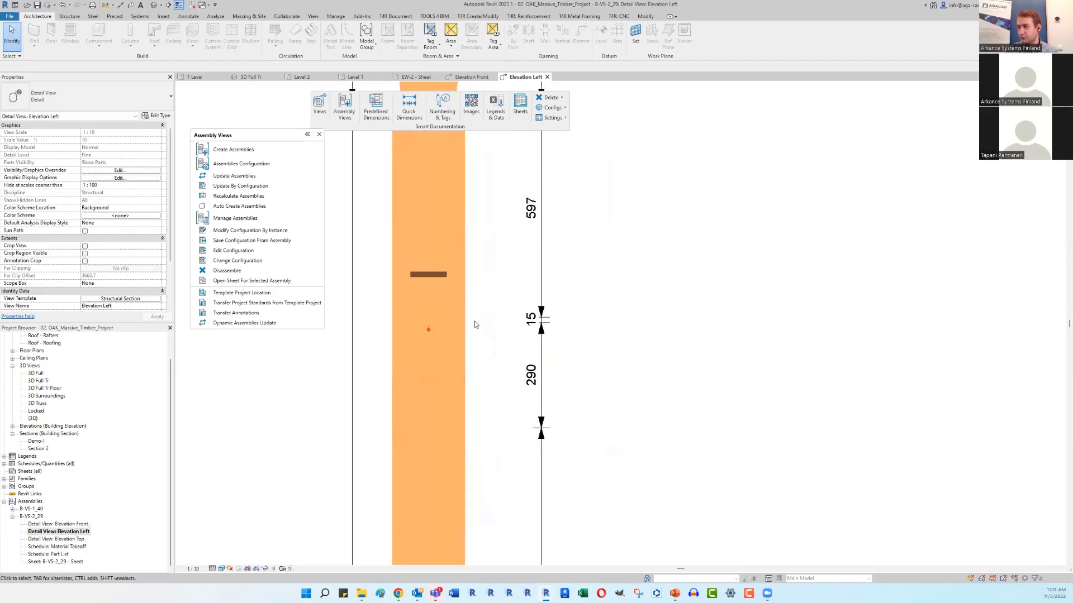
pyautogui.scroll(-5, 471, 438)
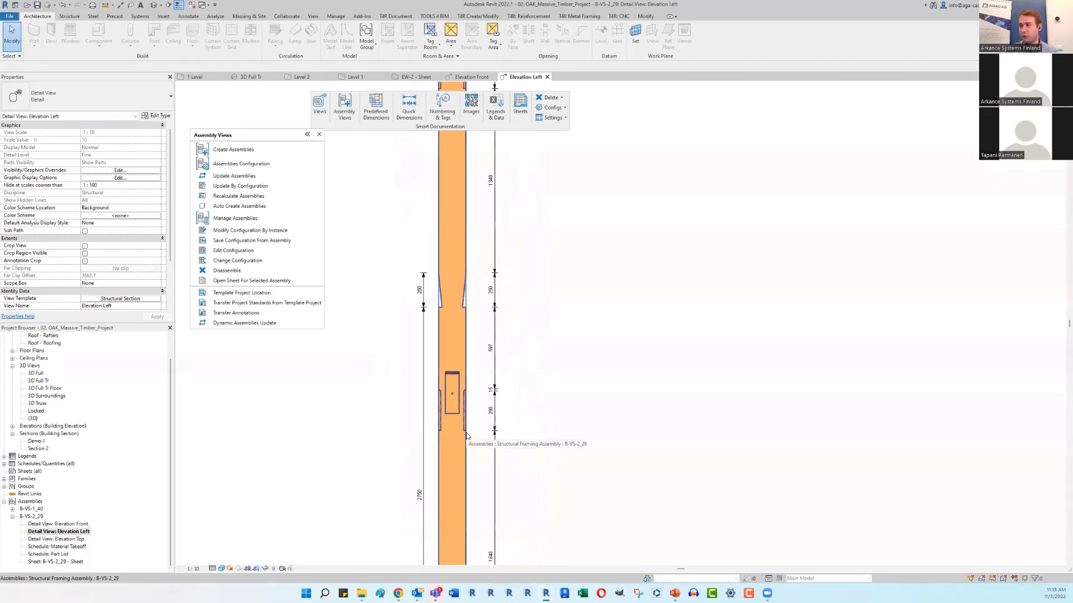
pyautogui.scroll(-3, 474, 254)
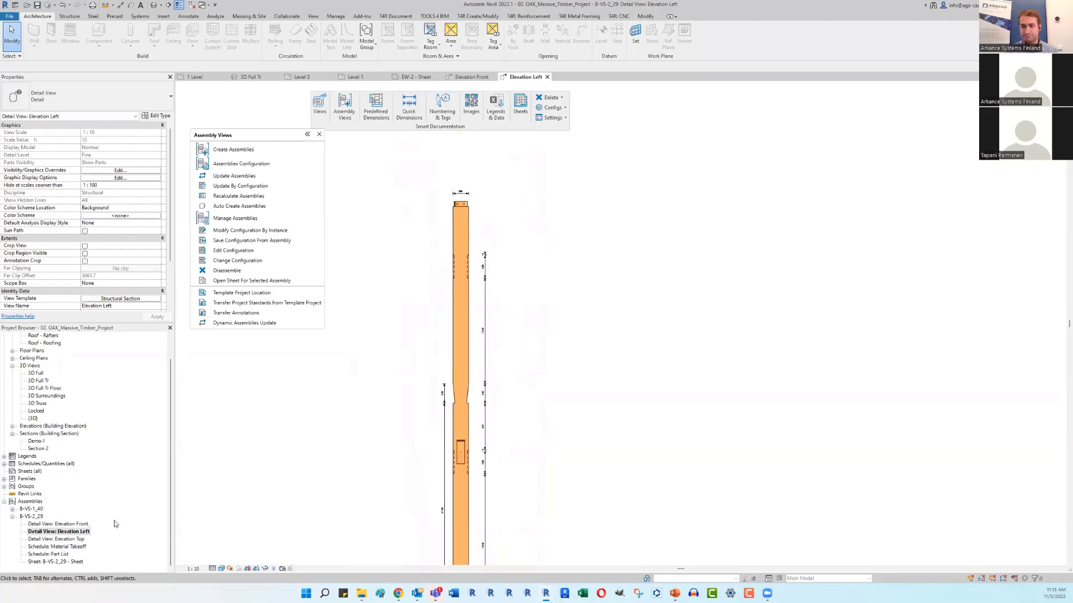
# Step: Open the B-VS-1_40 assembly's sheet and examine its elevations and the dimension chain beside the mortise in Elevation Left
pyautogui.click(13, 509)
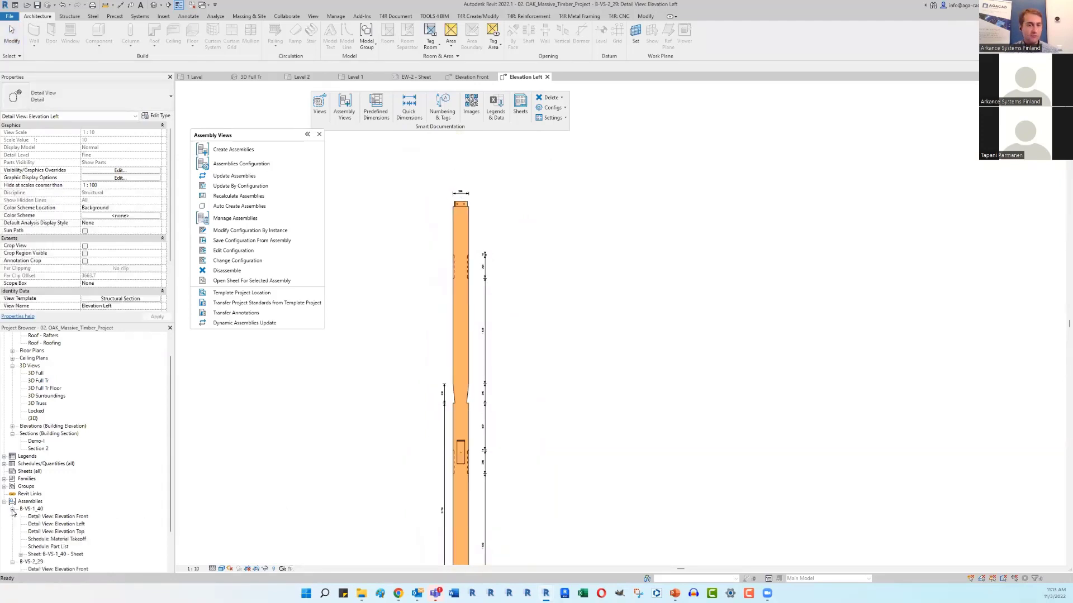
pyautogui.doubleClick(52, 553)
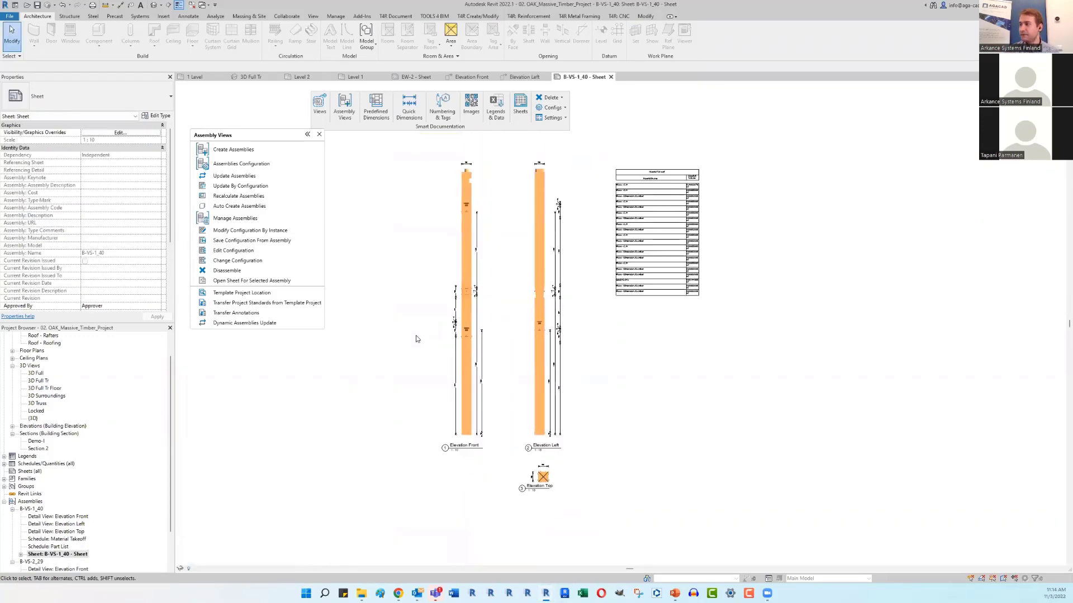
pyautogui.scroll(2, 641, 379)
pyautogui.scroll(-1, 520, 446)
pyautogui.scroll(3, 487, 497)
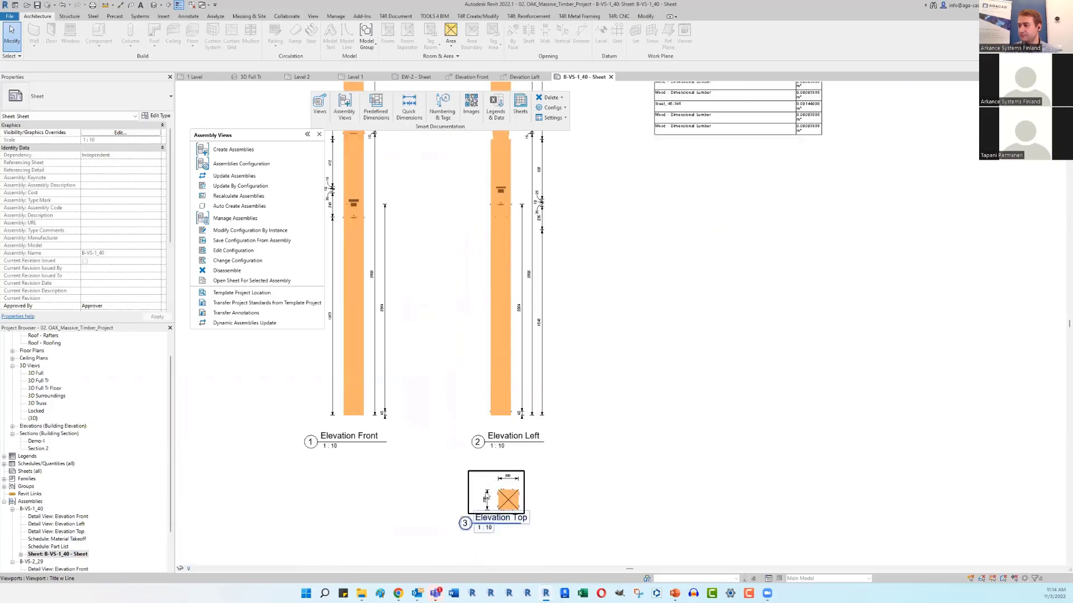
pyautogui.scroll(3, 558, 361)
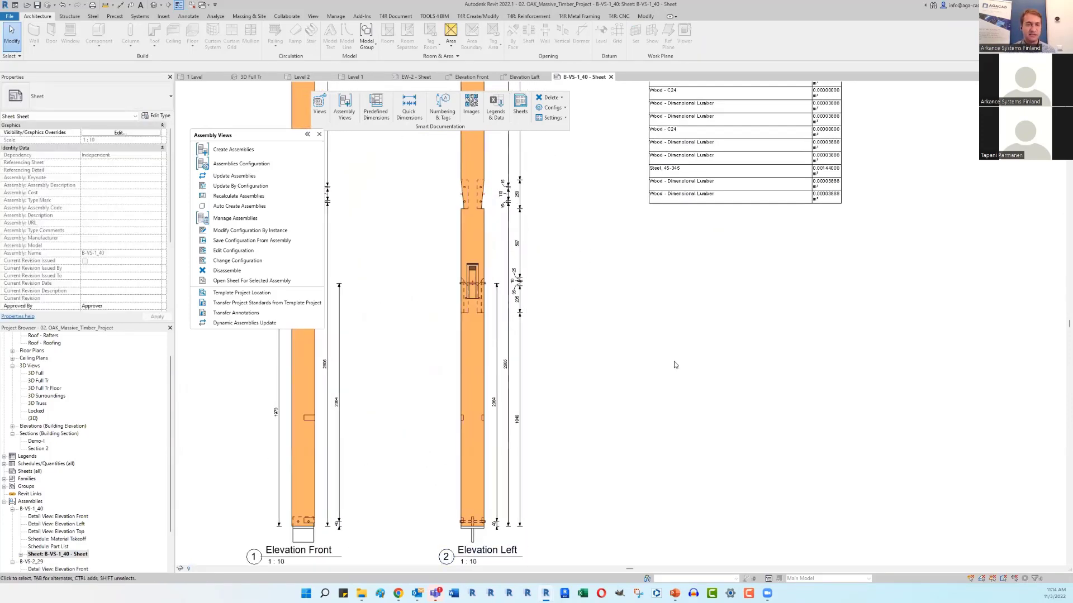
pyautogui.scroll(3, 539, 308)
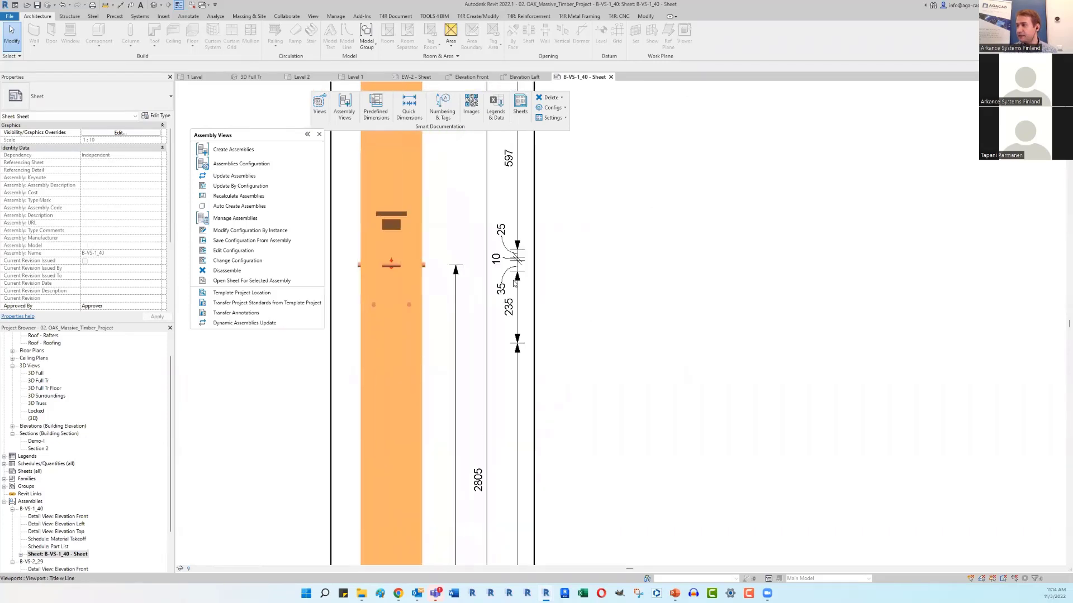
pyautogui.moveTo(536, 311); pyautogui.dragTo(531, 322, button='middle')
pyautogui.scroll(1, 532, 329)
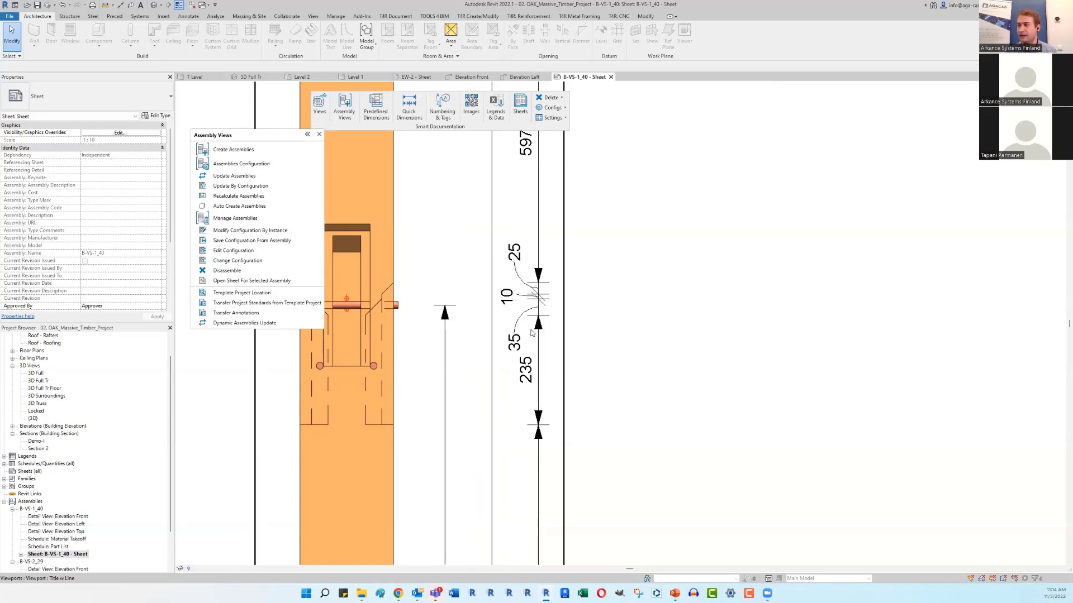
# Step: Close the Assembly Views tool list and all inactive views, keeping the B-VS-1_40 sheet open
pyautogui.click(319, 134)
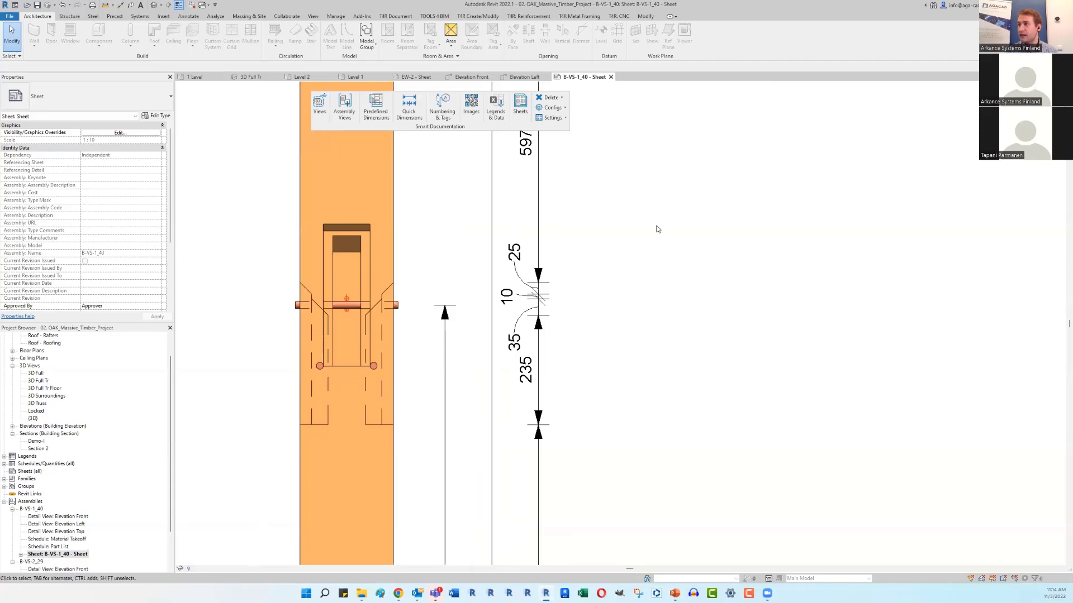
pyautogui.click(192, 7)
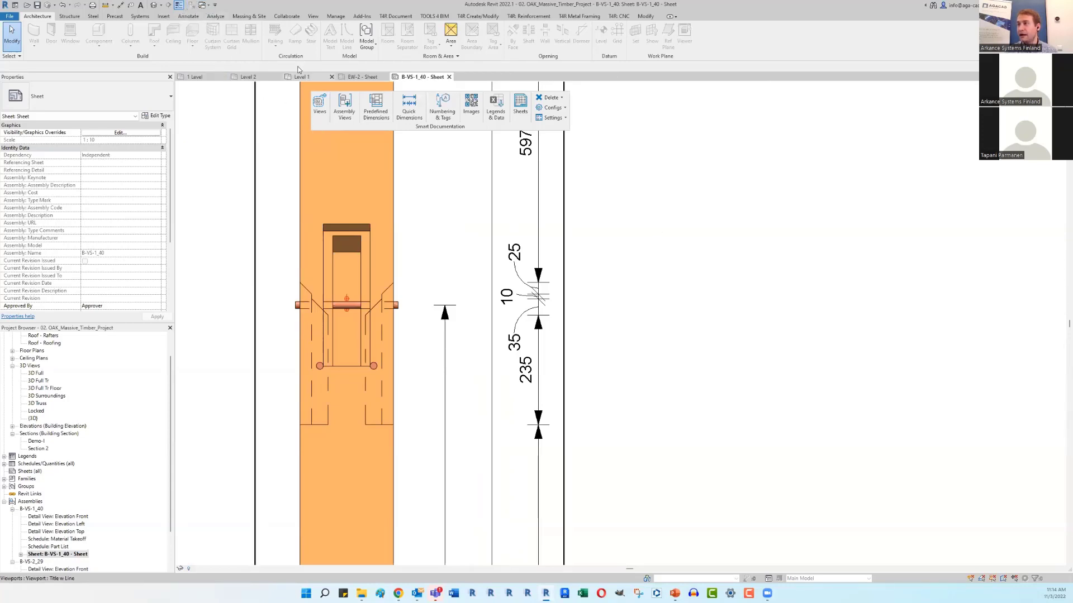
# Step: Open the 04. Precast 3D view in the RVT 2022_Smart Documentation project and bring up the Smart Documentation Views tool list
pyautogui.click(362, 76)
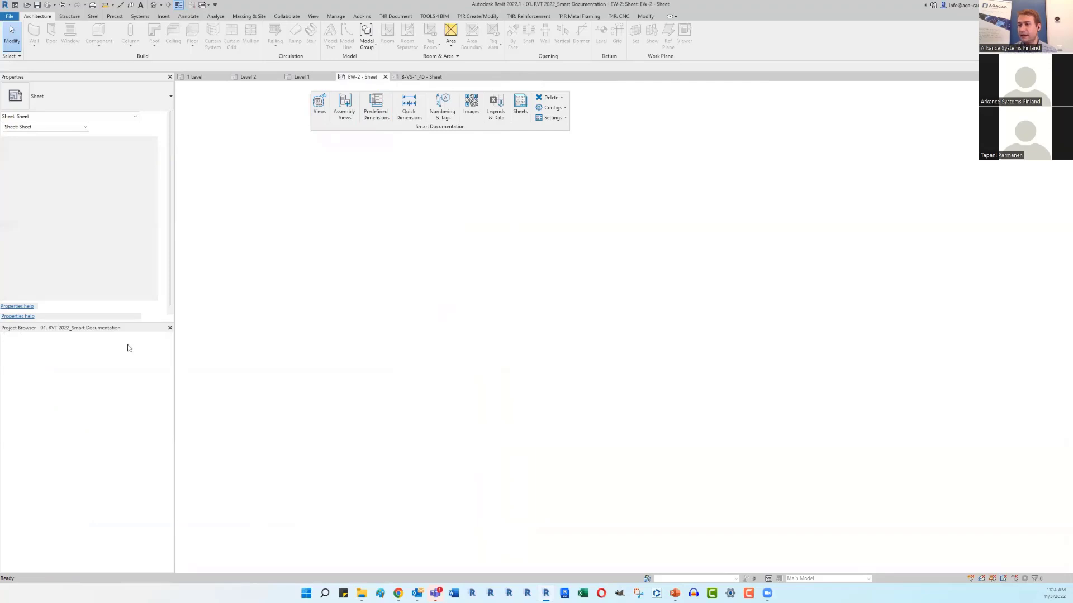
pyautogui.scroll(20, 90, 394)
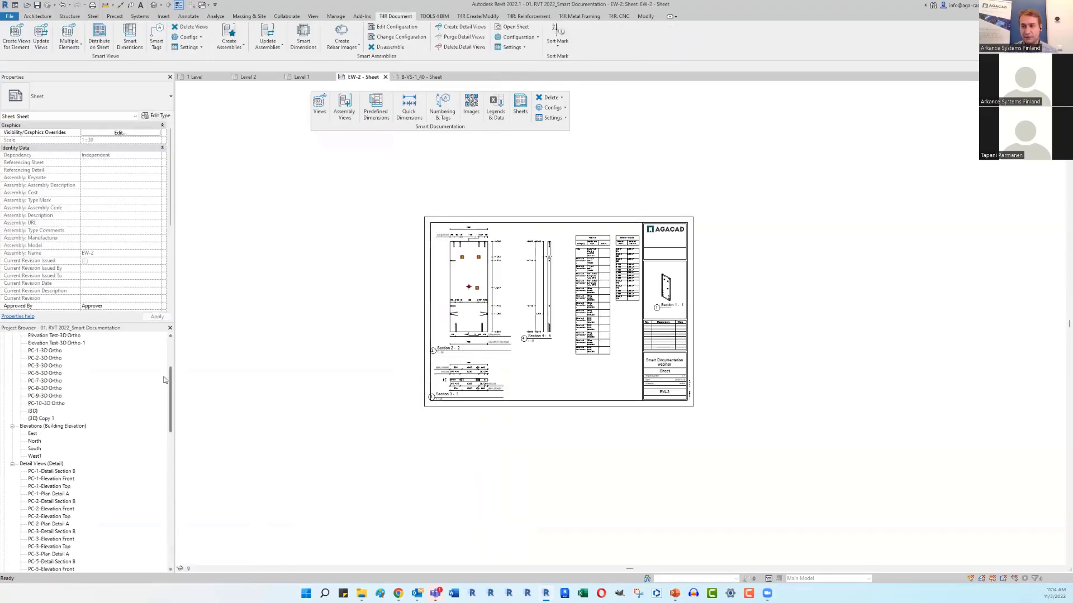
pyautogui.doubleClick(43, 396)
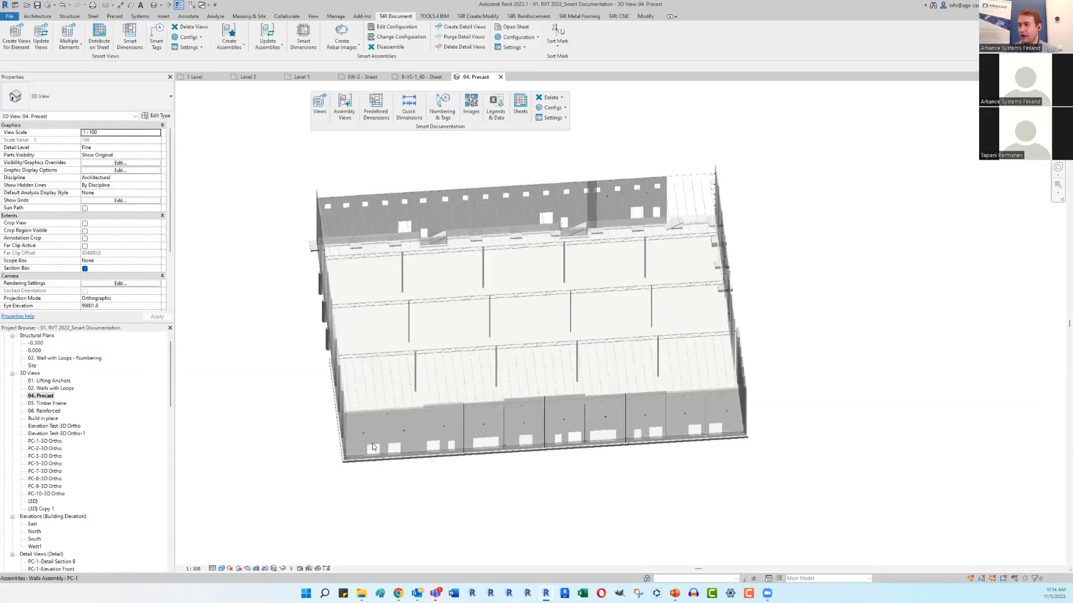
pyautogui.keyDown('shift'); pyautogui.moveTo(391, 464); pyautogui.dragTo(558, 460, button='middle'); pyautogui.keyUp('shift')
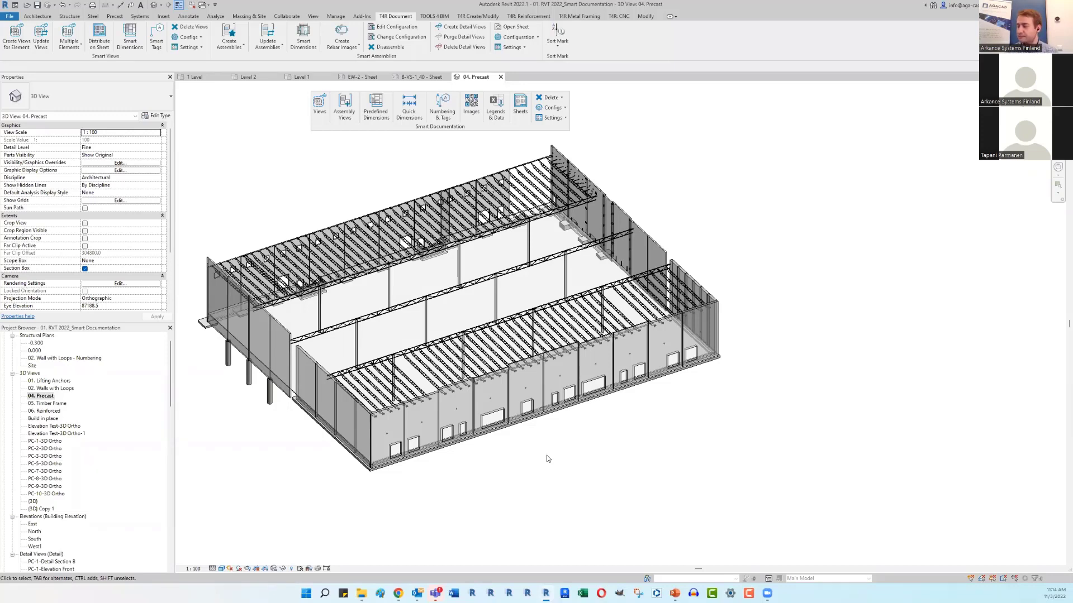
pyautogui.keyDown('shift'); pyautogui.moveTo(558, 464); pyautogui.dragTo(592, 463, button='middle'); pyautogui.keyUp('shift')
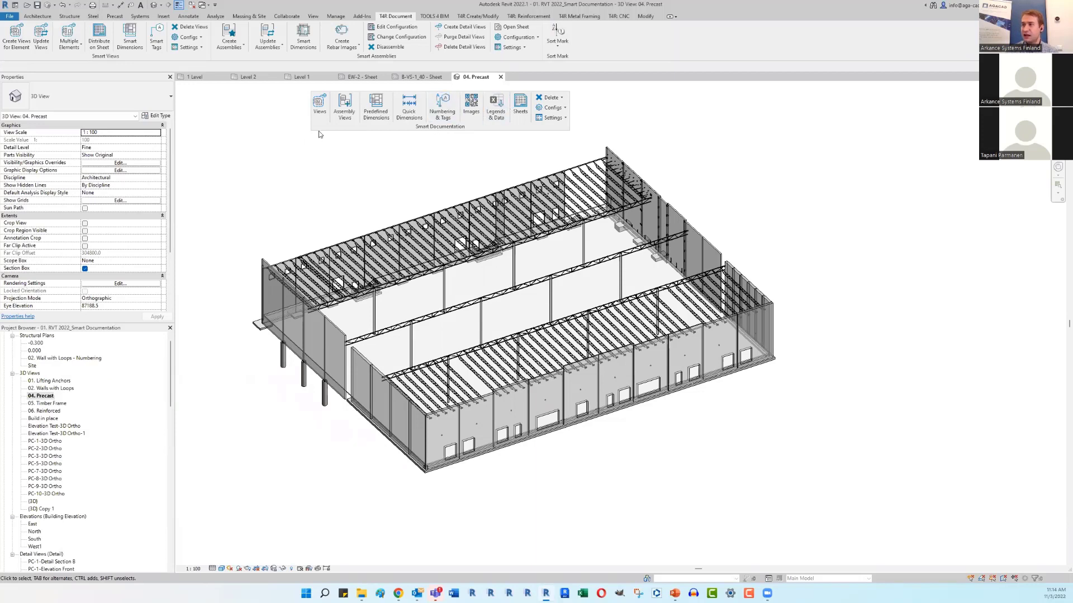
pyautogui.click(319, 104)
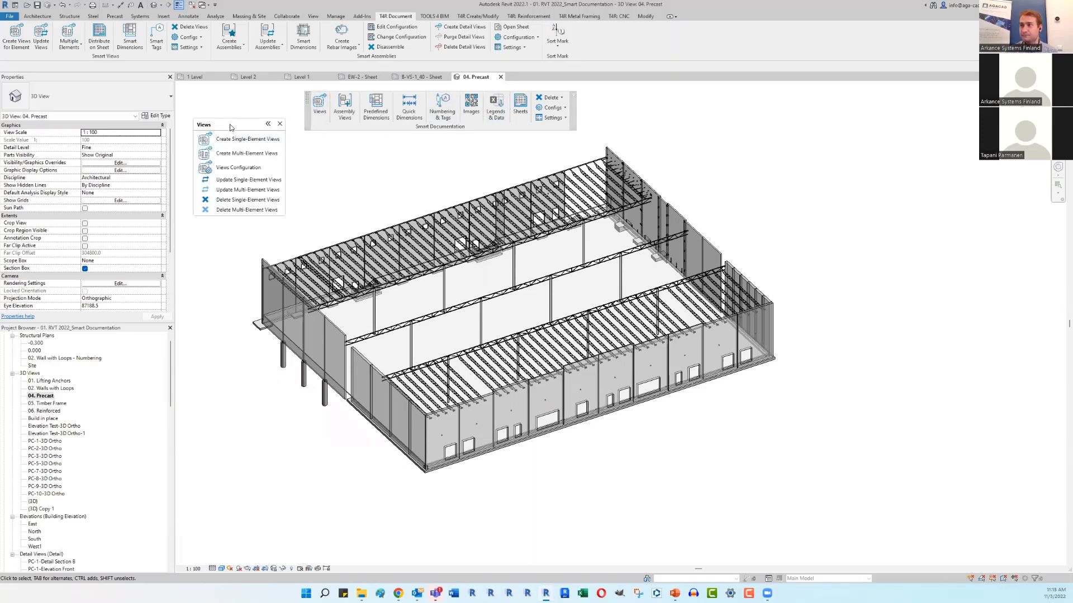
pyautogui.moveTo(229, 130); pyautogui.dragTo(228, 151)
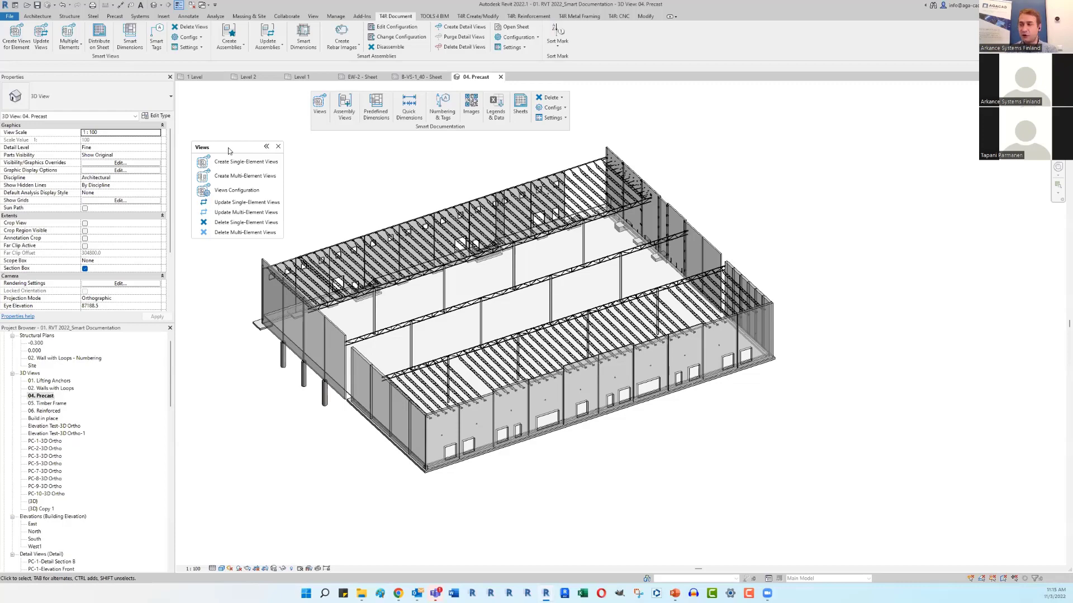
pyautogui.scroll(-2, 547, 266)
pyautogui.keyDown('shift'); pyautogui.moveTo(681, 300); pyautogui.dragTo(599, 428, button='middle'); pyautogui.keyUp('shift')
pyautogui.keyDown('shift'); pyautogui.moveTo(621, 374); pyautogui.dragTo(637, 430, button='middle'); pyautogui.keyUp('shift')
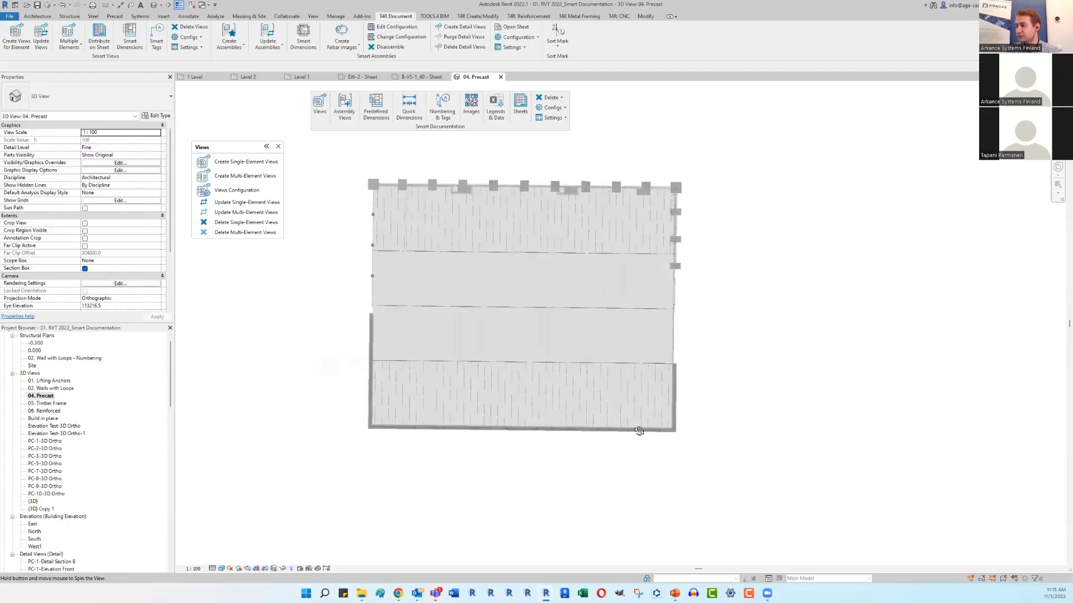
pyautogui.scroll(2, 455, 452)
pyautogui.moveTo(282, 397); pyautogui.dragTo(875, 499)
pyautogui.keyDown('shift'); pyautogui.moveTo(875, 499); pyautogui.dragTo(642, 235, button='middle'); pyautogui.keyUp('shift')
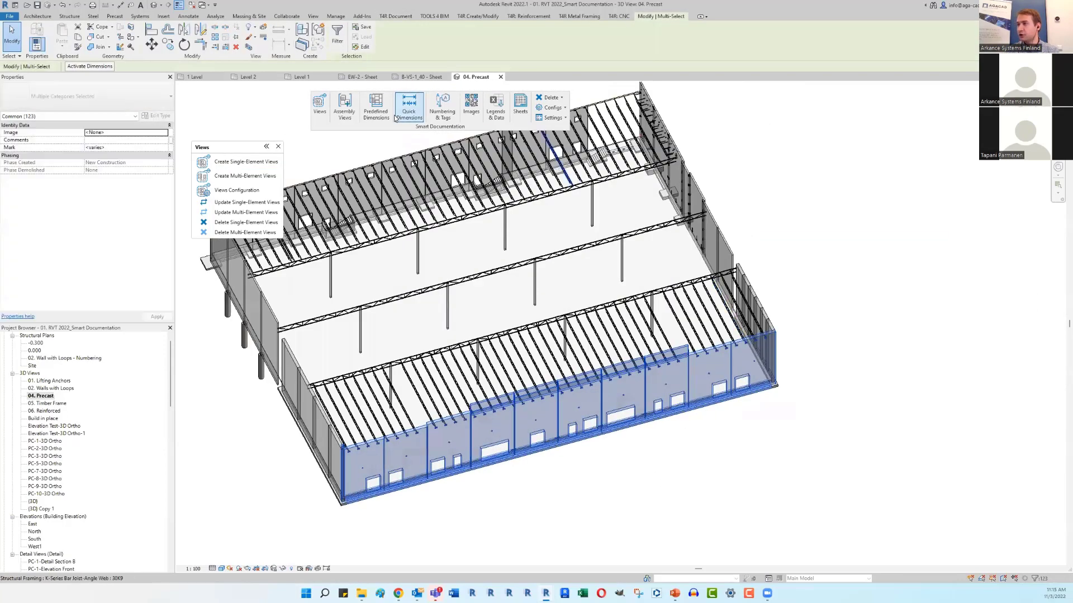
pyautogui.click(284, 166)
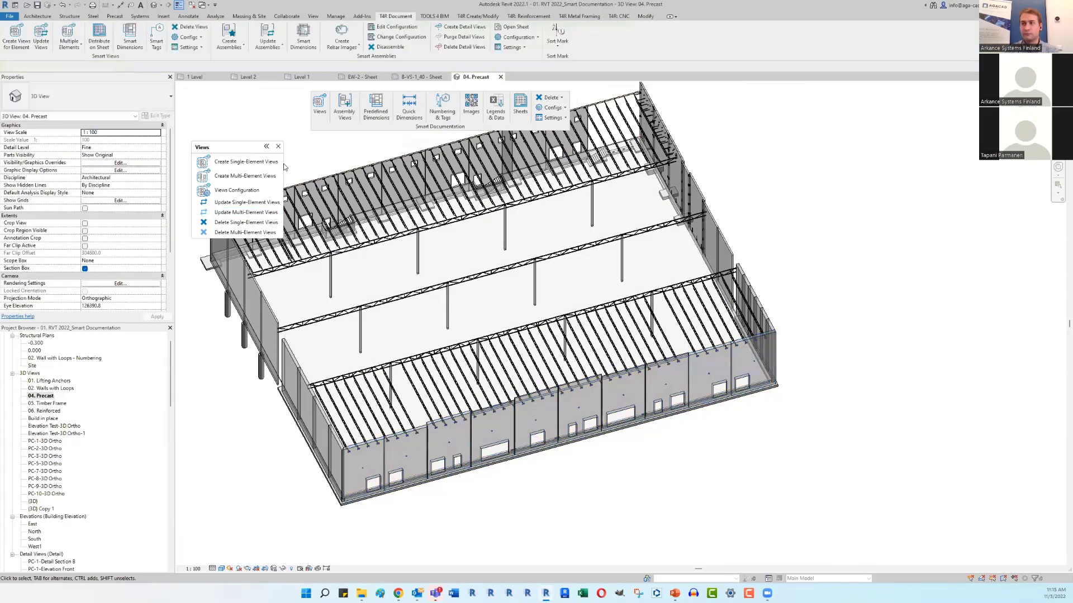
# Step: Open the views configuration for Precast and examine its views, view templates and dimensioning rules with the View Template column widened
pyautogui.click(254, 190)
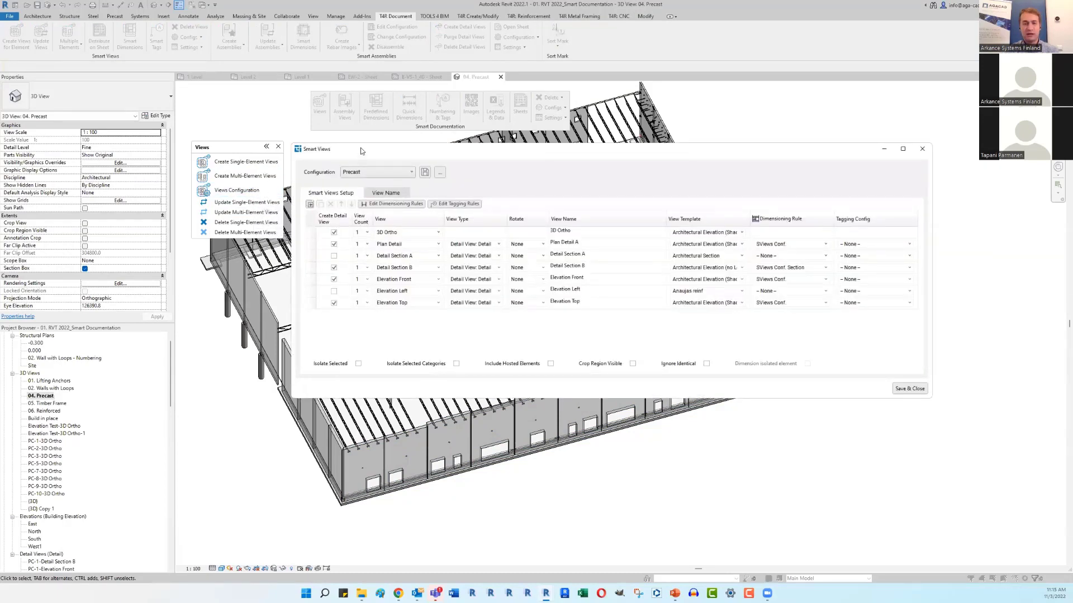
pyautogui.moveTo(361, 148); pyautogui.dragTo(362, 138)
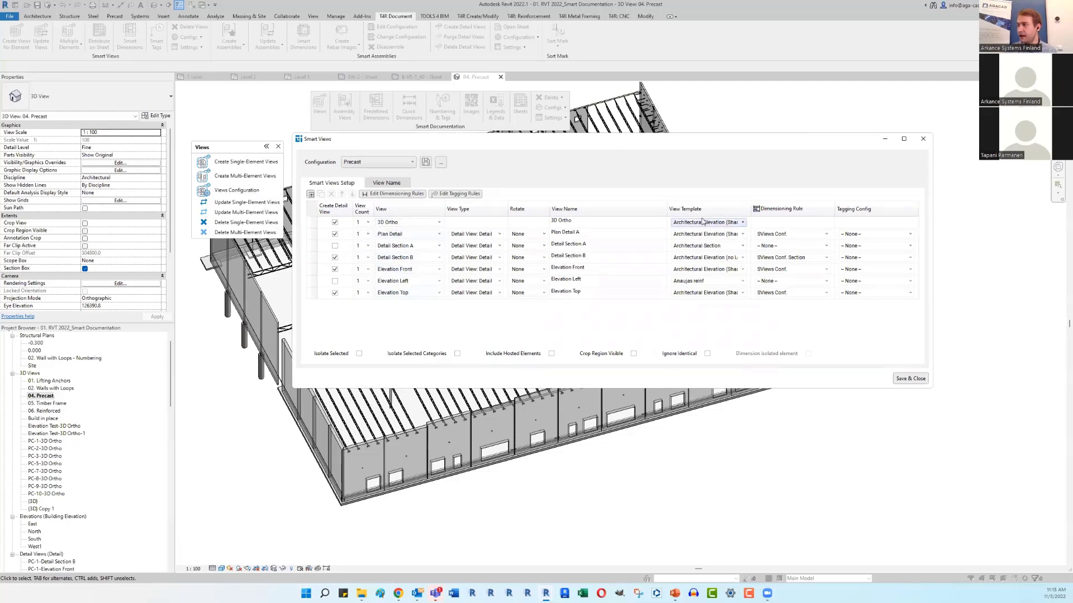
pyautogui.moveTo(667, 210); pyautogui.dragTo(611, 218)
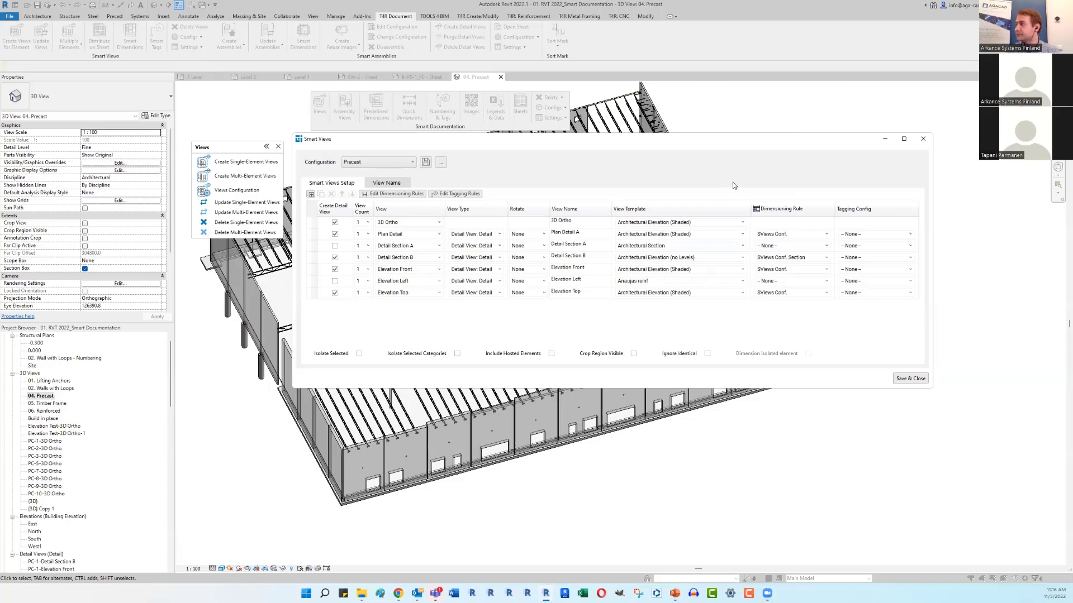
pyautogui.click(923, 139)
# Step: Select the row of precast panels along the building's long front side and filter the selection to Walls only
pyautogui.scroll(-2, 581, 236)
pyautogui.keyDown('shift'); pyautogui.moveTo(639, 357); pyautogui.dragTo(581, 447, button='middle'); pyautogui.keyUp('shift')
pyautogui.keyDown('shift'); pyautogui.moveTo(615, 304); pyautogui.dragTo(632, 320, button='middle'); pyautogui.keyUp('shift')
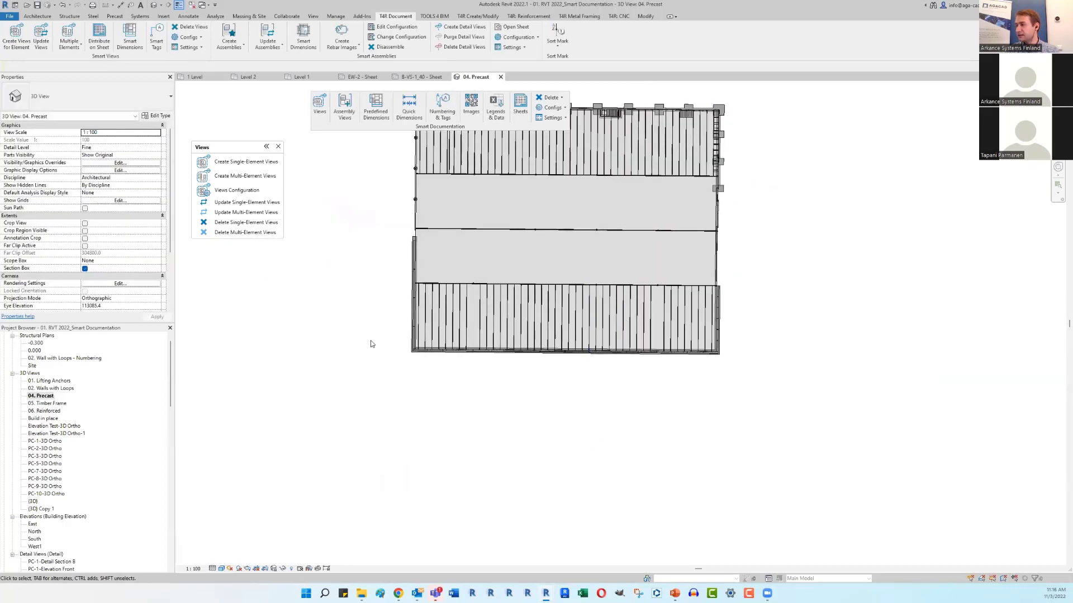
pyautogui.moveTo(370, 341); pyautogui.dragTo(770, 378)
pyautogui.click(692, 445)
pyautogui.keyDown('shift'); pyautogui.moveTo(692, 444); pyautogui.dragTo(698, 443, button='middle'); pyautogui.keyUp('shift')
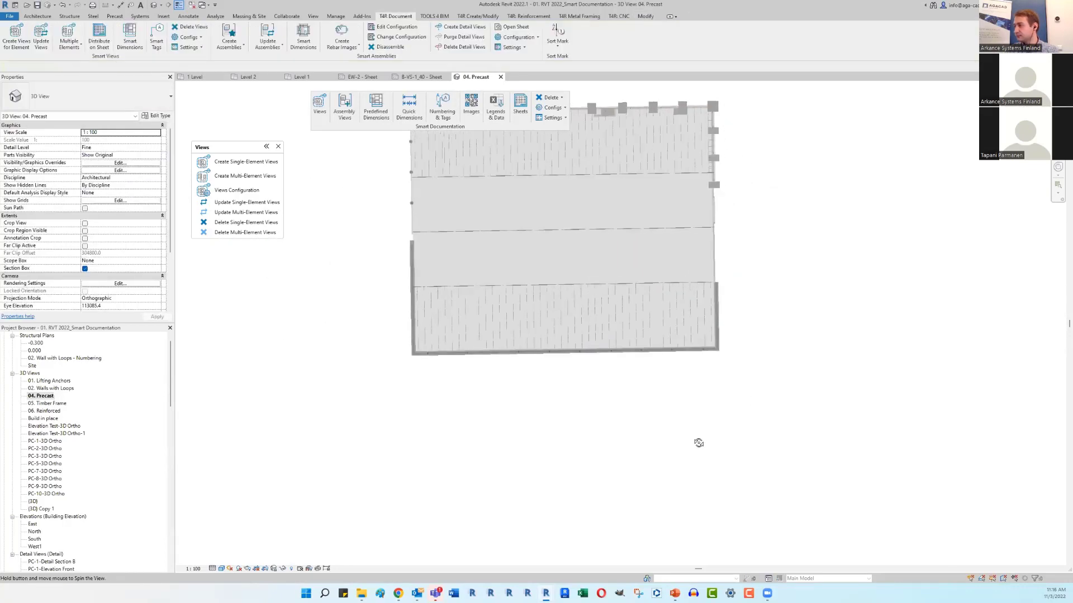
pyautogui.moveTo(389, 343); pyautogui.dragTo(811, 394)
pyautogui.keyDown('shift'); pyautogui.moveTo(811, 394); pyautogui.dragTo(660, 280, button='middle'); pyautogui.keyUp('shift')
pyautogui.scroll(2, 560, 391)
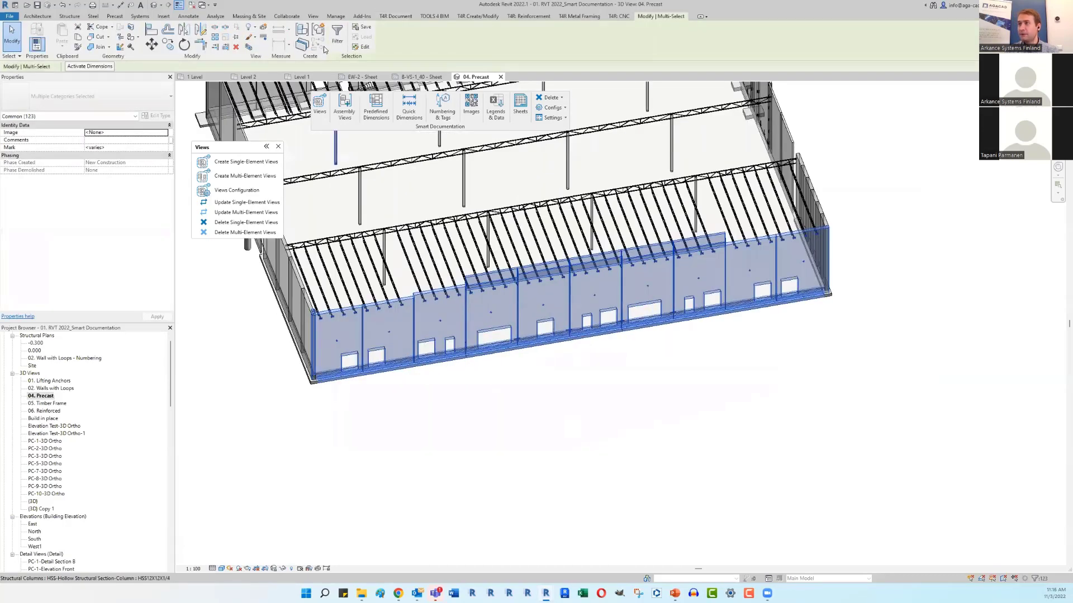
pyautogui.click(336, 35)
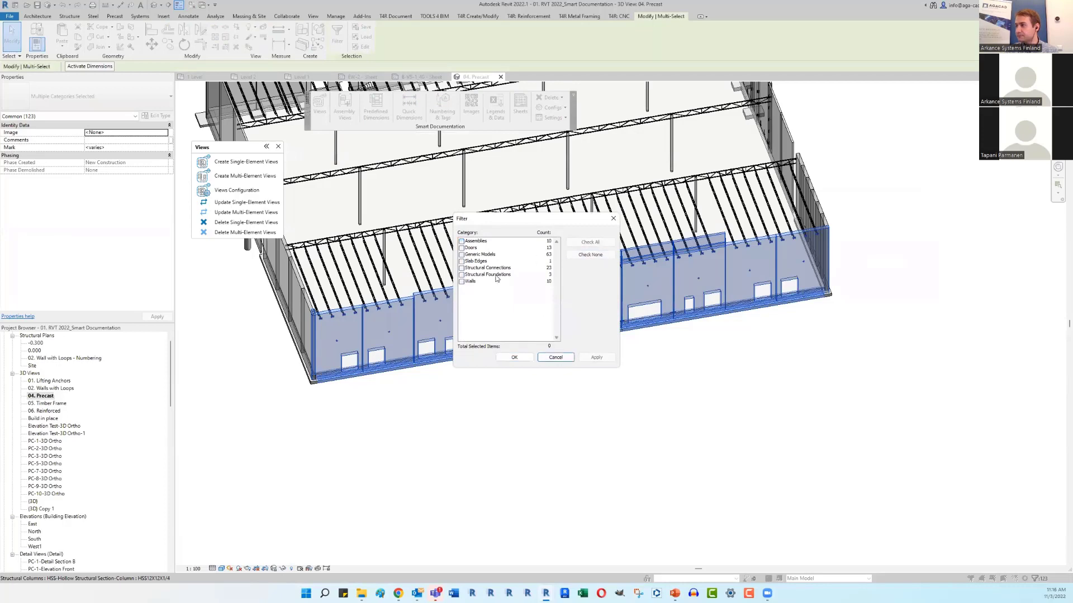
pyautogui.click(461, 281)
pyautogui.click(514, 357)
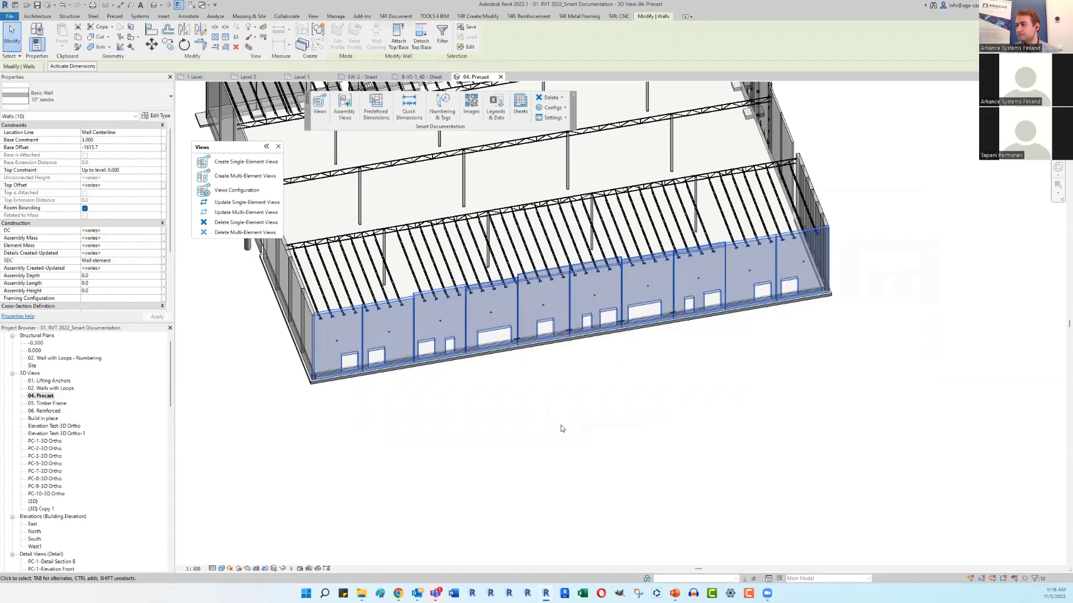
# Step: Create multi-element views named "south" for the selected walls, using one of the front wall panels for the view directions
pyautogui.click(249, 177)
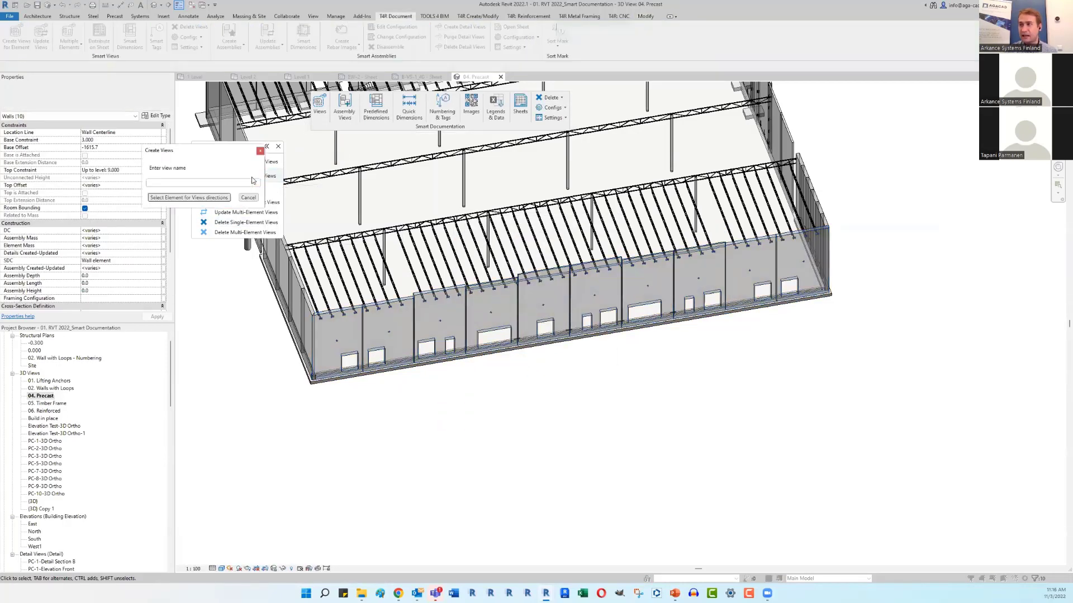
pyautogui.click(252, 180)
pyautogui.write('s')
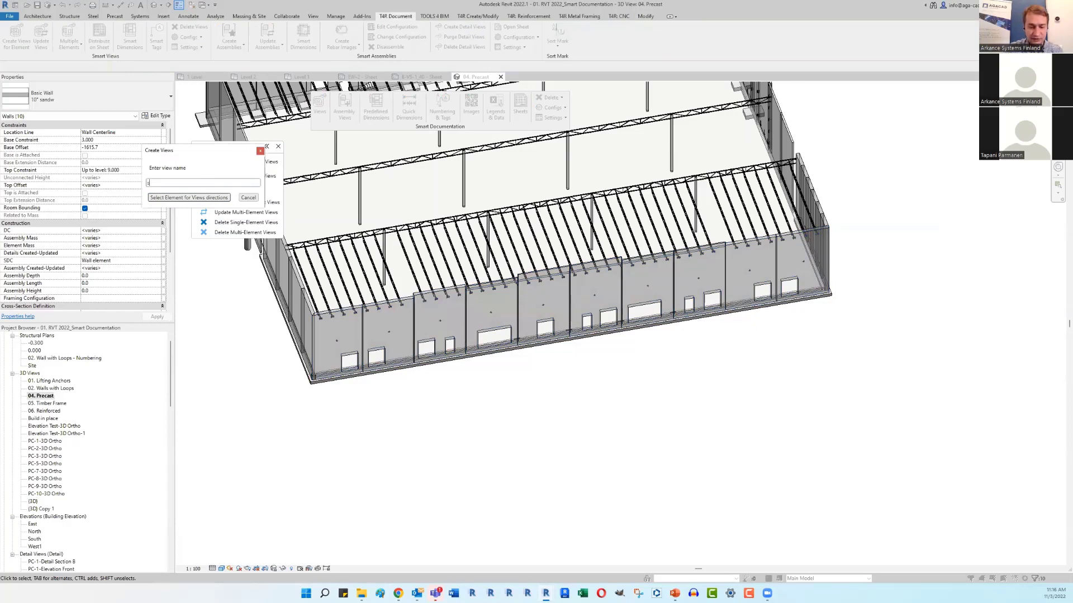
pyautogui.write('u')
pyautogui.write('uth')
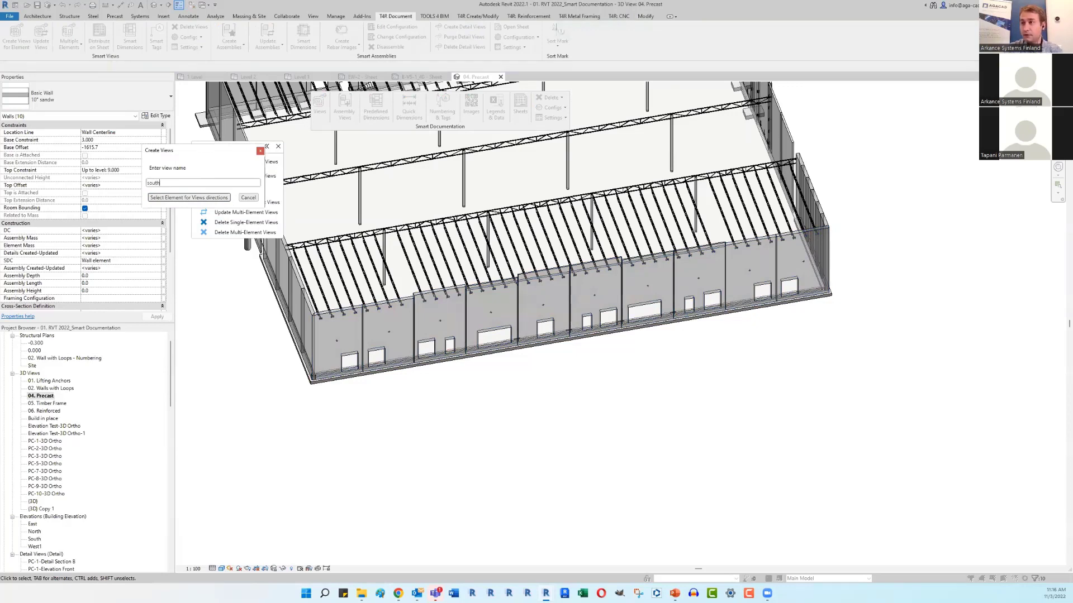
pyautogui.click(189, 197)
pyautogui.click(492, 335)
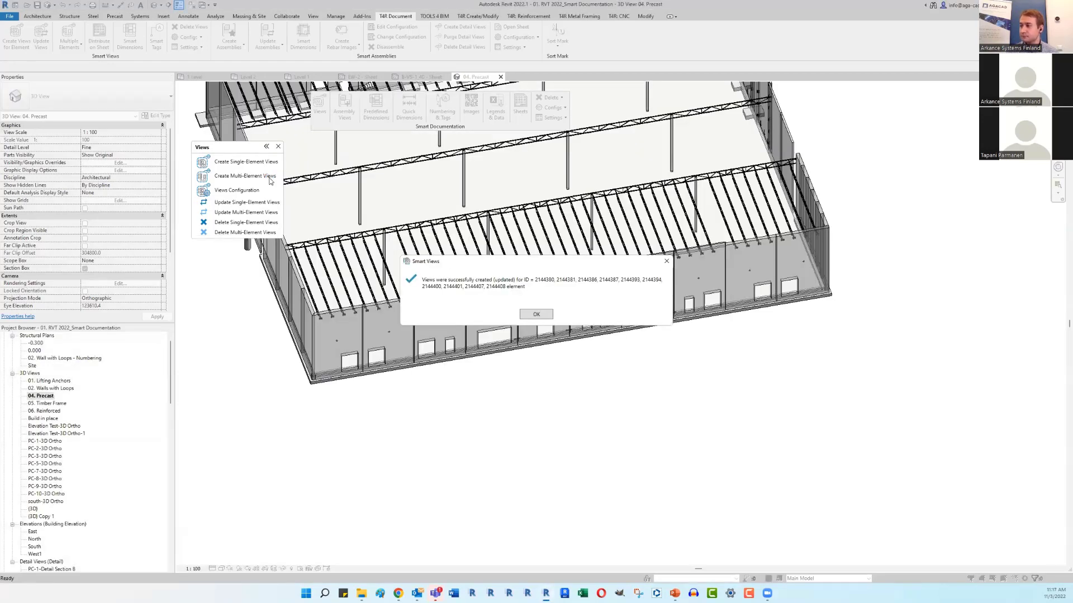
pyautogui.click(540, 314)
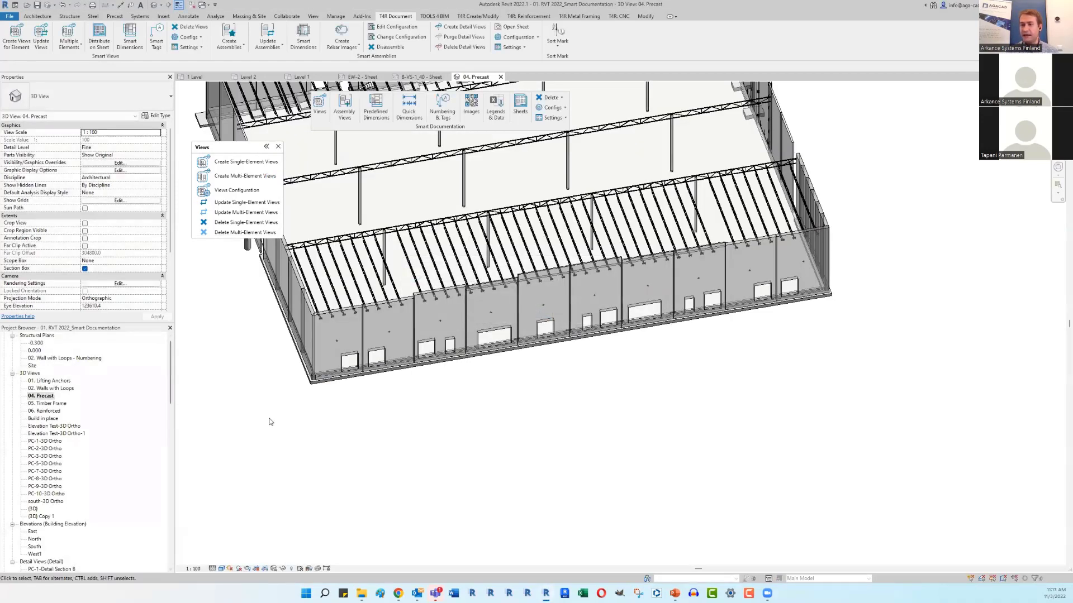
# Step: Open the new south-3D Ortho and south-Detail Section B views to review them
pyautogui.scroll(-3, 54, 447)
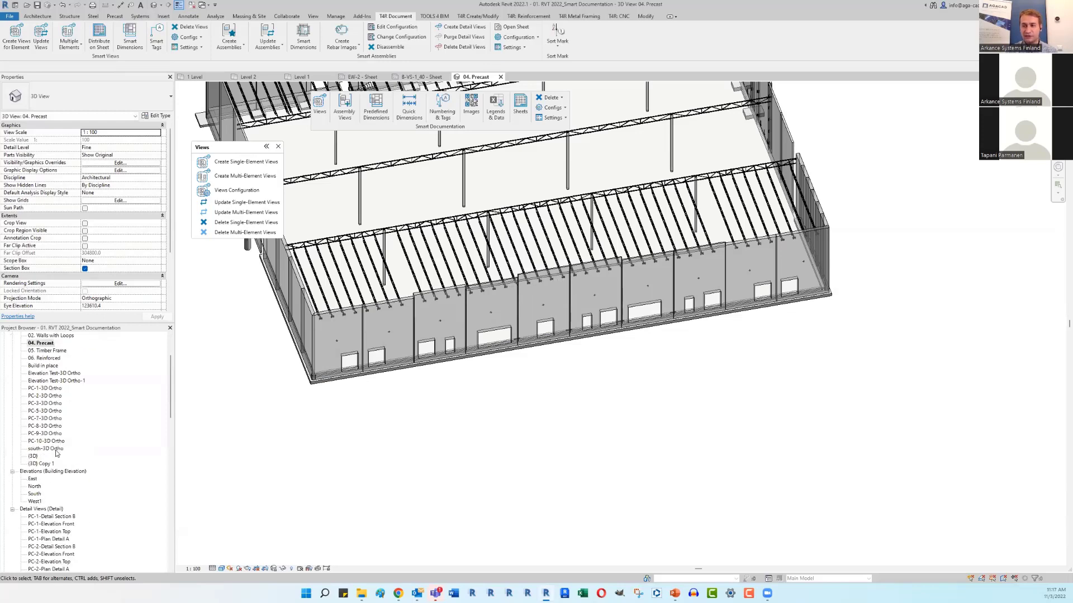
pyautogui.click(53, 450)
pyautogui.doubleClick(53, 450)
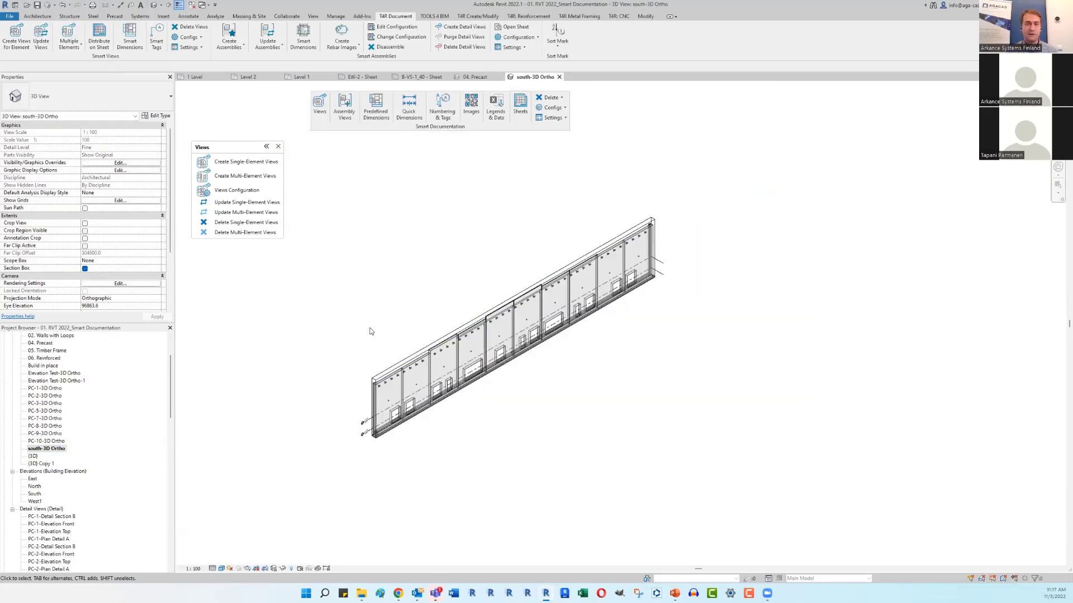
pyautogui.scroll(-9, 79, 458)
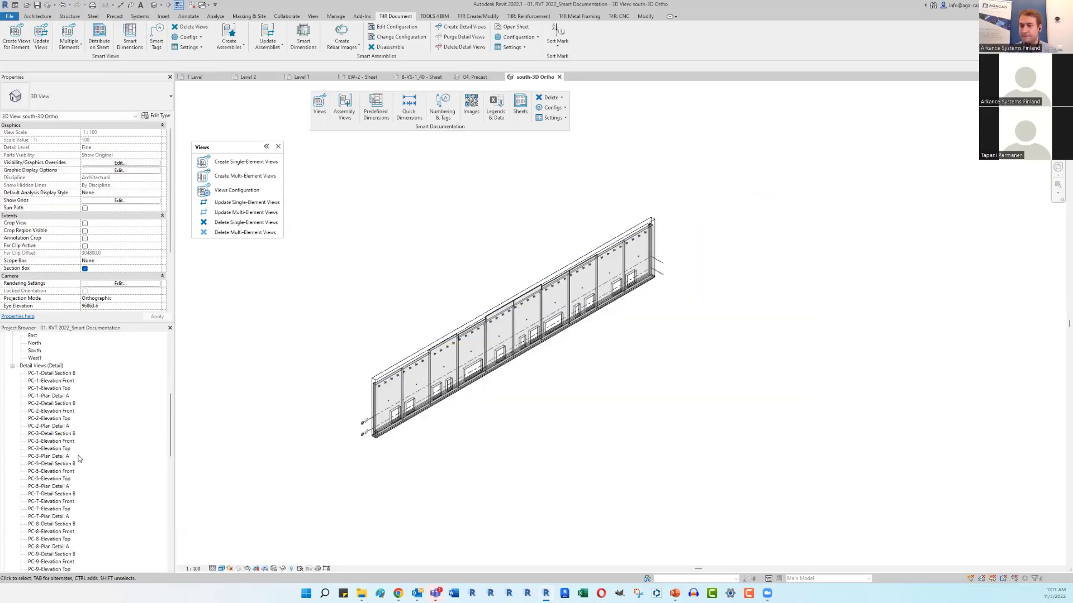
pyautogui.scroll(-5, 79, 458)
pyautogui.doubleClick(62, 427)
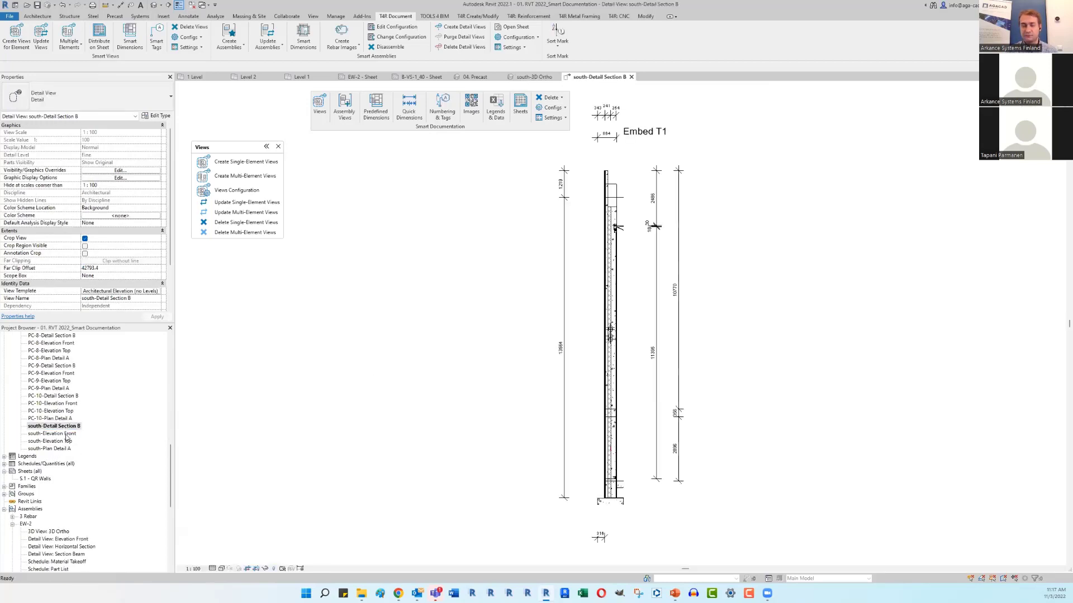
# Step: Open the south-Elevation Front detail view and examine the wall row's dimensions and the foundation slab near grid 1
pyautogui.doubleClick(66, 434)
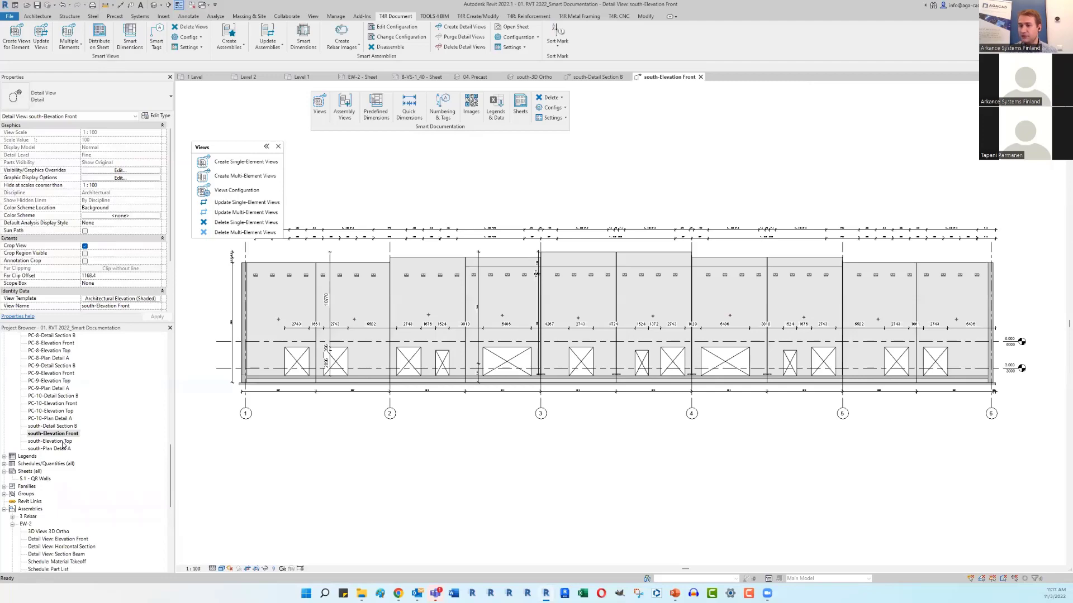
pyautogui.moveTo(359, 447); pyautogui.dragTo(359, 474, button='middle')
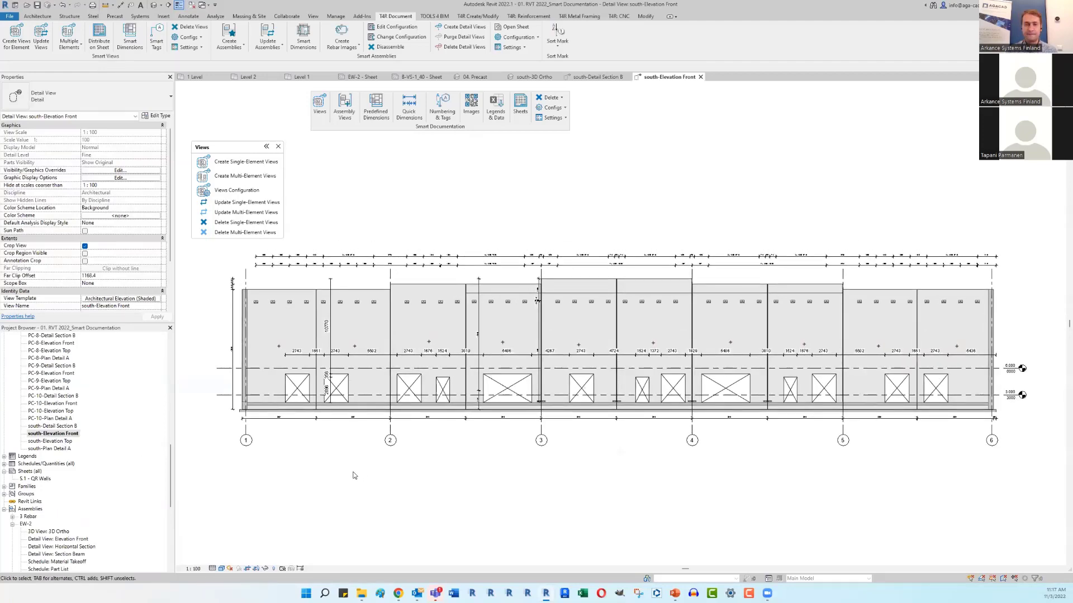
pyautogui.scroll(-1, 347, 436)
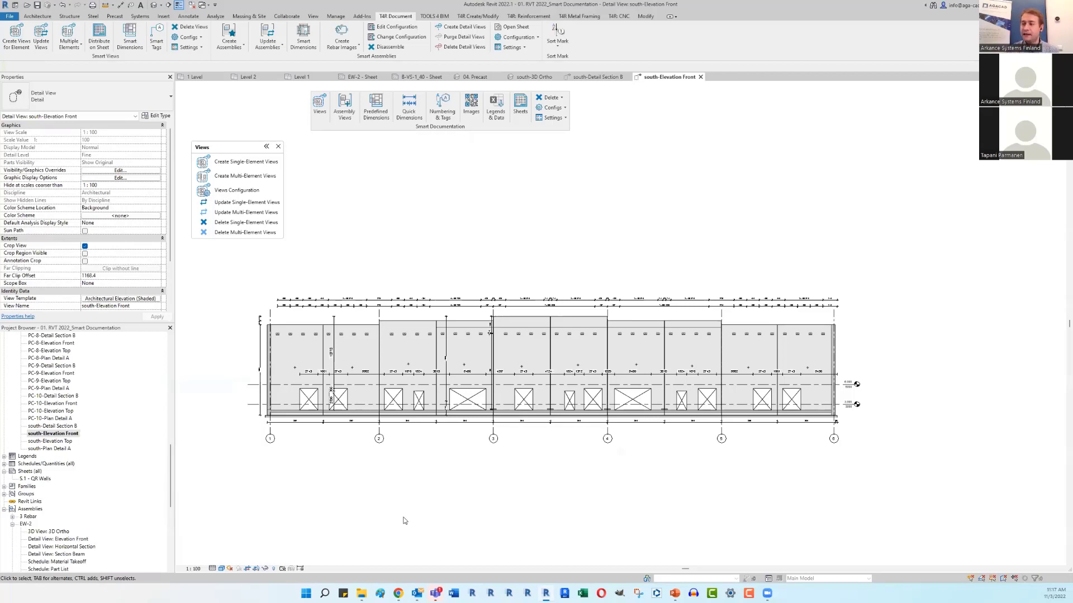
pyautogui.scroll(5, 282, 424)
pyautogui.click(282, 423)
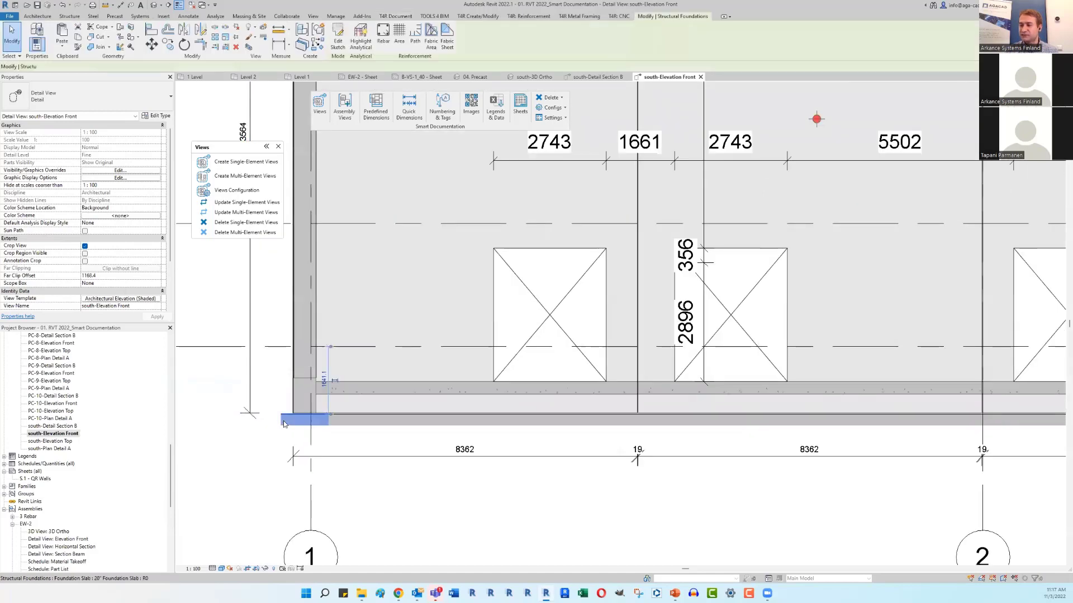
pyautogui.scroll(-5, 281, 423)
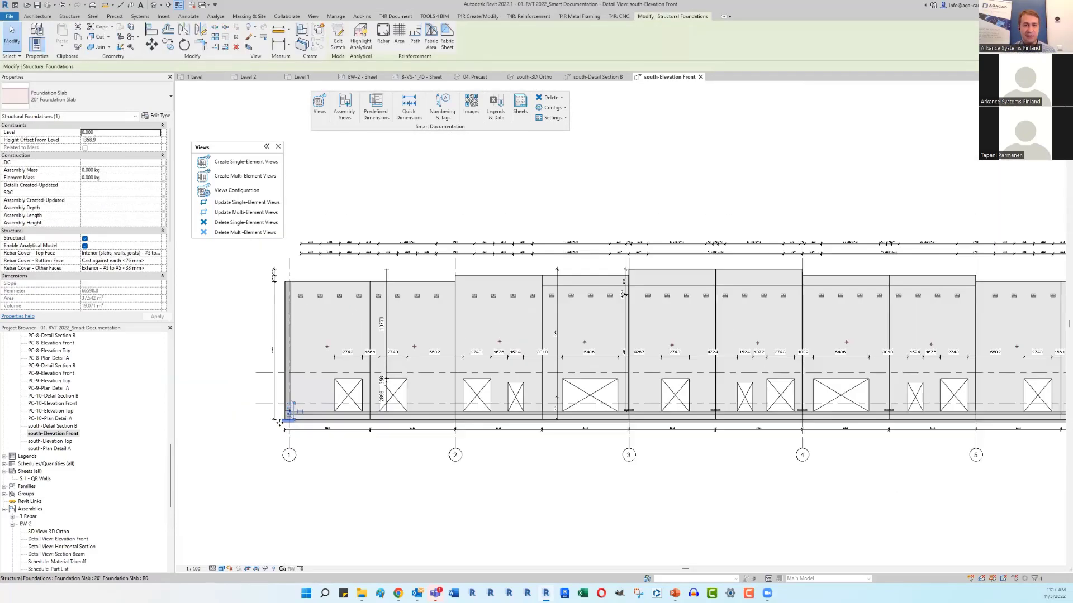
pyautogui.scroll(-1, 281, 423)
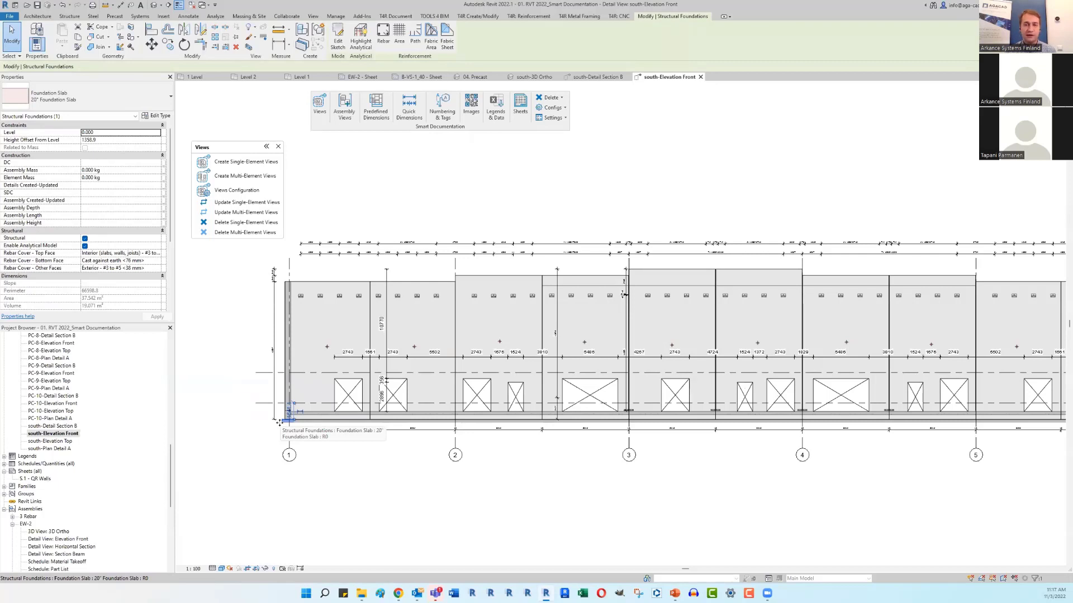
# Step: Examine the lifting anchor dimension rows above the south wall row and the horizontal chain across the window and door openings
pyautogui.click(332, 268)
pyautogui.scroll(3, 335, 271)
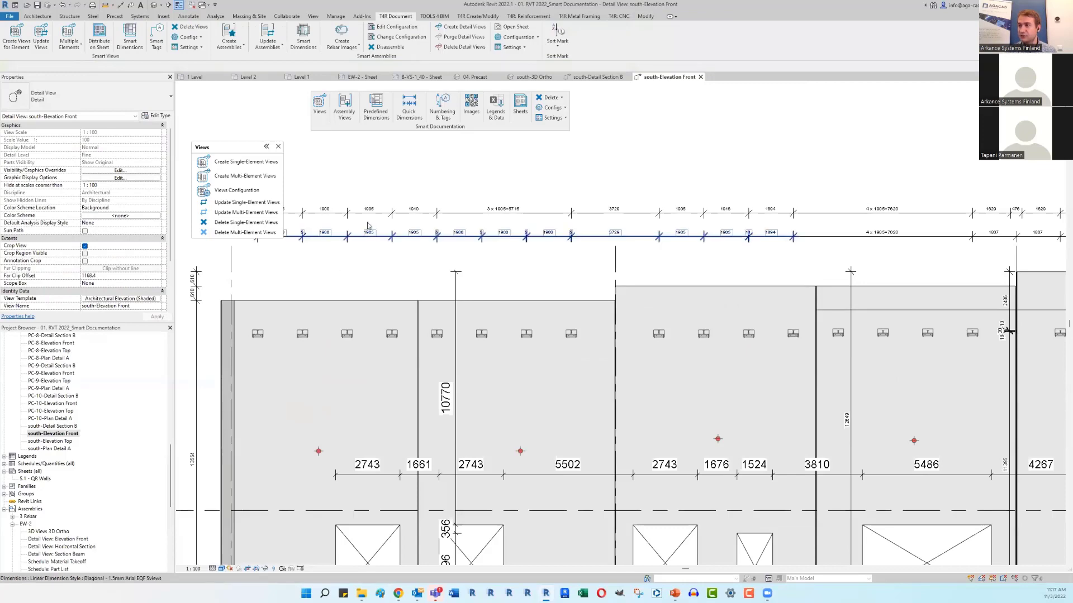
pyautogui.click(399, 236)
pyautogui.scroll(3, 302, 335)
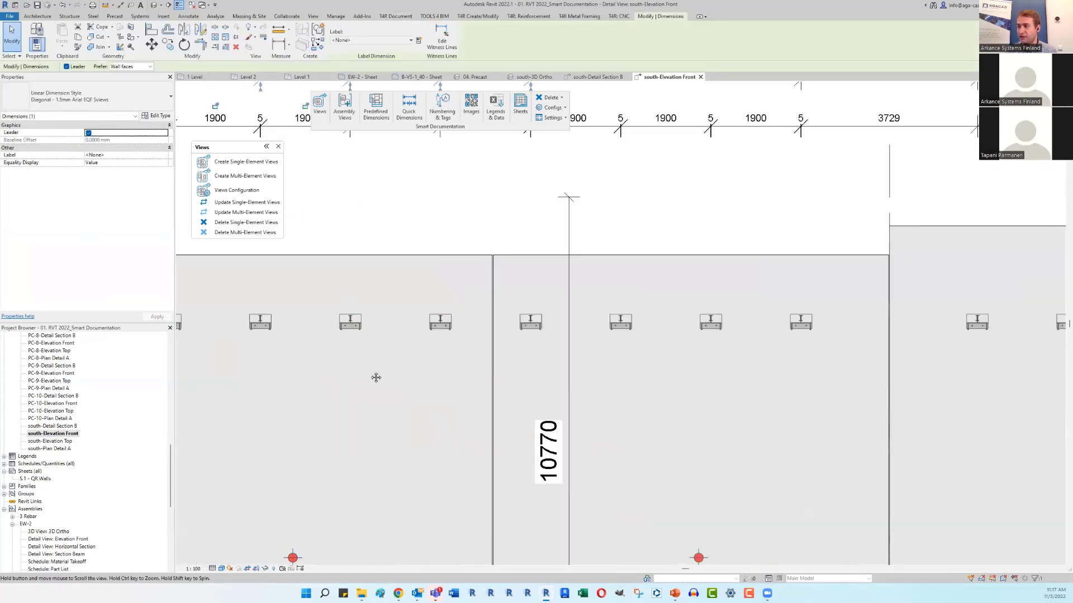
pyautogui.scroll(-2, 309, 337)
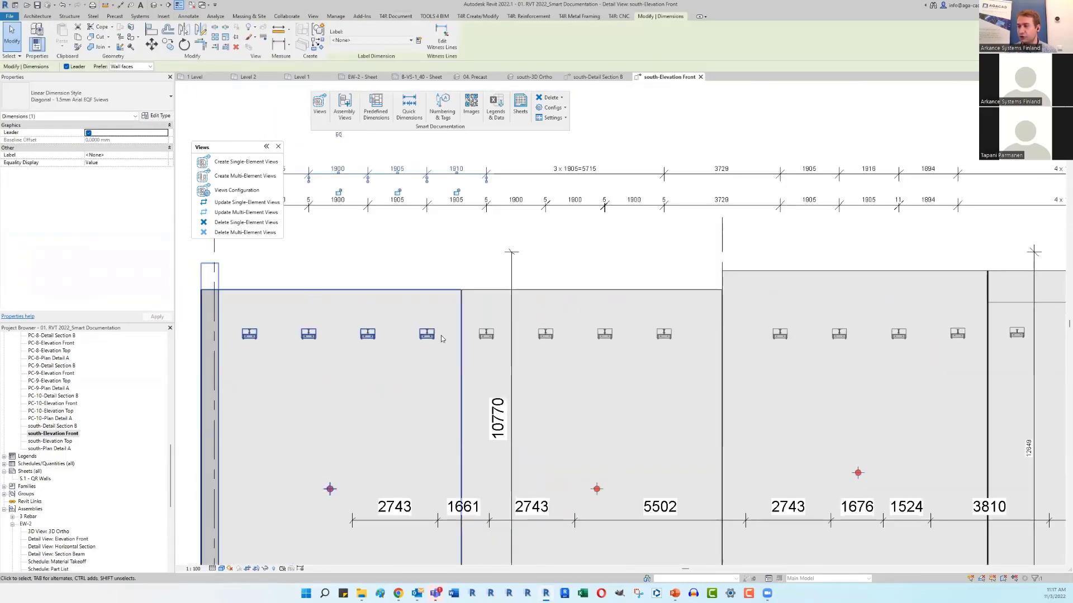
pyautogui.click(422, 257)
pyautogui.scroll(-6, 409, 245)
pyautogui.scroll(5, 462, 374)
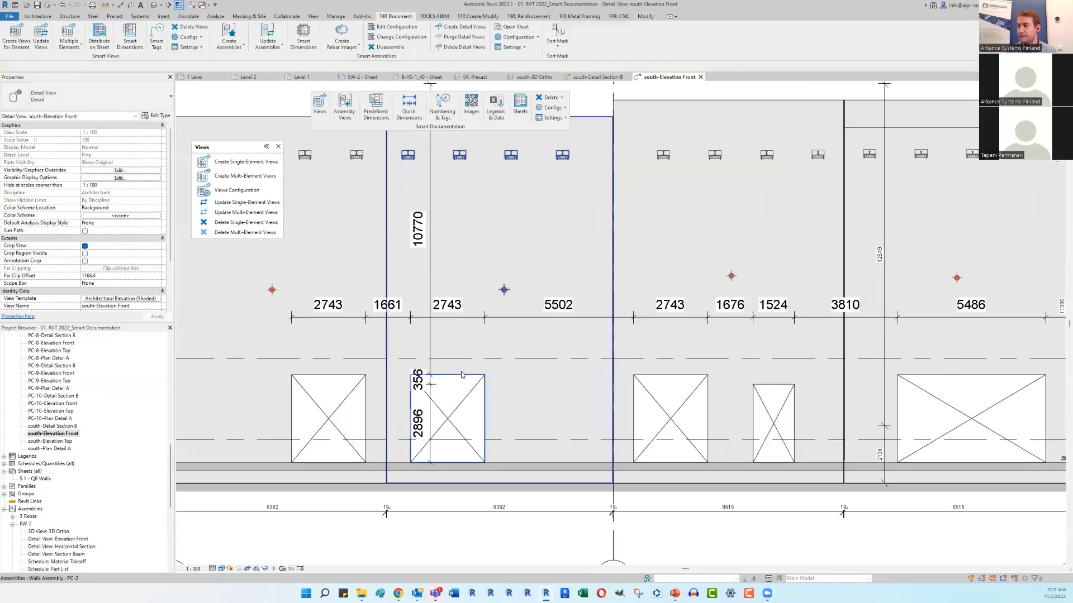
pyautogui.click(350, 319)
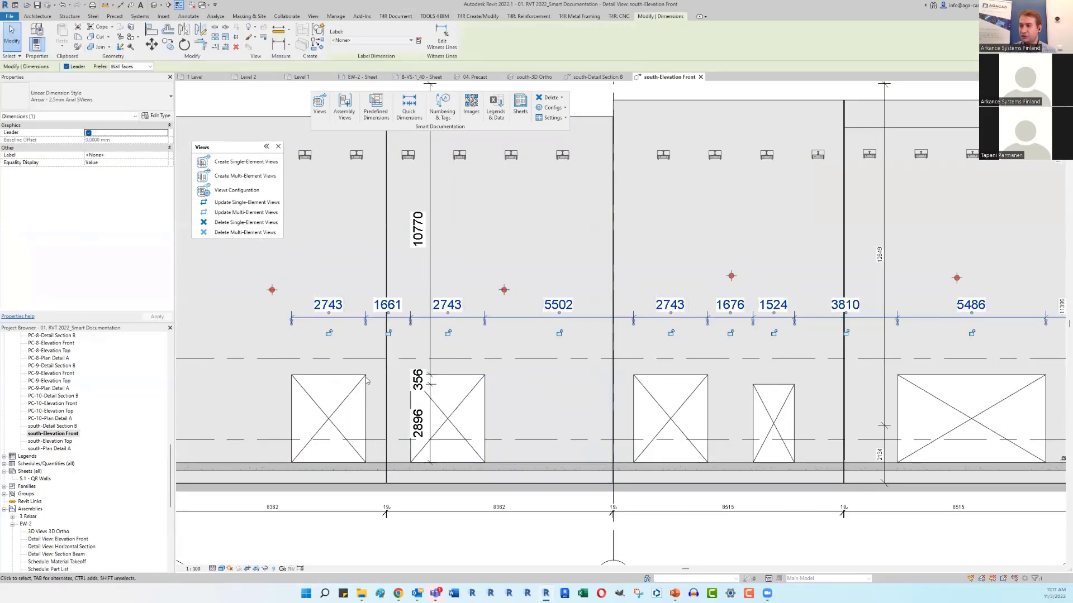
pyautogui.scroll(-2, 344, 345)
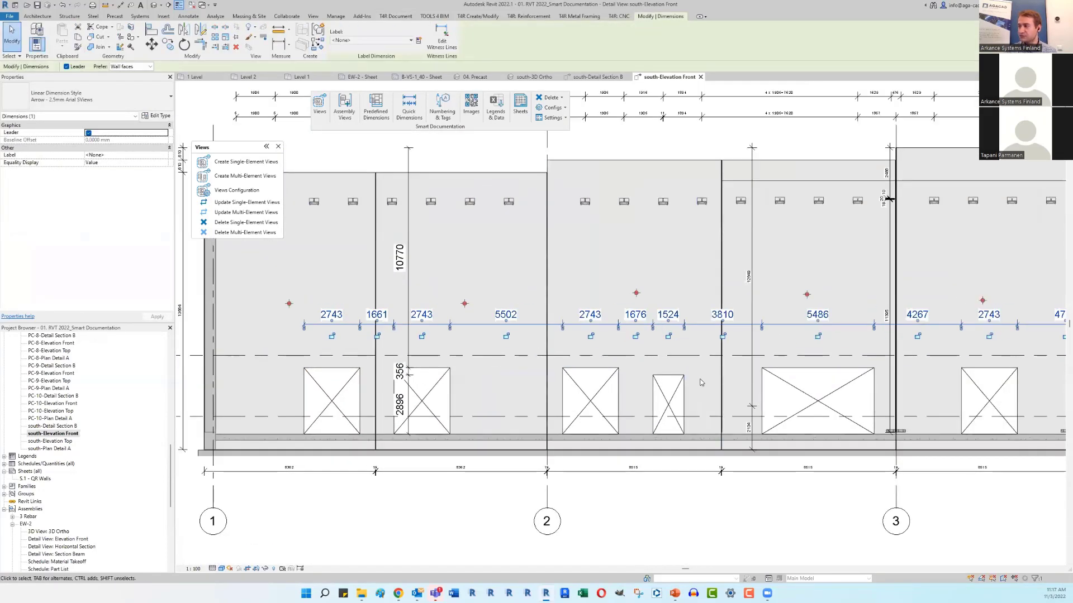
pyautogui.scroll(1, 441, 358)
pyautogui.scroll(1, 440, 358)
# Step: Move the vertical opening dimension chain off the second window to the solid wall area just before grid 2
pyautogui.click(392, 260)
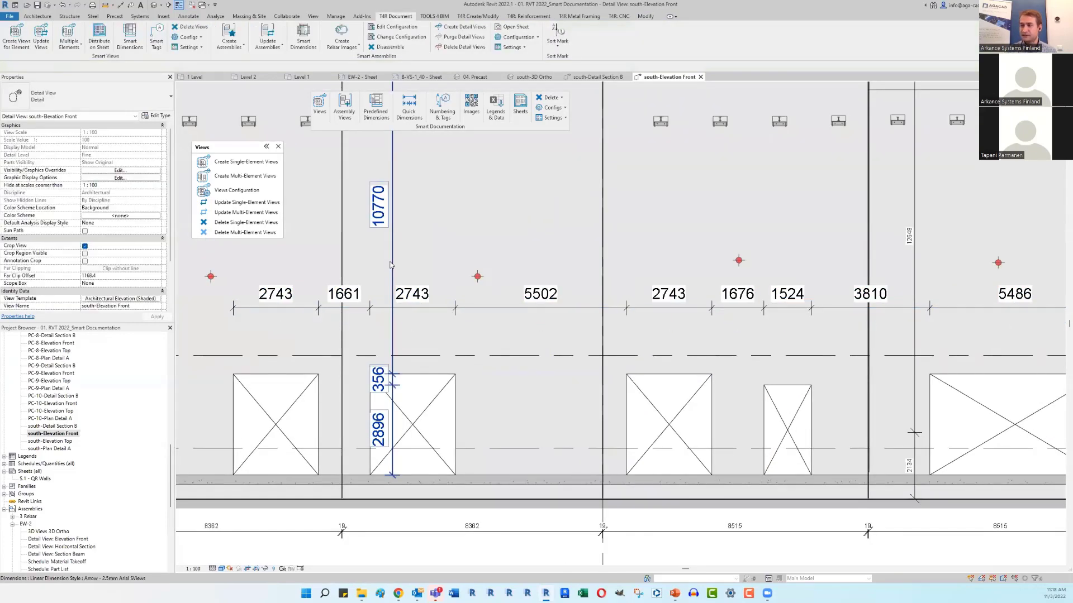
pyautogui.moveTo(392, 259); pyautogui.dragTo(551, 279)
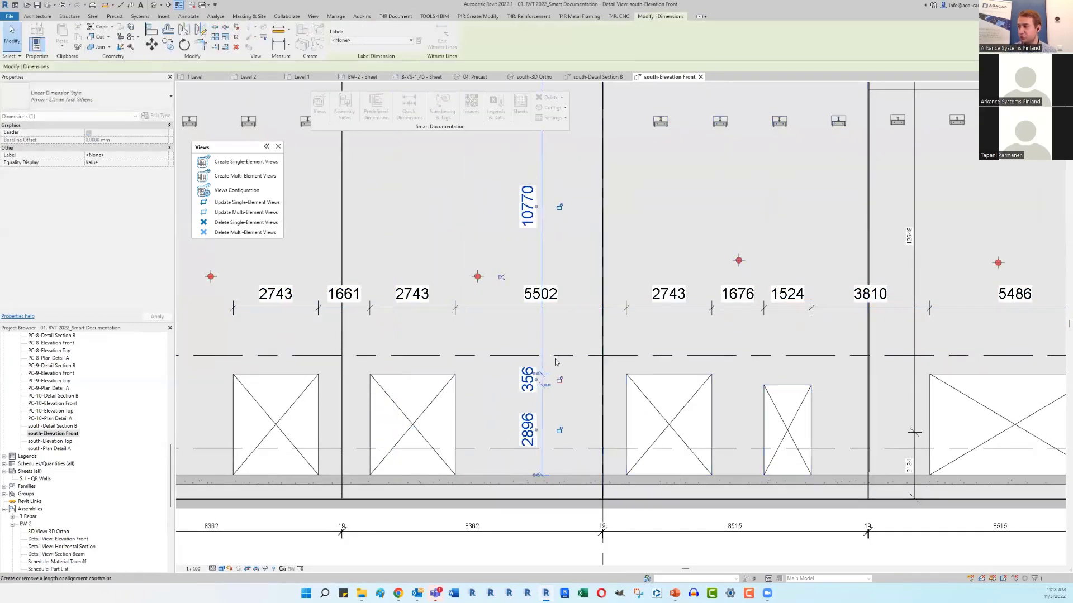
pyautogui.click(560, 382)
pyautogui.click(558, 382)
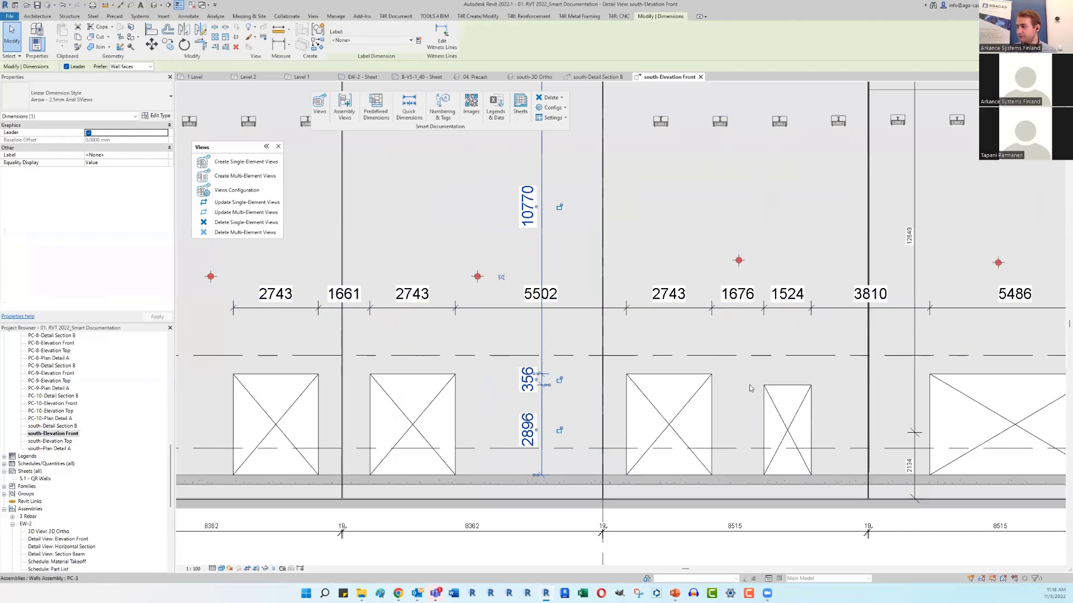
pyautogui.click(557, 337)
# Step: Examine the panel width and joint dimensions below the walls between grids 1 and 2, and the elevation as a whole
pyautogui.scroll(-8, 527, 308)
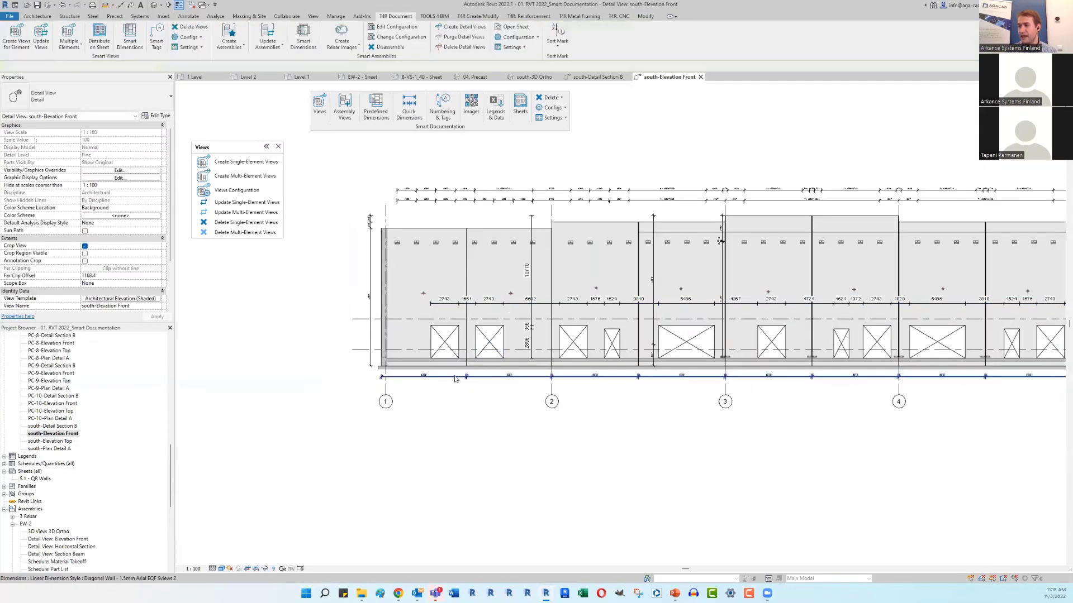
pyautogui.scroll(11, 470, 383)
pyautogui.moveTo(616, 412); pyautogui.dragTo(496, 425, button='middle')
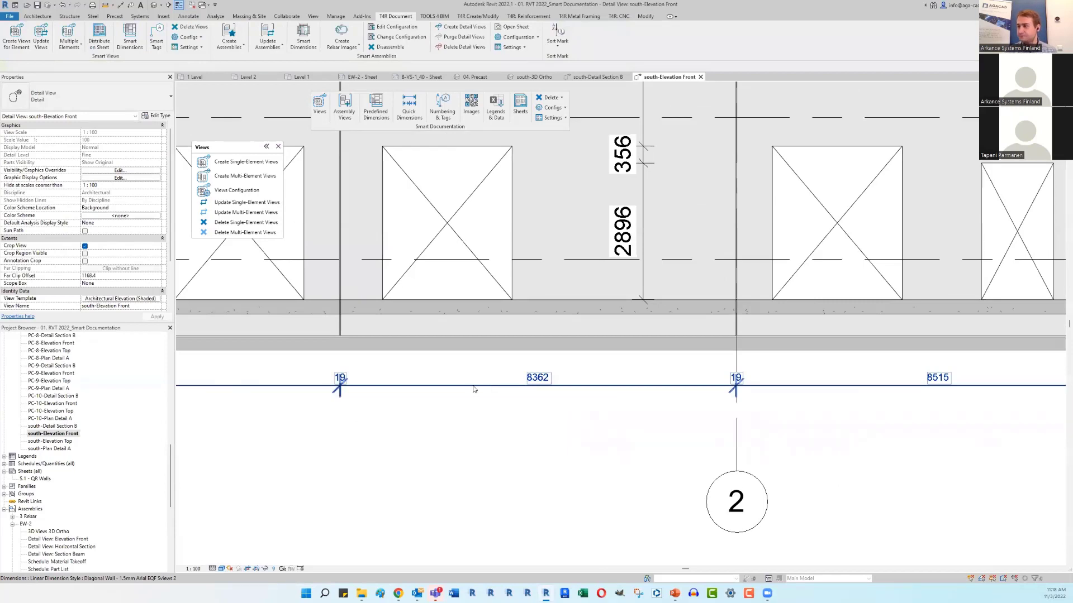
pyautogui.scroll(-5, 475, 393)
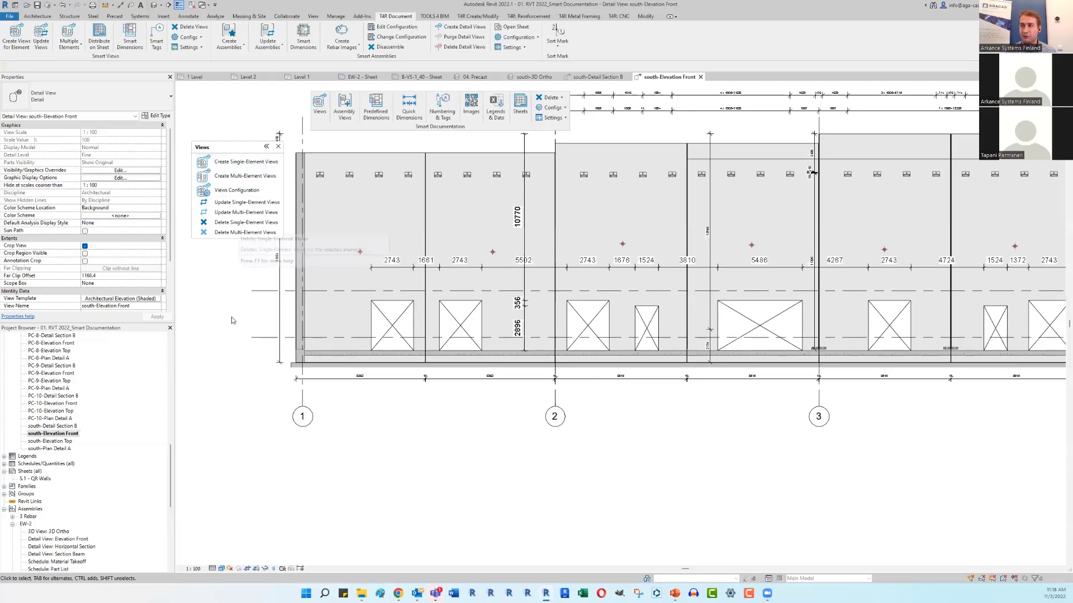
pyautogui.scroll(-4, 233, 320)
pyautogui.moveTo(307, 364); pyautogui.dragTo(287, 363, button='middle')
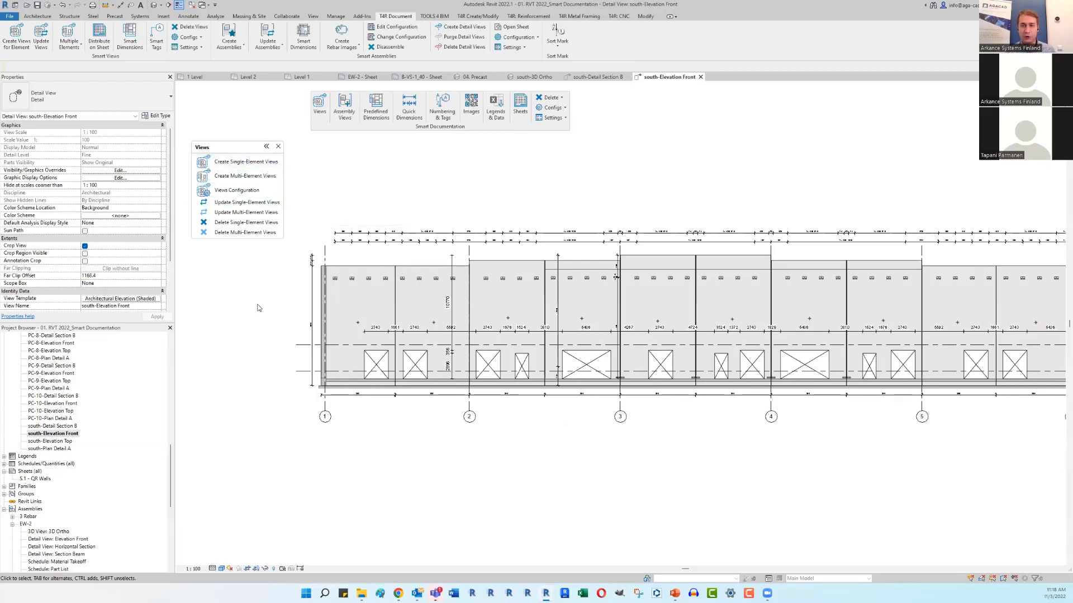
# Step: Open the PC-1, PC-2 and PC-3 3D Ortho views to review the single-element wall views
pyautogui.scroll(15, 79, 421)
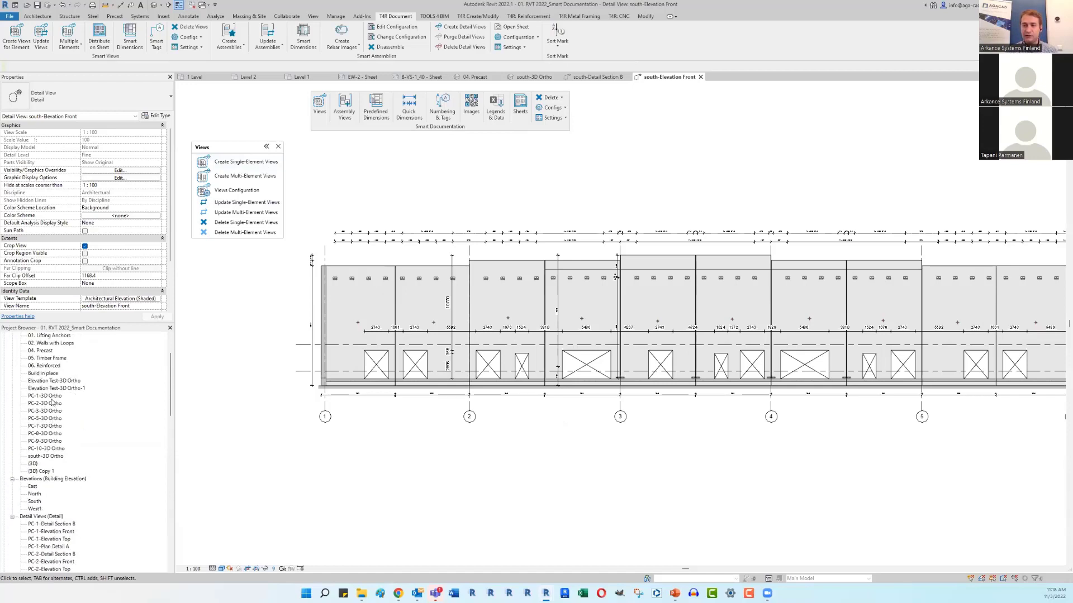
pyautogui.doubleClick(51, 398)
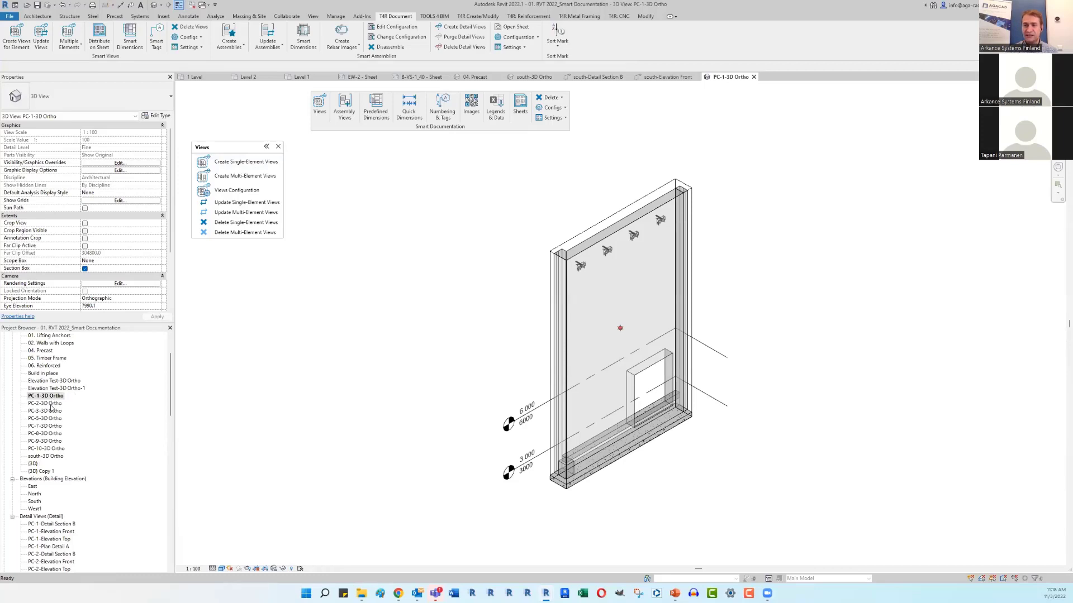
pyautogui.press('Down')
pyautogui.press('Down')
pyautogui.press('Down')
pyautogui.press('Down')
pyautogui.doubleClick(51, 403)
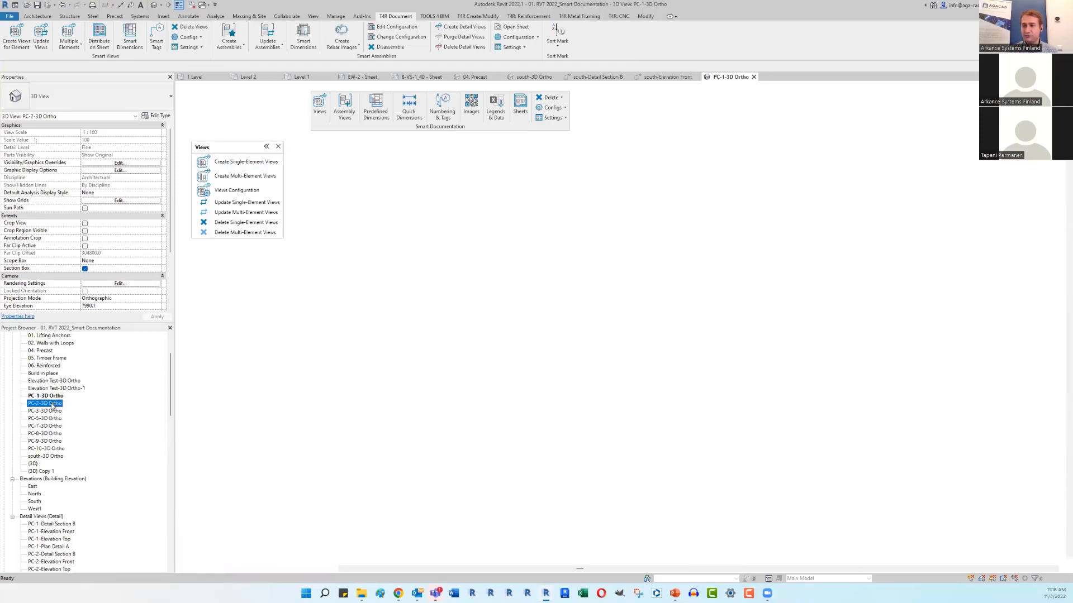
pyautogui.doubleClick(52, 411)
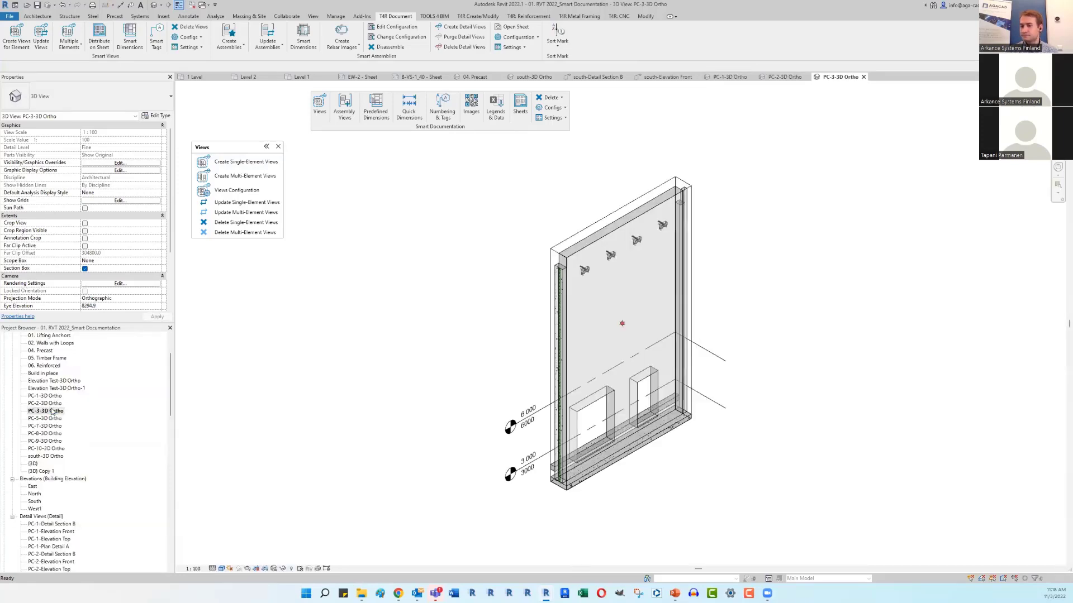
# Step: Open the PC-1 section, elevation and plan detail views and PC-2-Detail Section B for review
pyautogui.scroll(-5, 56, 408)
pyautogui.doubleClick(59, 396)
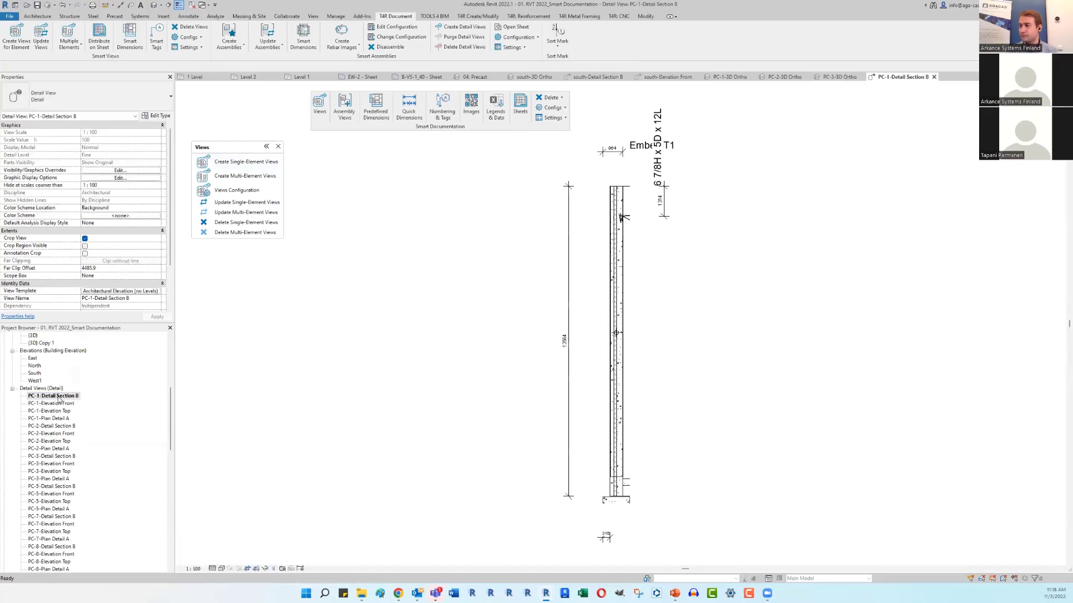
pyautogui.doubleClick(63, 410)
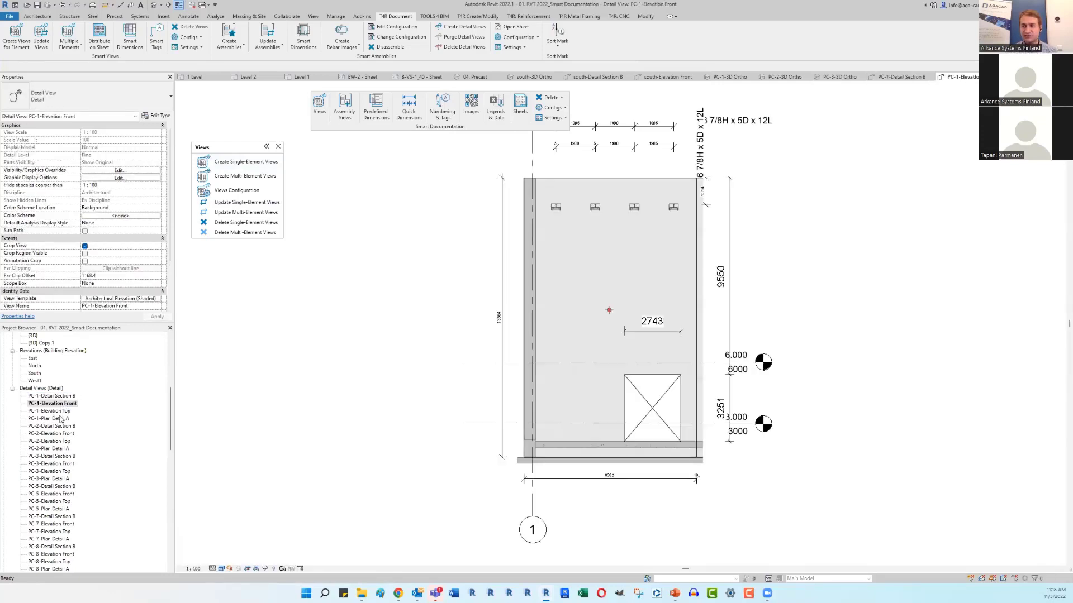
pyautogui.doubleClick(60, 419)
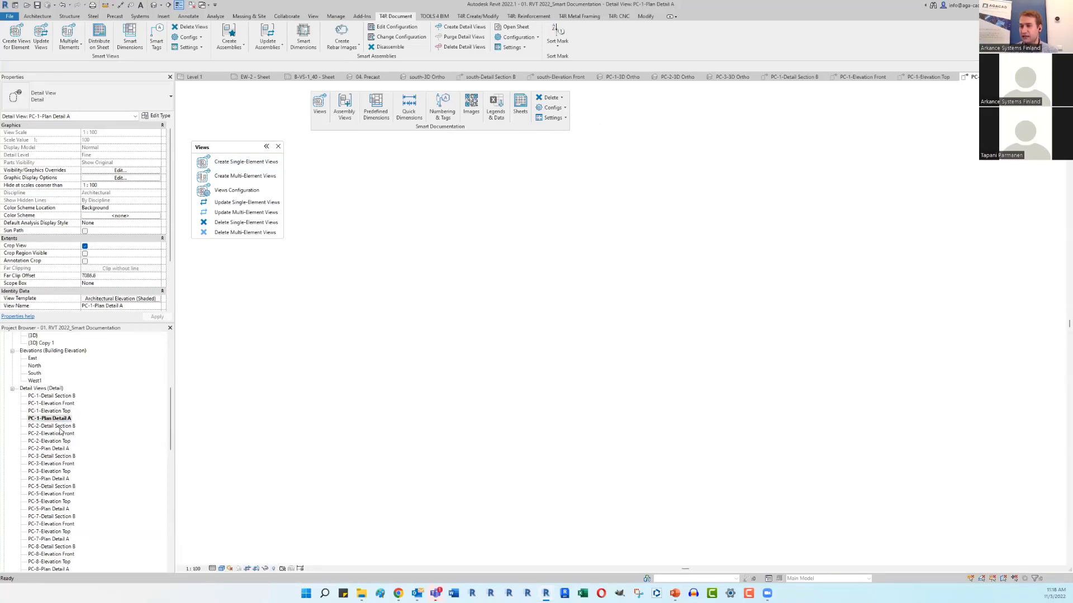
pyautogui.doubleClick(63, 427)
# Step: Open PC-2-Elevation Front and examine the panel's opening, lifting anchor and overall dimensions
pyautogui.doubleClick(66, 434)
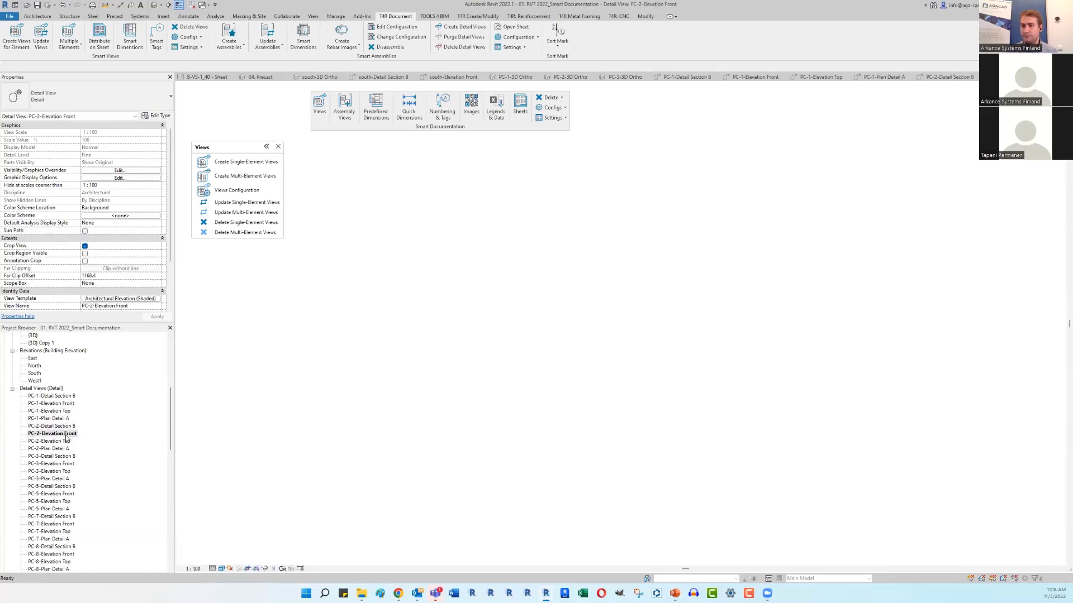
pyautogui.scroll(3, 533, 428)
pyautogui.moveTo(480, 348); pyautogui.dragTo(466, 334, button='middle')
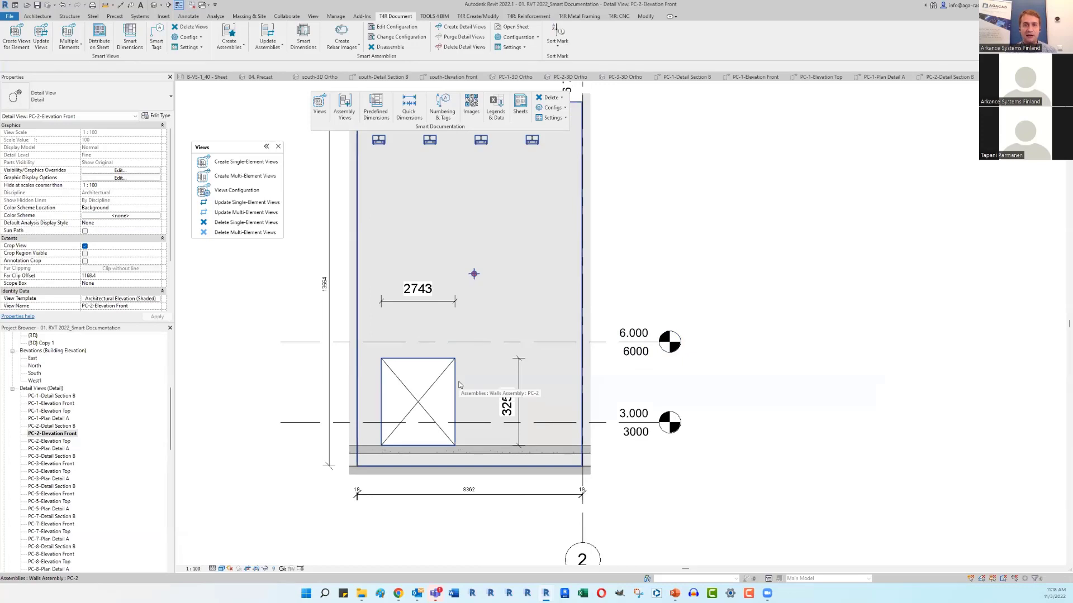
pyautogui.scroll(-1, 450, 406)
pyautogui.moveTo(471, 254); pyautogui.dragTo(445, 312, button='middle')
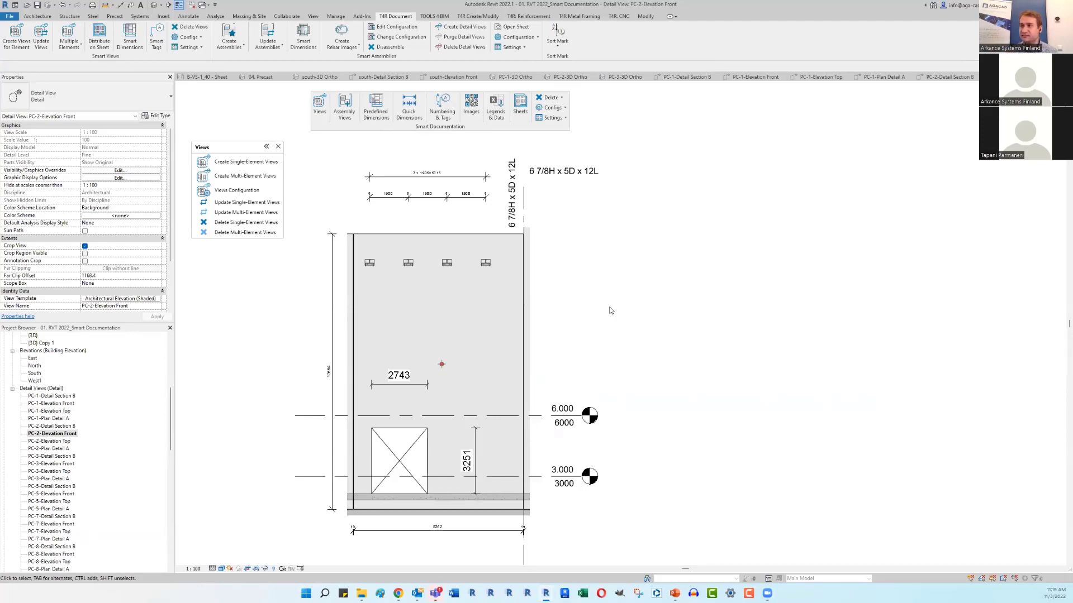
# Step: Close the view creation tools and open the configuration for distributing views on sheets
pyautogui.click(278, 147)
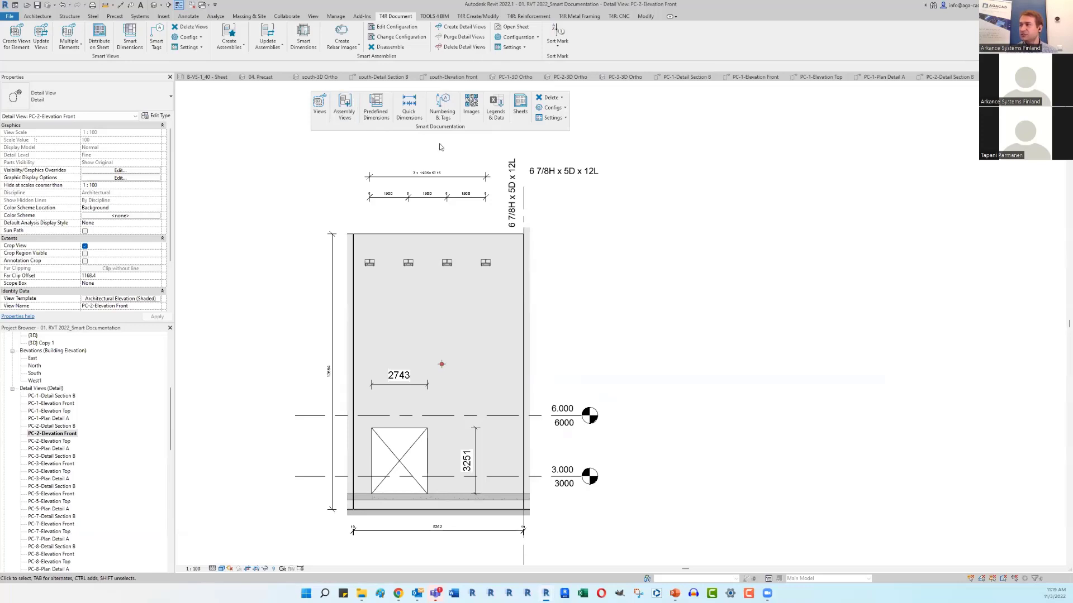
pyautogui.moveTo(438, 159); pyautogui.dragTo(538, 165, button='middle')
pyautogui.click(519, 107)
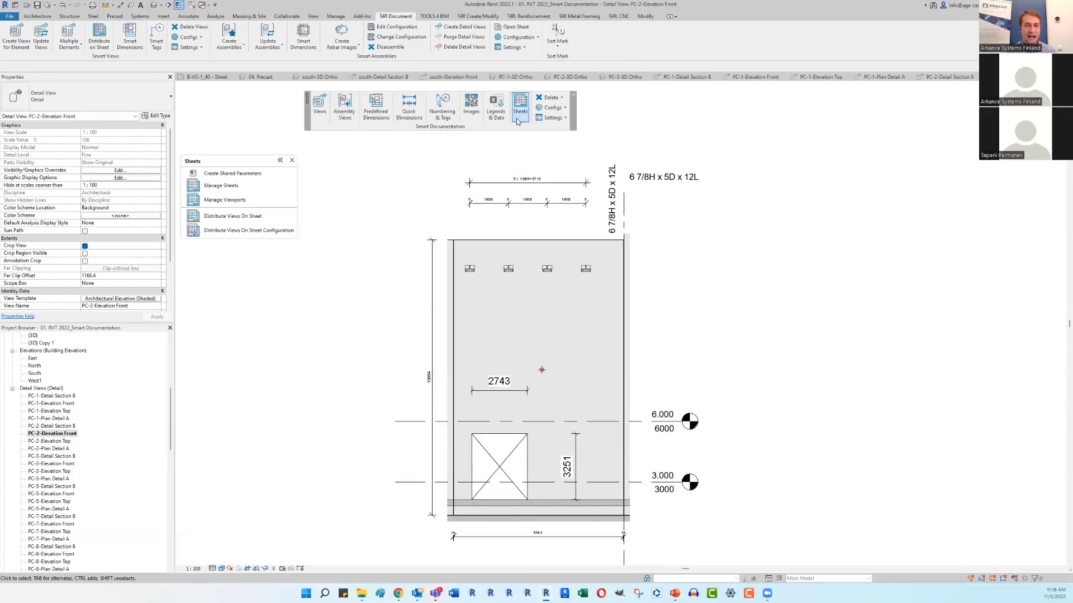
pyautogui.click(250, 230)
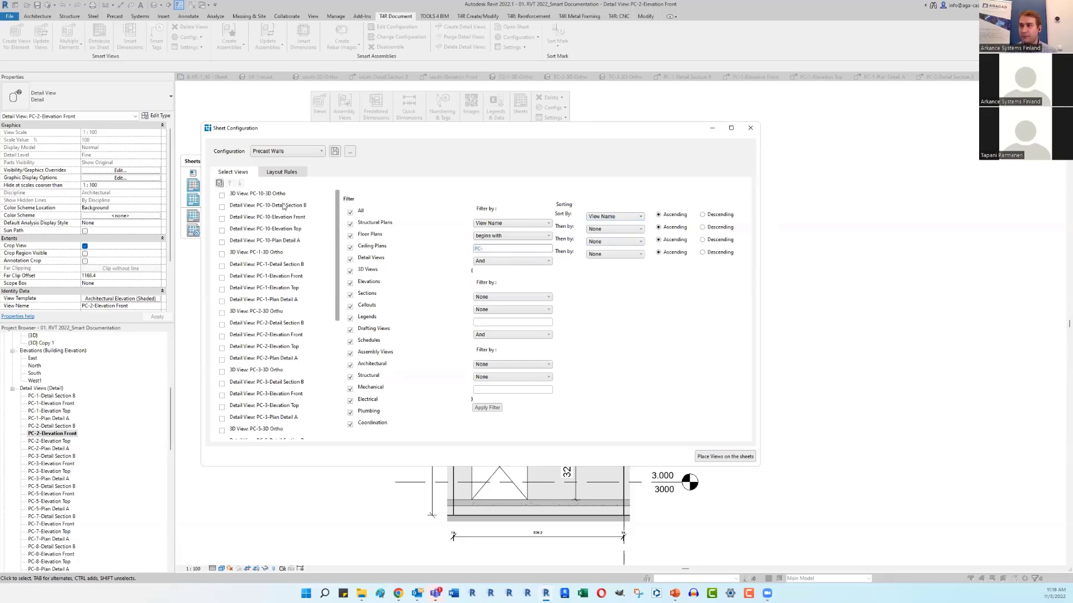
# Step: Review the layout rules of the Precast Walls configuration, keeping A1 metric as the titleblock and checking the offsets and view spacing
pyautogui.click(287, 174)
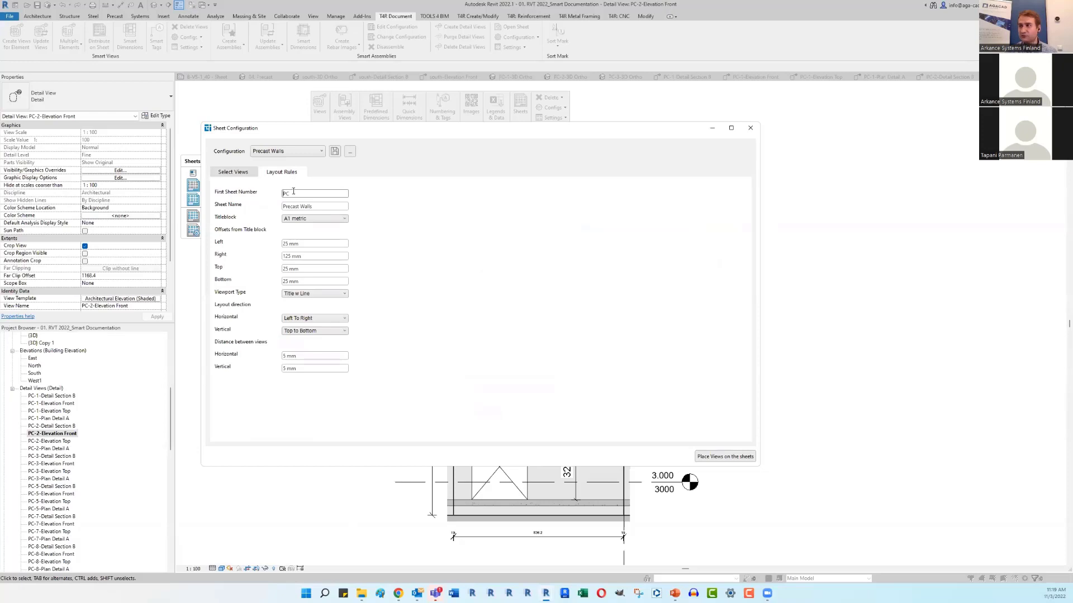
pyautogui.click(310, 219)
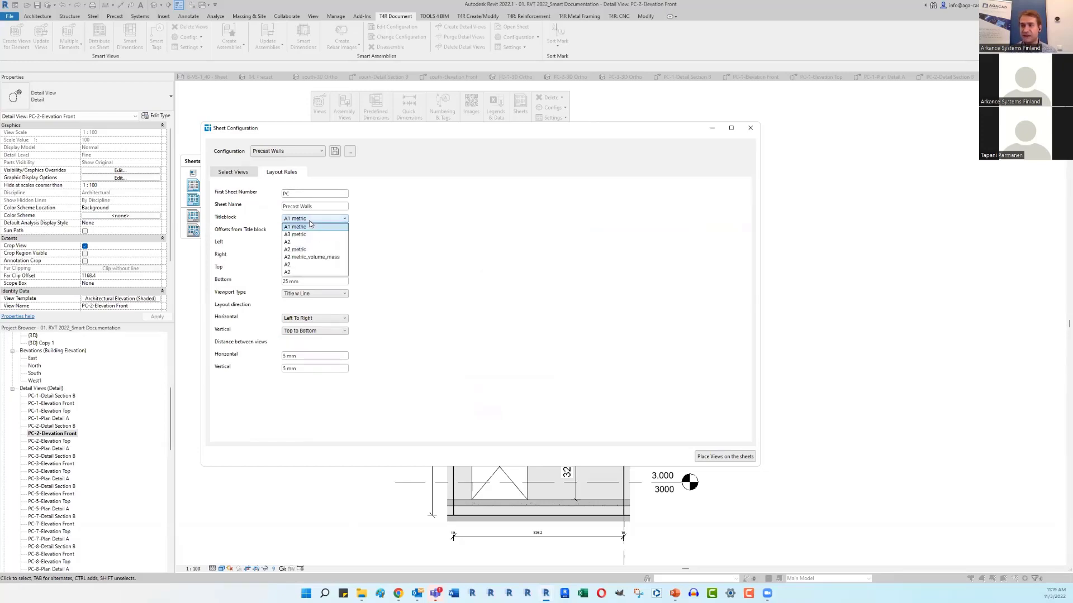
pyautogui.click(311, 226)
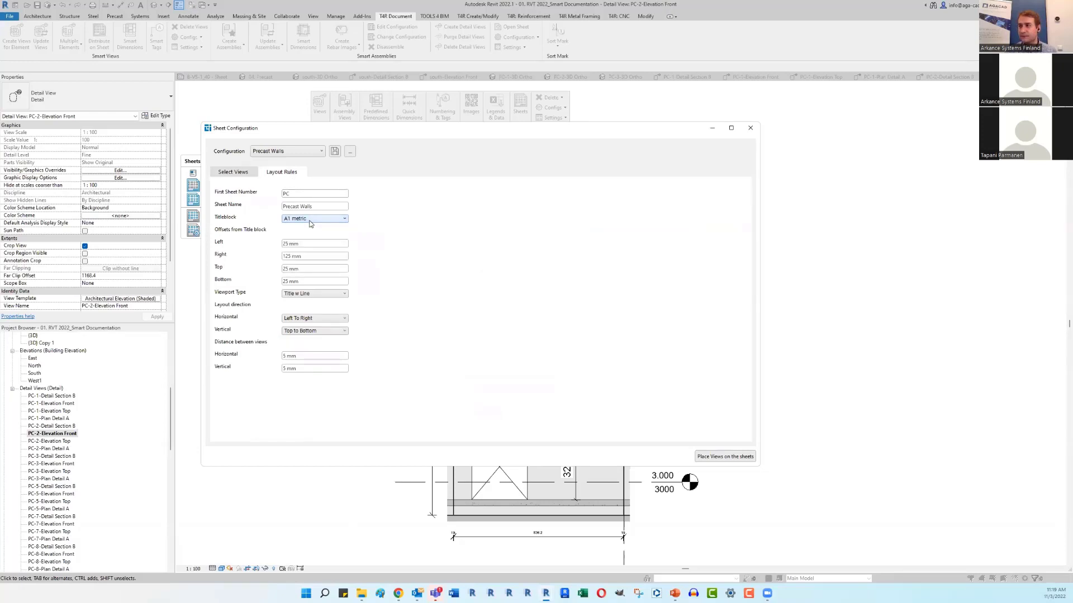
pyautogui.click(314, 255)
pyautogui.click(315, 281)
pyautogui.click(311, 358)
# Step: Select all the filtered PC- views and place them on sheets using the Precast Walls configuration
pyautogui.click(233, 172)
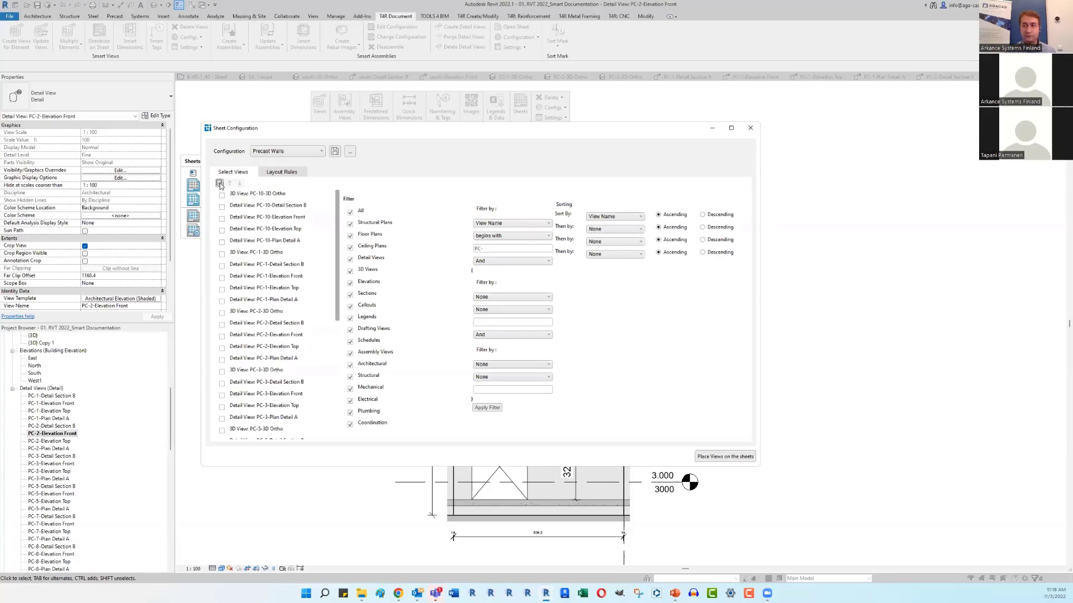
pyautogui.click(220, 184)
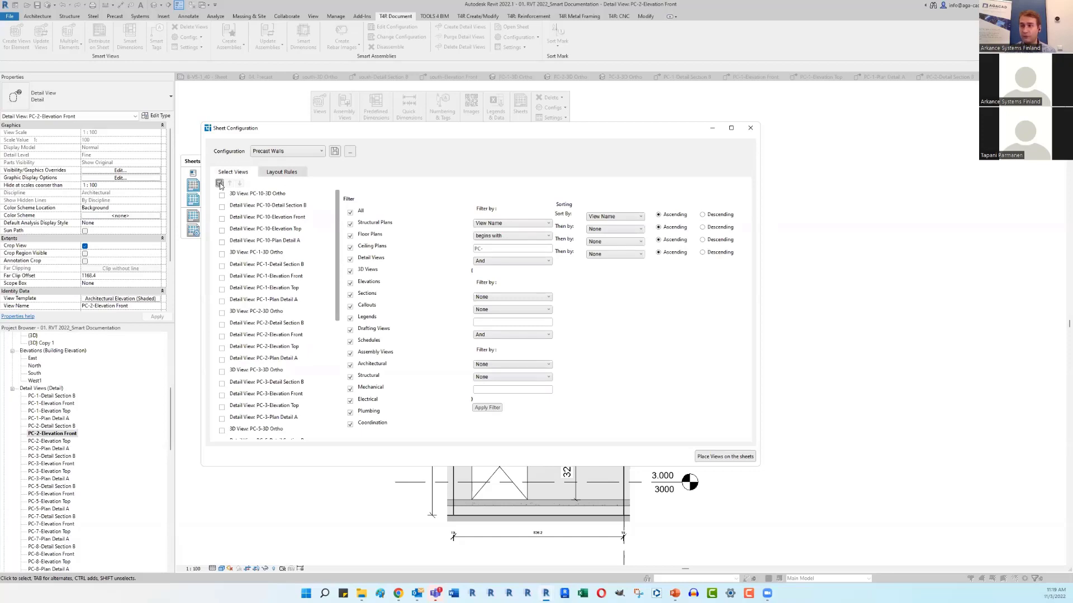
pyautogui.click(726, 457)
pyautogui.click(725, 457)
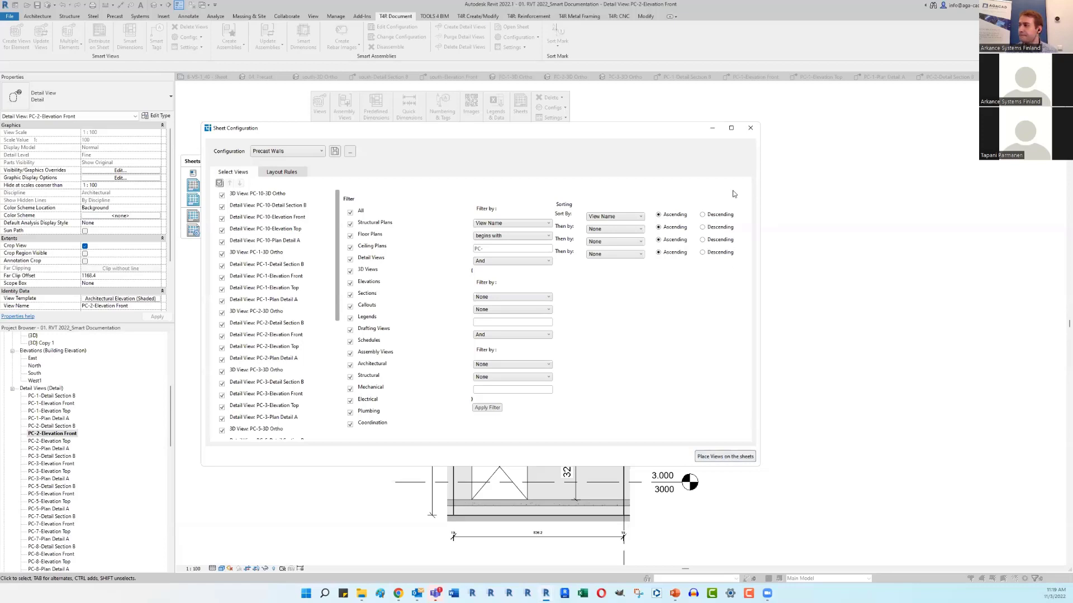
# Step: Select the four new Precast Walls sheets, PC through PC-3, in the project's sheet list
pyautogui.scroll(-15, 53, 436)
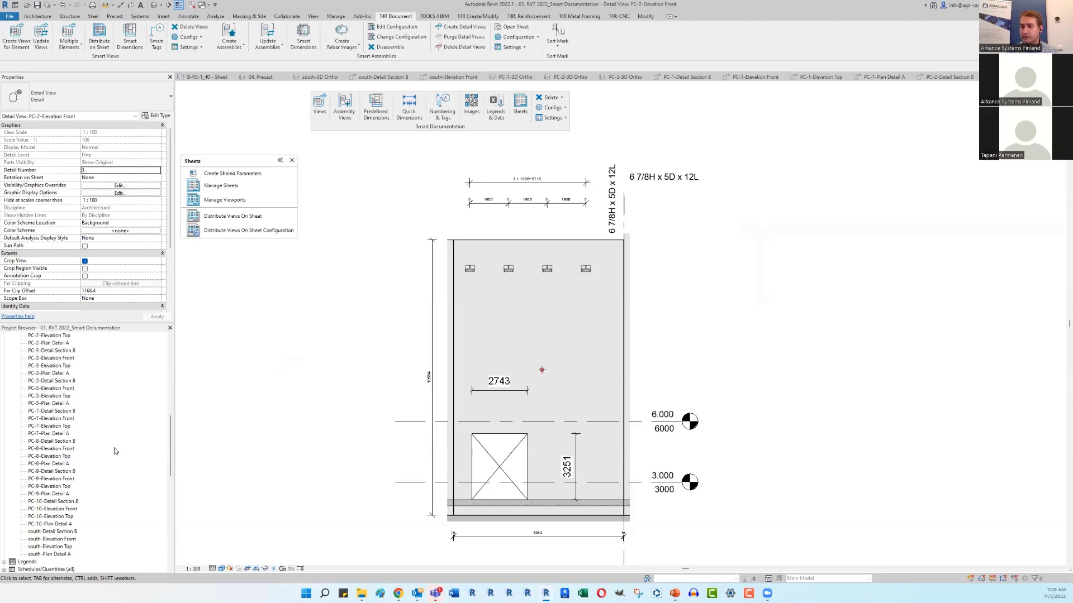
pyautogui.click(46, 390)
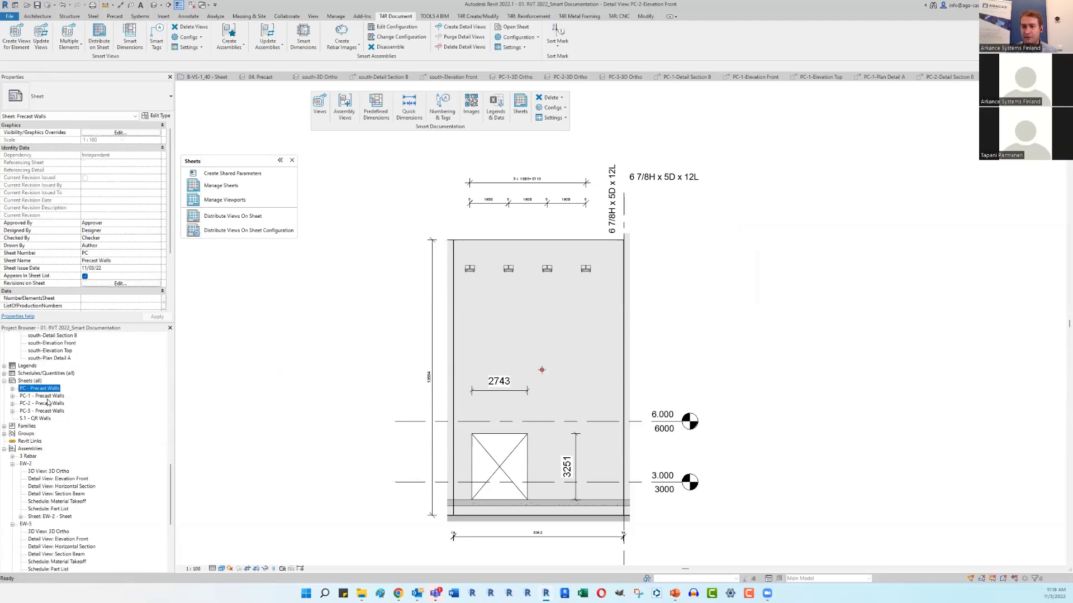
pyautogui.keyDown('shift'); pyautogui.click(48, 411); pyautogui.keyUp('shift')
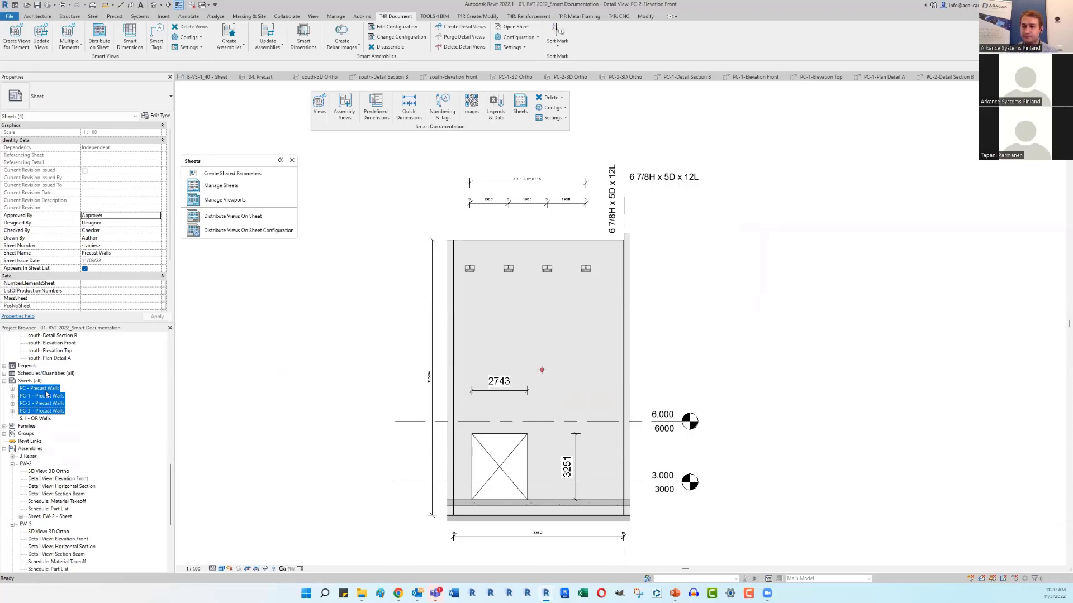
# Step: Open the Precast Walls sheets PC, PC-1, PC-2 and PC-3 in turn and examine how the views are arranged
pyautogui.doubleClick(46, 389)
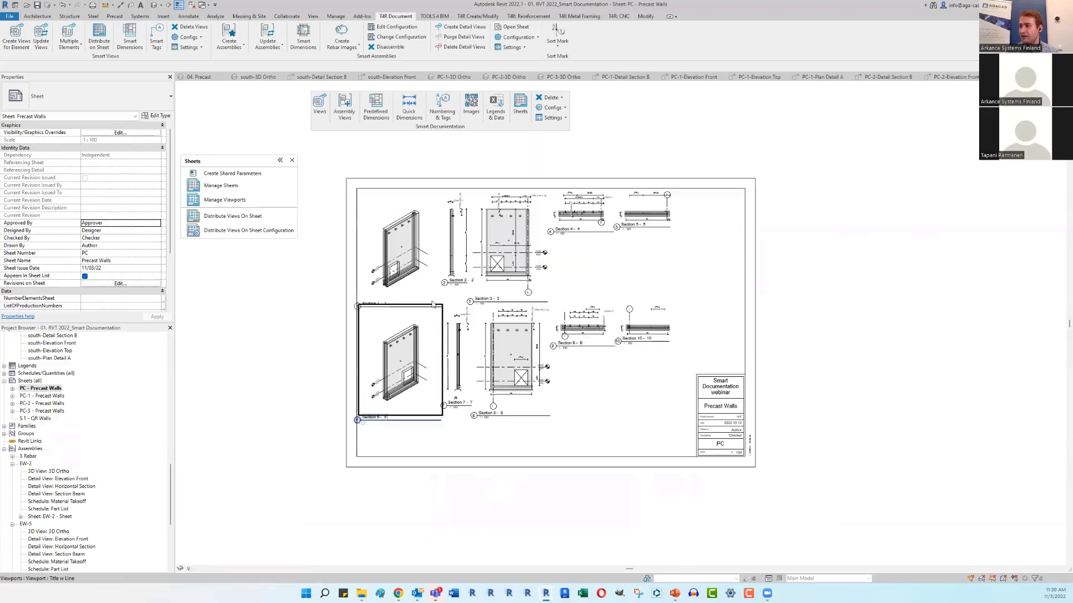
pyautogui.scroll(2, 469, 257)
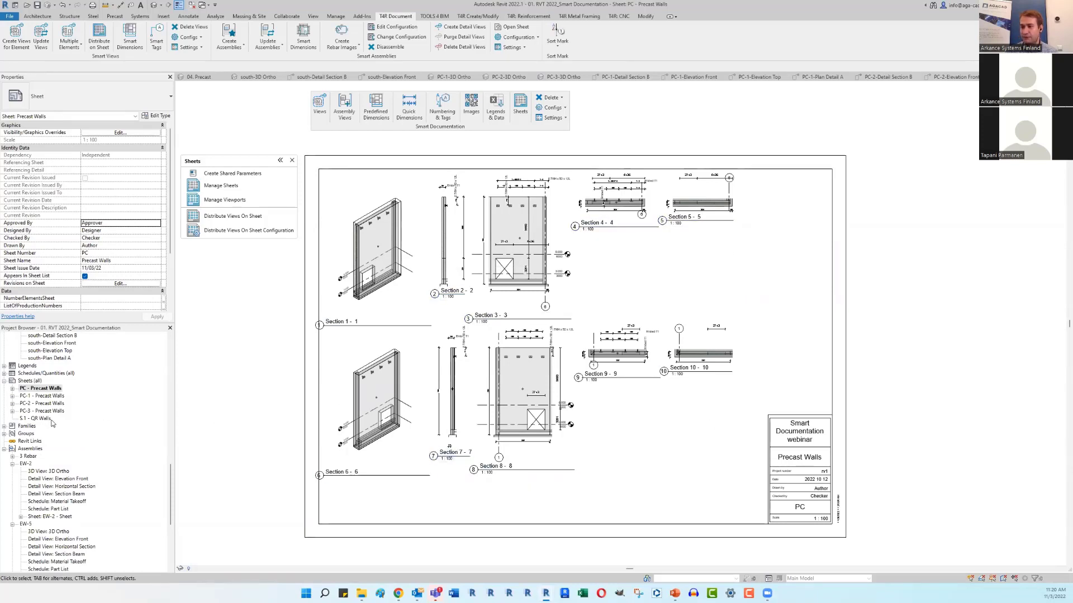
pyautogui.click(46, 397)
pyautogui.doubleClick(46, 397)
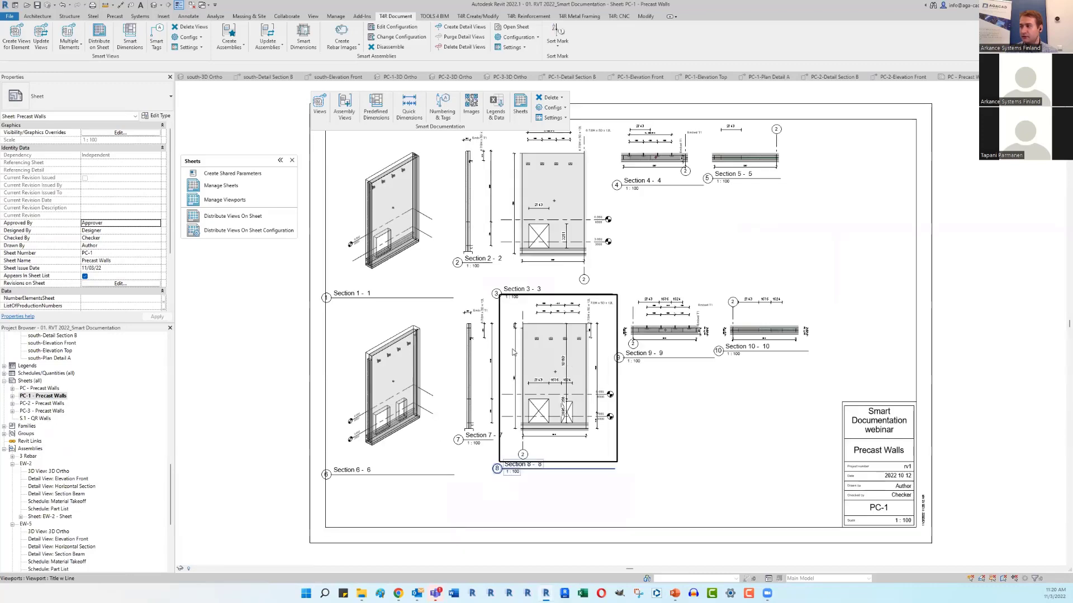
pyautogui.doubleClick(53, 404)
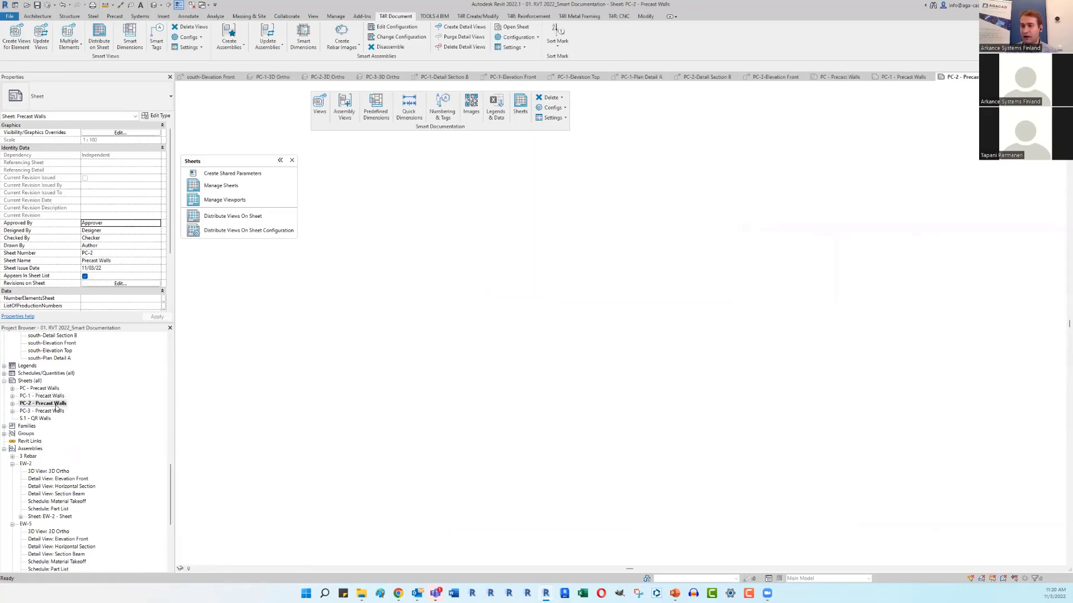
pyautogui.doubleClick(57, 412)
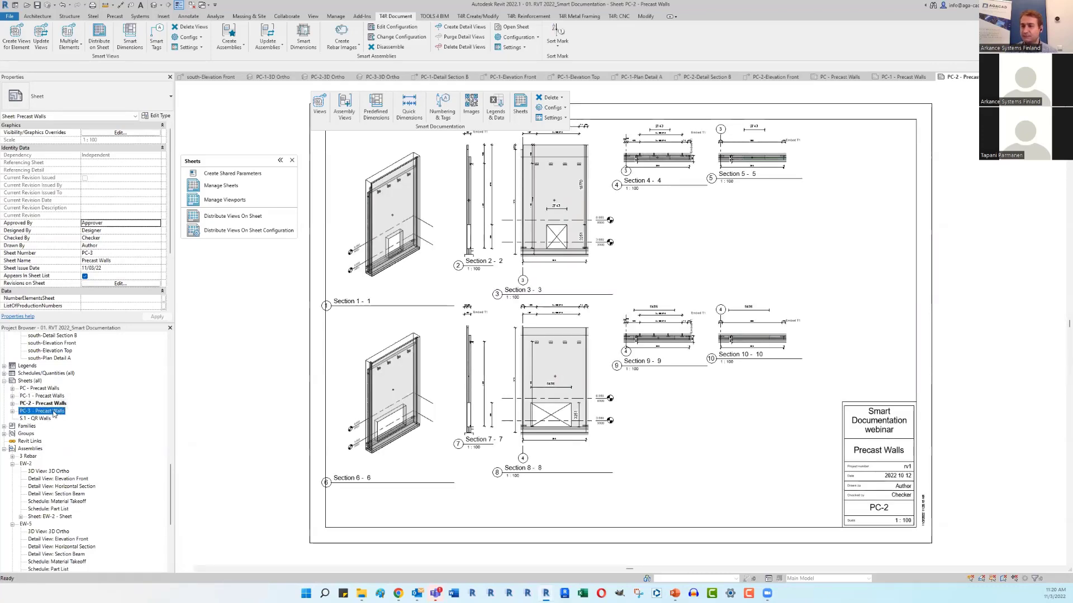
pyautogui.scroll(-2, 547, 411)
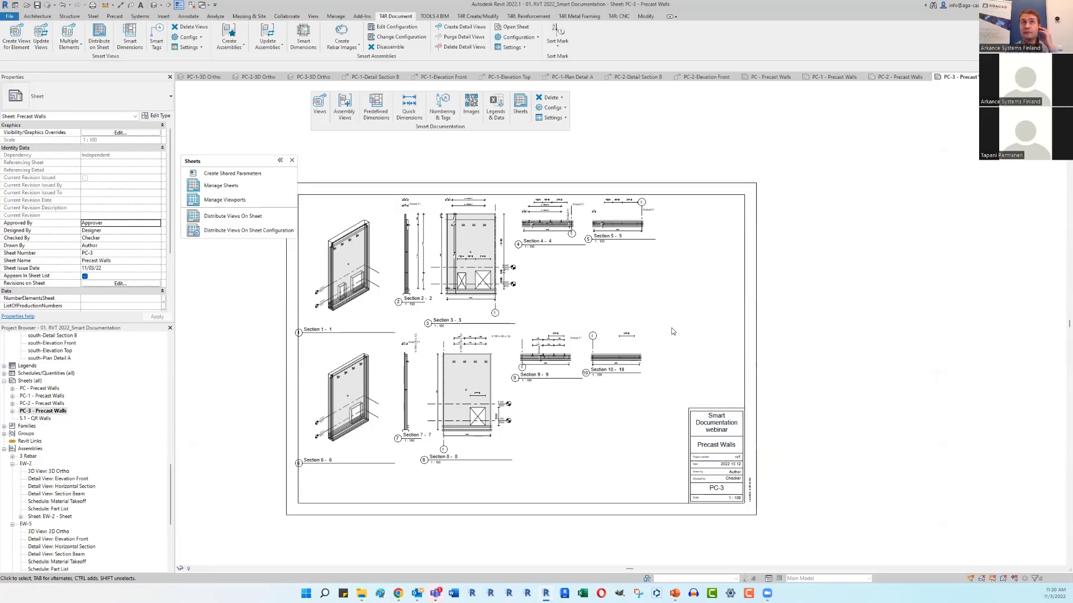
pyautogui.scroll(-2, 656, 302)
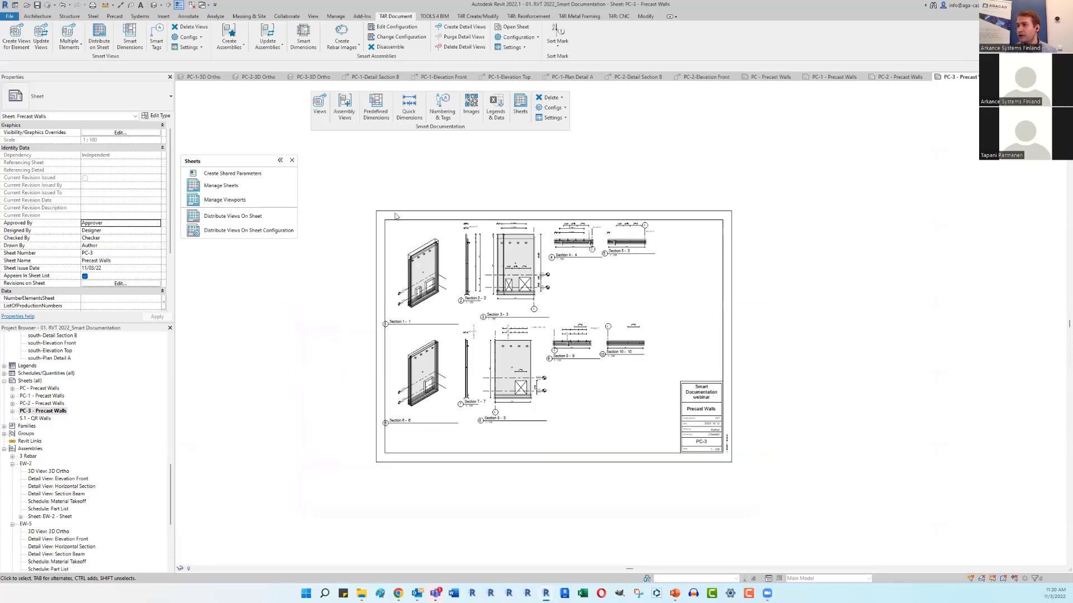
# Step: Close the sheet tools and all inactive views, and switch to the Level 2 floor plan of the MEP model
pyautogui.click(291, 161)
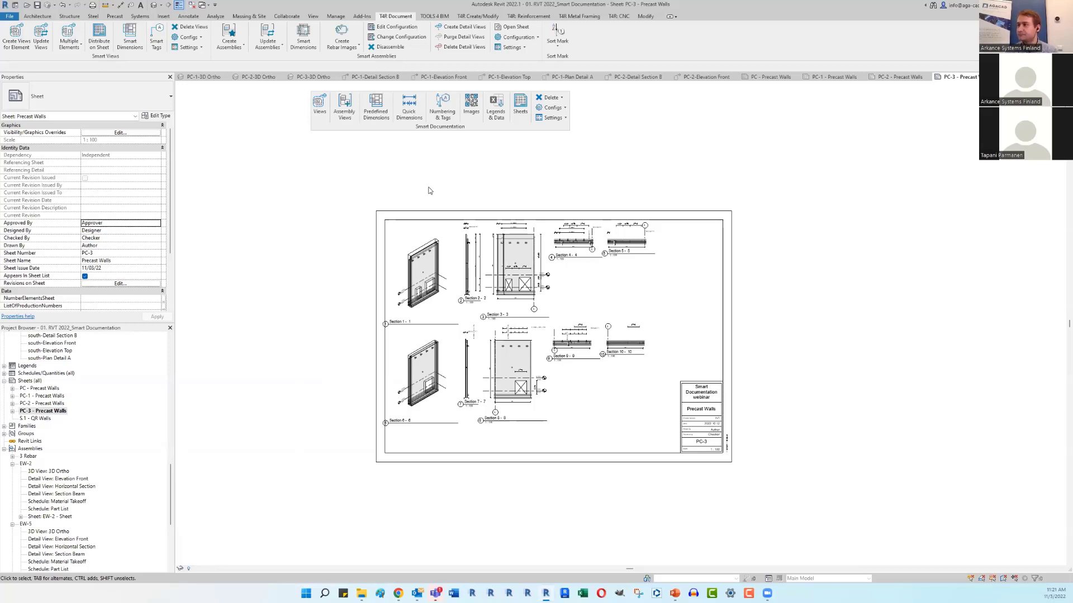
pyautogui.click(191, 6)
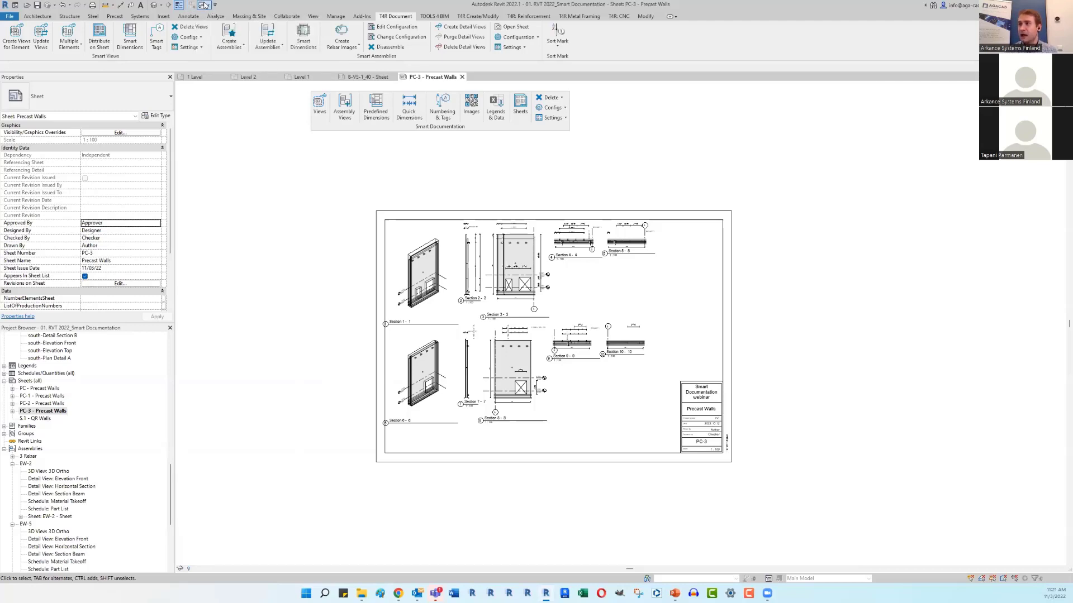
pyautogui.click(203, 5)
pyautogui.click(244, 48)
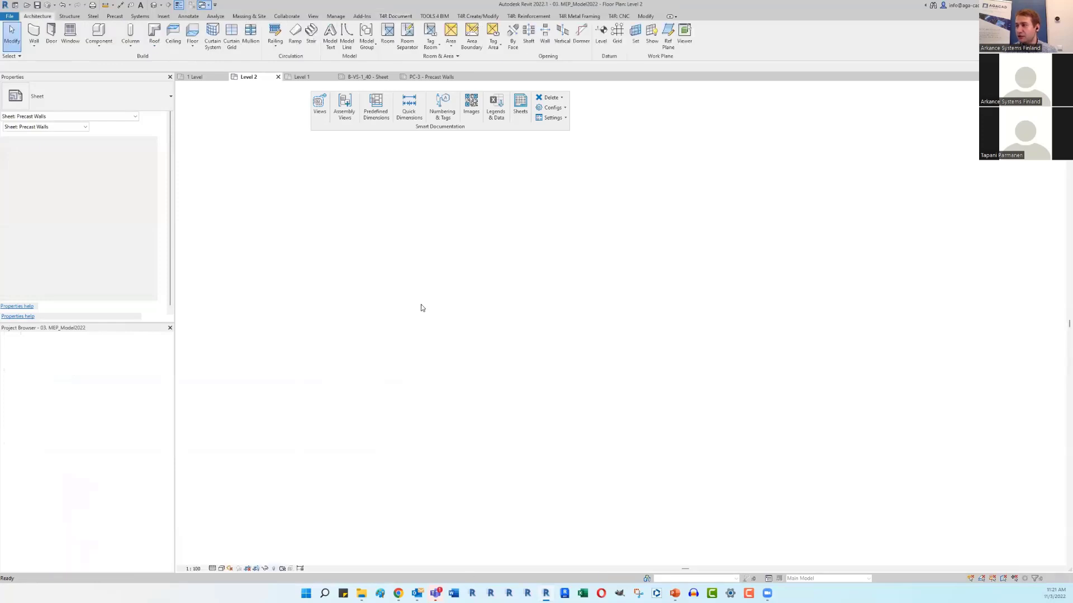
pyautogui.scroll(3, 543, 274)
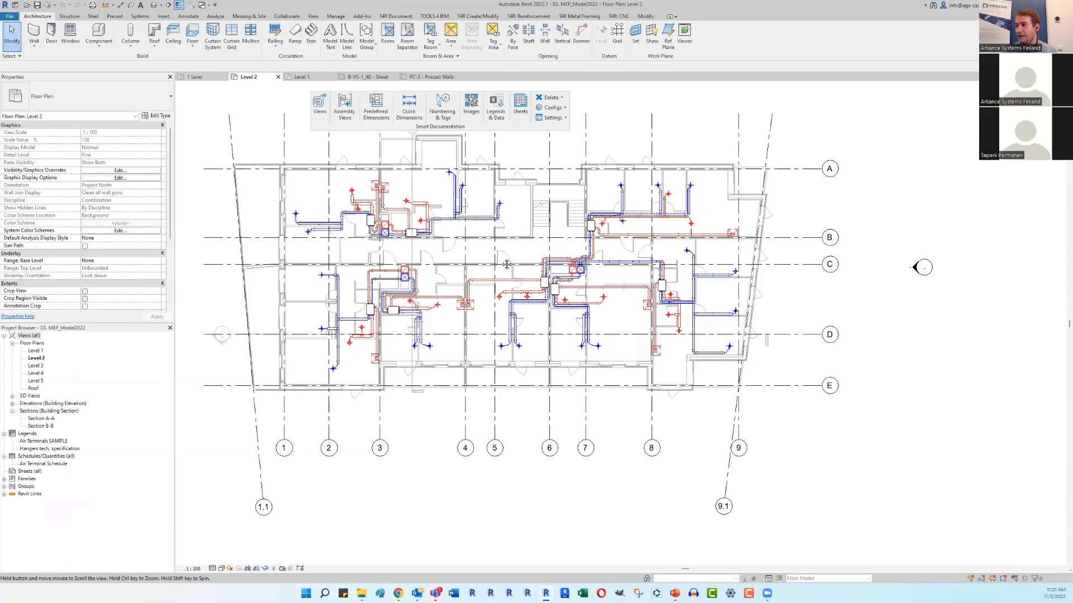
pyautogui.moveTo(543, 274); pyautogui.dragTo(565, 331, button='middle')
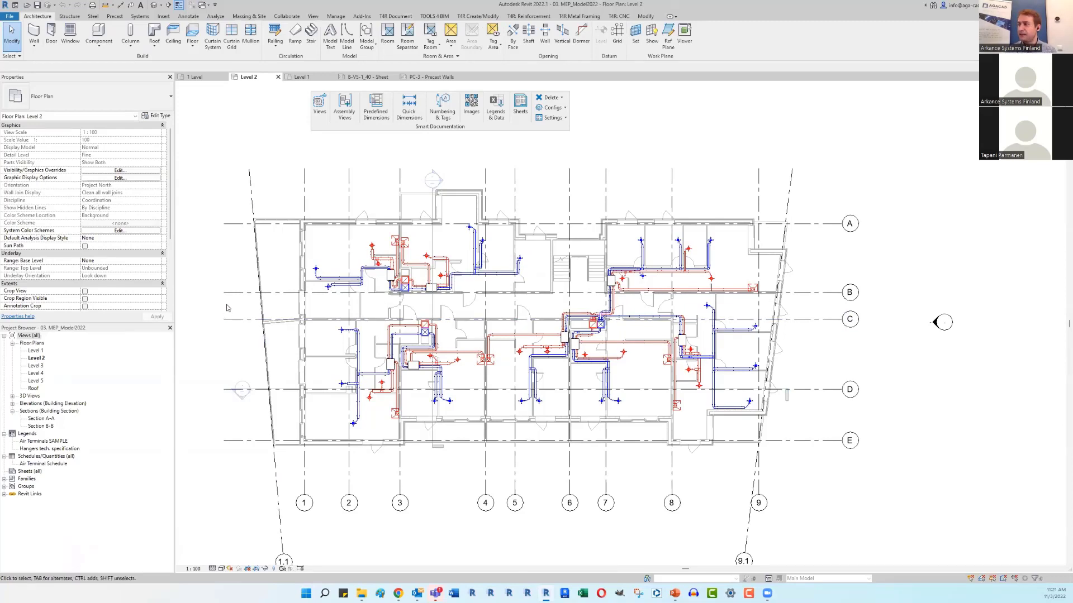
pyautogui.scroll(2, 439, 285)
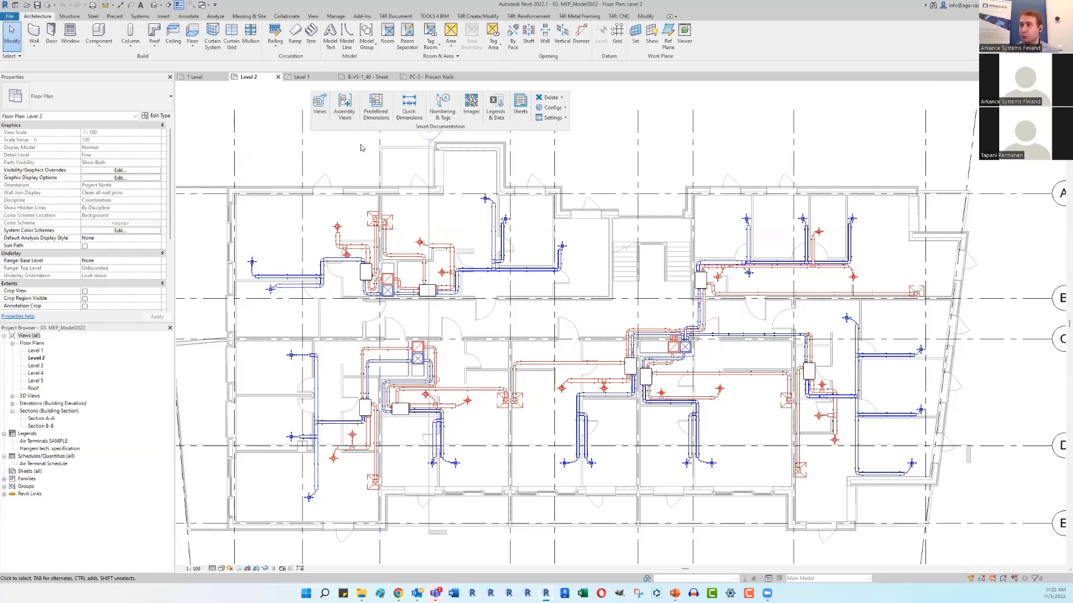
# Step: Bring up the quick dimension tools and open the element dimensioning configuration for the Level 2 plan
pyautogui.click(409, 106)
pyautogui.scroll(-2, 430, 172)
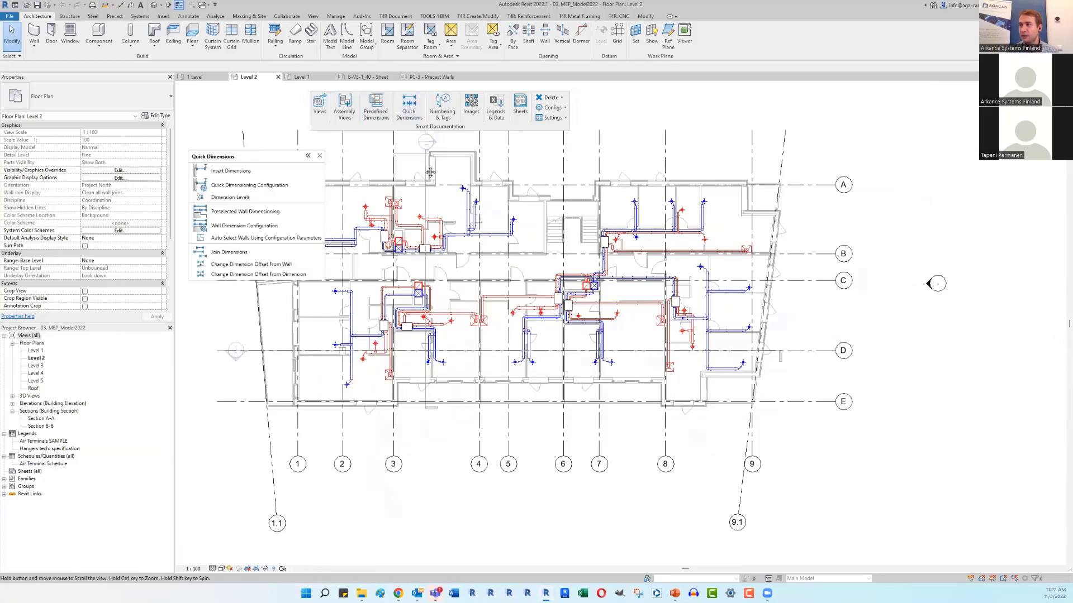
pyautogui.moveTo(431, 172); pyautogui.dragTo(542, 200, button='middle')
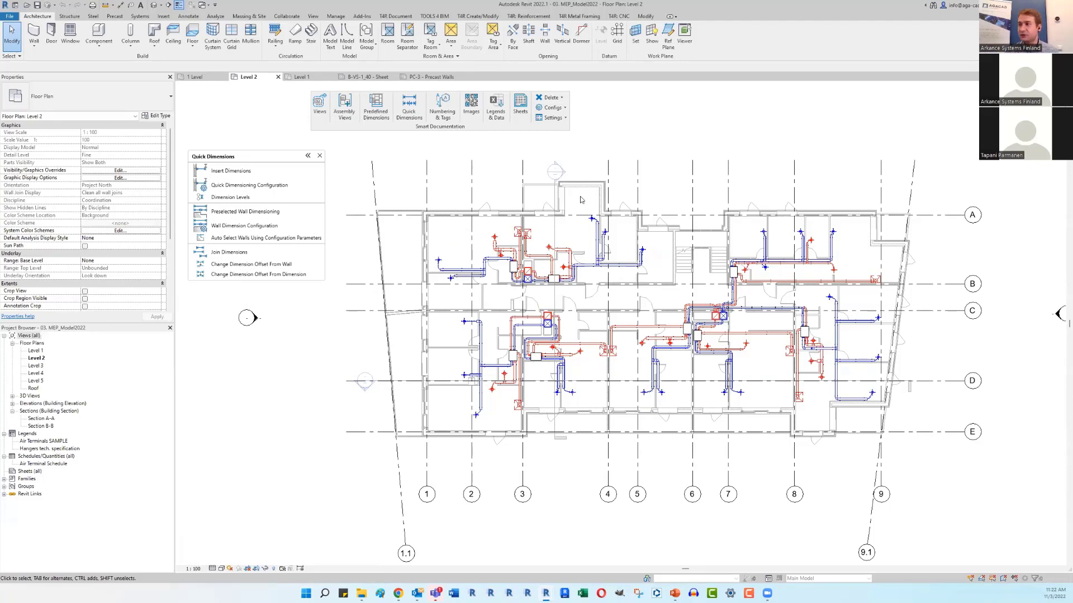
pyautogui.click(262, 186)
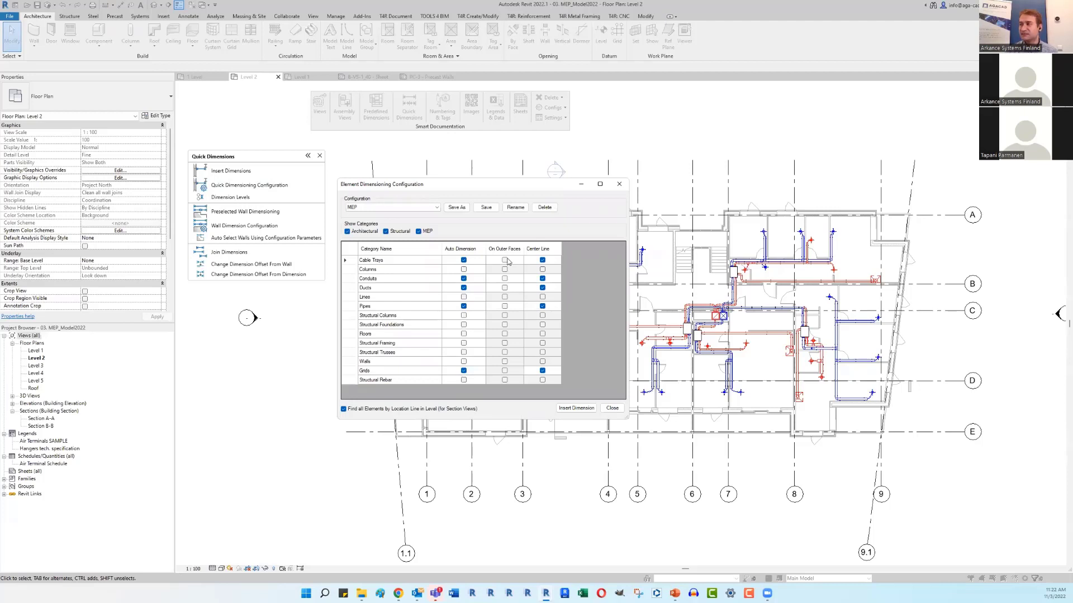
# Step: Insert a horizontal dimension string across the Level 2 ducts with the MEP configuration, starting from the short vertical duct between grids 2 and 3
pyautogui.click(576, 409)
pyautogui.scroll(5, 830, 270)
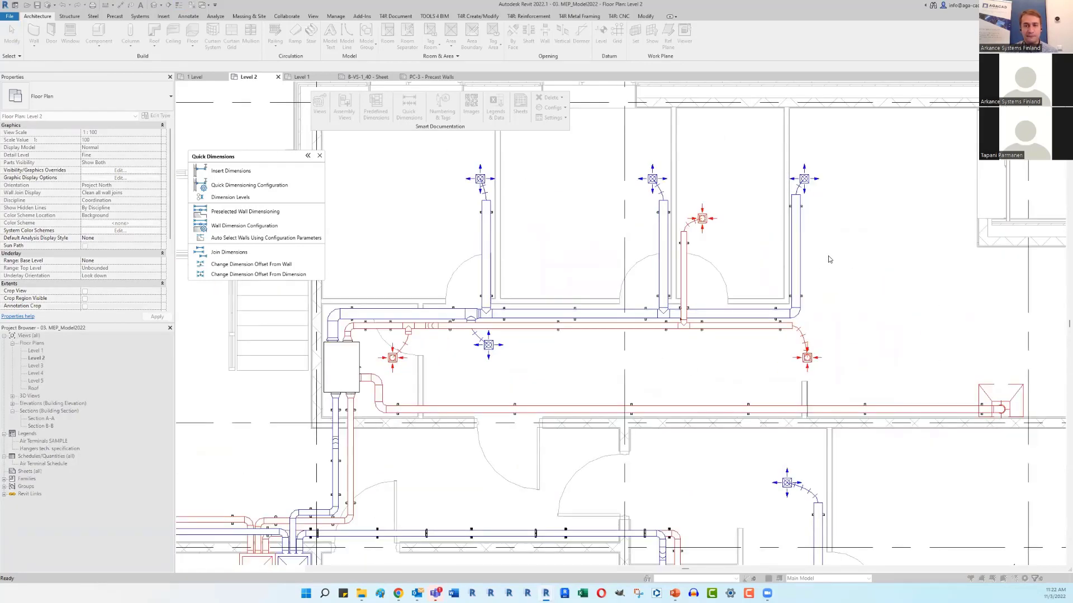
pyautogui.scroll(-5, 917, 271)
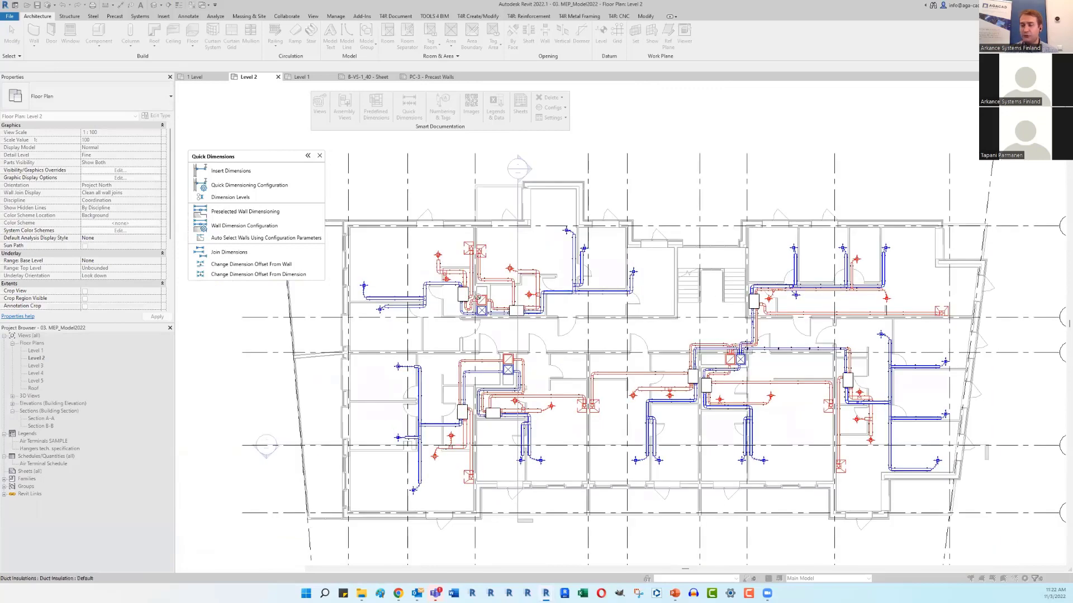
pyautogui.scroll(5, 439, 270)
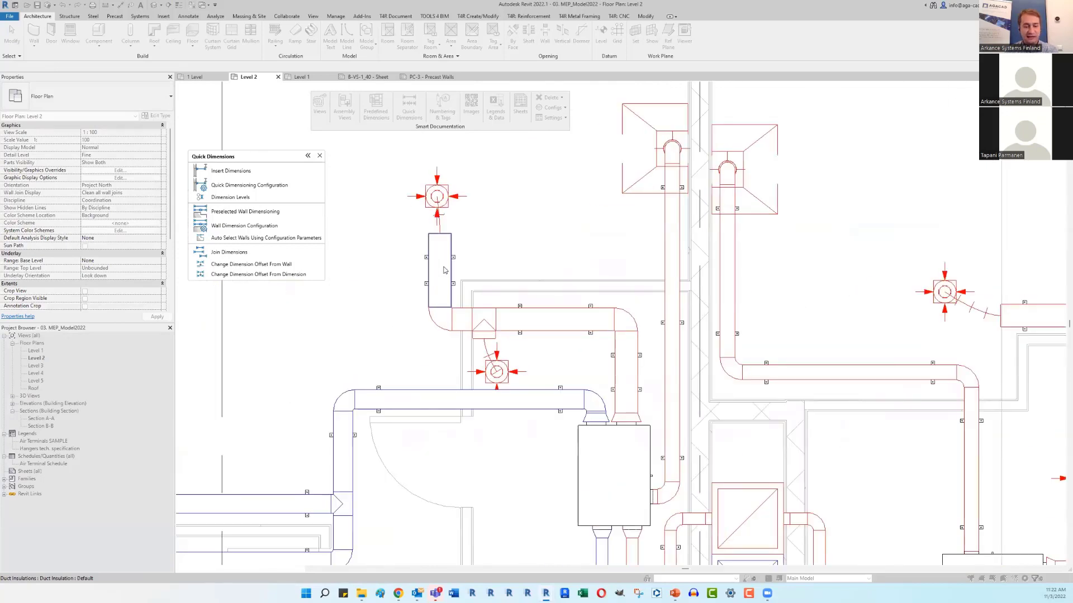
pyautogui.click(444, 270)
pyautogui.scroll(-5, 541, 282)
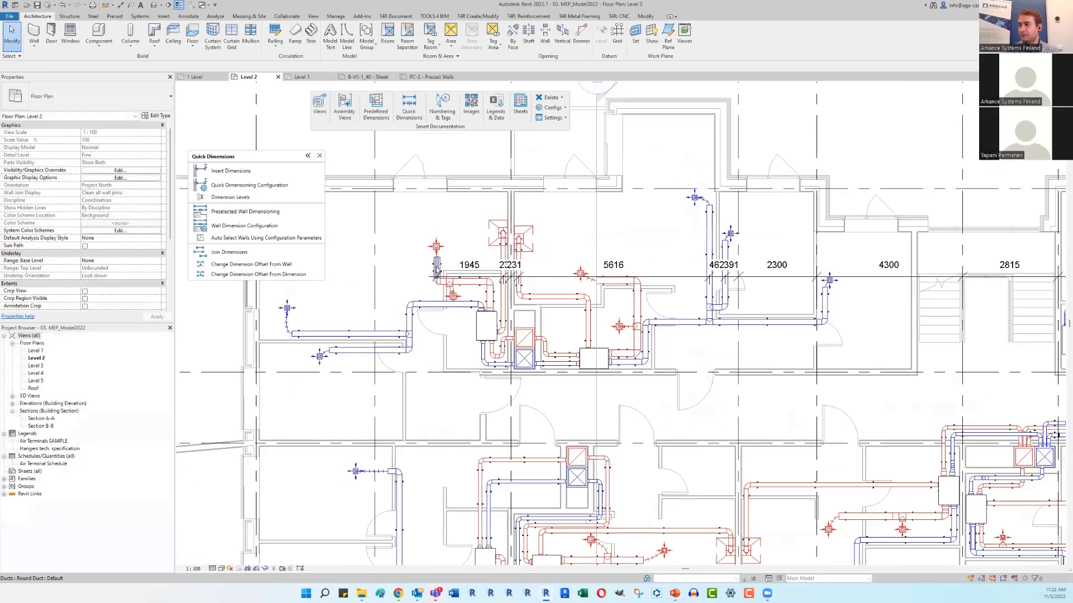
pyautogui.scroll(-3, 540, 283)
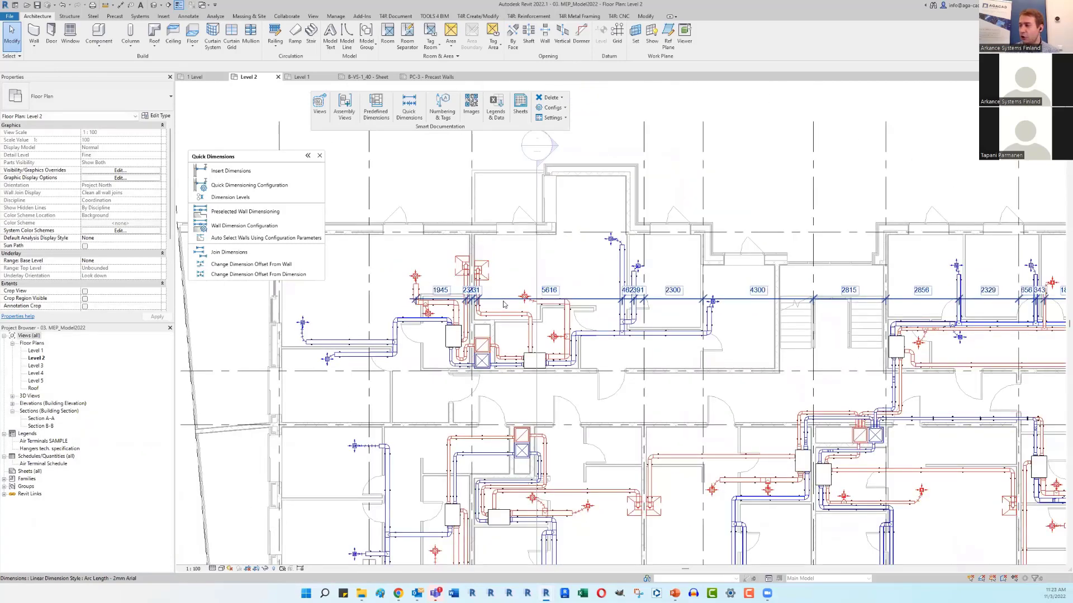
pyautogui.scroll(-2, 502, 304)
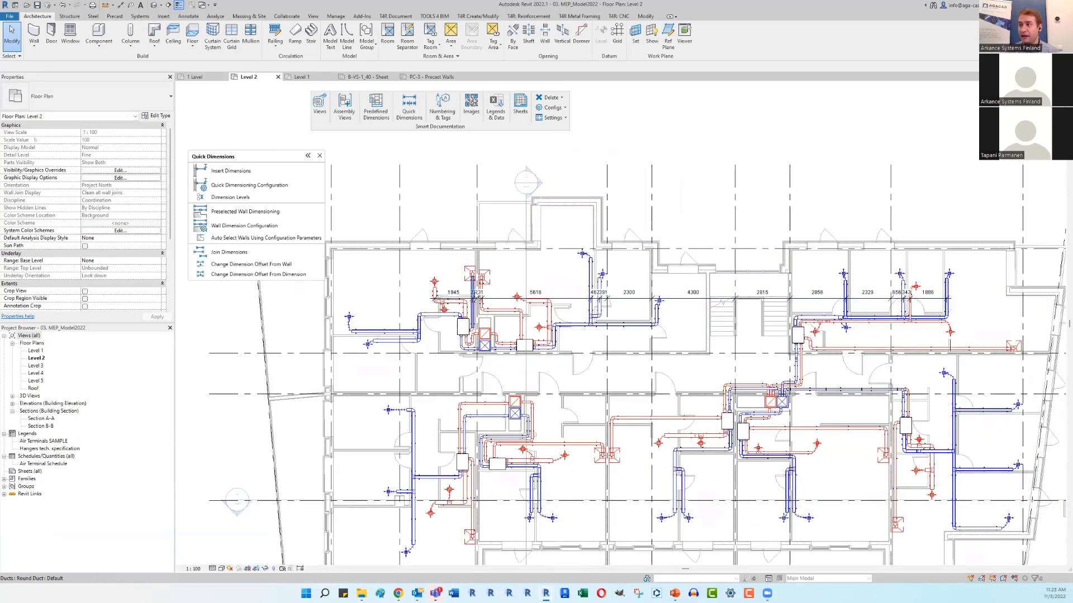
# Step: Insert a vertical dimension chain on the Level 2 plan just beside grid 2, ending at grid E
pyautogui.click(275, 175)
pyautogui.moveTo(416, 398); pyautogui.dragTo(417, 289, button='middle')
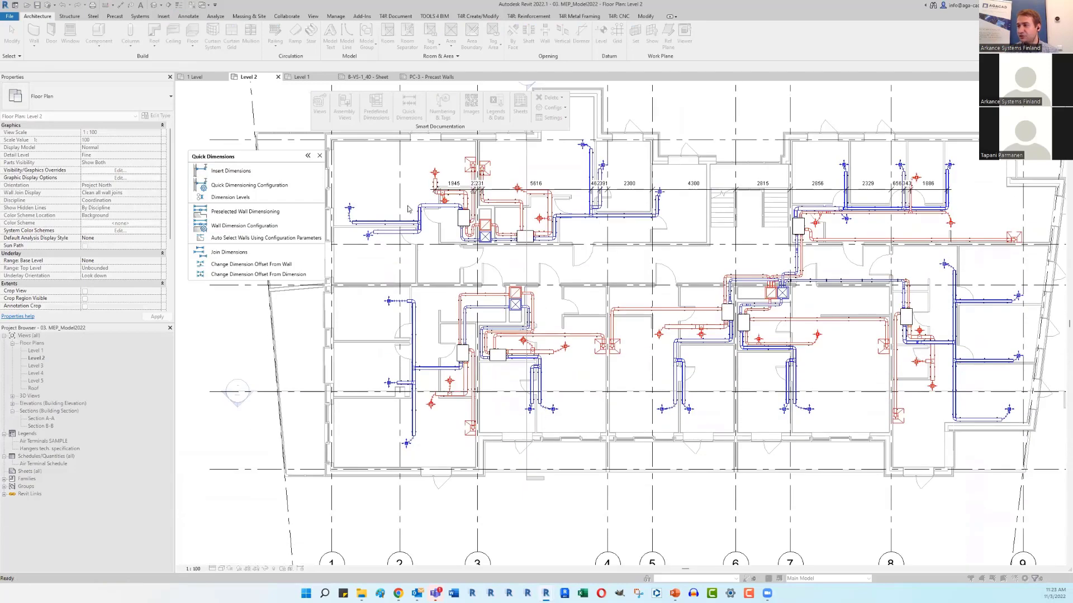
pyautogui.scroll(3, 408, 210)
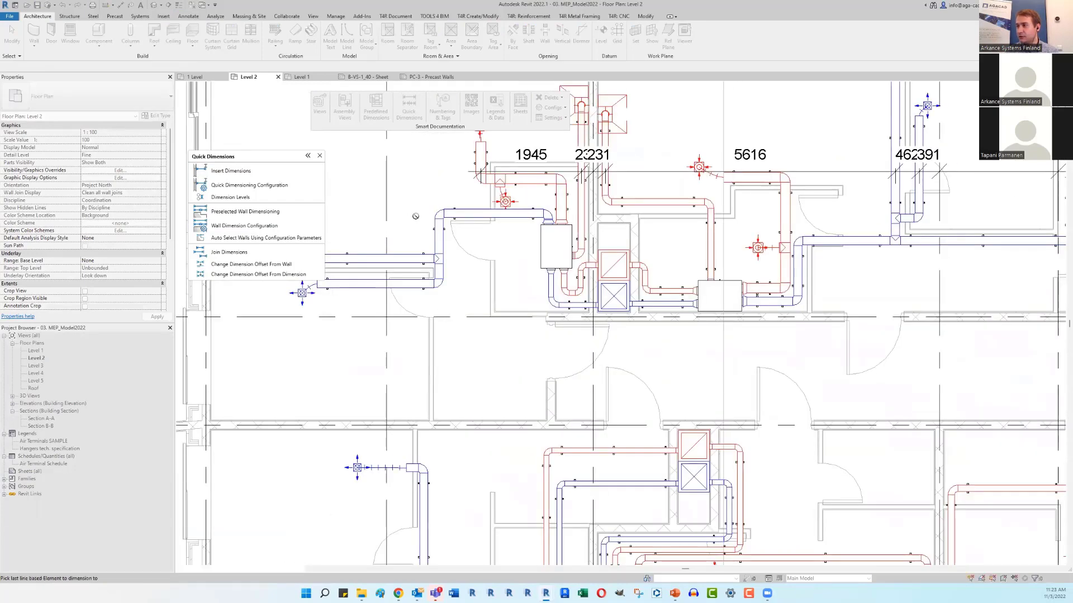
pyautogui.scroll(-3, 416, 216)
pyautogui.scroll(4, 414, 460)
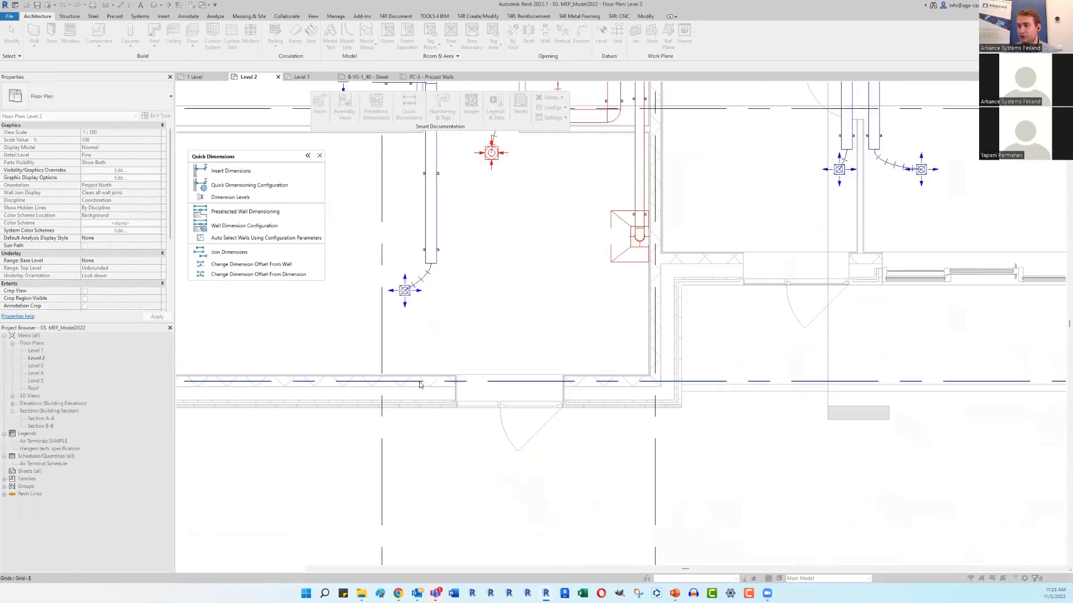
pyautogui.click(420, 385)
pyautogui.scroll(-3, 420, 384)
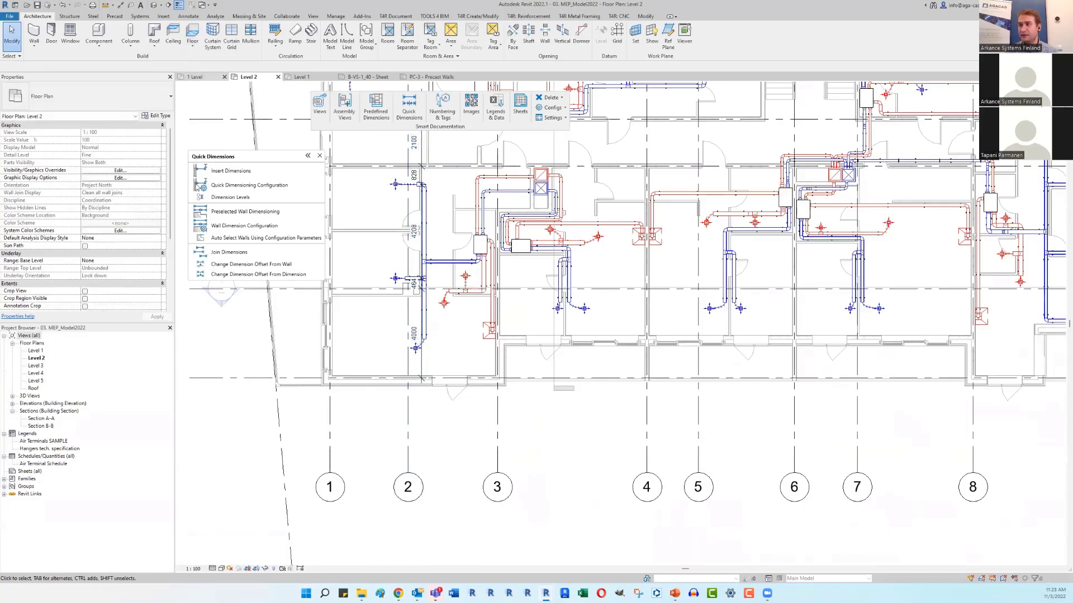
# Step: Insert a horizontal dimension chain across the ducts and walls just above grid D, ending at grid 9
pyautogui.click(224, 171)
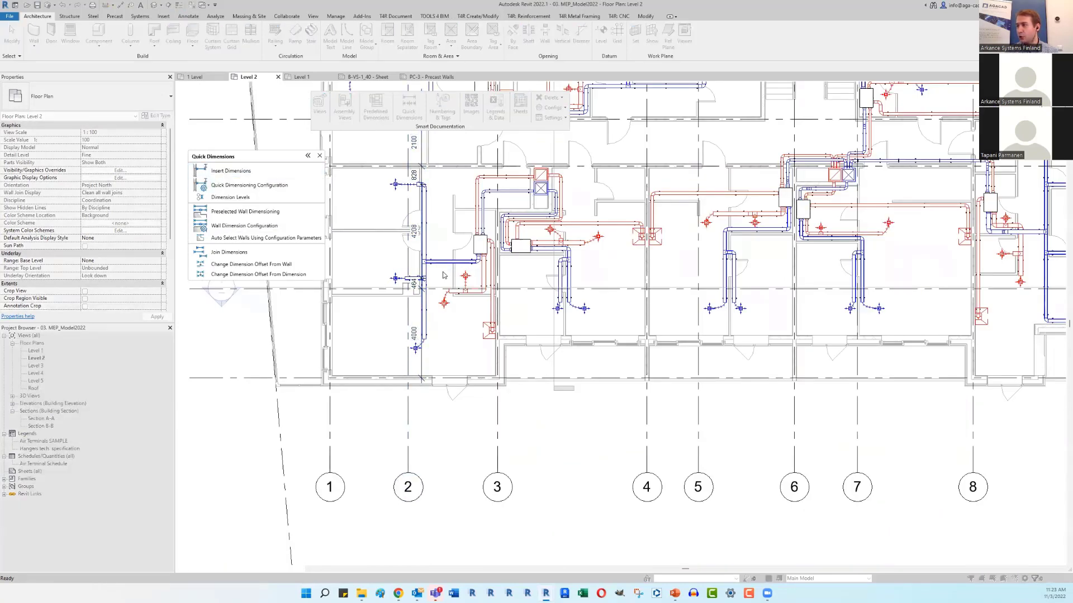
pyautogui.scroll(-3, 1001, 208)
pyautogui.scroll(5, 785, 267)
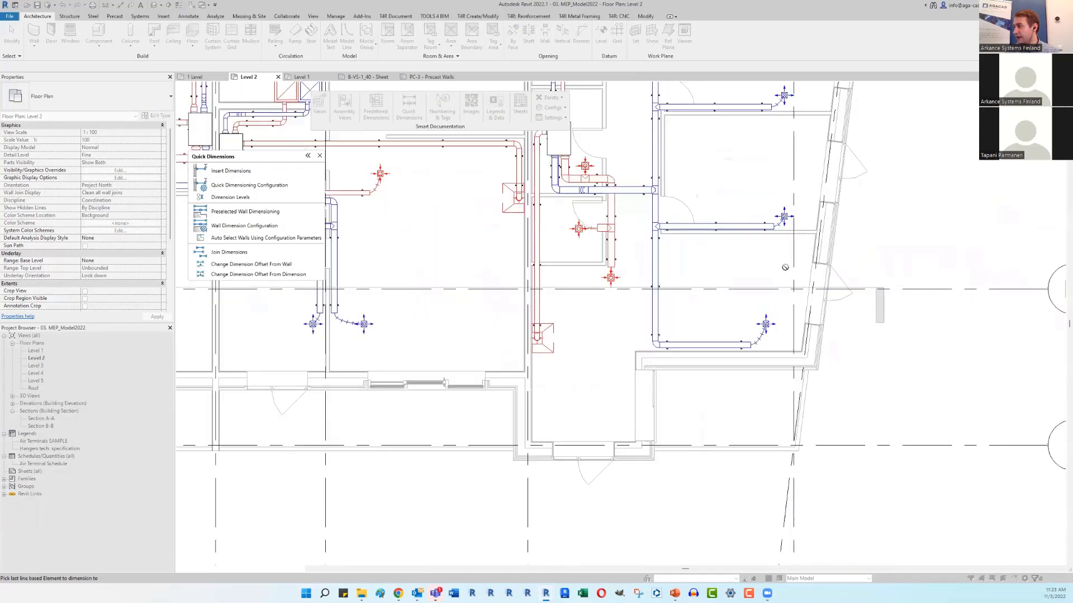
pyautogui.click(793, 265)
pyautogui.scroll(-3, 719, 300)
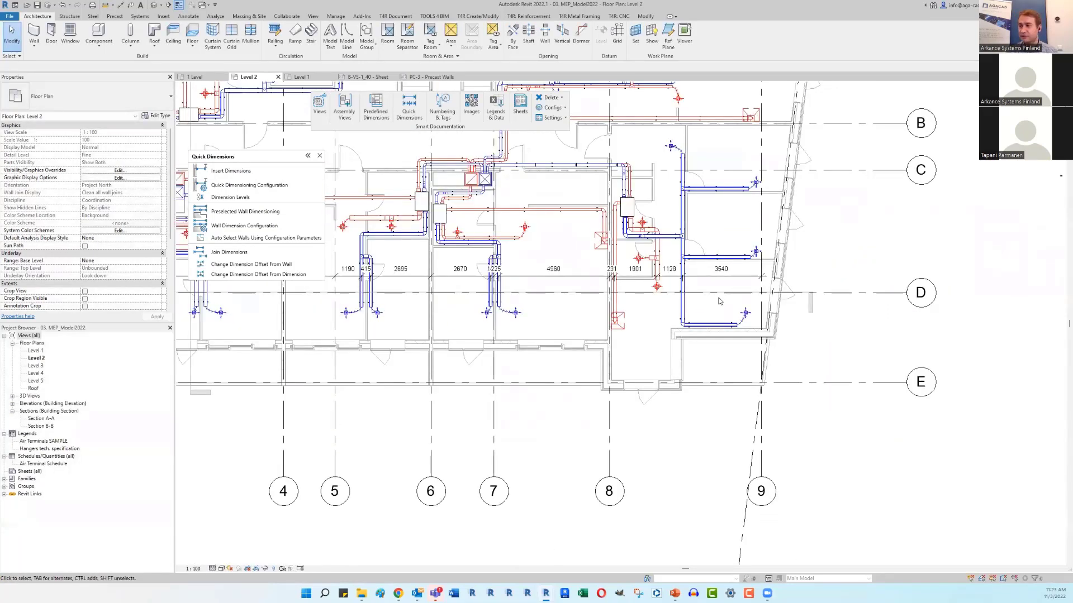
# Step: Open Section A-A and insert a dimension chain across the ducts below Level 6, ending at the round duct near grid 3
pyautogui.click(49, 420)
pyautogui.doubleClick(50, 420)
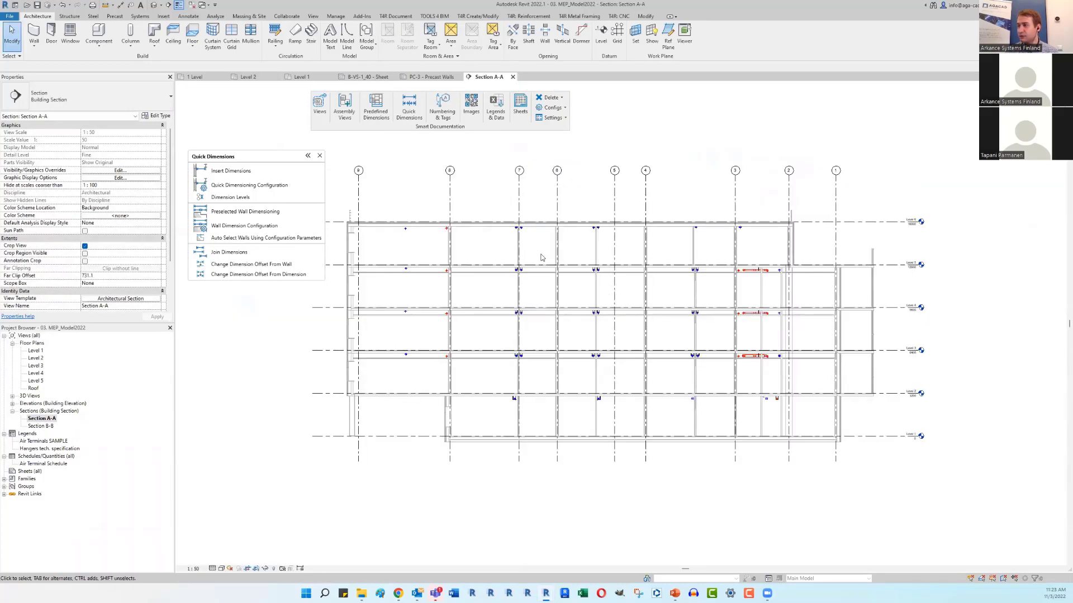
pyautogui.scroll(3, 426, 254)
pyautogui.scroll(2, 419, 262)
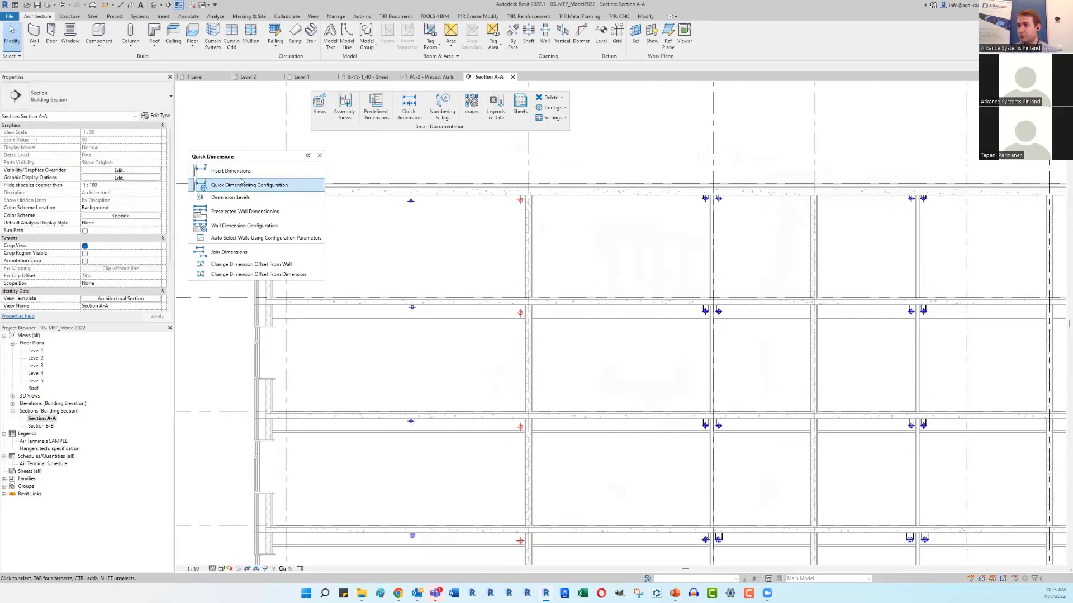
pyautogui.click(393, 212)
pyautogui.scroll(-5, 391, 211)
pyautogui.moveTo(635, 236); pyautogui.dragTo(413, 254, button='middle')
pyautogui.scroll(1, 636, 224)
pyautogui.scroll(5, 635, 225)
pyautogui.scroll(3, 568, 221)
pyautogui.click(537, 195)
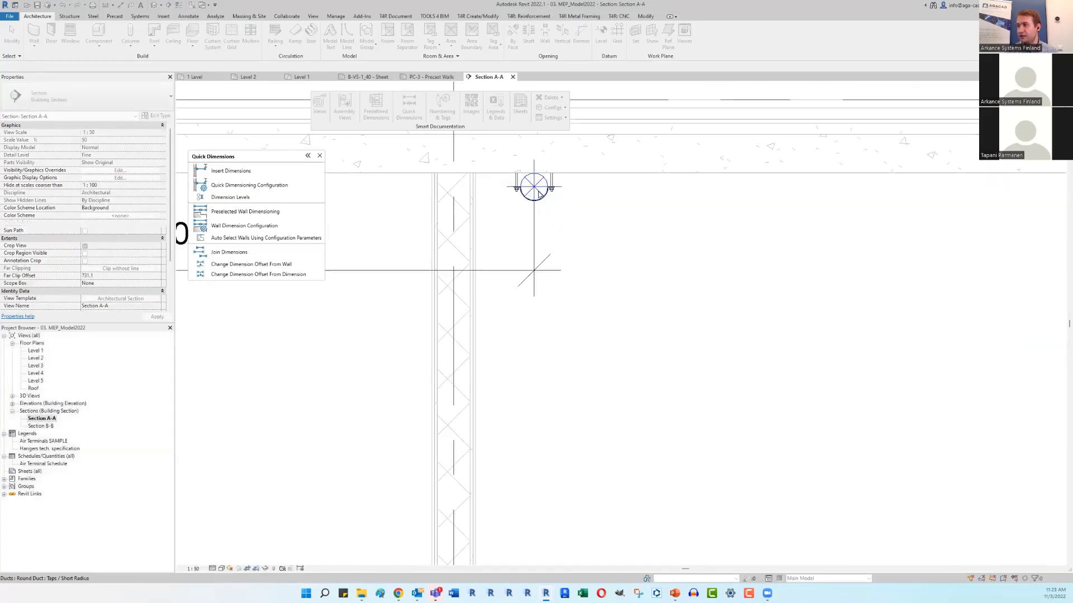
# Step: Insert a second dimension chain across the ducts below Level 5, ending at the round duct near grid 2
pyautogui.scroll(-5, 728, 286)
pyautogui.moveTo(381, 314); pyautogui.dragTo(712, 294, button='middle')
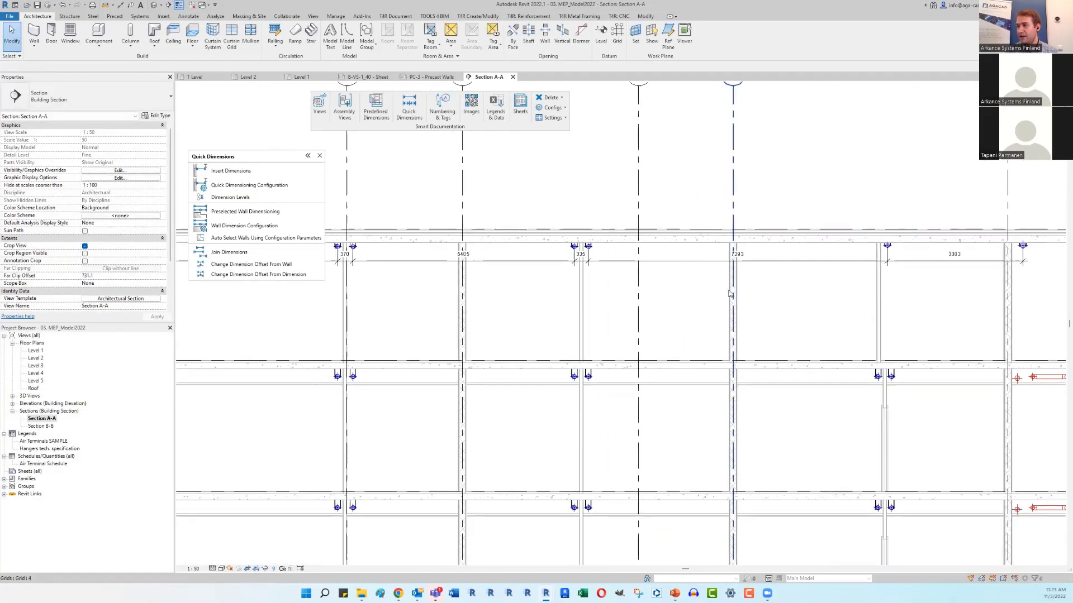
pyautogui.scroll(-3, 660, 273)
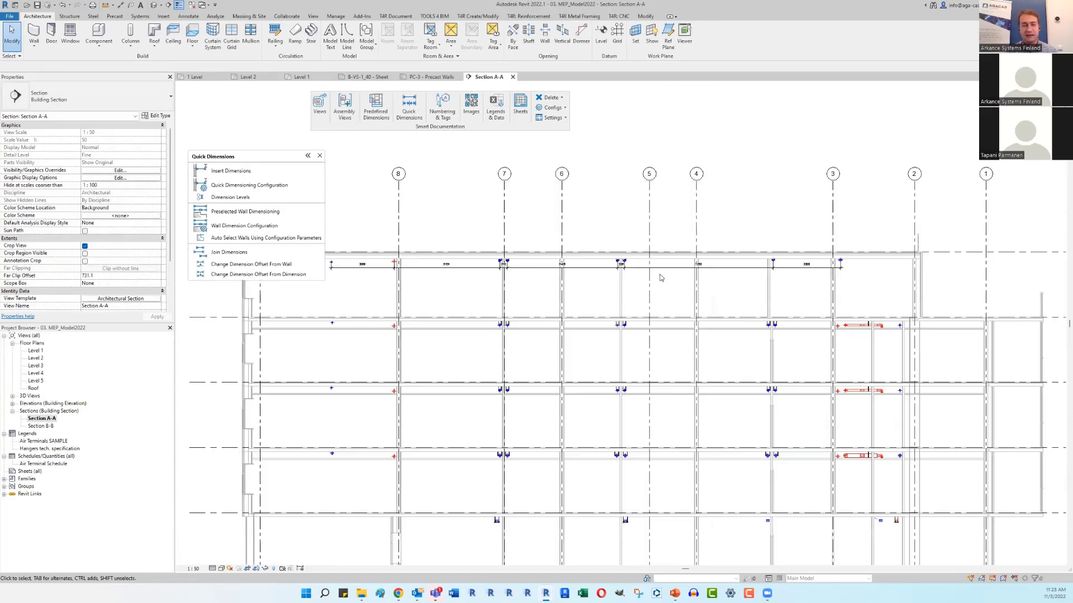
pyautogui.click(230, 170)
pyautogui.scroll(5, 318, 351)
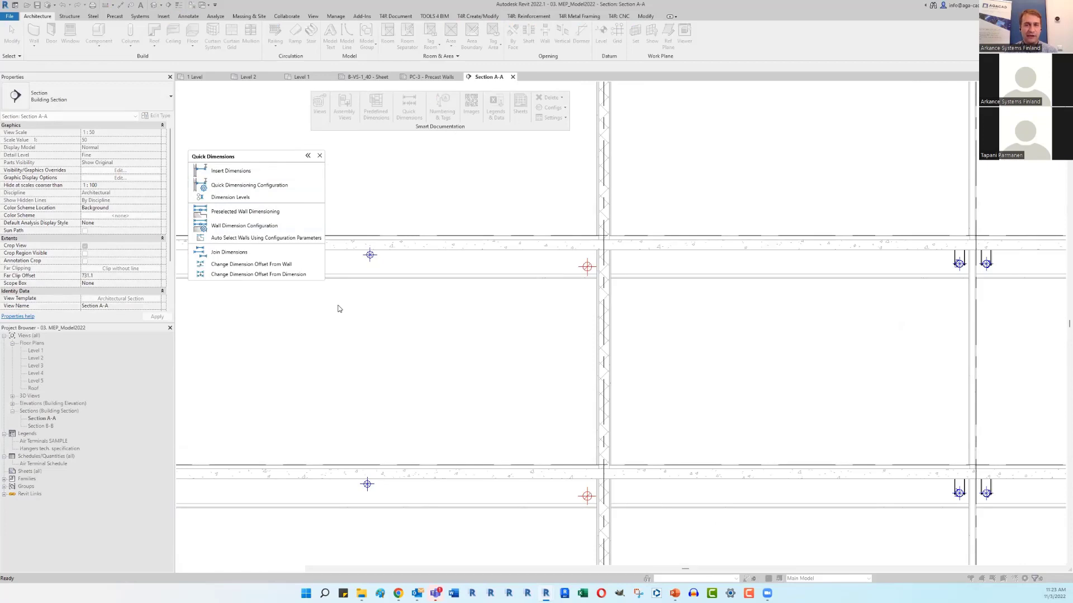
pyautogui.scroll(-5, 340, 309)
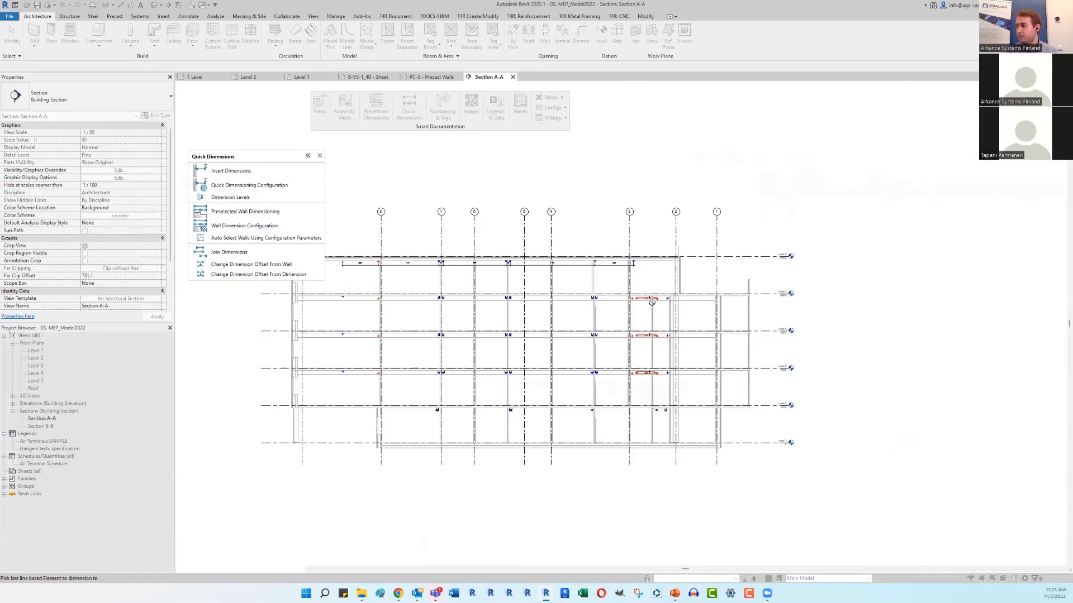
pyautogui.scroll(5, 676, 307)
pyautogui.scroll(5, 676, 307)
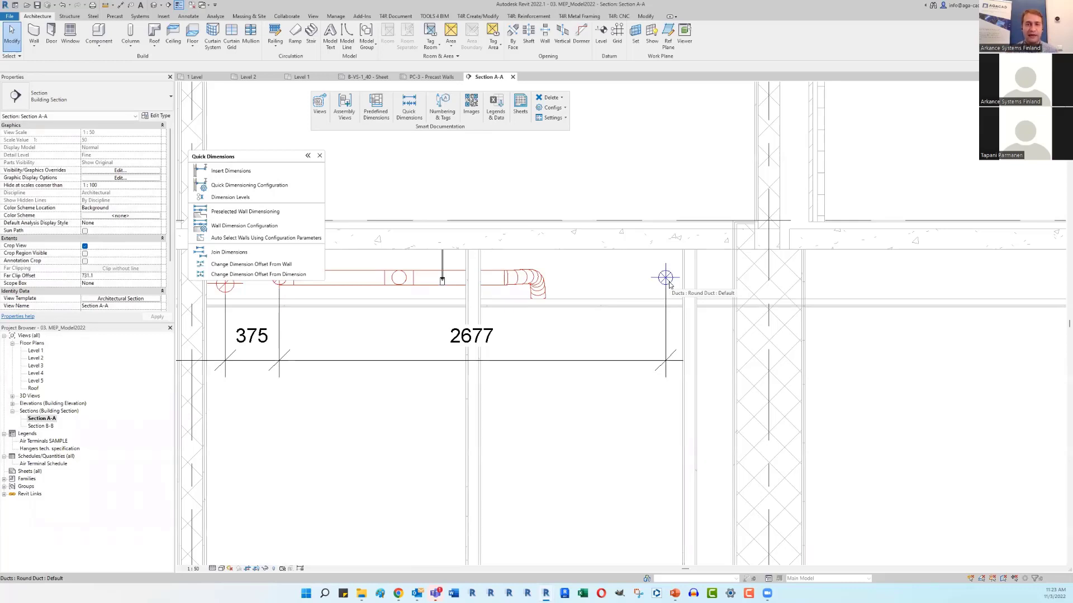
pyautogui.scroll(-5, 581, 227)
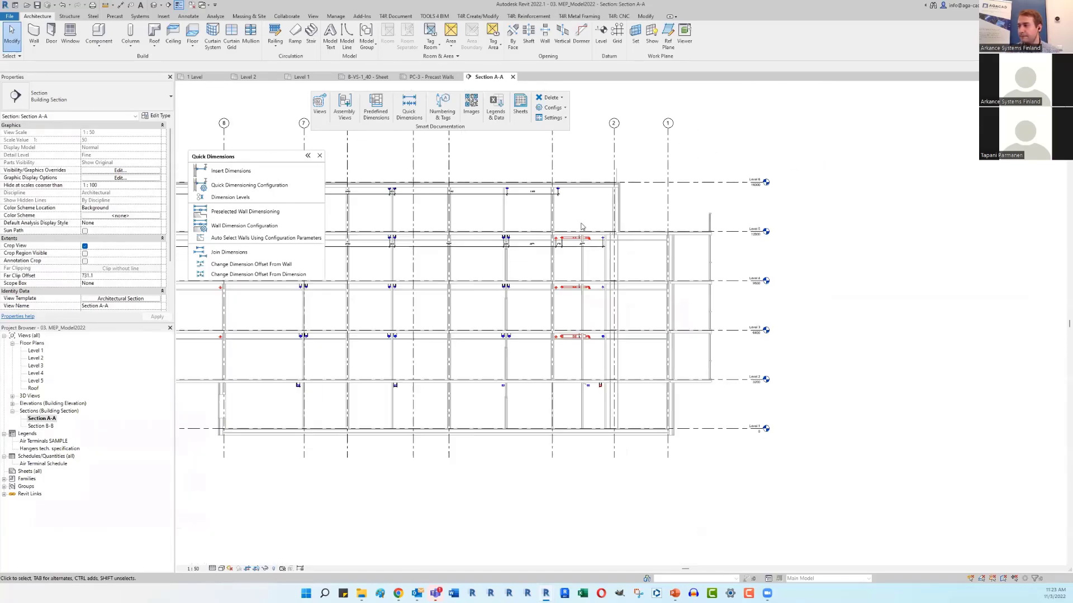
# Step: Open Section B-B and examine the duct dimension chains on its storeys
pyautogui.doubleClick(41, 426)
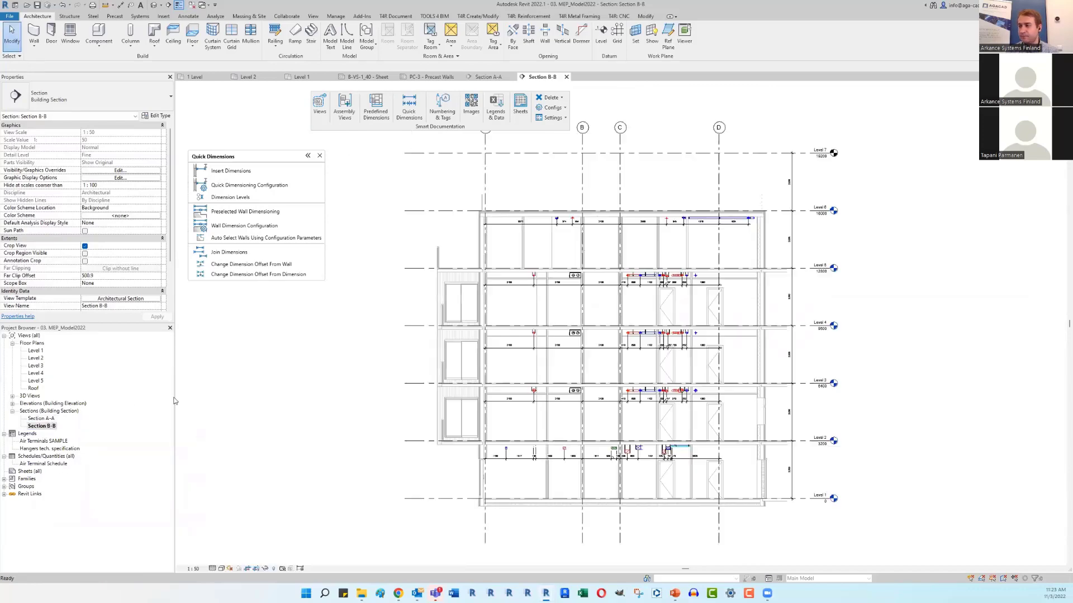
pyautogui.scroll(6, 708, 405)
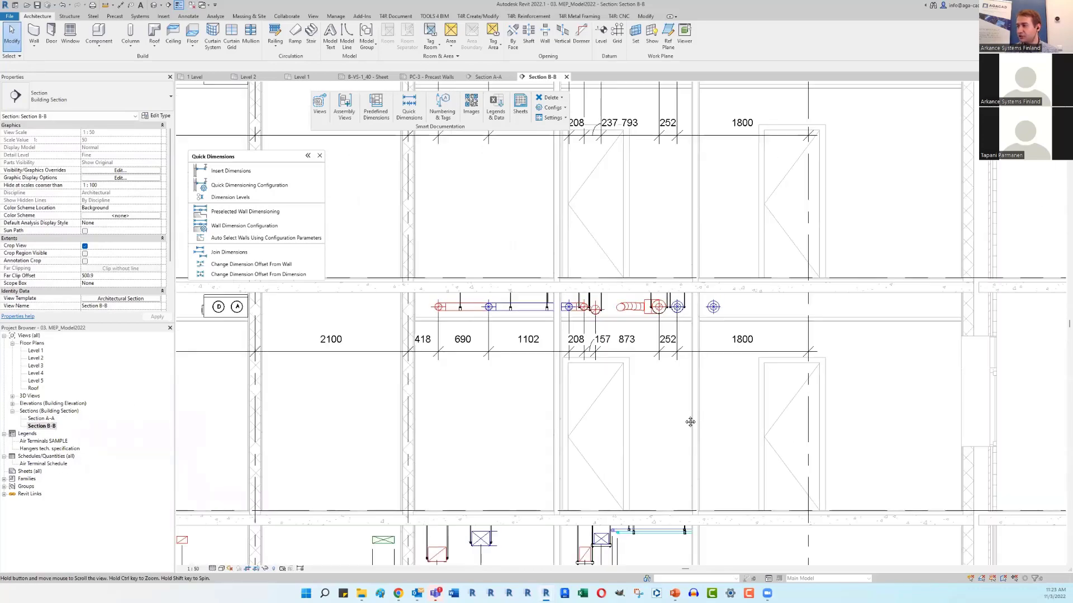
pyautogui.moveTo(688, 421); pyautogui.dragTo(633, 442, button='middle')
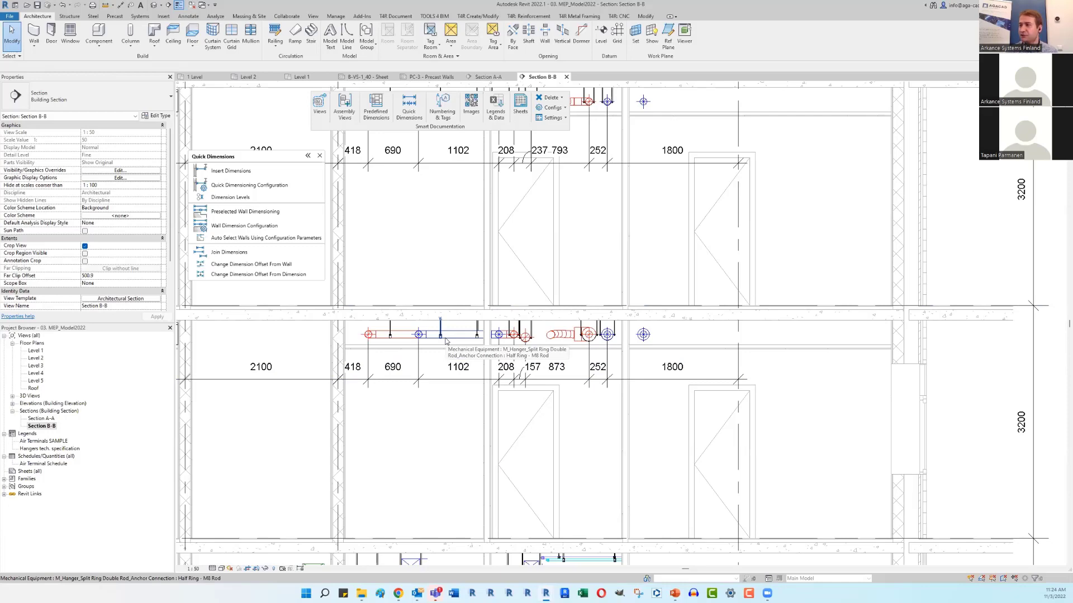
pyautogui.scroll(-5, 415, 266)
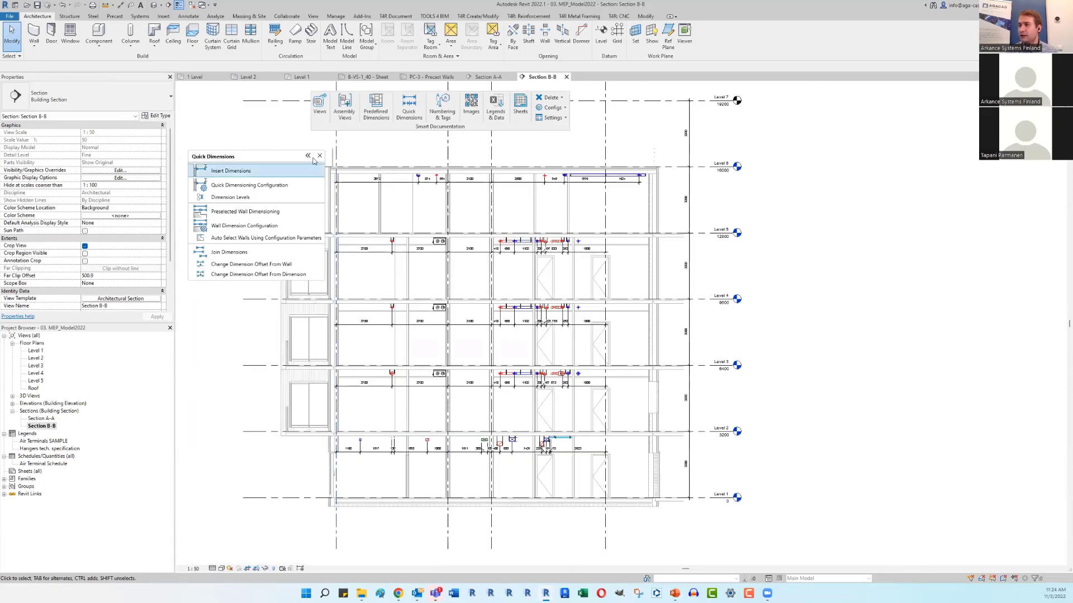
# Step: Close the Quick Dimensions tools and switch to the Level 1 floor plan of the 04. Structural model
pyautogui.click(320, 155)
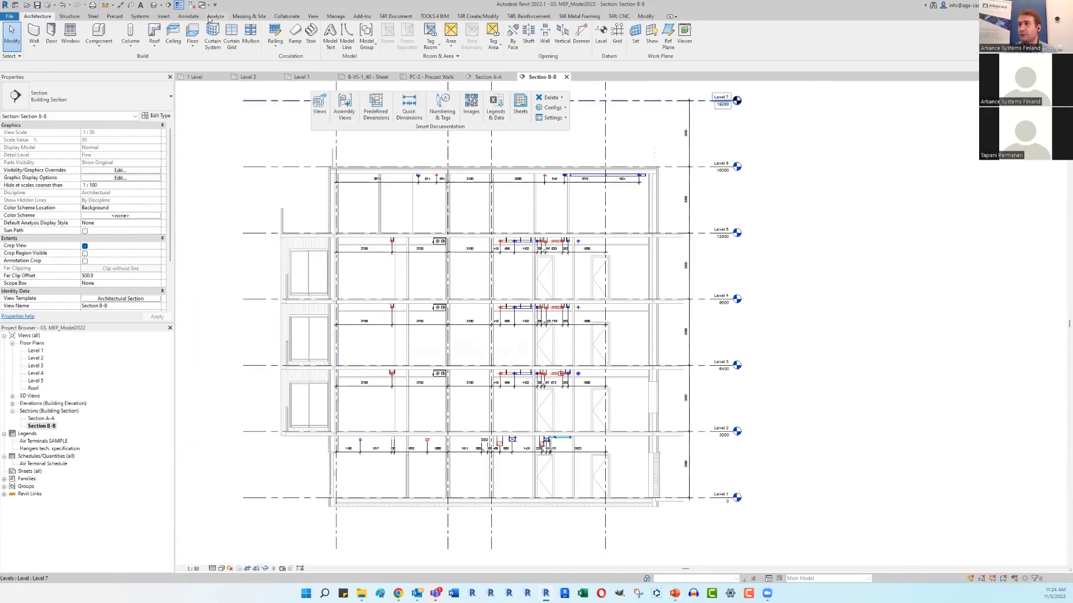
pyautogui.click(204, 5)
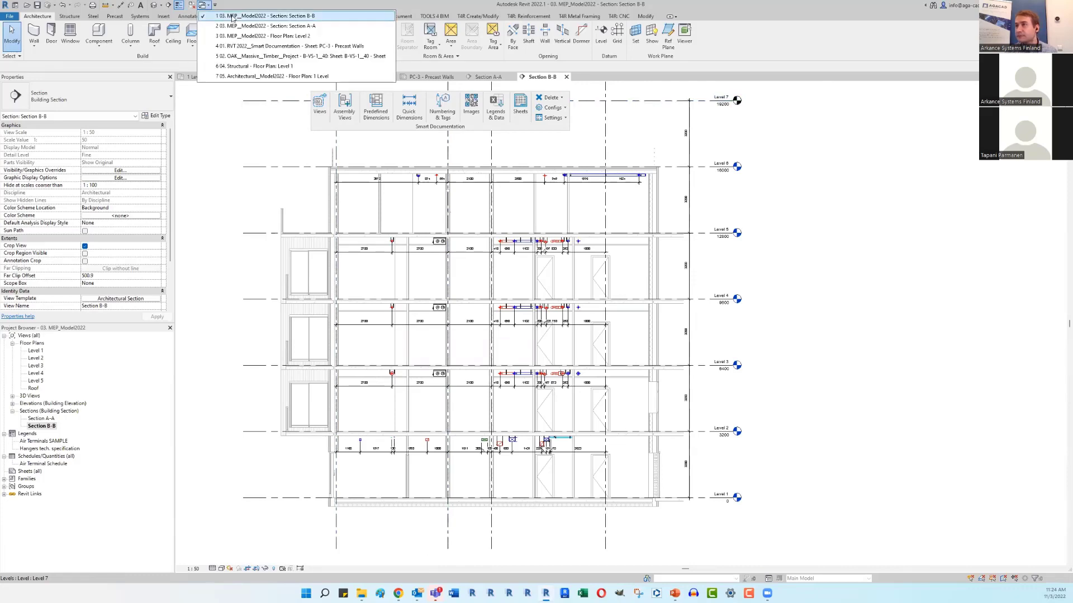
pyautogui.click(282, 67)
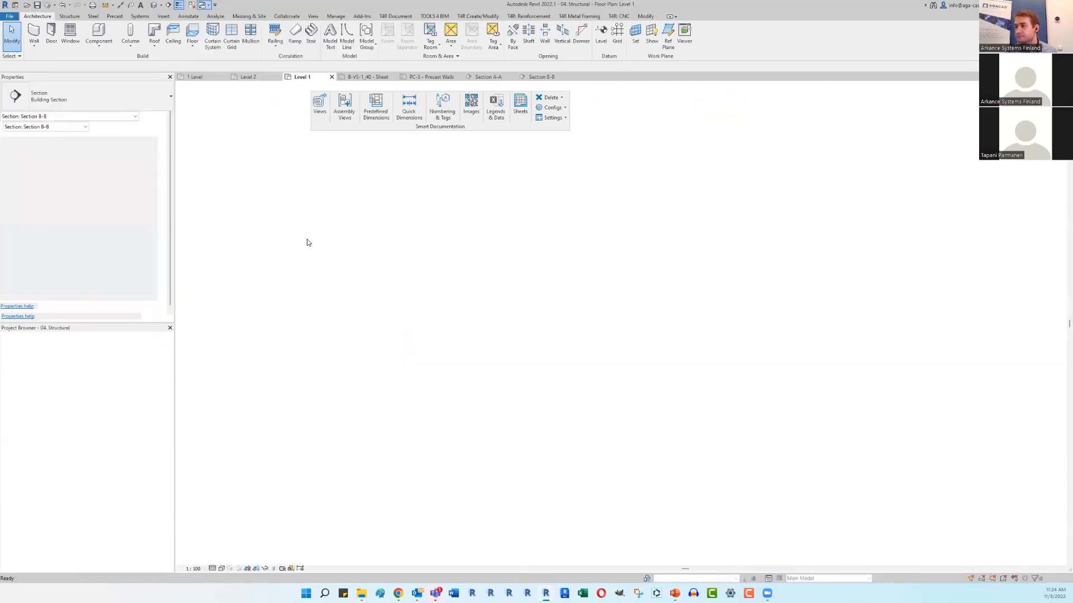
pyautogui.moveTo(601, 317); pyautogui.dragTo(396, 359, button='middle')
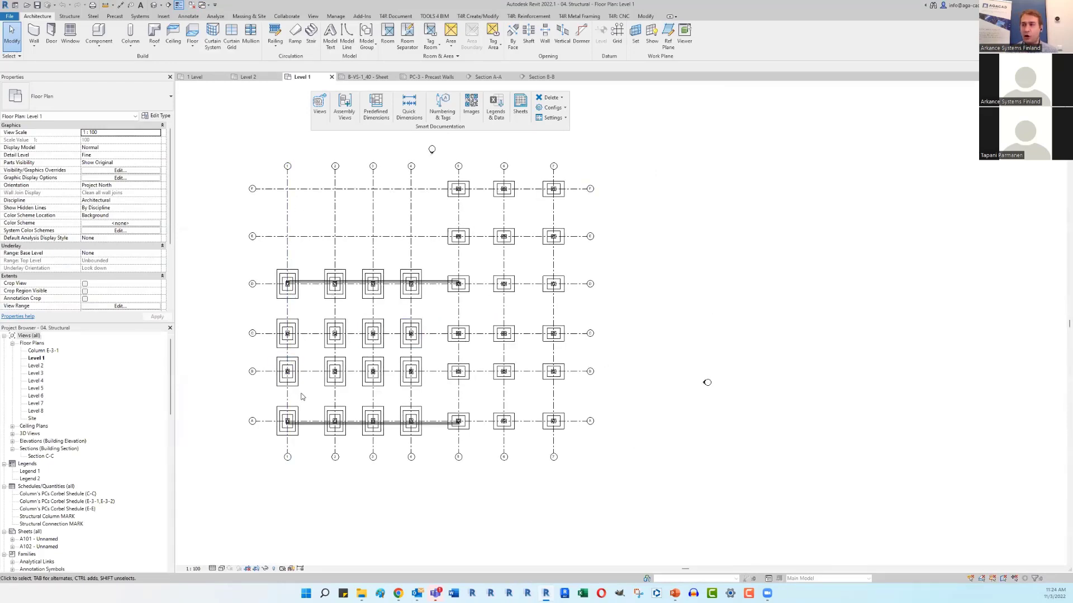
# Step: Open Section C-C and inspect the PCs_Connection PCs 7 at the outer column on Level 2
pyautogui.doubleClick(43, 457)
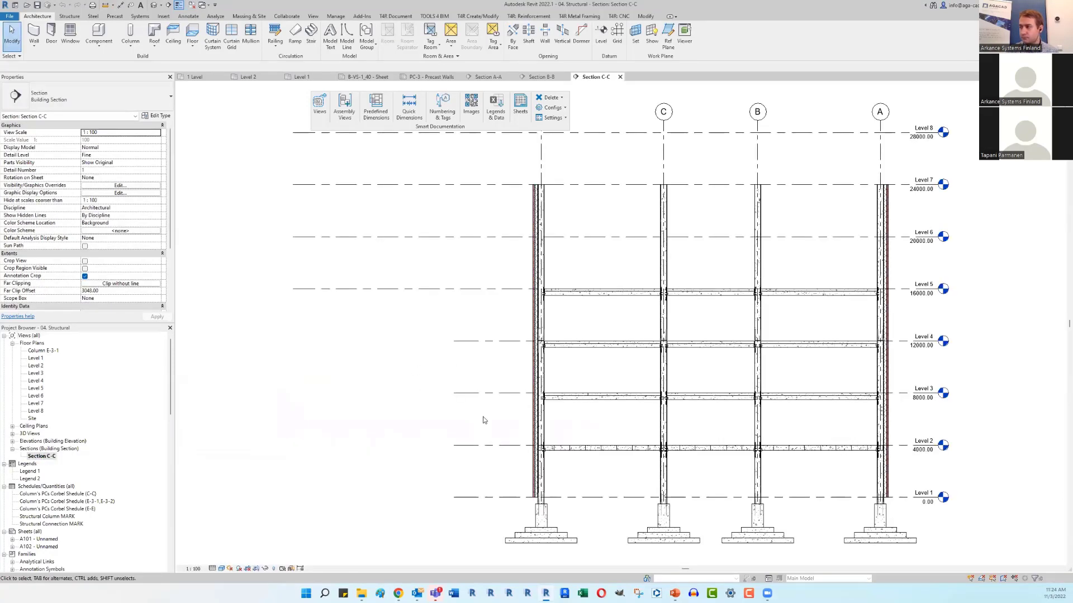
pyautogui.moveTo(481, 419); pyautogui.dragTo(333, 352, button='middle')
pyautogui.scroll(5, 388, 382)
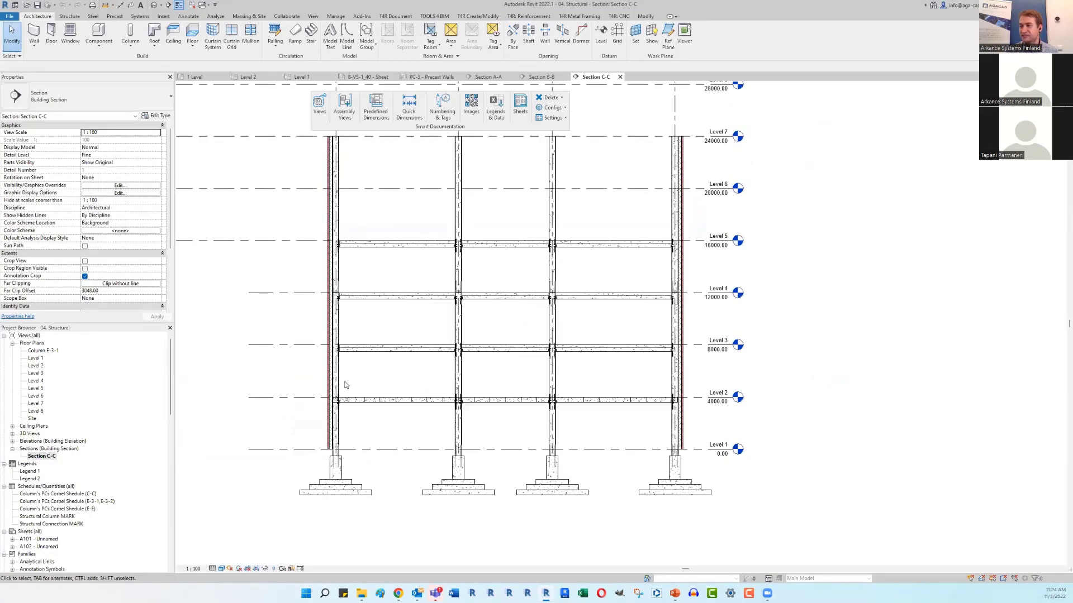
pyautogui.scroll(4, 337, 414)
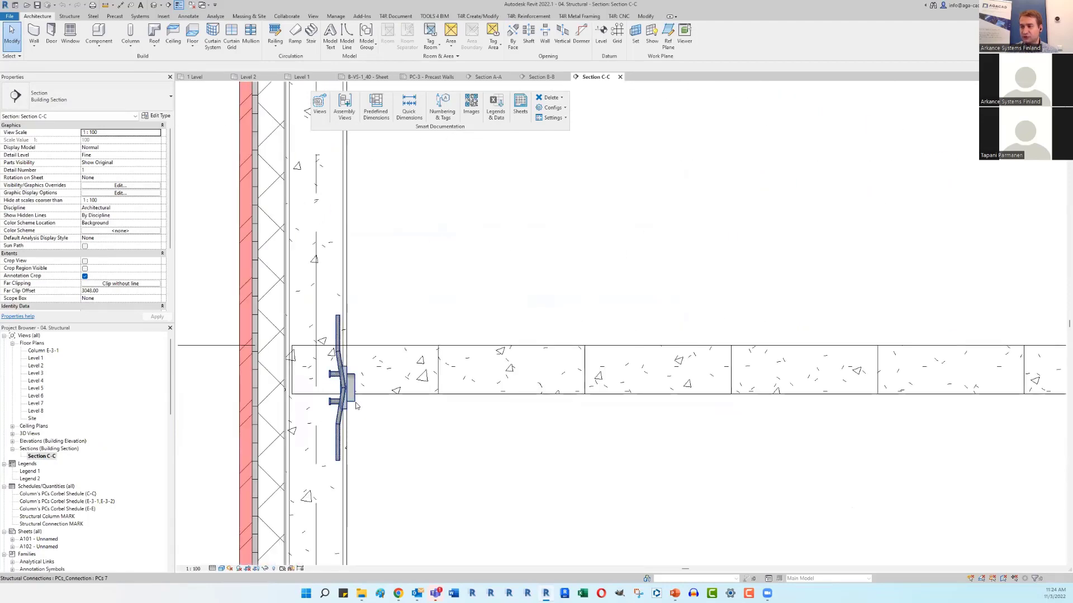
pyautogui.click(354, 405)
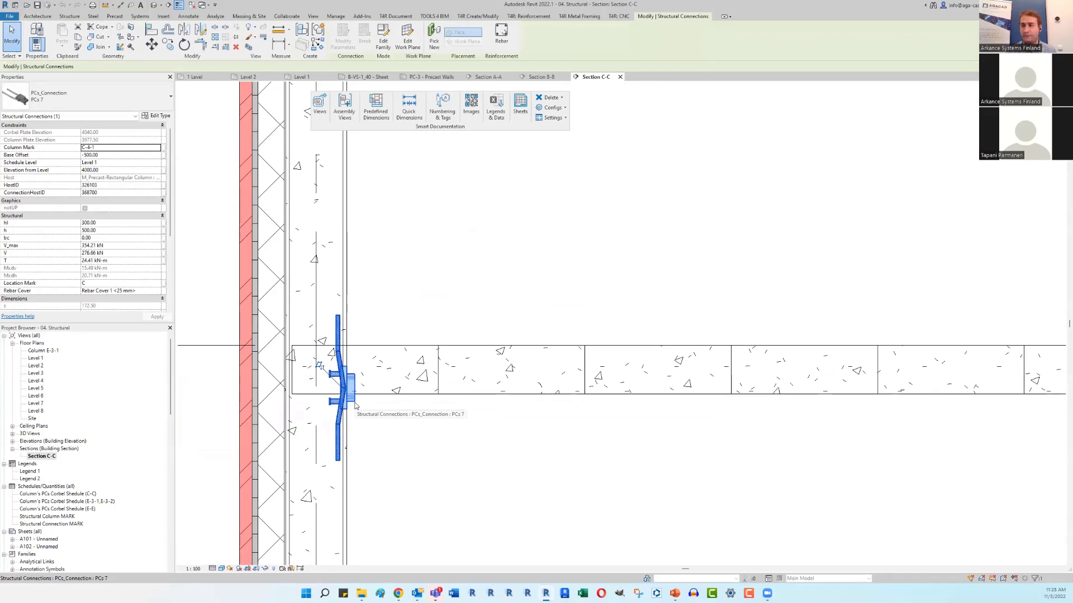
pyautogui.scroll(-6, 378, 314)
pyautogui.click(384, 313)
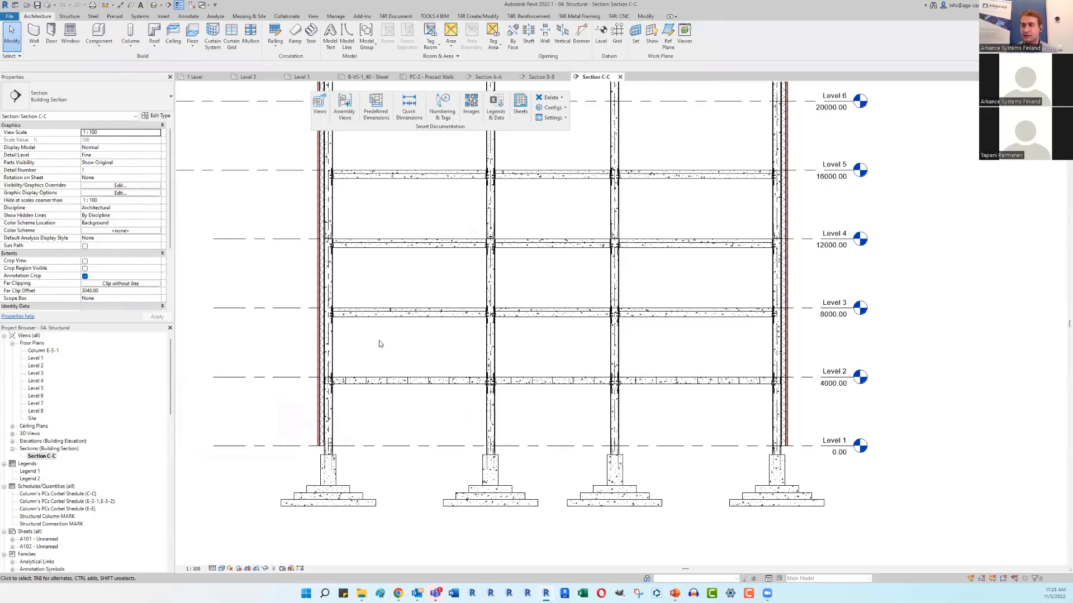
pyautogui.moveTo(367, 350); pyautogui.dragTo(497, 351, button='middle')
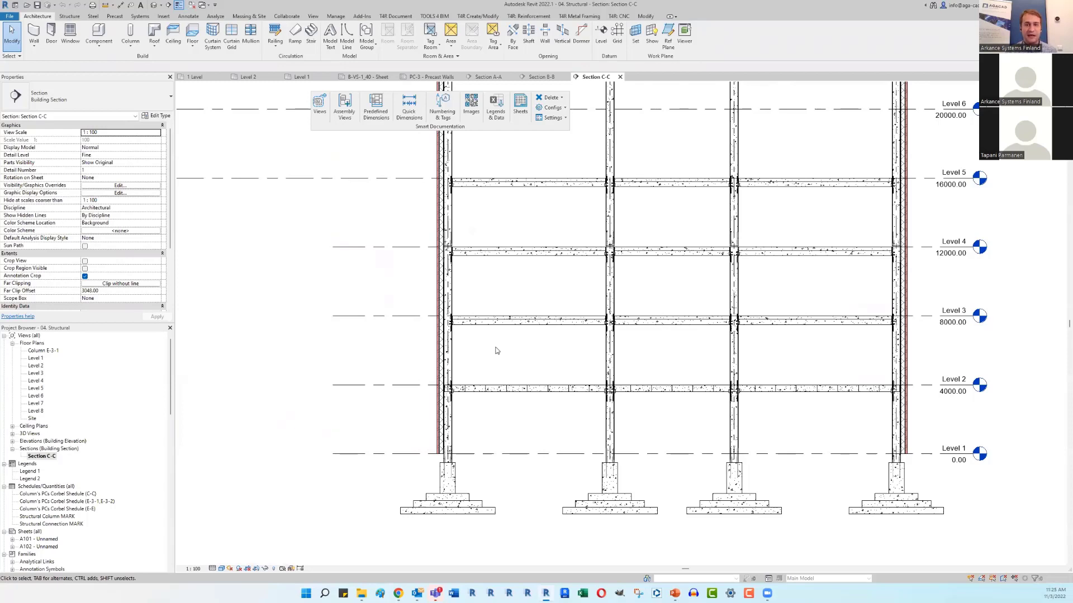
# Step: Tag the columns and connections in Section C-C using the STR Columns & Connections configuration
pyautogui.click(442, 107)
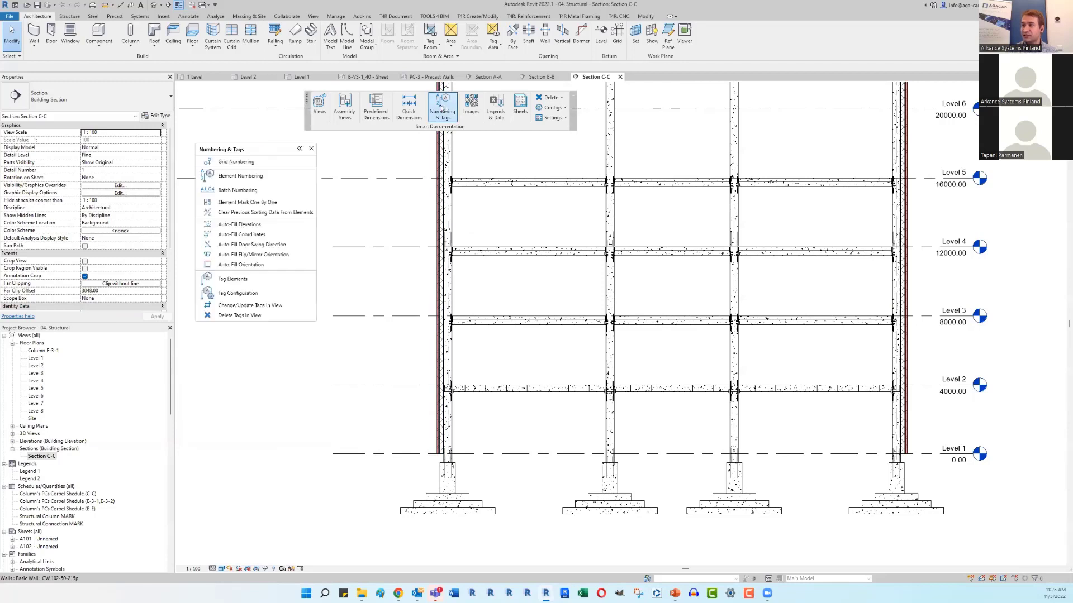
pyautogui.click(270, 285)
pyautogui.click(389, 329)
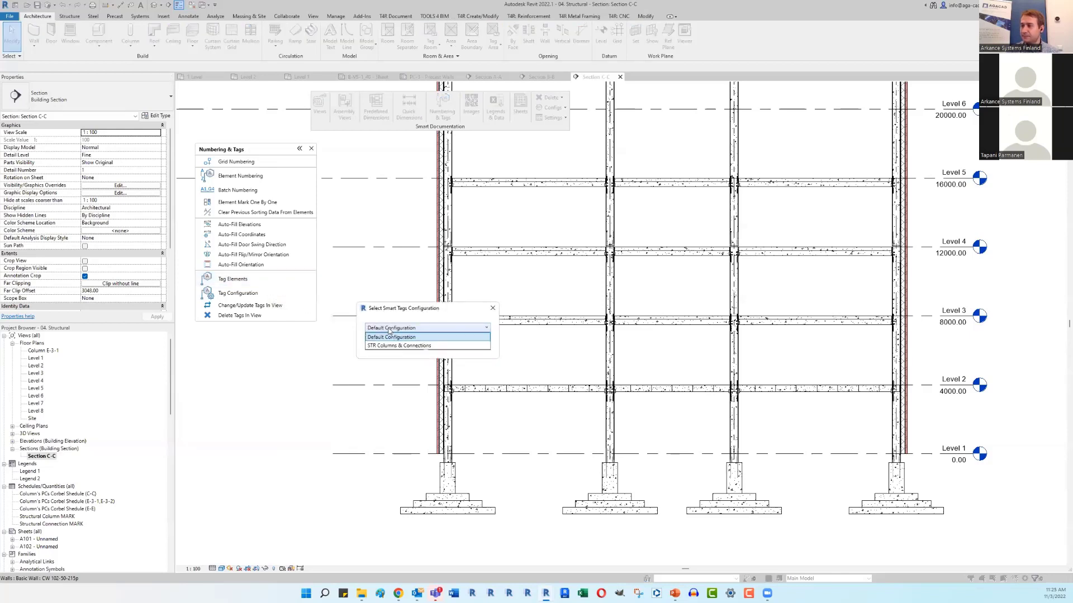
pyautogui.click(397, 345)
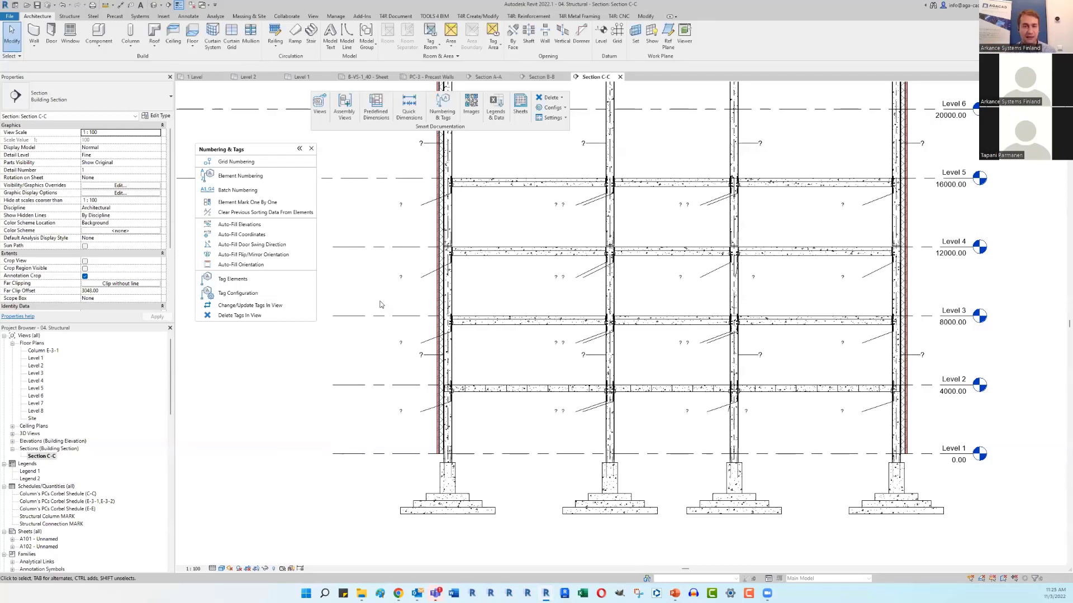
pyautogui.scroll(5, 417, 296)
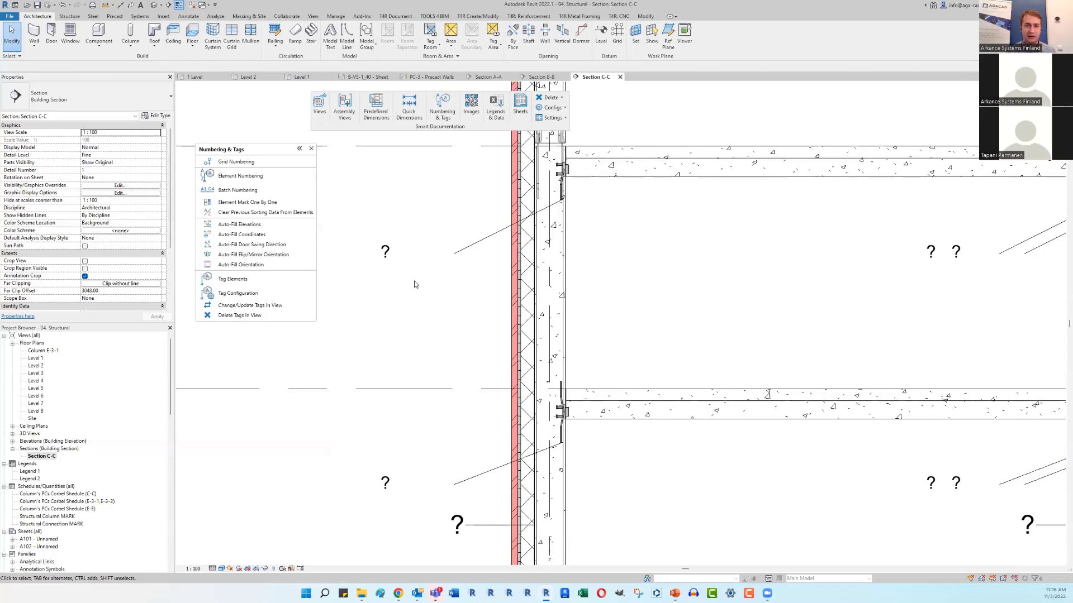
pyautogui.scroll(-5, 416, 282)
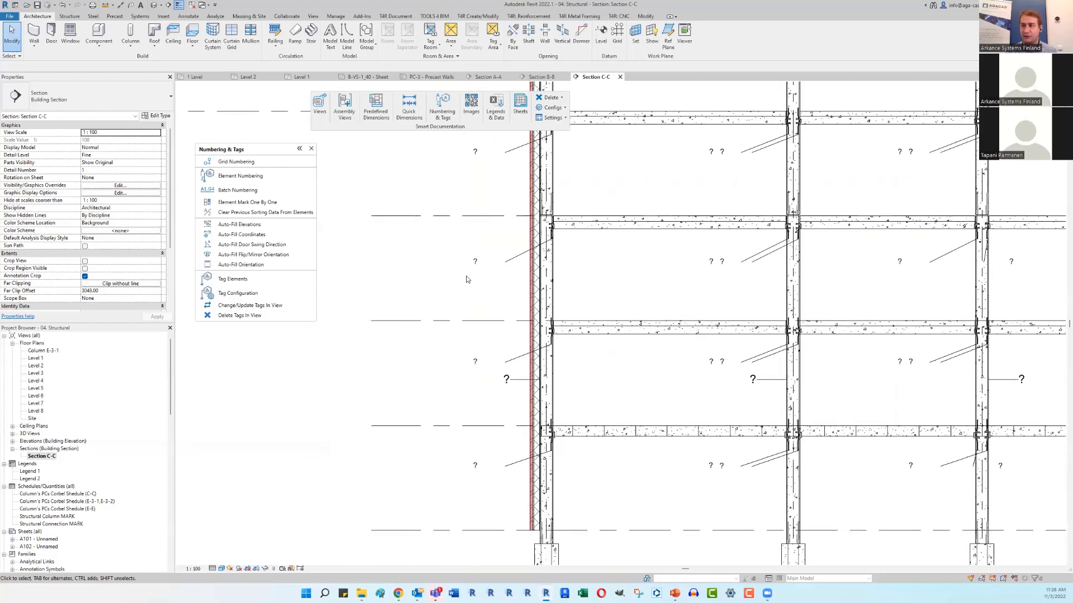
# Step: Batch-number the structural columns and connections using the STR Columns and Connections configuration
pyautogui.click(281, 181)
pyautogui.click(547, 199)
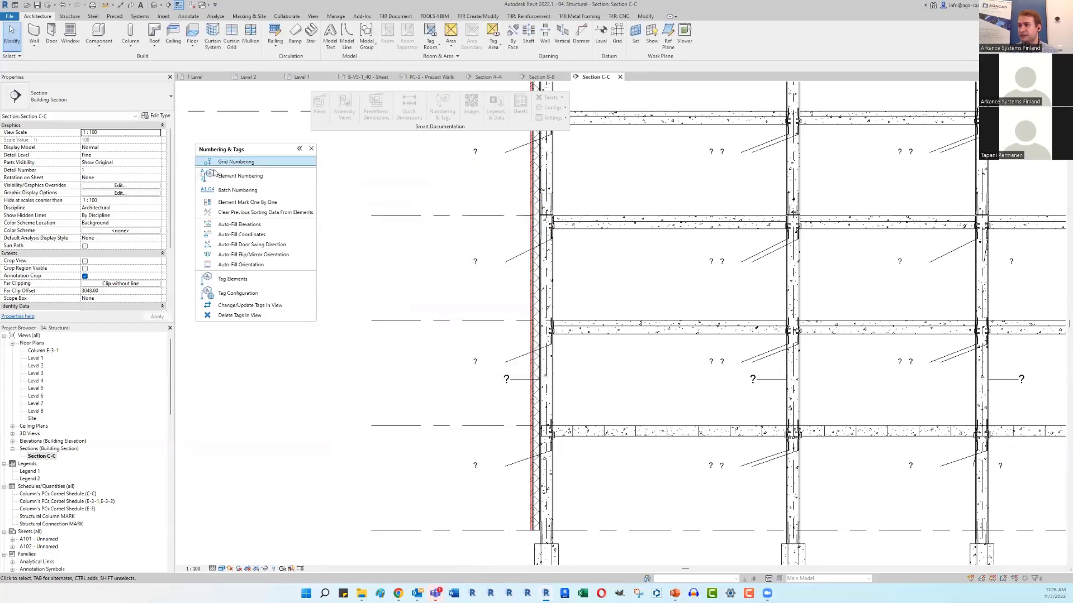
pyautogui.click(237, 190)
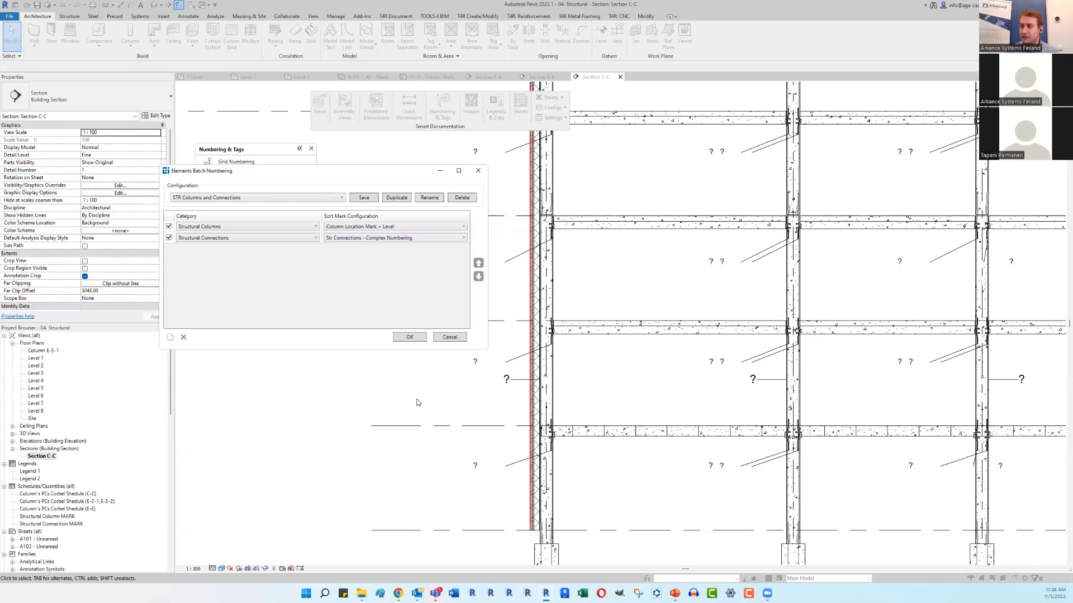
pyautogui.click(411, 339)
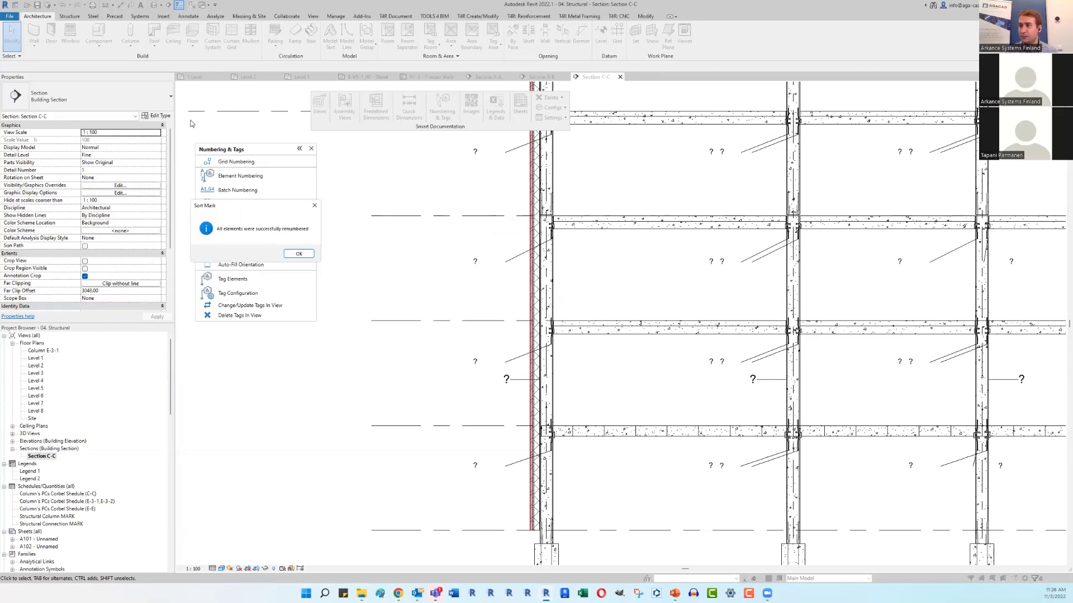
pyautogui.moveTo(263, 213); pyautogui.dragTo(448, 263)
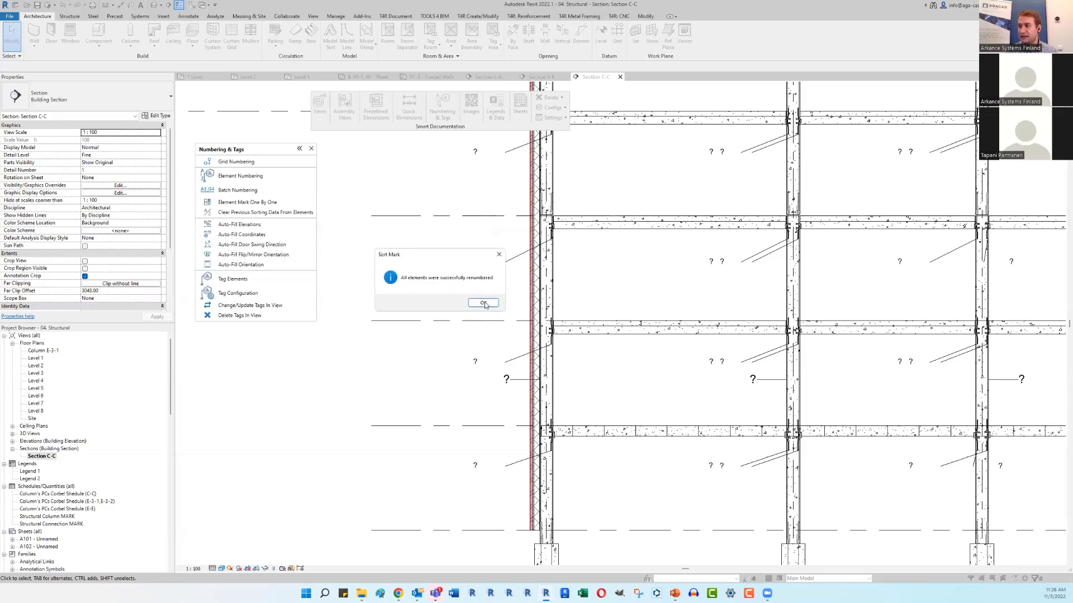
pyautogui.click(483, 304)
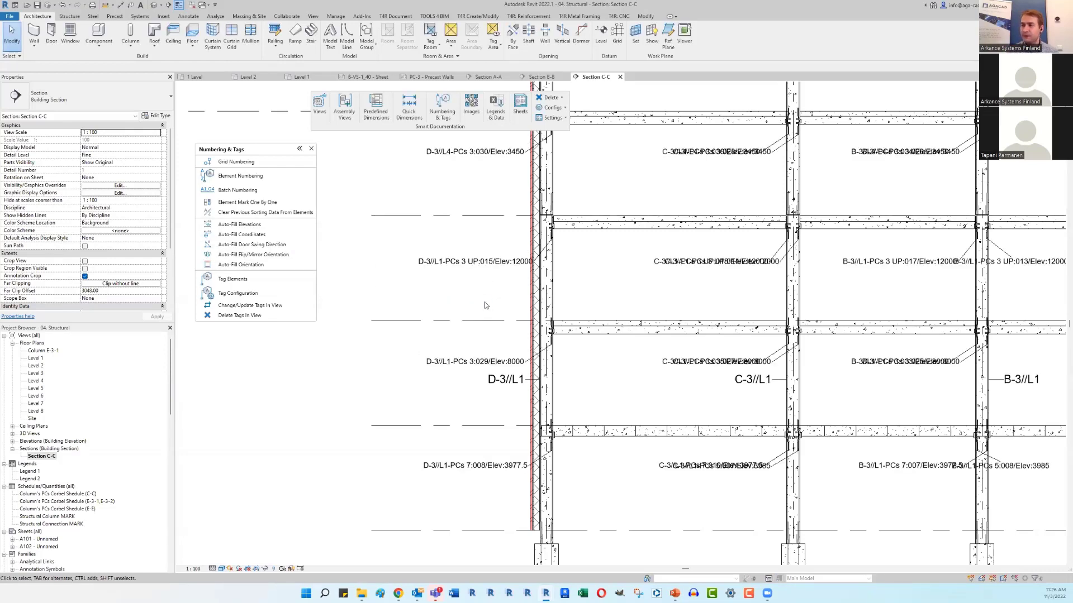
# Step: Update the tags in Section C-C using the STR Columns & Connections configuration
pyautogui.scroll(-3, 485, 305)
pyautogui.moveTo(567, 277); pyautogui.dragTo(507, 327, button='middle')
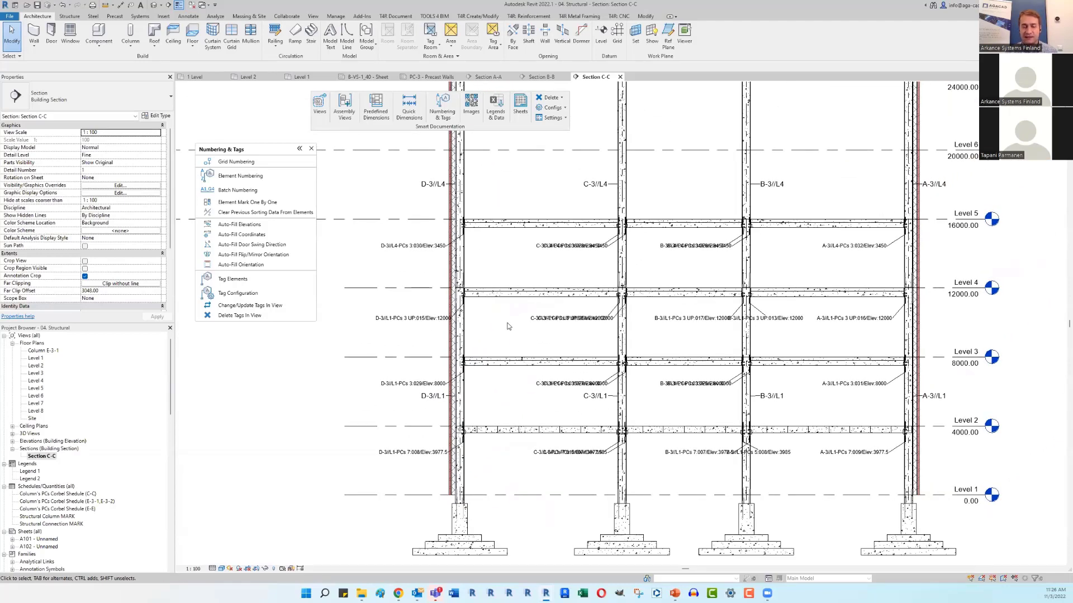
pyautogui.scroll(3, 507, 326)
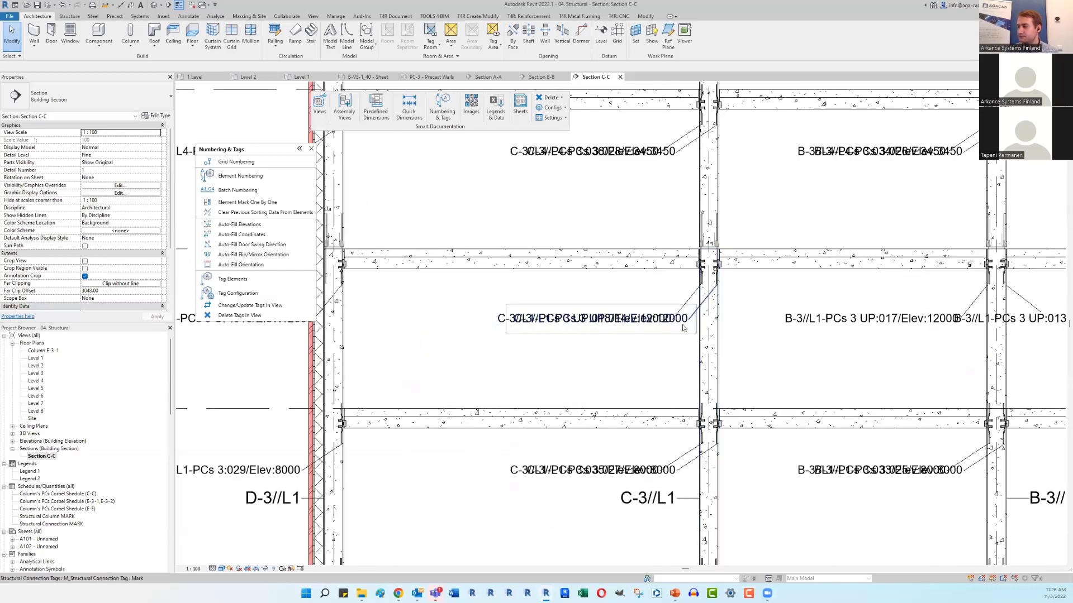
pyautogui.scroll(-2, 693, 327)
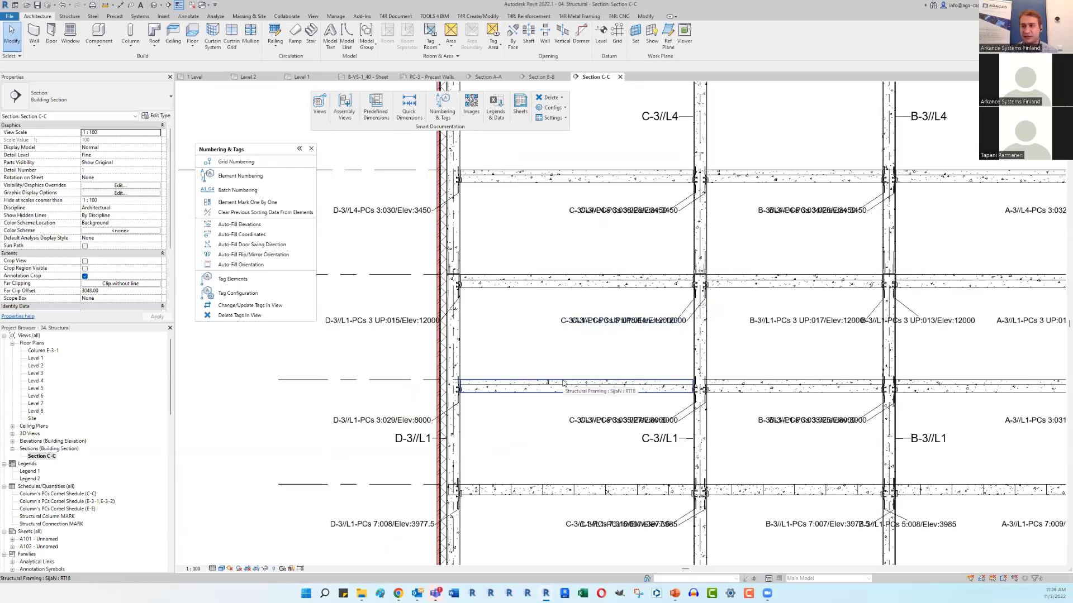
pyautogui.click(256, 306)
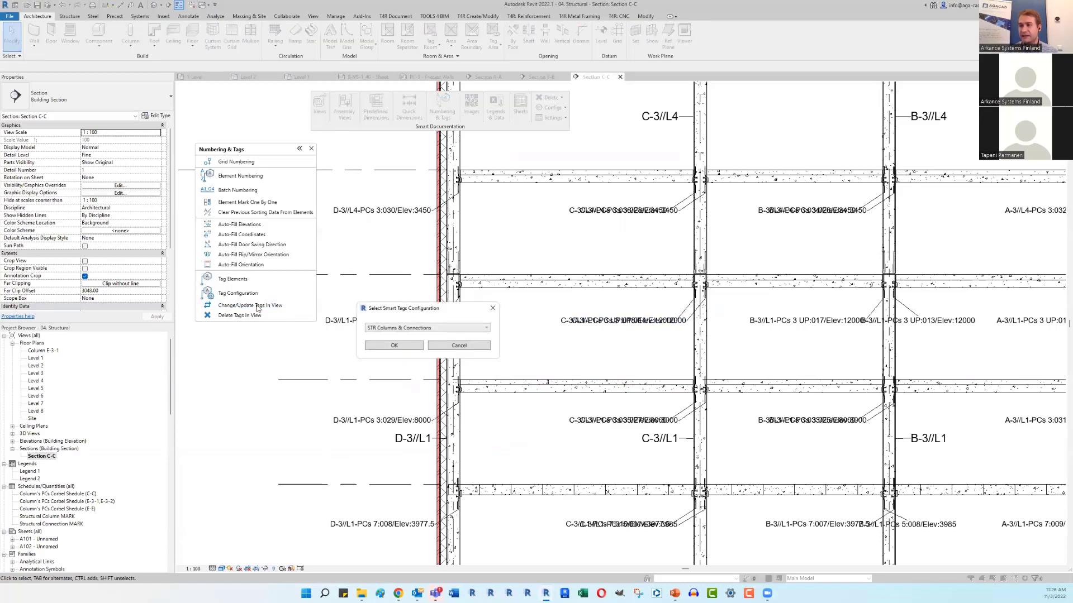
pyautogui.click(394, 345)
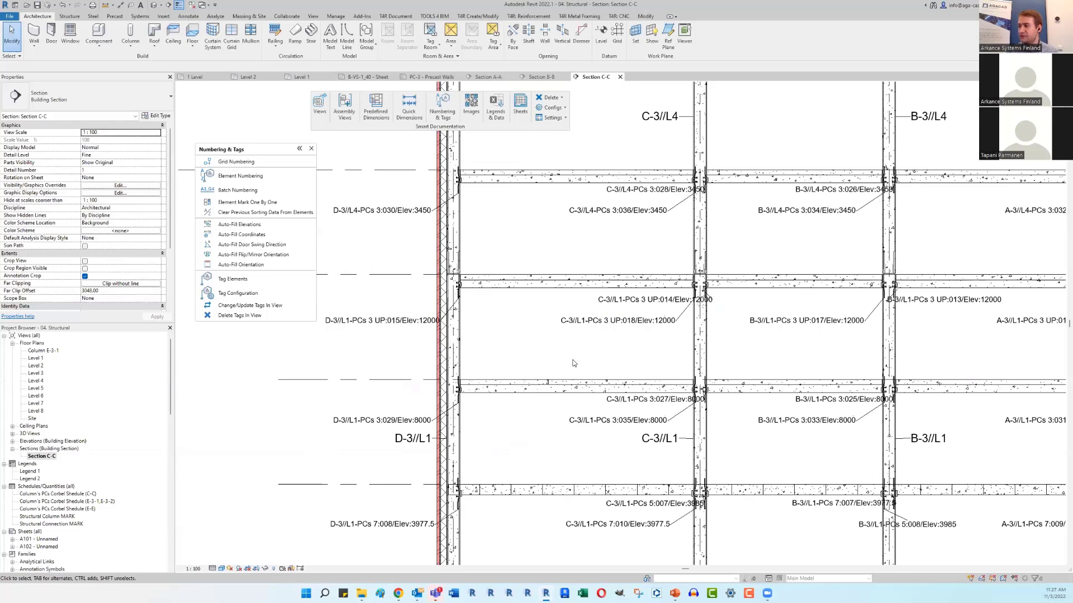
# Step: Examine the tag and mark of the outer precast column on grid D-3 that starts at Level 1
pyautogui.moveTo(552, 392); pyautogui.dragTo(578, 220, button='middle')
pyautogui.scroll(3, 487, 308)
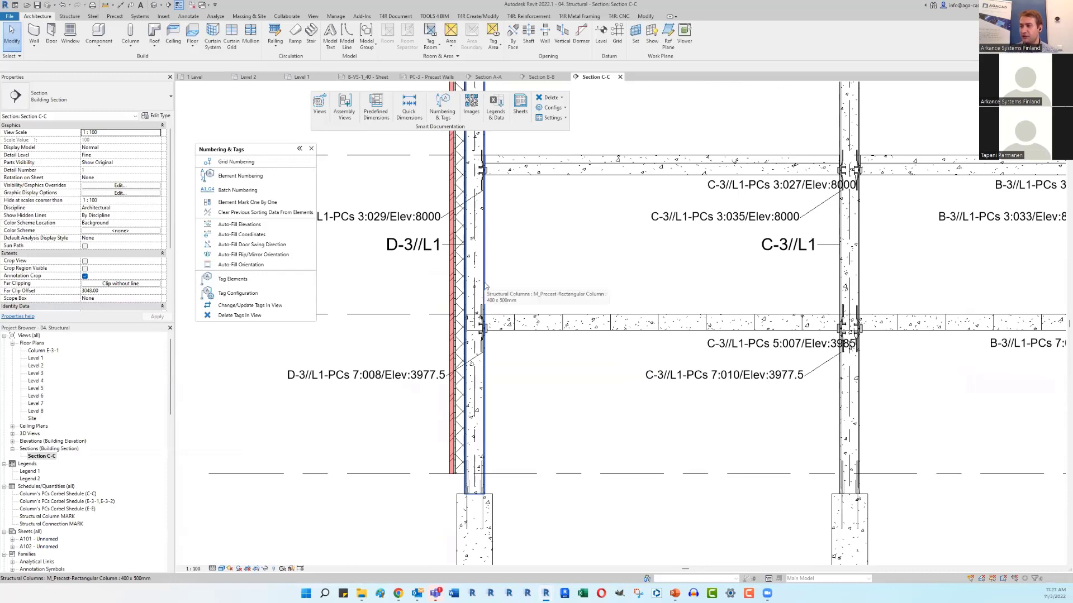
pyautogui.click(486, 286)
pyautogui.moveTo(422, 302); pyautogui.dragTo(463, 327, button='middle')
pyautogui.scroll(2, 461, 327)
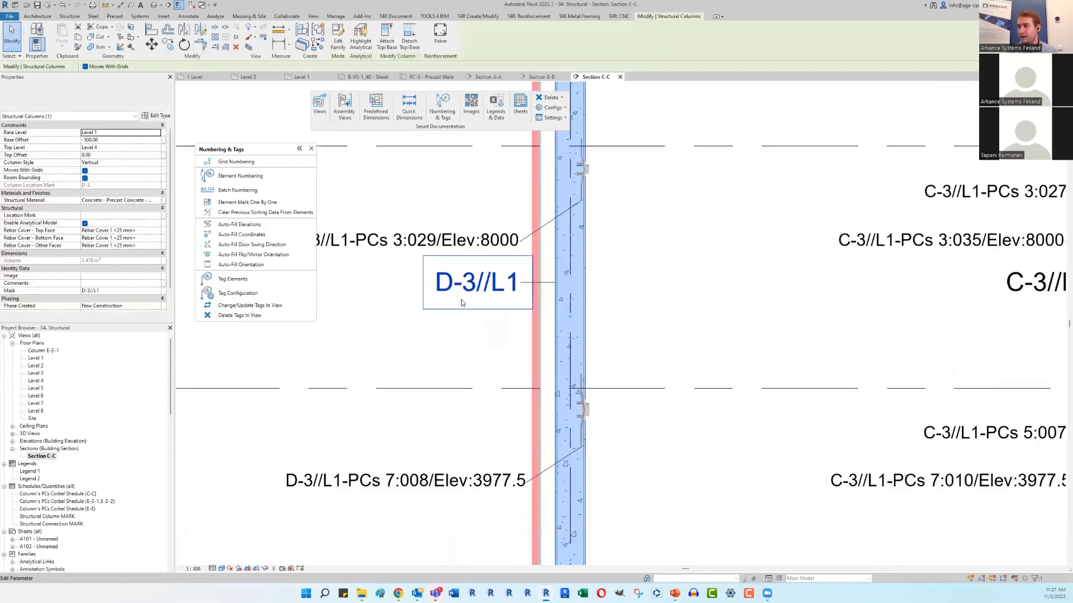
pyautogui.scroll(-1, 454, 329)
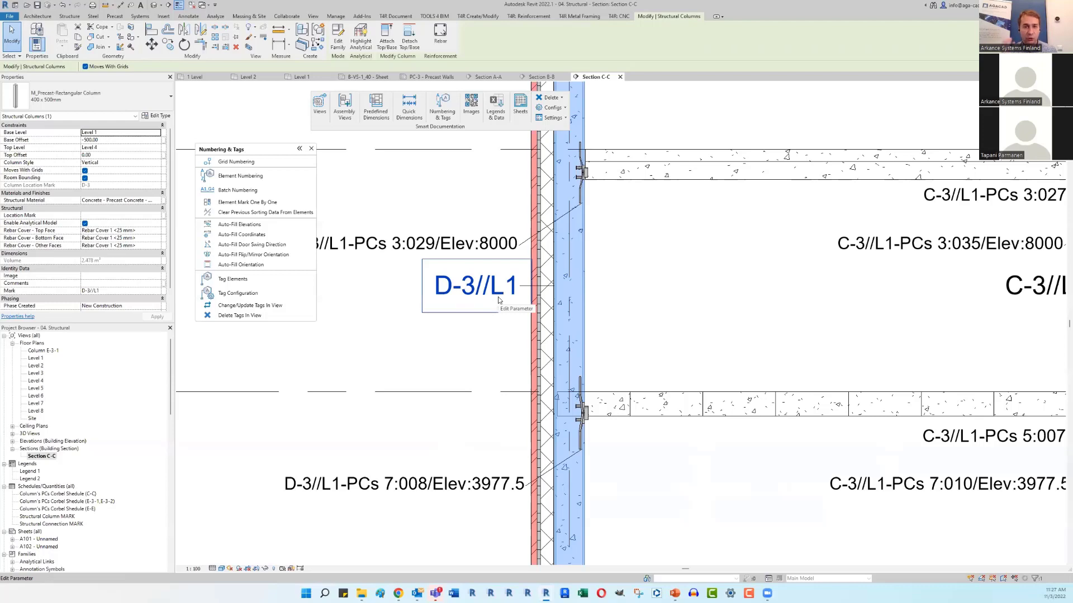
pyautogui.scroll(-8, 450, 278)
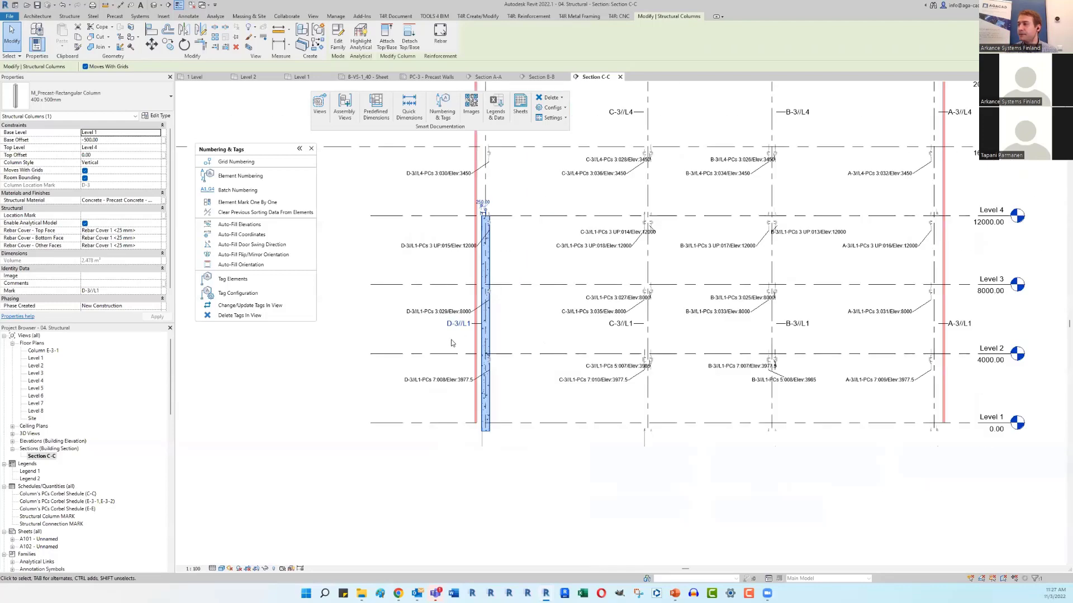
pyautogui.scroll(5, 564, 212)
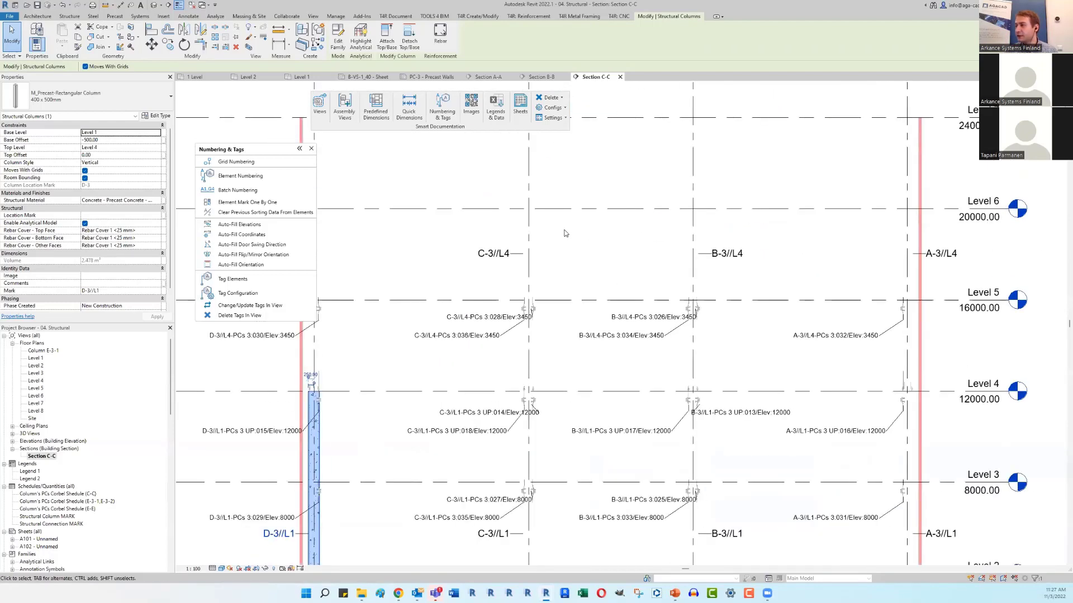
# Step: Compare the mark of the C-3 column between Levels 4 and 7 with its base level property
pyautogui.press('Escape')
pyautogui.click(529, 257)
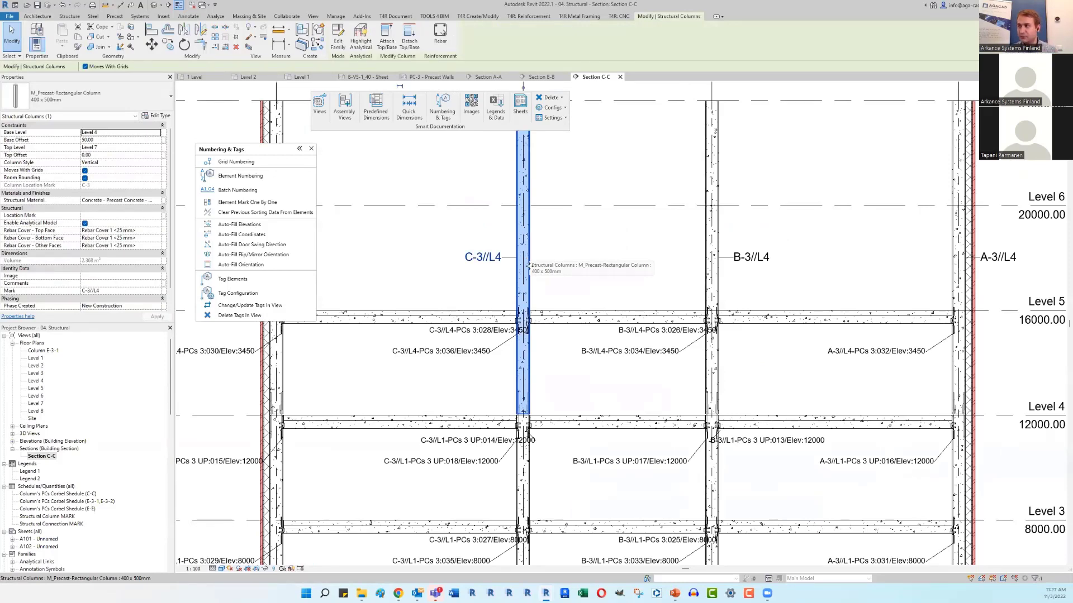
pyautogui.scroll(4, 475, 265)
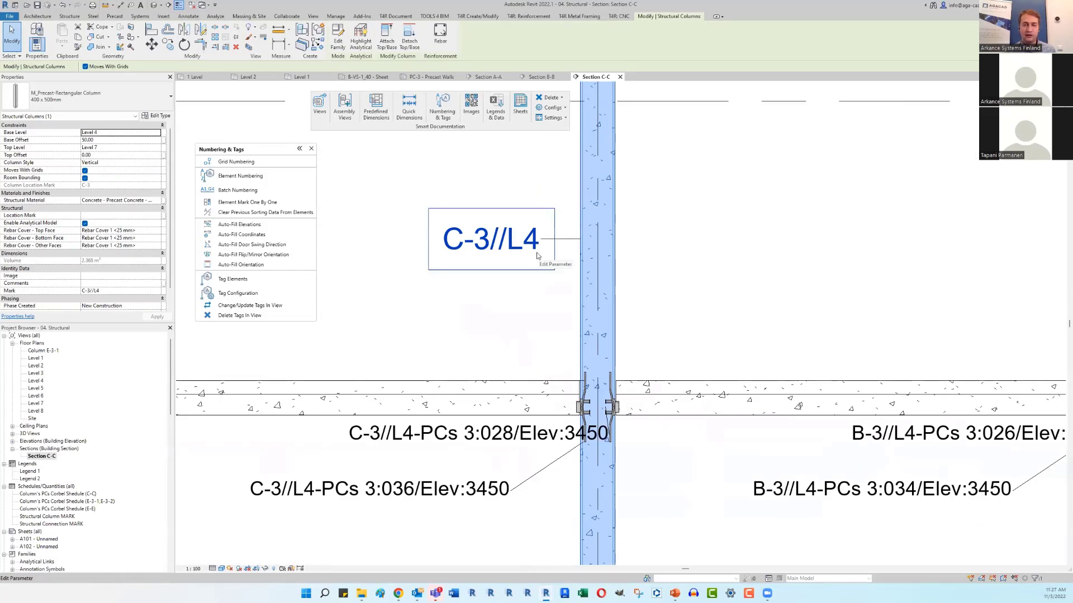
pyautogui.click(122, 133)
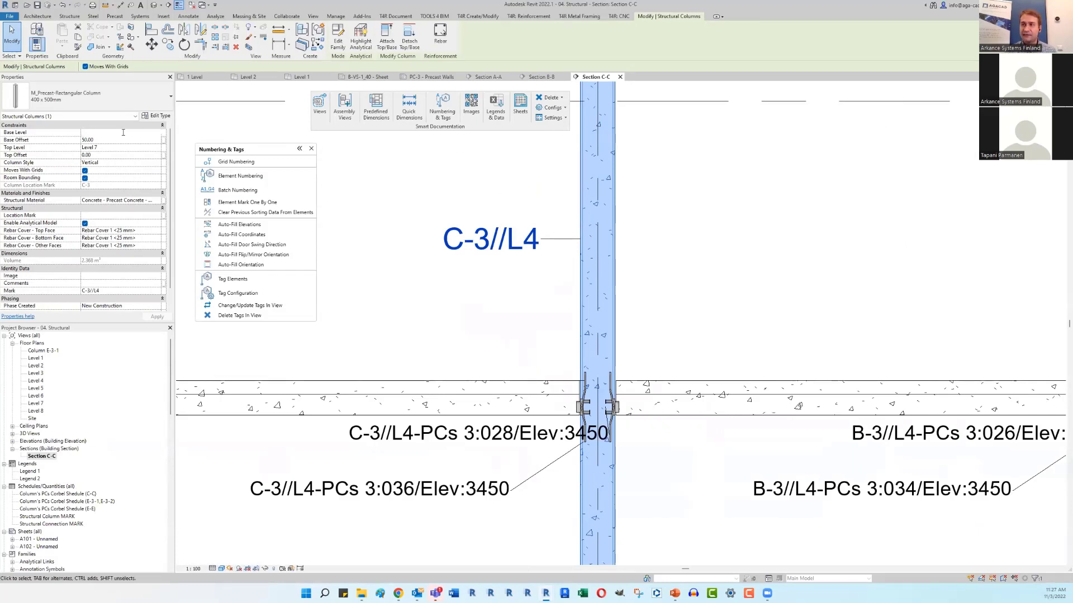
pyautogui.click(427, 266)
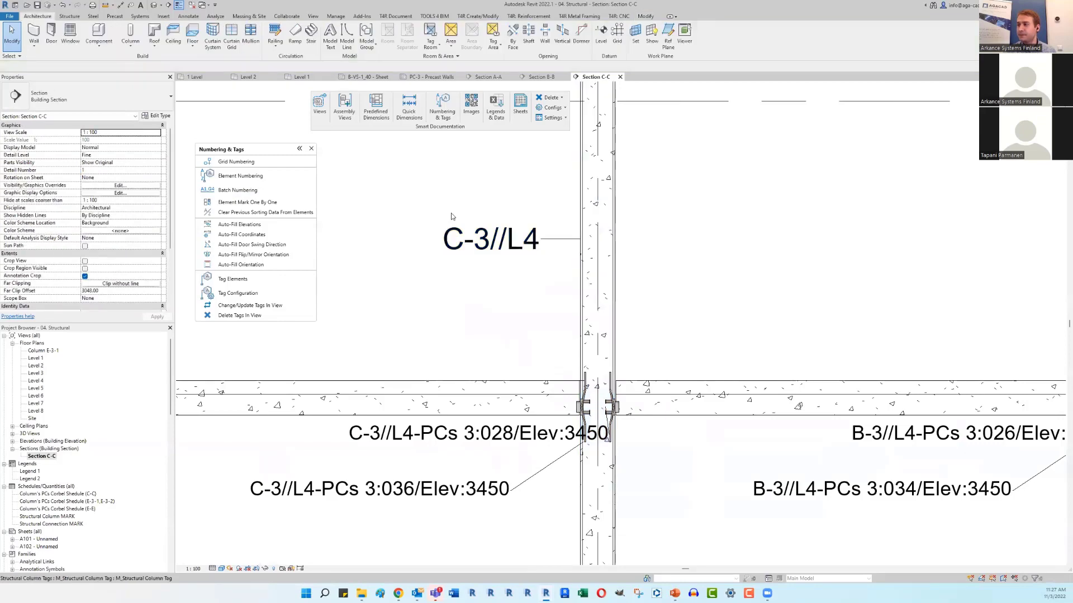
pyautogui.scroll(-8, 406, 324)
# Step: Examine the connection tag at the D-3 column on Level 3 and the type of the PCs_Connection it labels
pyautogui.scroll(10, 406, 324)
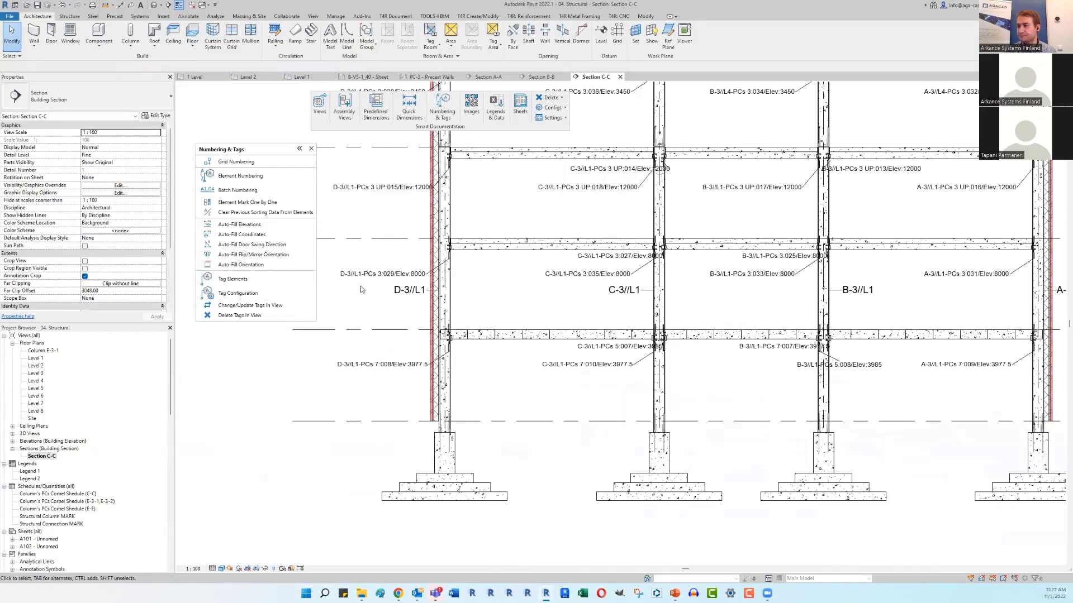
pyautogui.scroll(2, 425, 342)
pyautogui.click(400, 339)
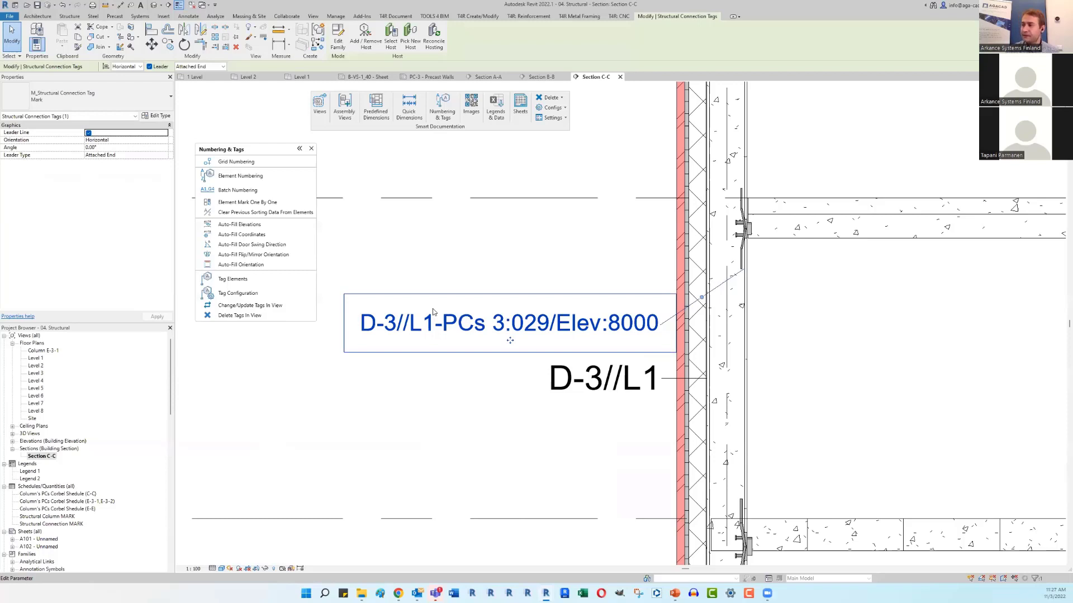
pyautogui.press('Escape')
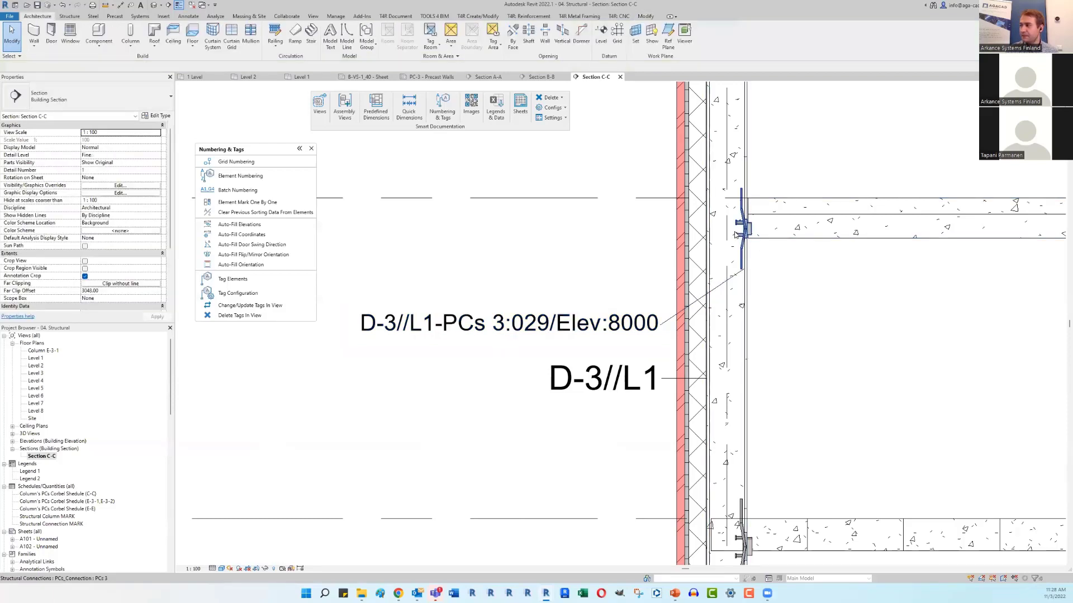
pyautogui.click(735, 233)
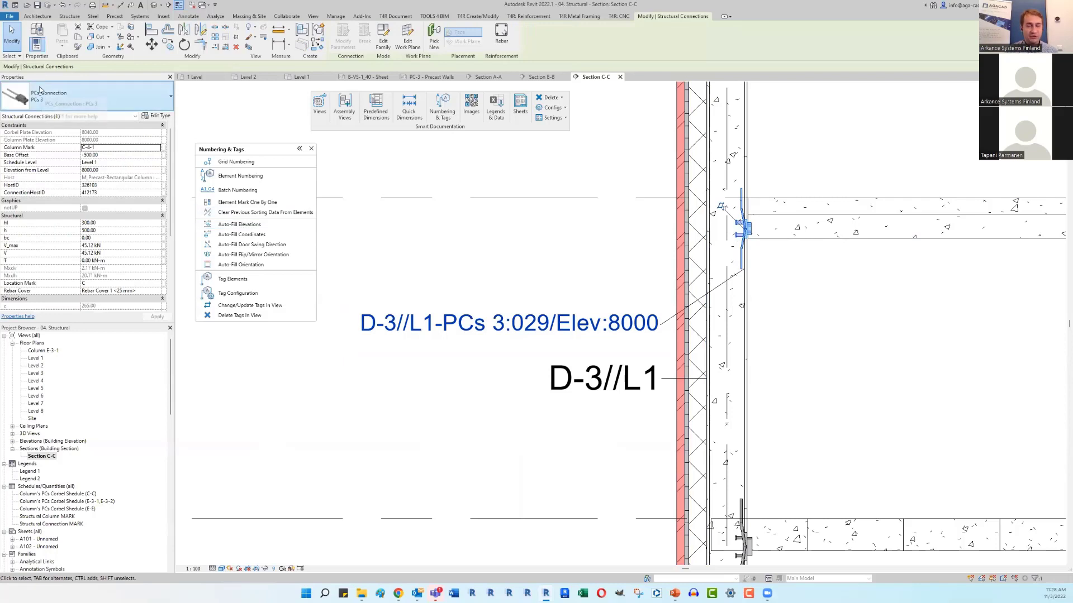
pyautogui.click(445, 367)
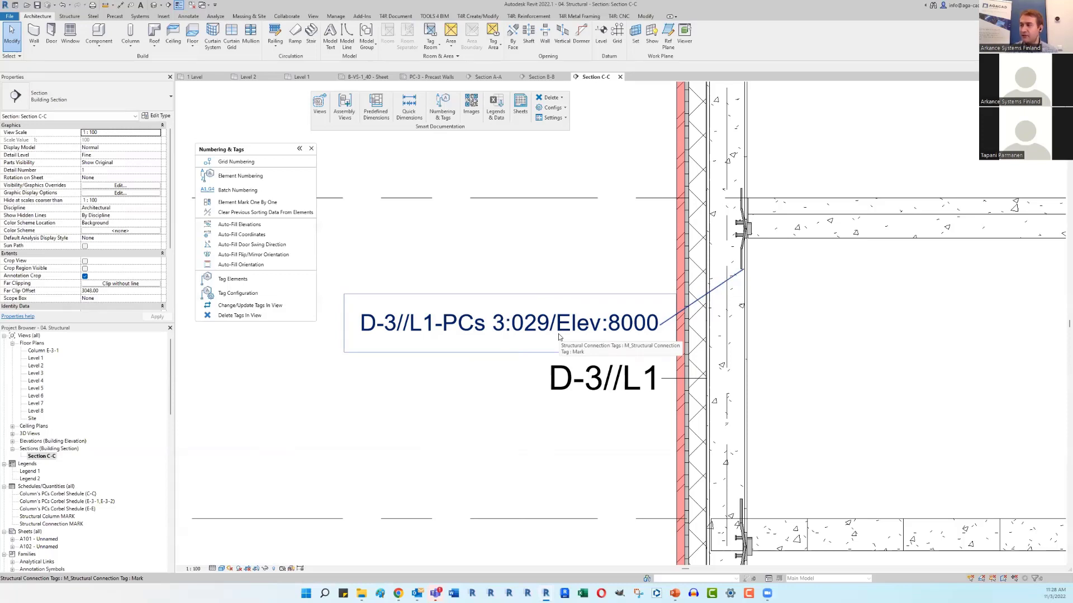
# Step: Check the Column Mark and elevation properties of the PCs 3 connection at the D-3 column on Level 3
pyautogui.scroll(-3, 648, 337)
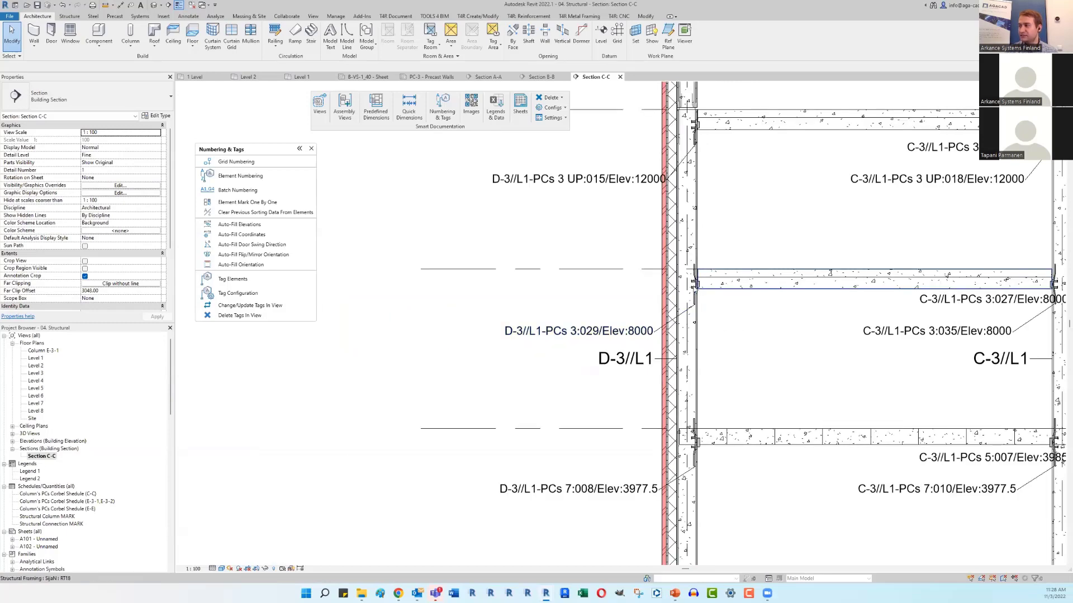
pyautogui.scroll(4, 695, 290)
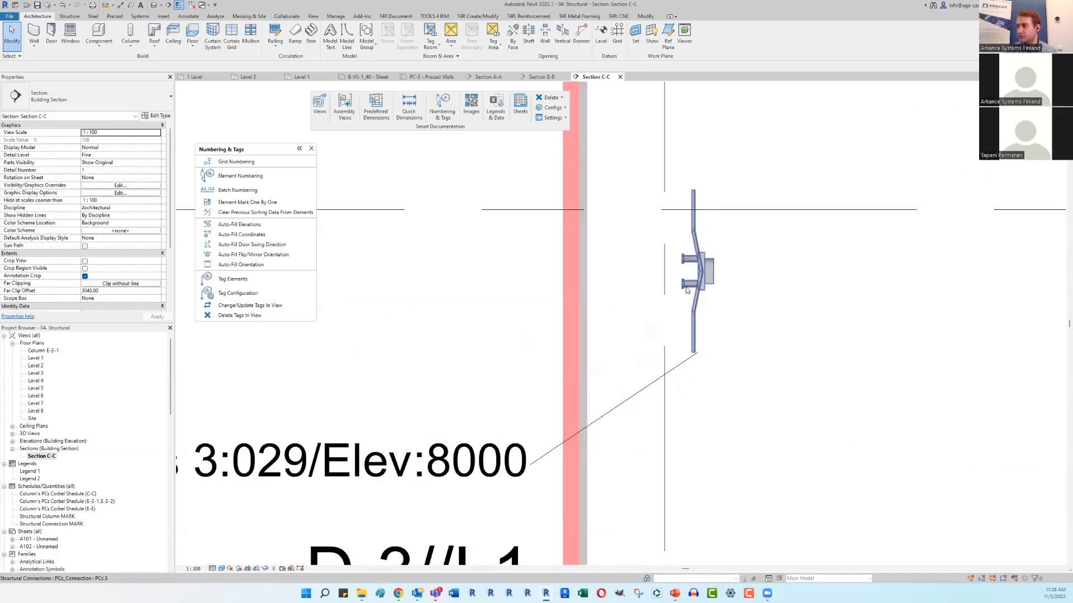
pyautogui.click(695, 284)
pyautogui.scroll(-3, 695, 283)
pyautogui.scroll(-2, 682, 282)
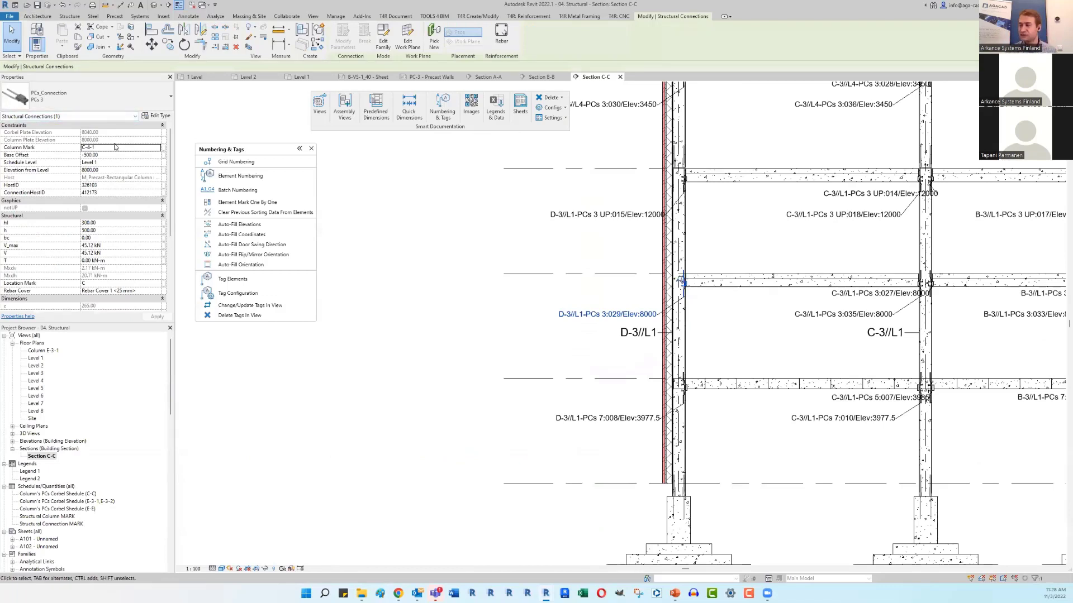
pyautogui.click(551, 342)
pyautogui.moveTo(552, 342); pyautogui.dragTo(426, 320, button='middle')
pyautogui.scroll(-2, 426, 321)
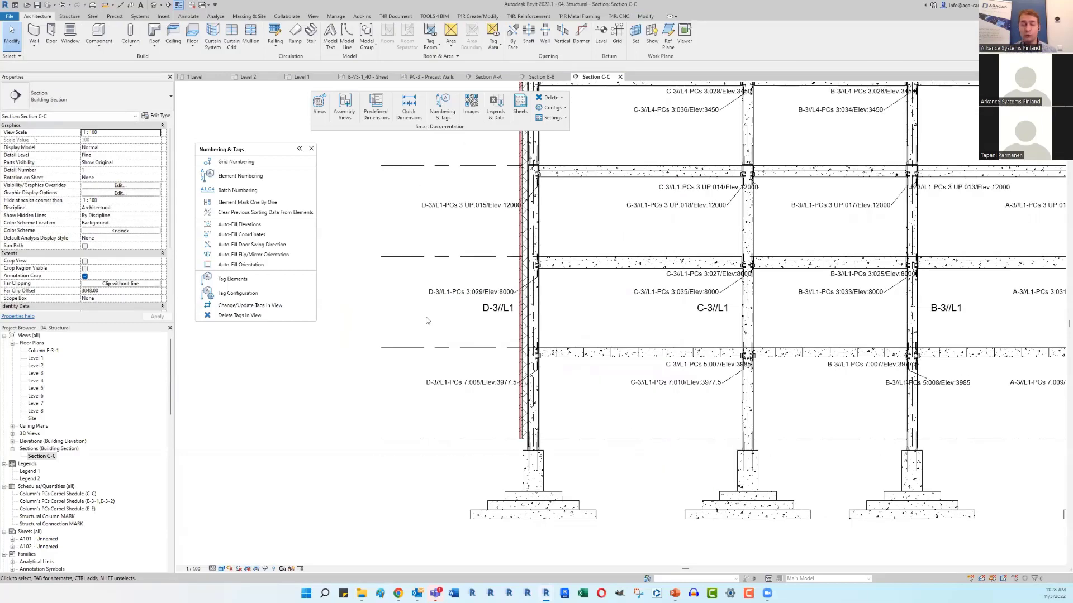
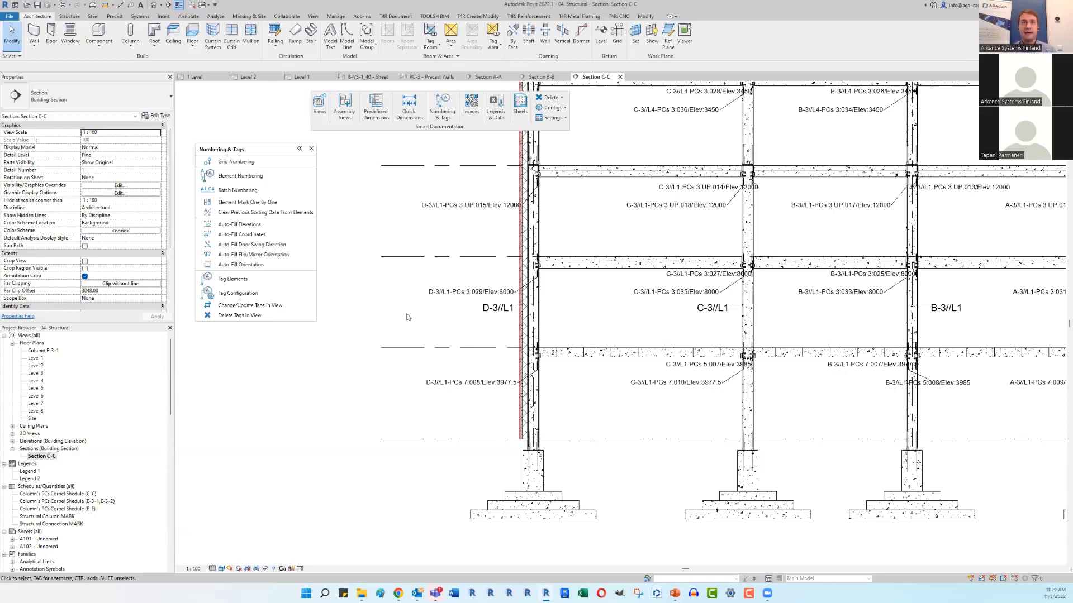
# Step: Close the inactive views and switch to the 1 Level floor plan of 05. Architectural_Model2022
pyautogui.scroll(-1, 406, 319)
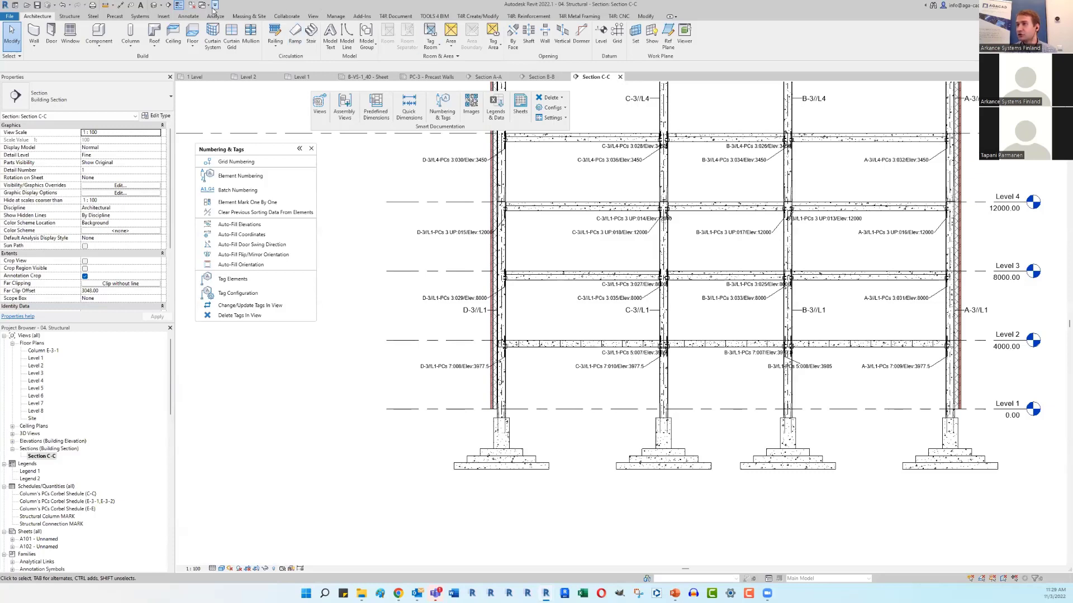
pyautogui.click(193, 5)
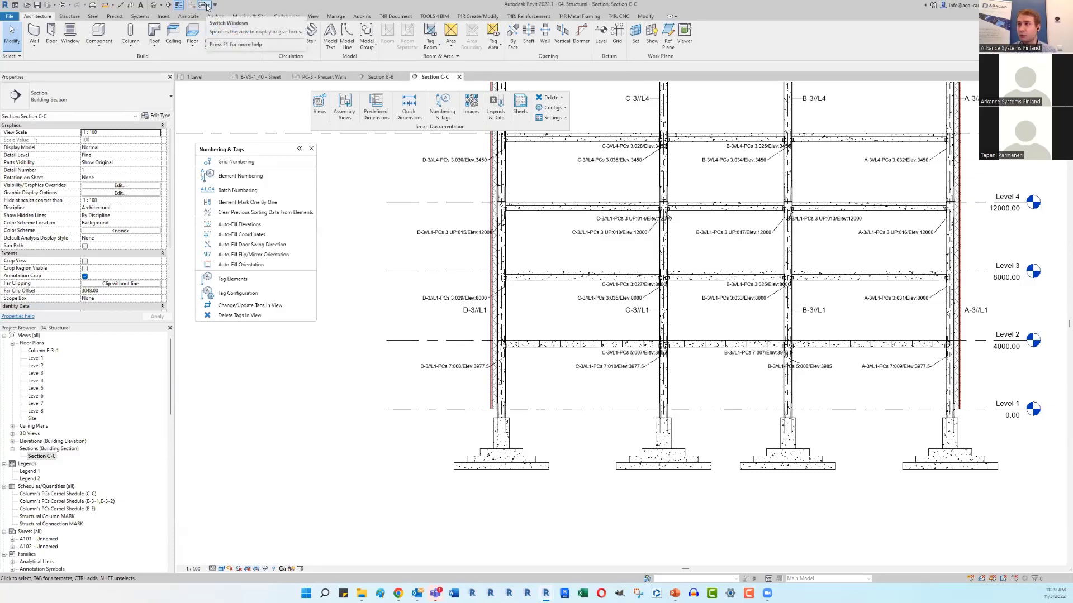
pyautogui.click(205, 5)
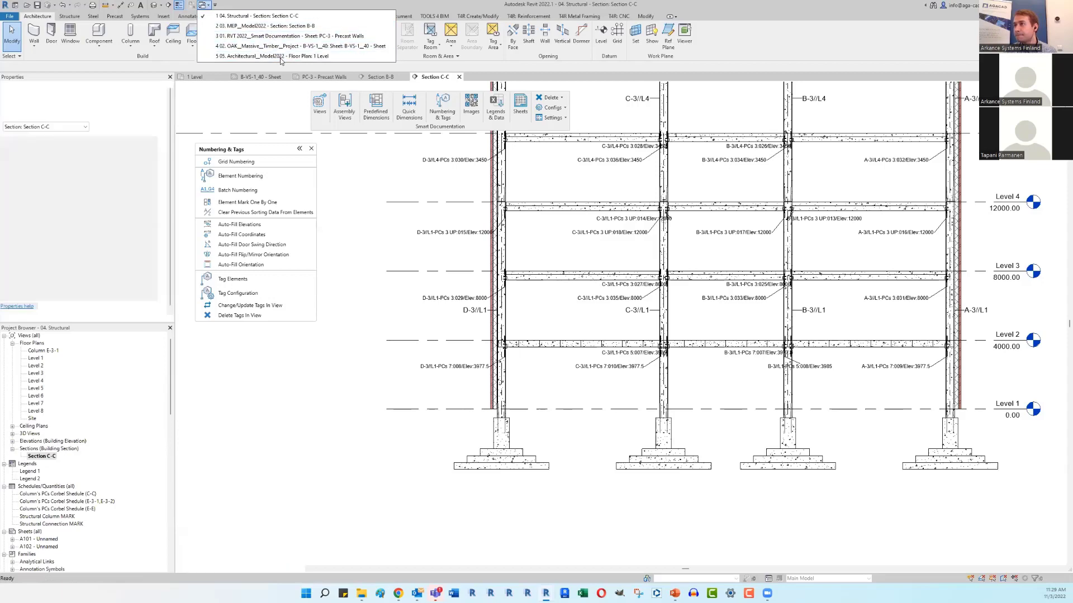
pyautogui.click(278, 56)
pyautogui.moveTo(467, 292); pyautogui.dragTo(395, 323, button='middle')
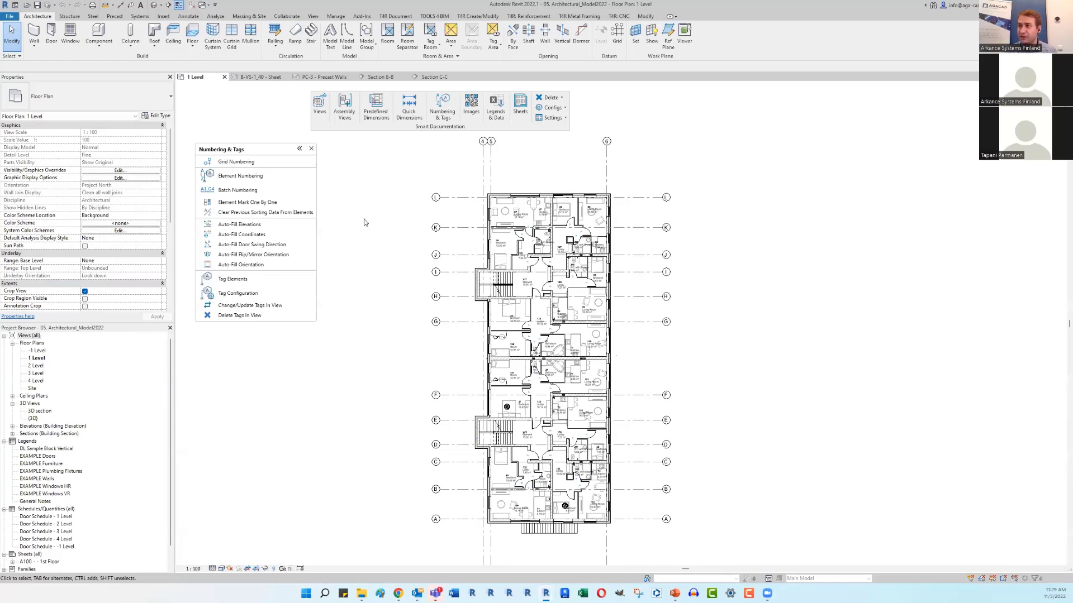
# Step: Switch from the numbering tools to the Legends & Data tools and open the DL Sample Block Vertical legend
pyautogui.click(311, 149)
pyautogui.click(496, 115)
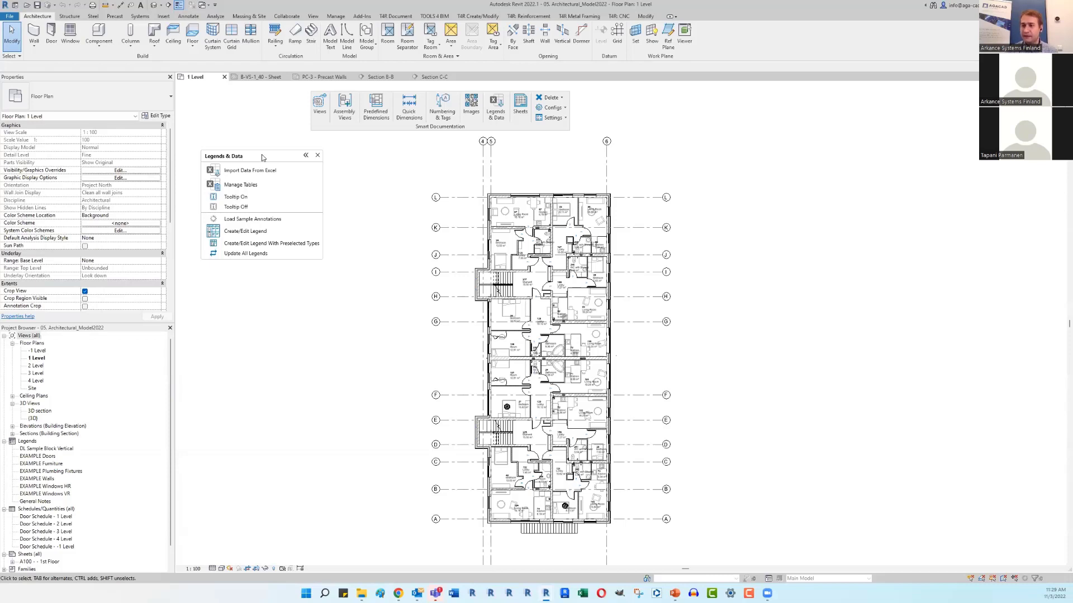
pyautogui.click(53, 450)
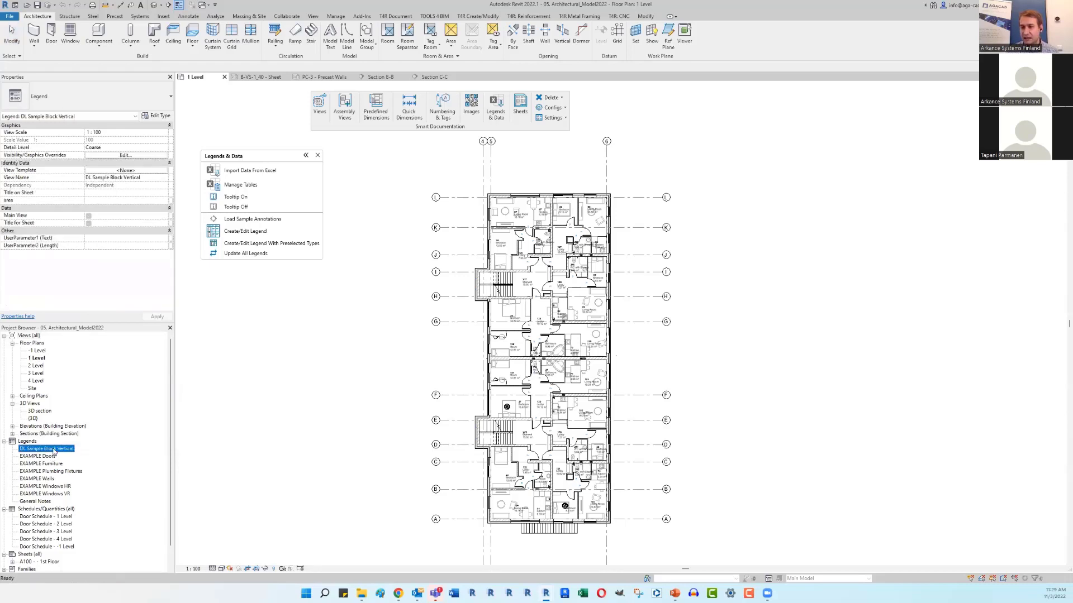
pyautogui.doubleClick(53, 449)
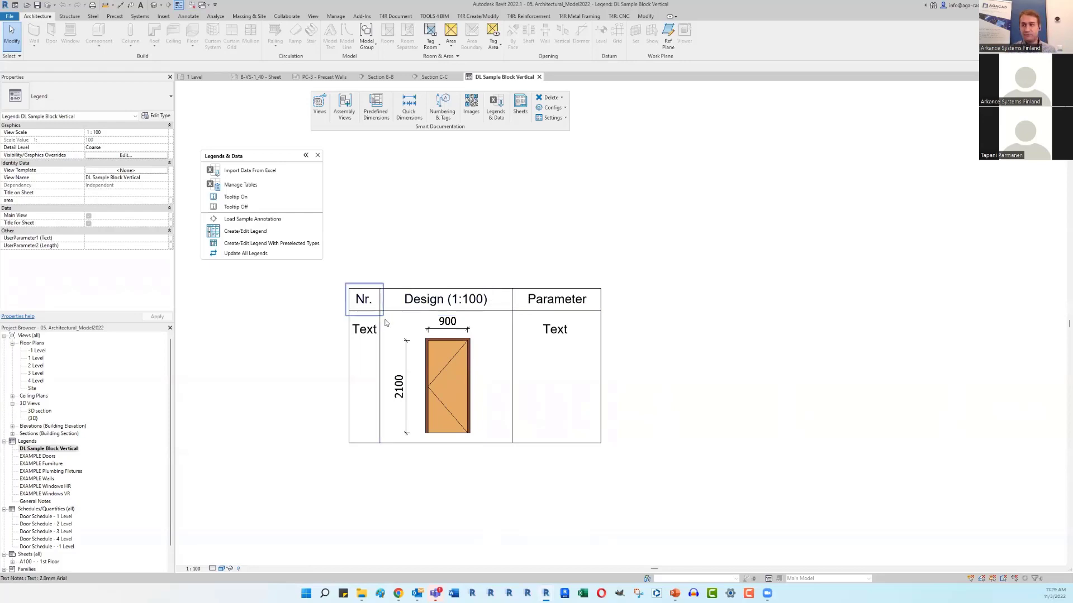
# Step: Examine the table's detail lines and the Design (1:100) header text note in the sample block legend
pyautogui.scroll(2, 383, 326)
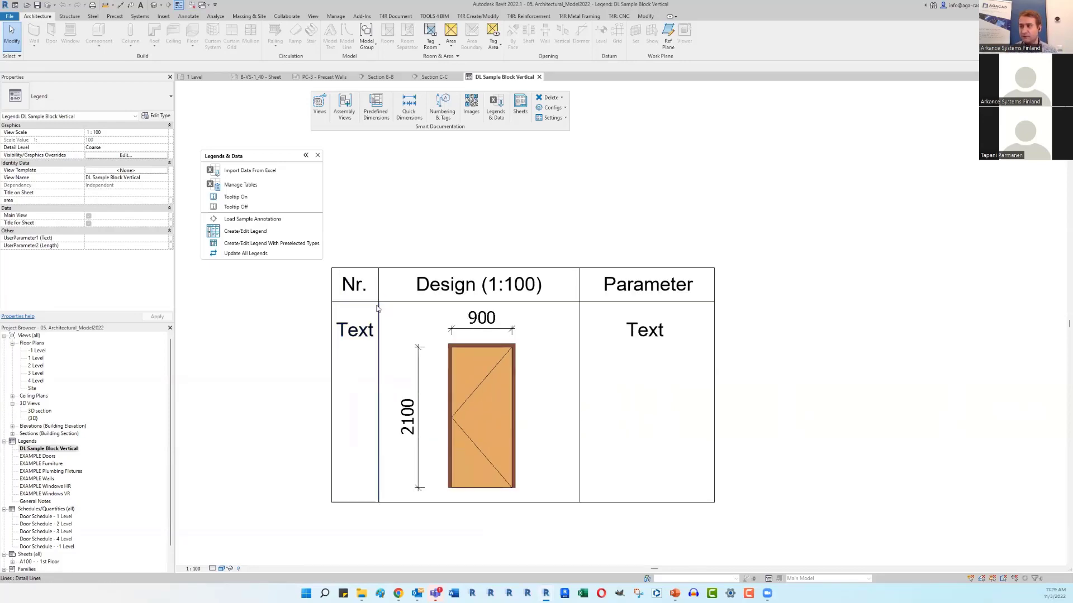
pyautogui.click(381, 327)
pyautogui.click(413, 303)
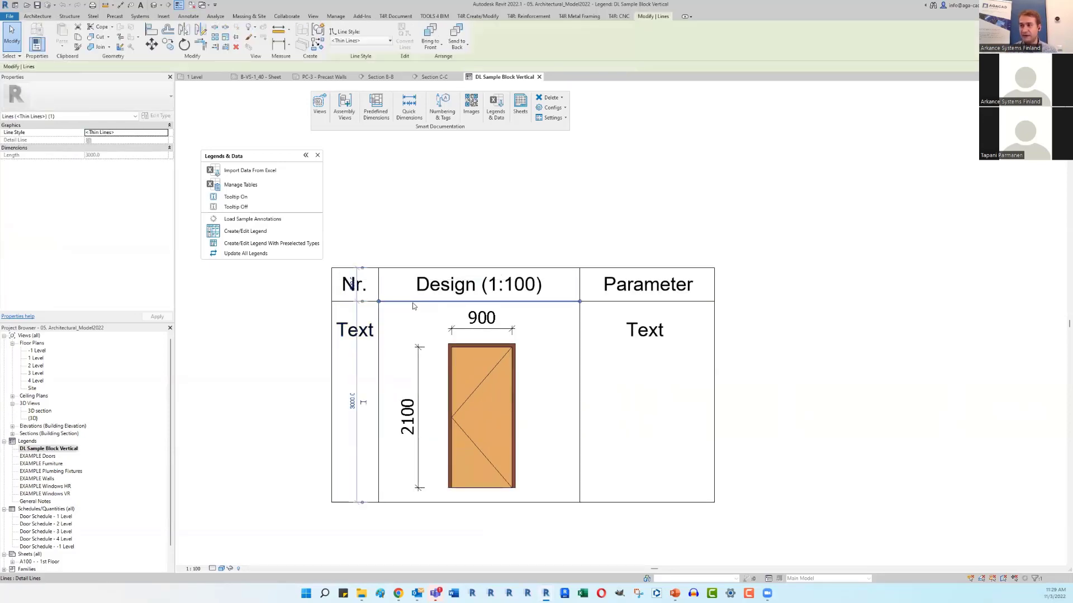
pyautogui.click(448, 239)
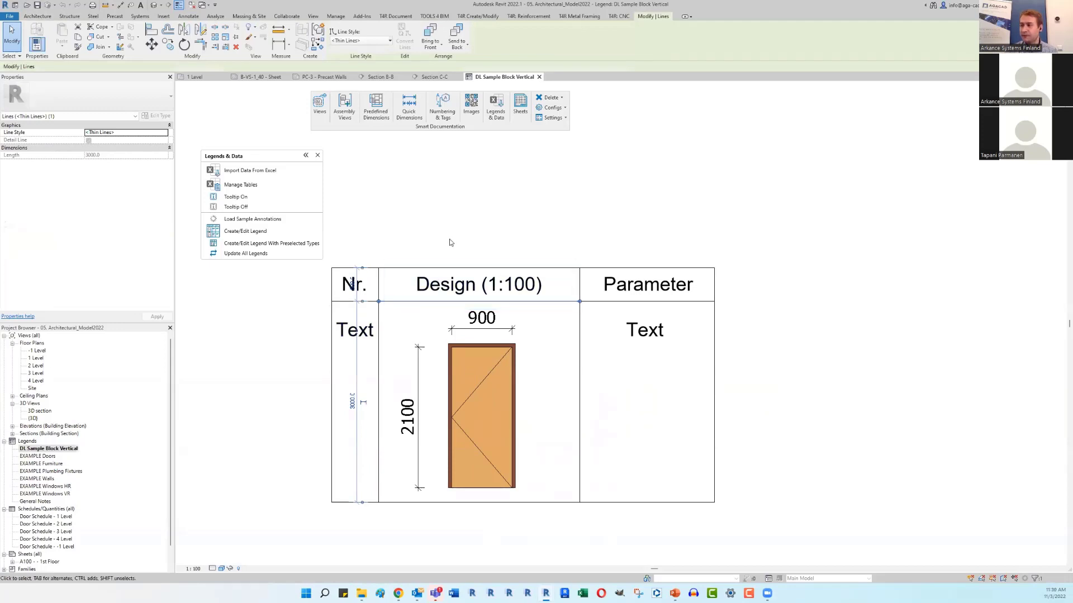
pyautogui.click(456, 285)
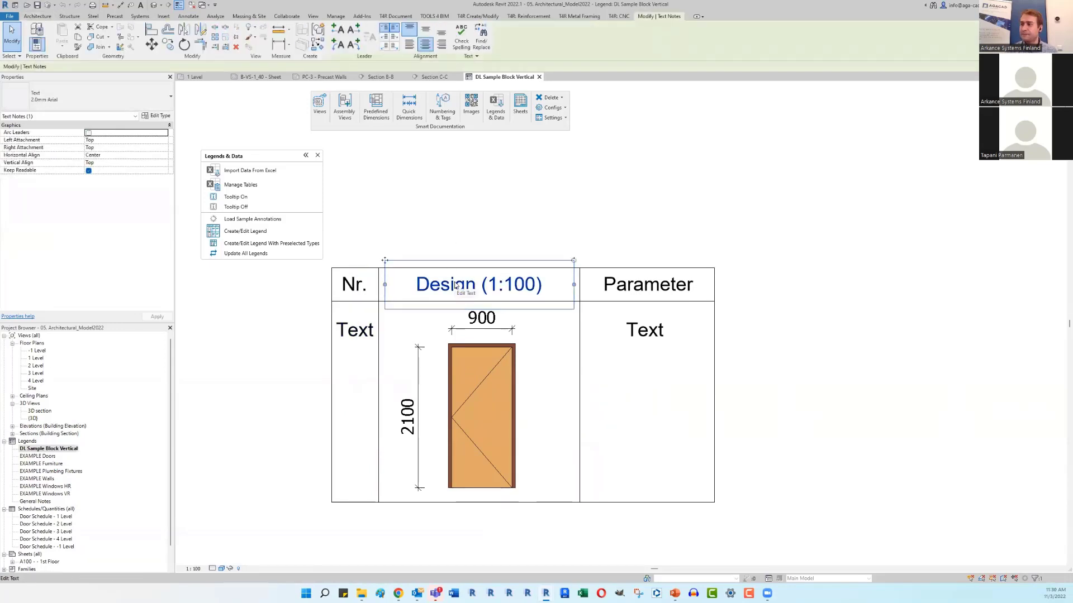
pyautogui.click(464, 192)
# Step: Inspect the parameter text annotation in the Nr. column and the door legend component in the Design column
pyautogui.click(355, 335)
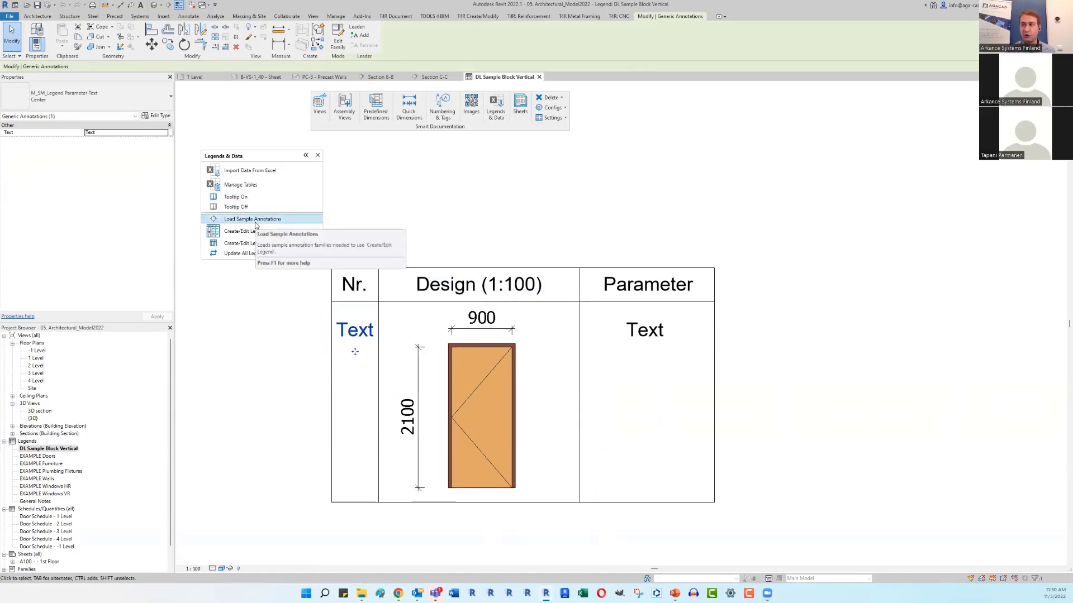
pyautogui.click(440, 214)
pyautogui.scroll(-2, 440, 214)
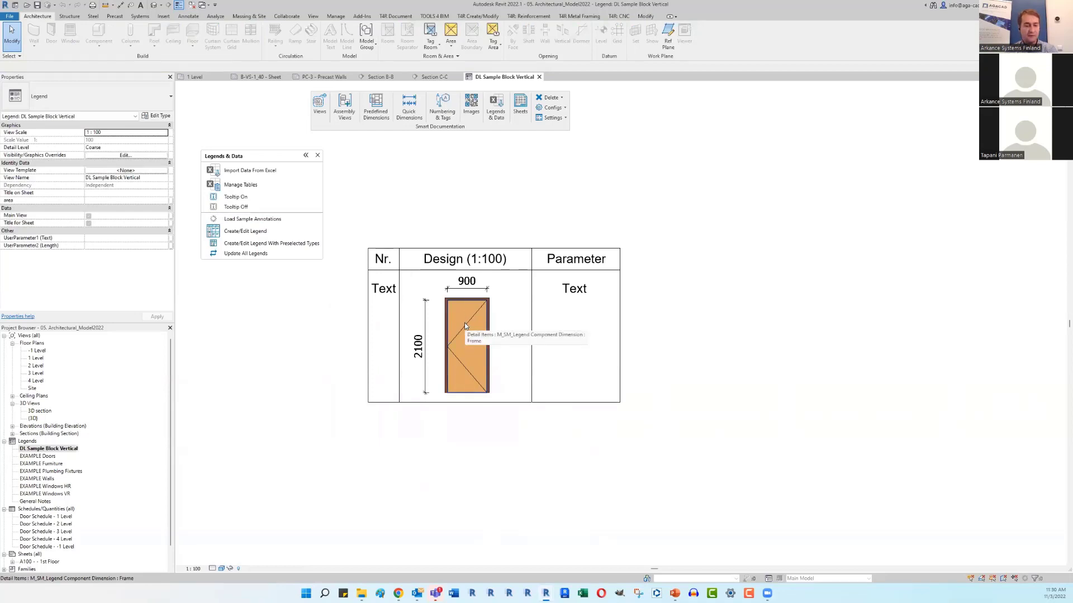
pyautogui.click(466, 328)
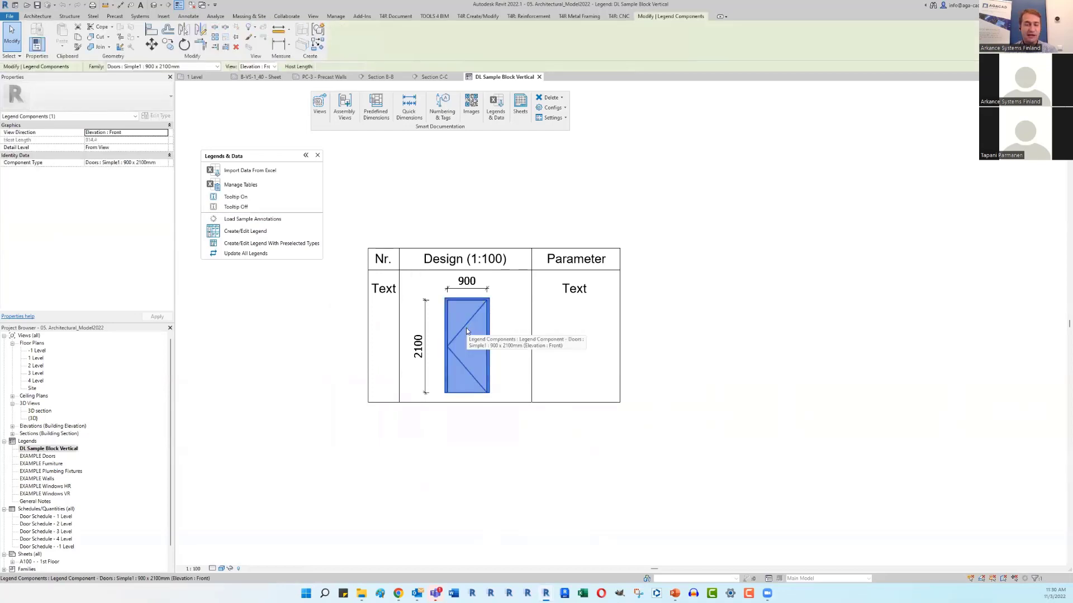
pyautogui.click(436, 199)
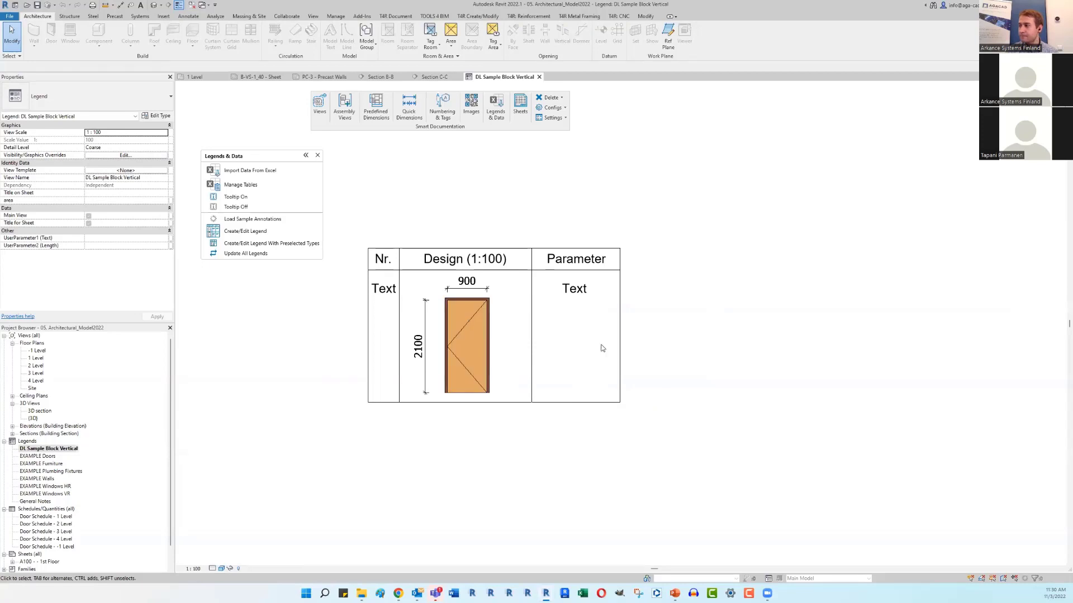
# Step: Start Create/Edit Legend on the whole sample block and open its parameter selection, widened to show all columns
pyautogui.moveTo(685, 456); pyautogui.dragTo(356, 227)
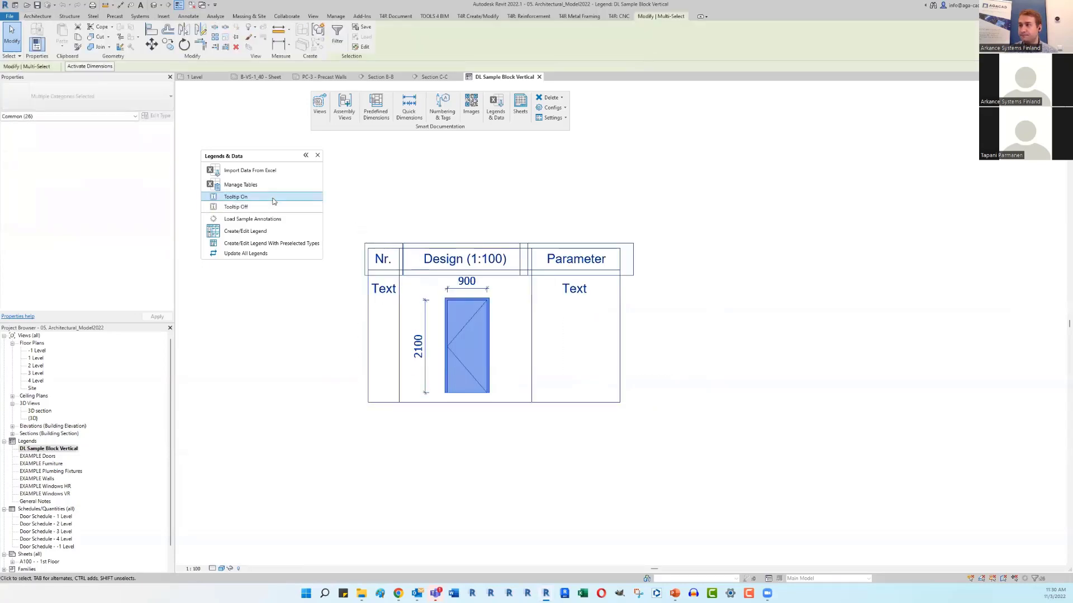
pyautogui.click(273, 232)
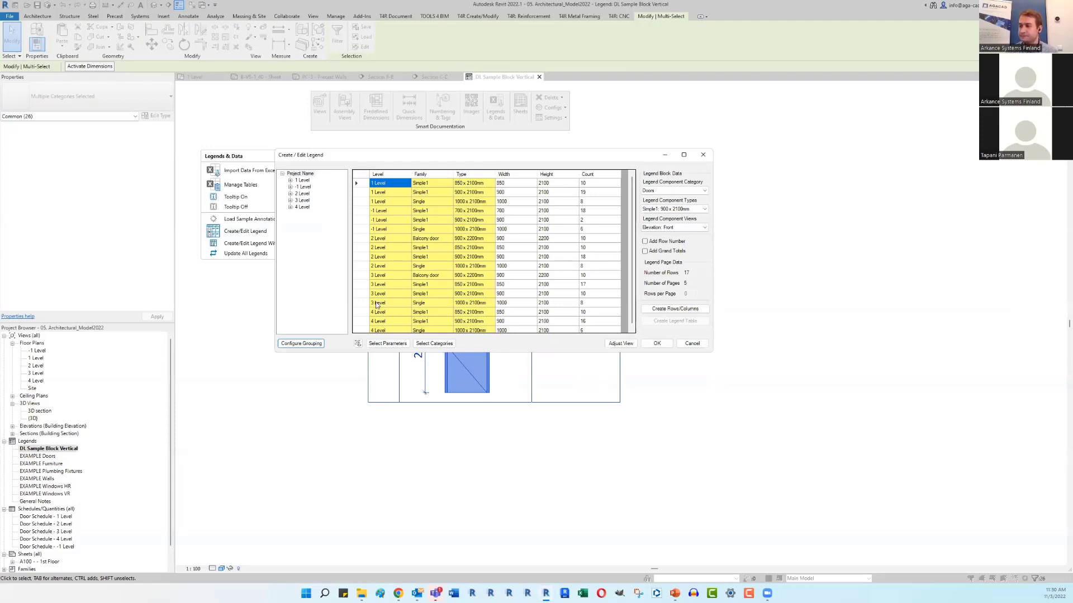
pyautogui.click(387, 343)
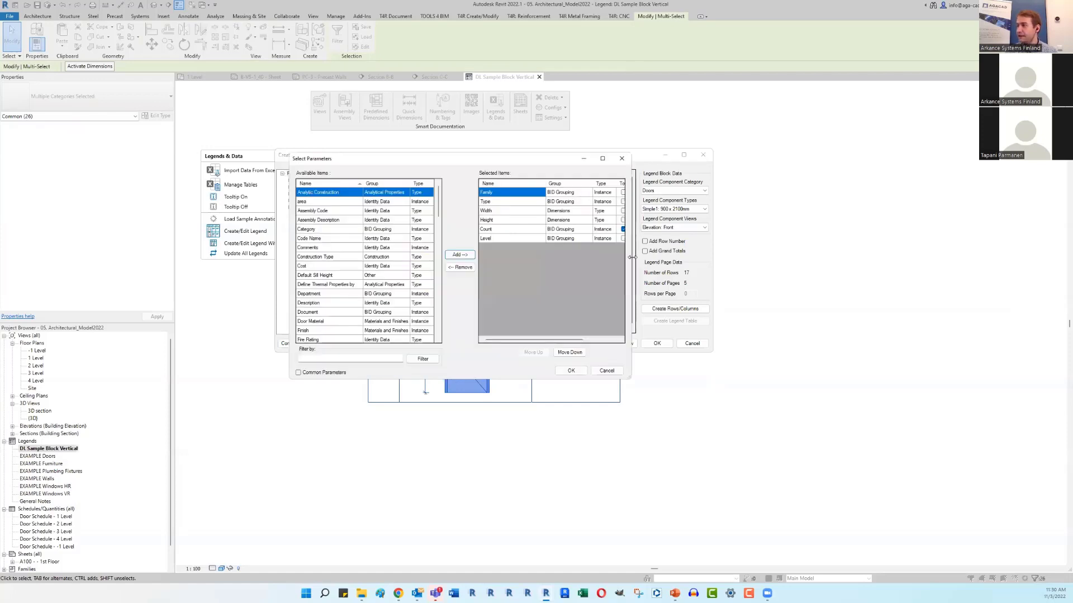
pyautogui.moveTo(631, 257); pyautogui.dragTo(836, 260)
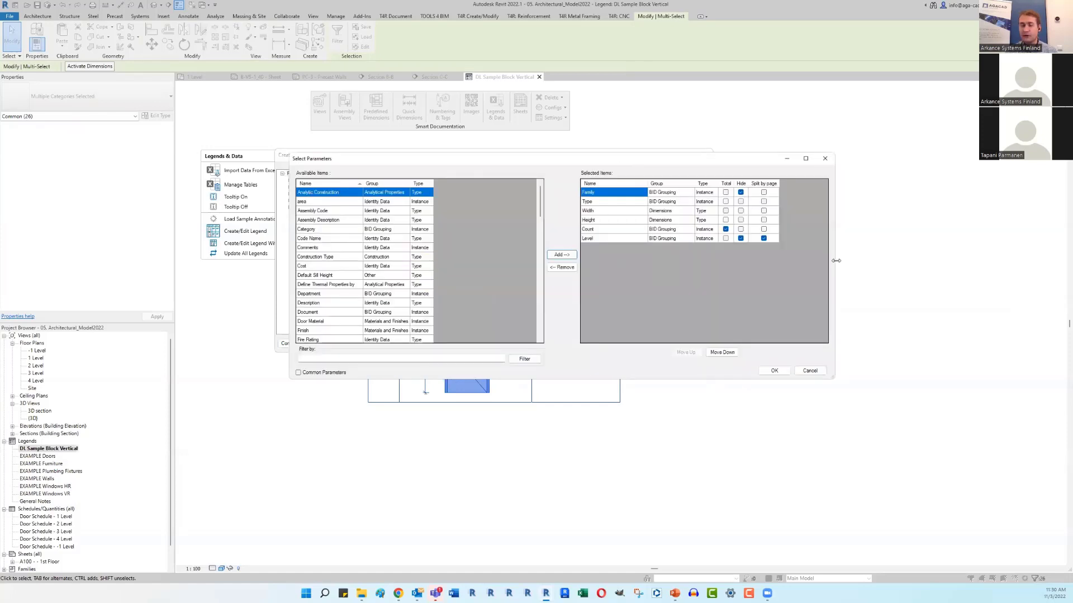
# Step: Review the selected legend parameters Family, Type, Width, Height, Count and Level with their Total, Hide and Split by page options
pyautogui.click(599, 202)
pyautogui.click(599, 211)
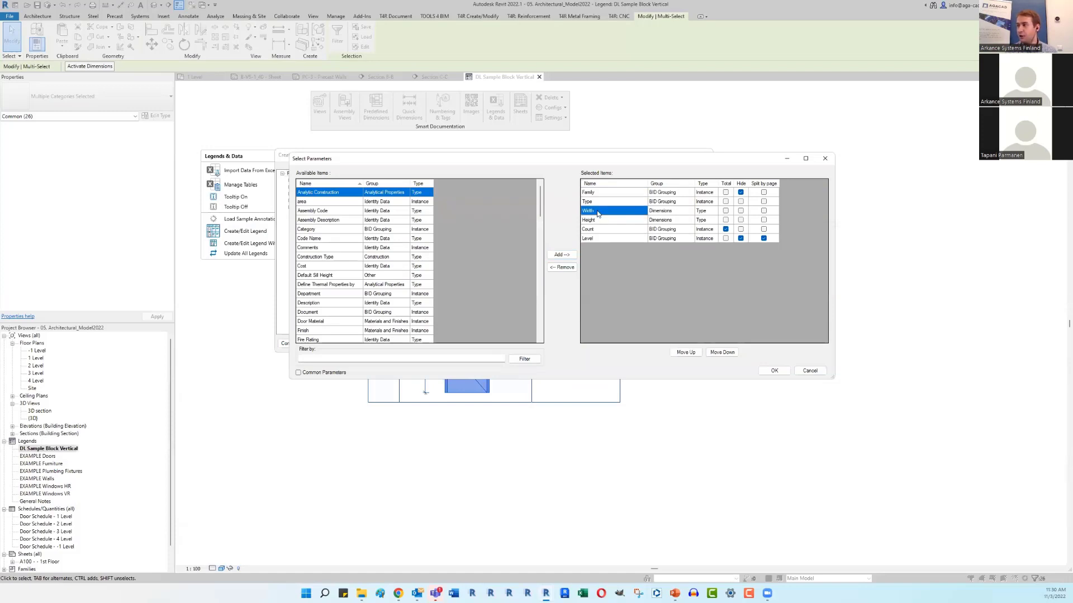
pyautogui.click(600, 222)
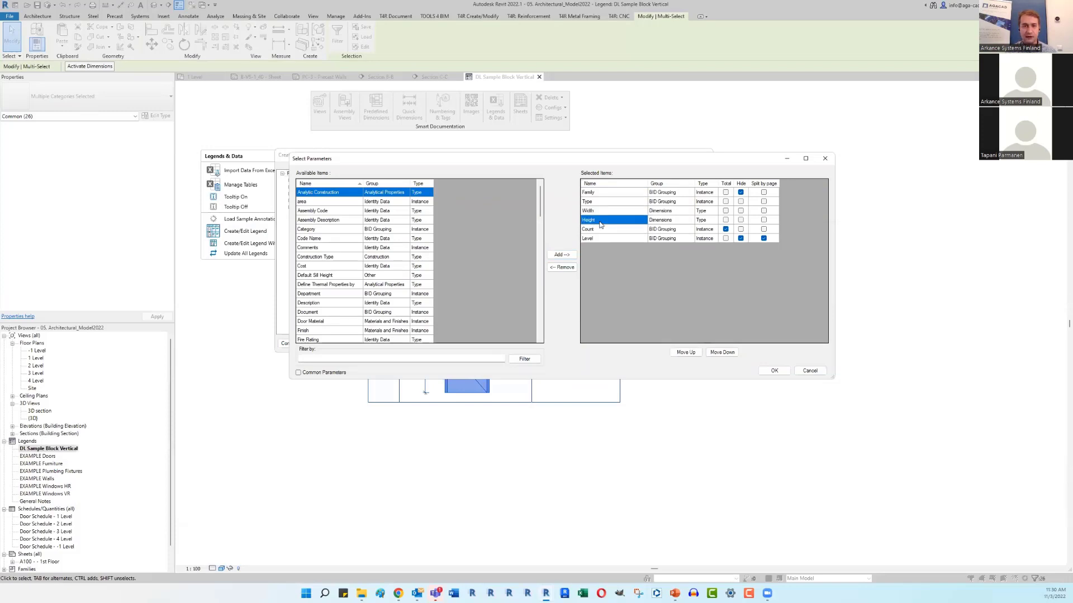
pyautogui.click(601, 232)
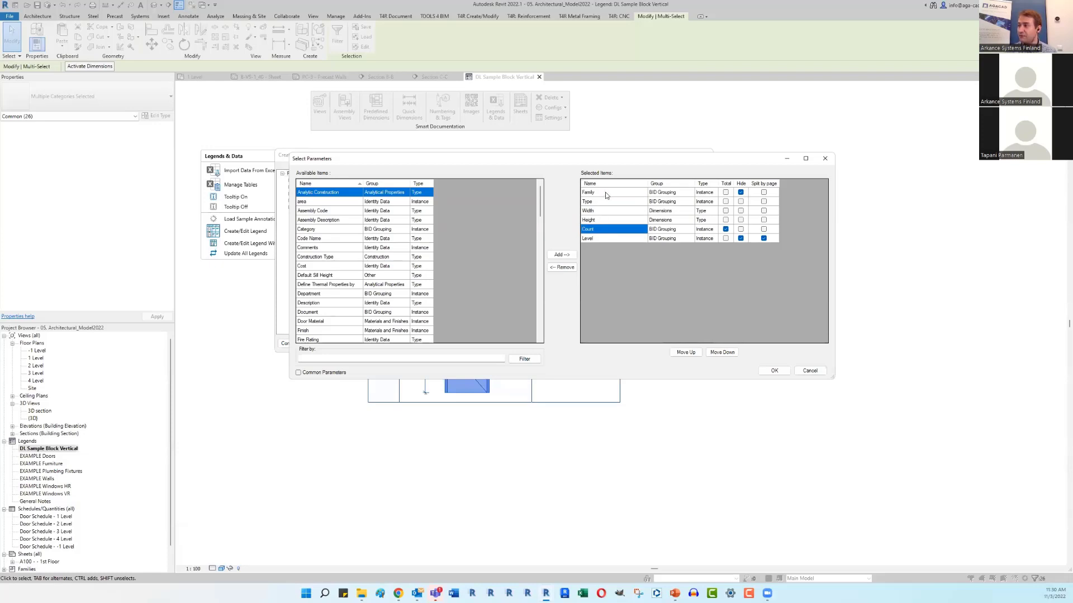
pyautogui.click(606, 195)
pyautogui.click(603, 238)
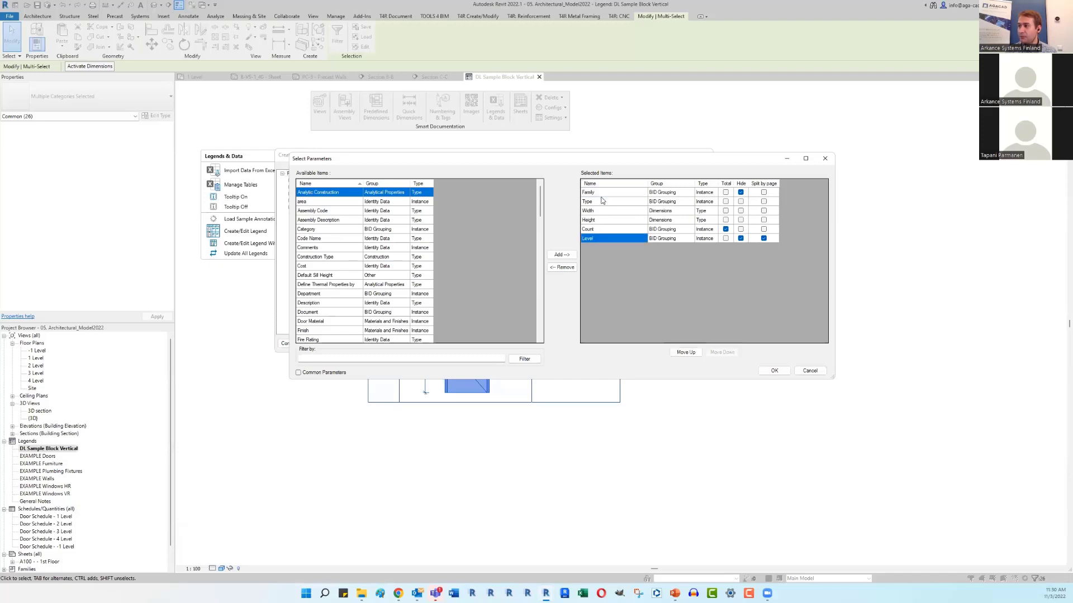
pyautogui.click(601, 200)
pyautogui.click(601, 239)
pyautogui.moveTo(380, 163); pyautogui.dragTo(498, 169)
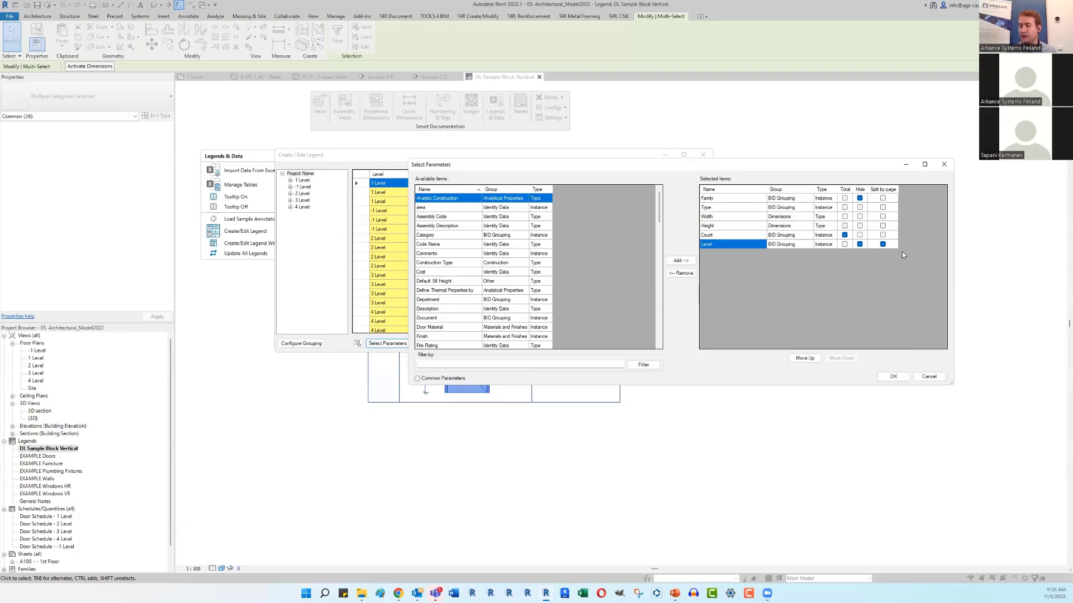
pyautogui.click(893, 377)
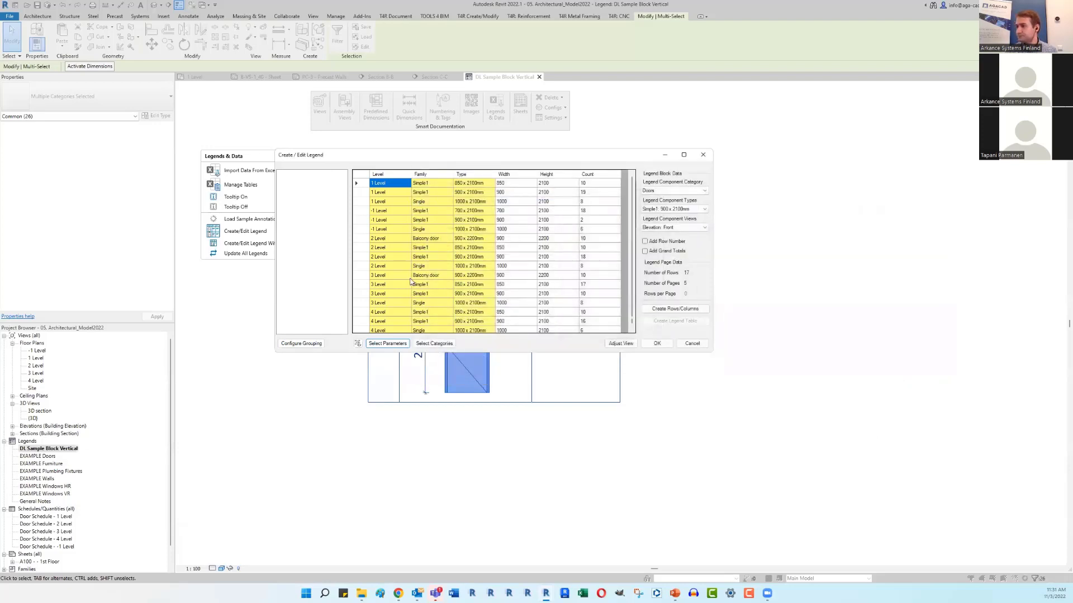
# Step: Check the legend's grouping configuration for the Level, Family and Type parameters
pyautogui.click(304, 344)
pyautogui.click(218, 272)
pyautogui.click(219, 281)
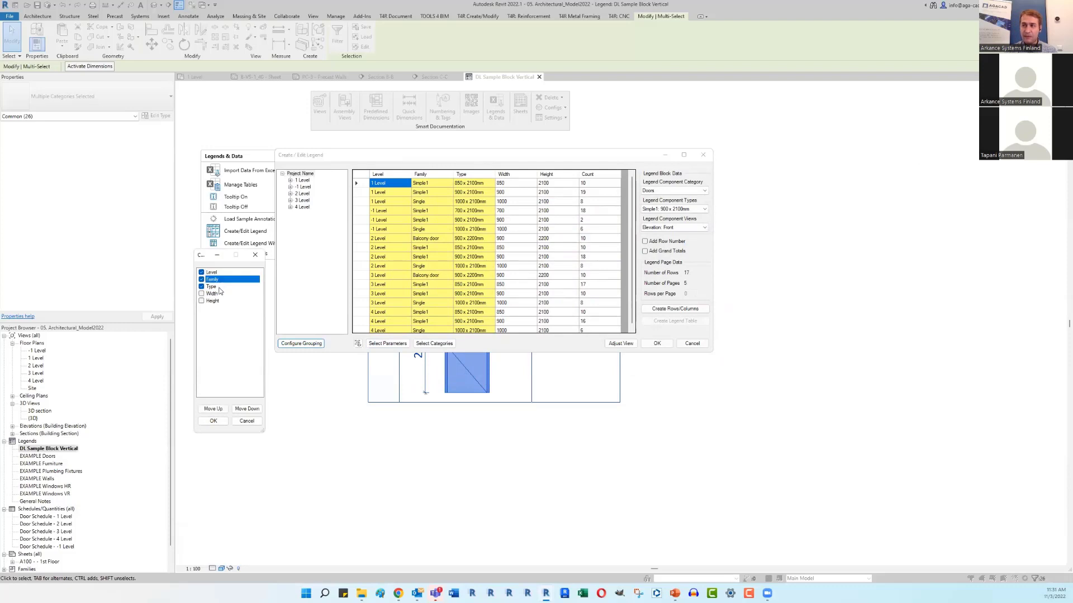
pyautogui.click(220, 288)
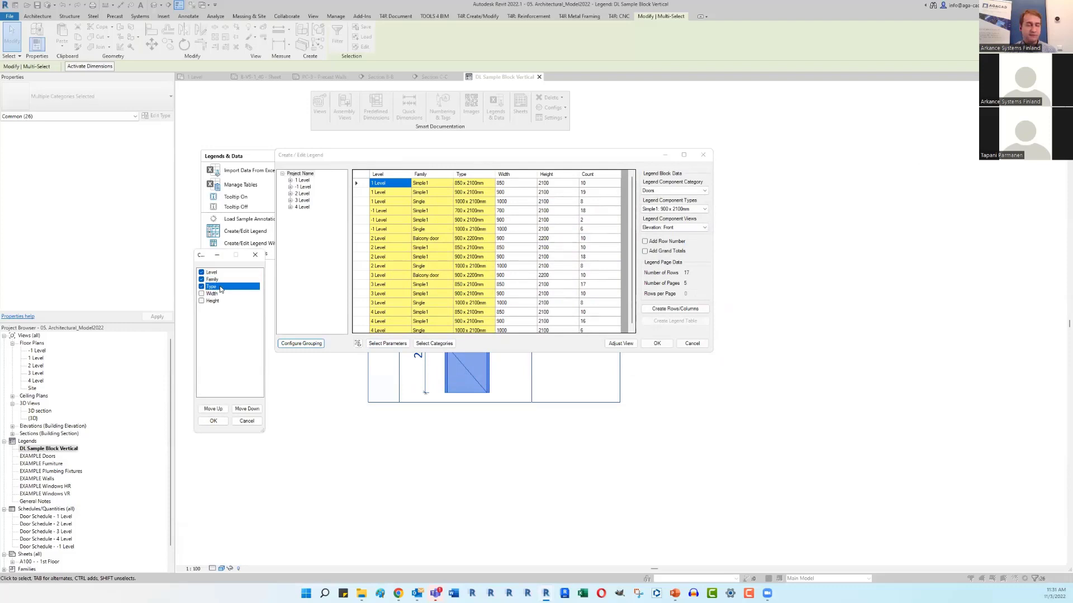
pyautogui.click(255, 255)
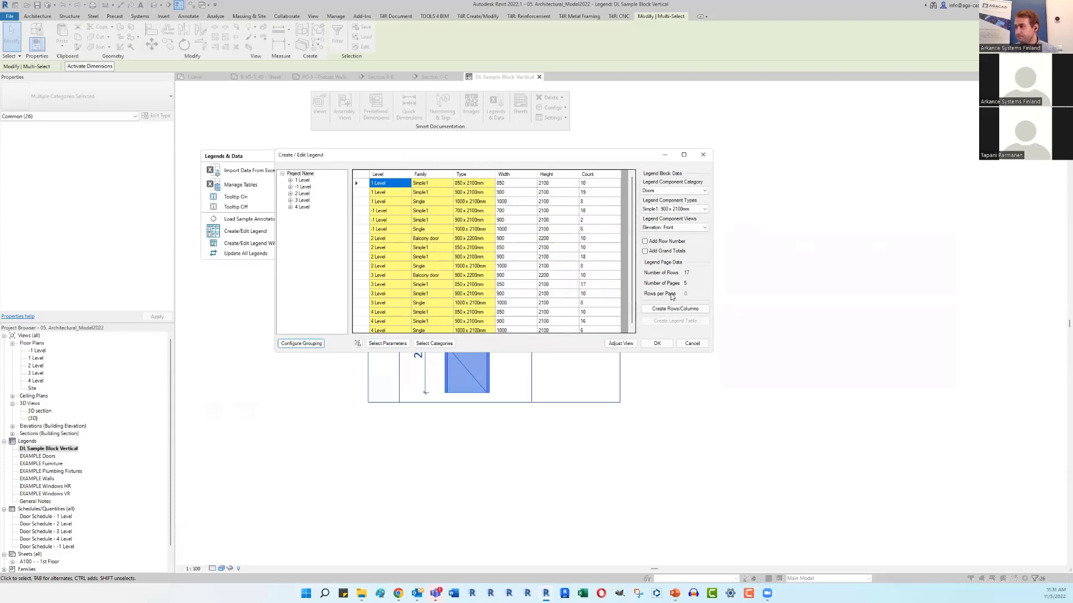
# Step: Enable Add Row Number and create the legend's columns from the sample block's Parameter column
pyautogui.click(645, 242)
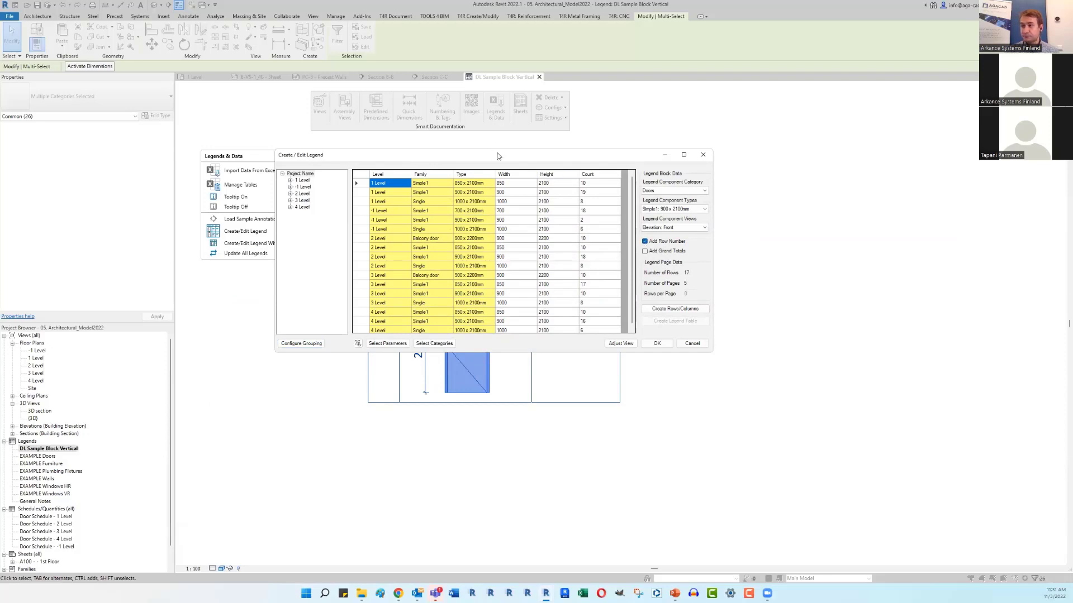
pyautogui.moveTo(493, 155); pyautogui.dragTo(560, 144)
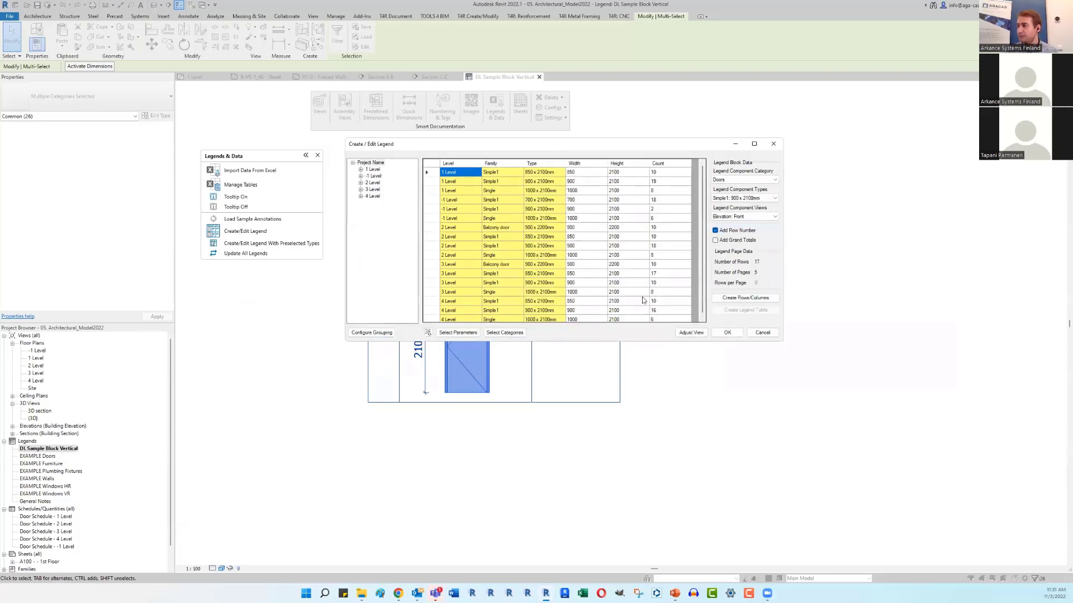
pyautogui.click(745, 297)
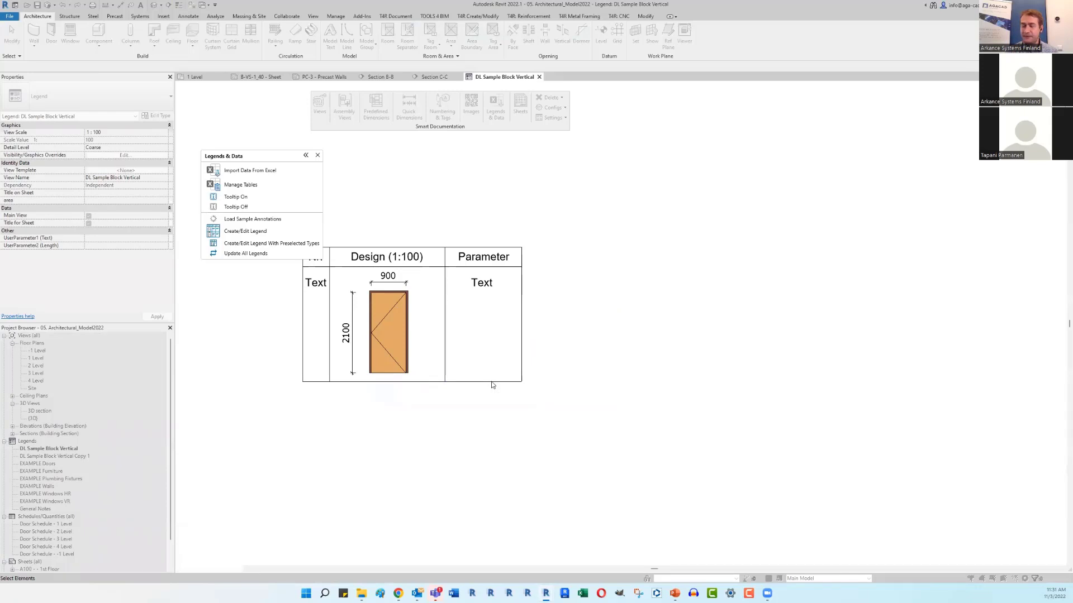
pyautogui.moveTo(579, 418); pyautogui.dragTo(461, 219)
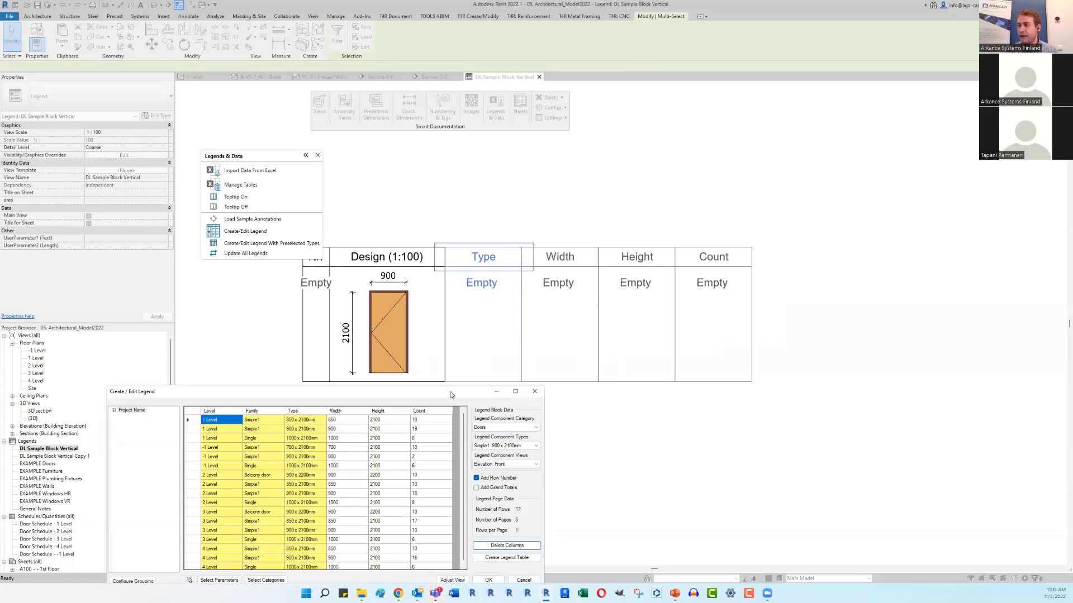
# Step: Create the legend table using the sample door row as the repeating row, and accept the legend
pyautogui.moveTo(449, 395); pyautogui.dragTo(473, 88)
pyautogui.click(532, 251)
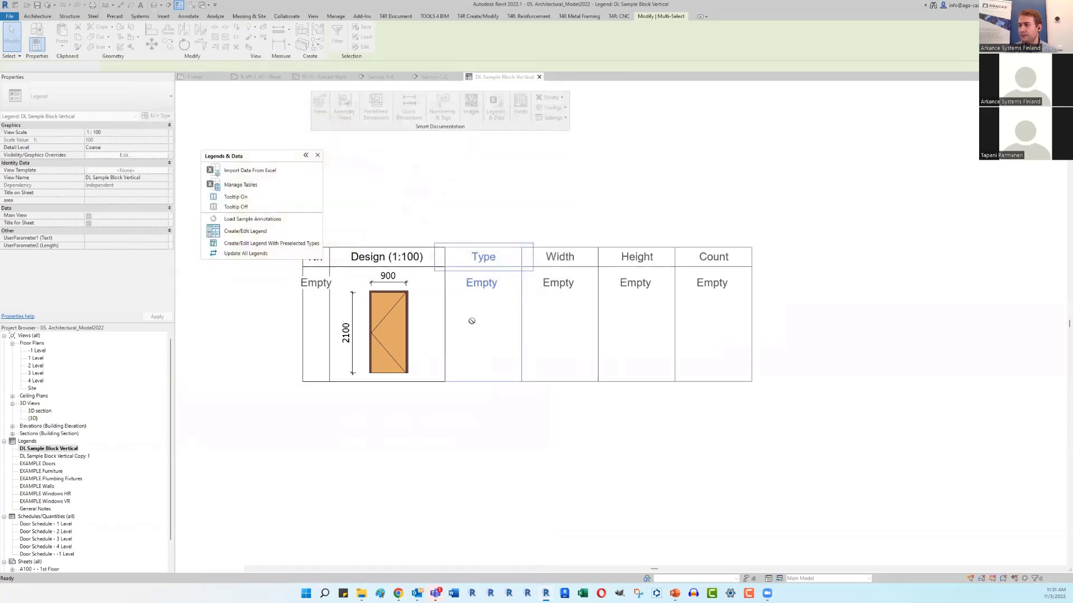
pyautogui.scroll(-4, 471, 321)
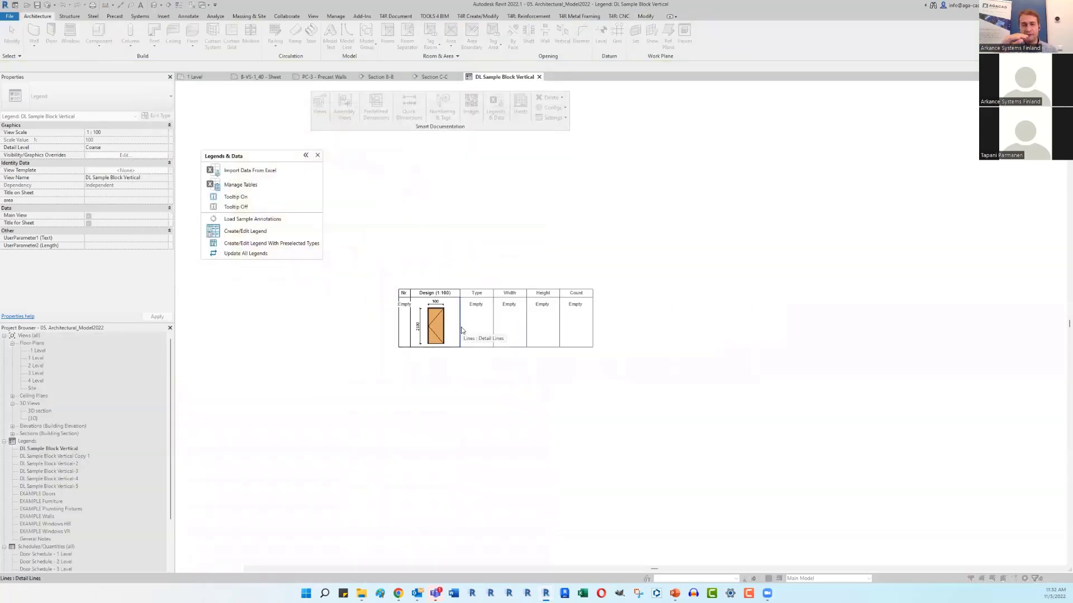
pyautogui.moveTo(672, 403); pyautogui.dragTo(350, 300)
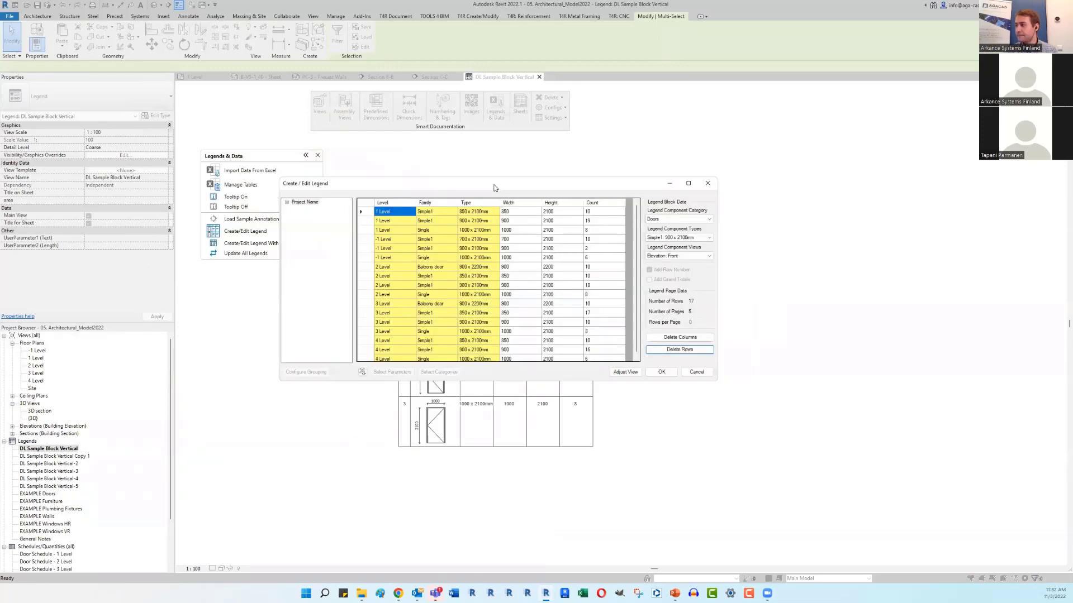
pyautogui.click(664, 375)
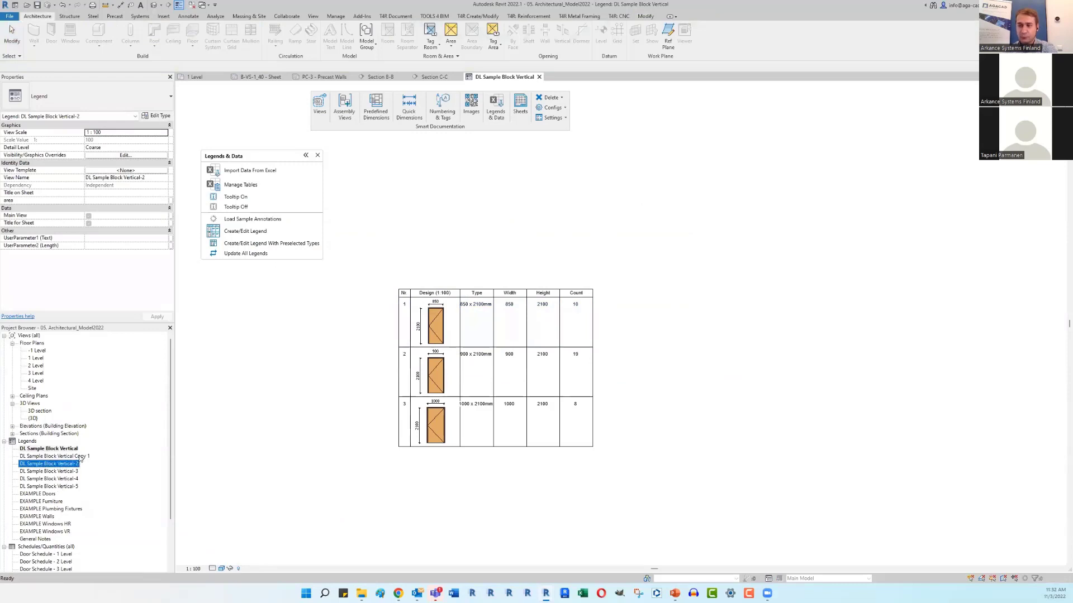
# Step: Examine the generated door table, and open the DL Sample Block Vertical-2 and DL Sample Block Vertical-3 legends to inspect theirs
pyautogui.scroll(2, 525, 394)
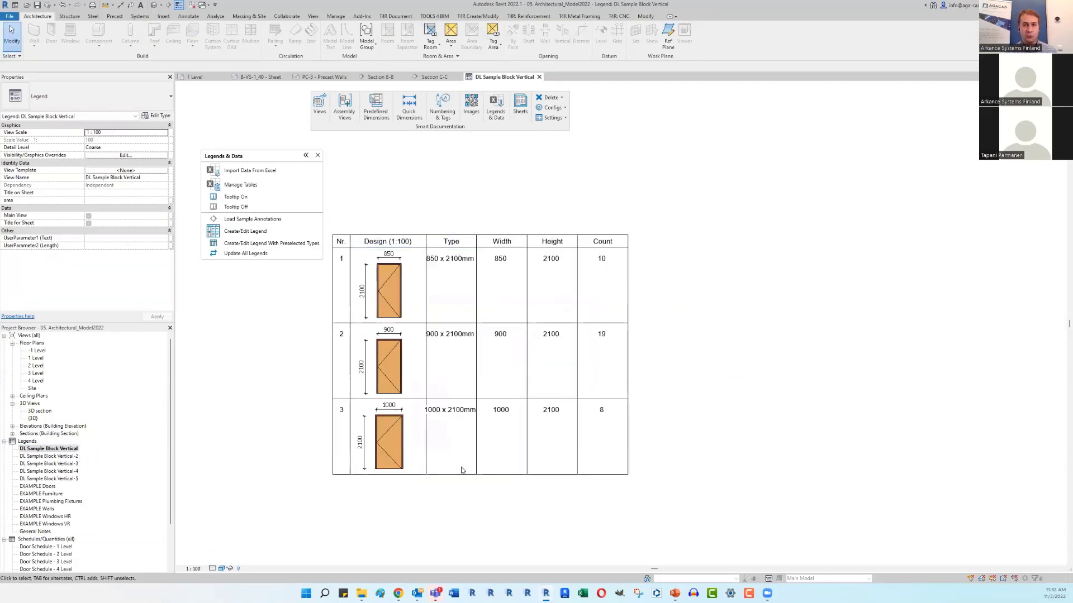
pyautogui.doubleClick(71, 457)
pyautogui.scroll(-2, 513, 322)
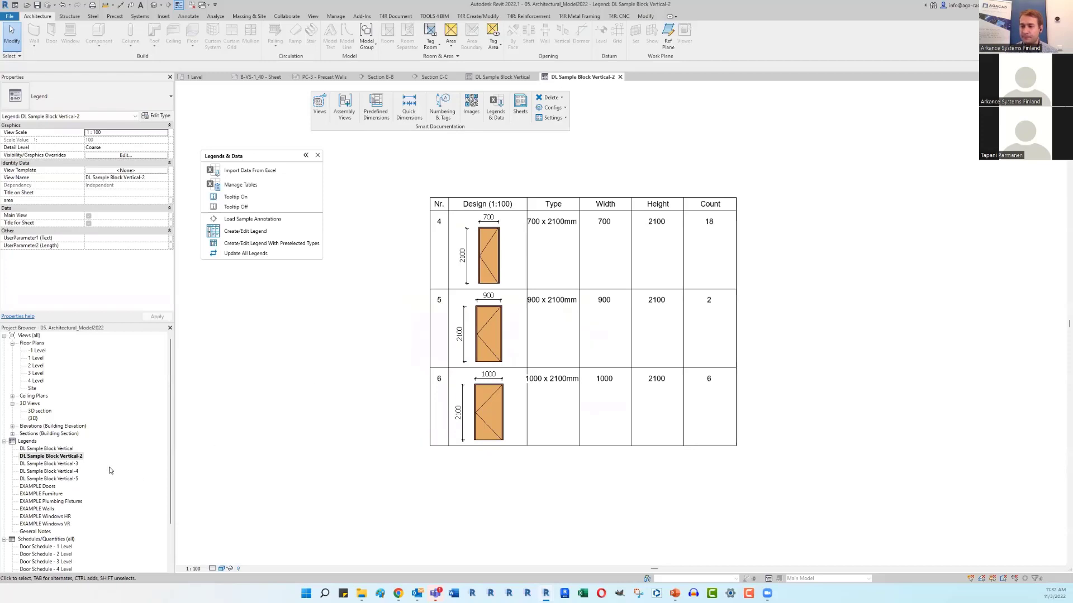
pyautogui.doubleClick(79, 464)
pyautogui.scroll(-3, 399, 353)
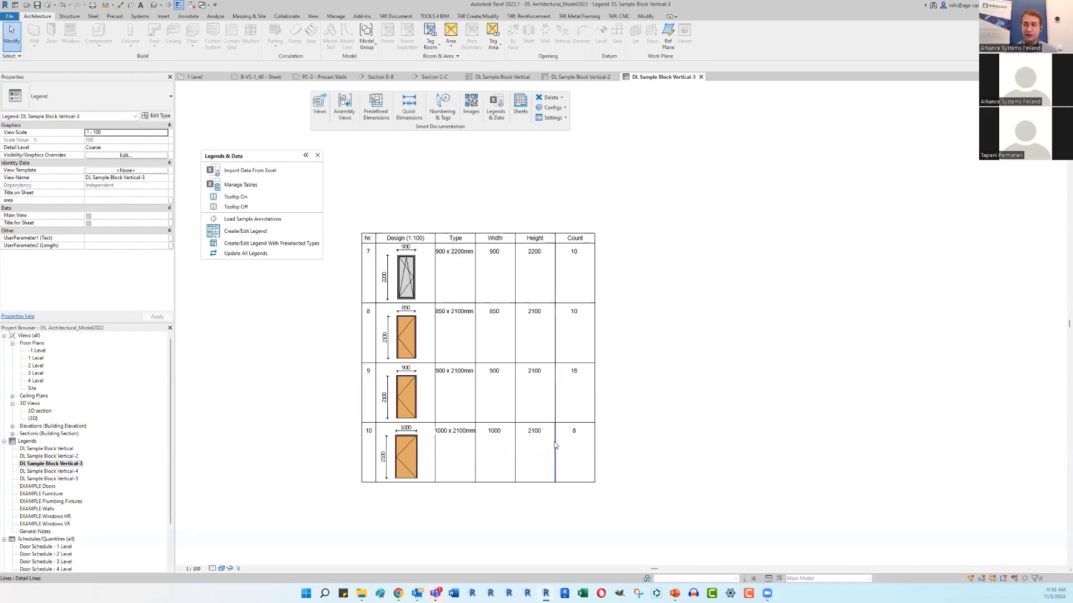
# Step: Examine the rows of the DL Sample Block Vertical-3 legend and inspect the 850 x 2100mm door component
pyautogui.scroll(4, 406, 343)
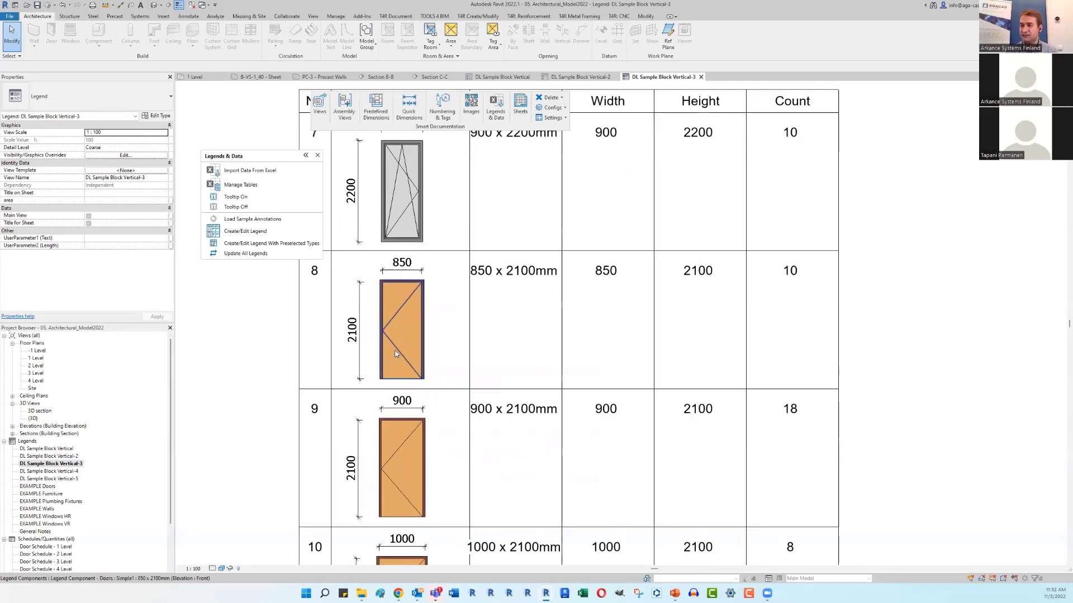
pyautogui.click(396, 353)
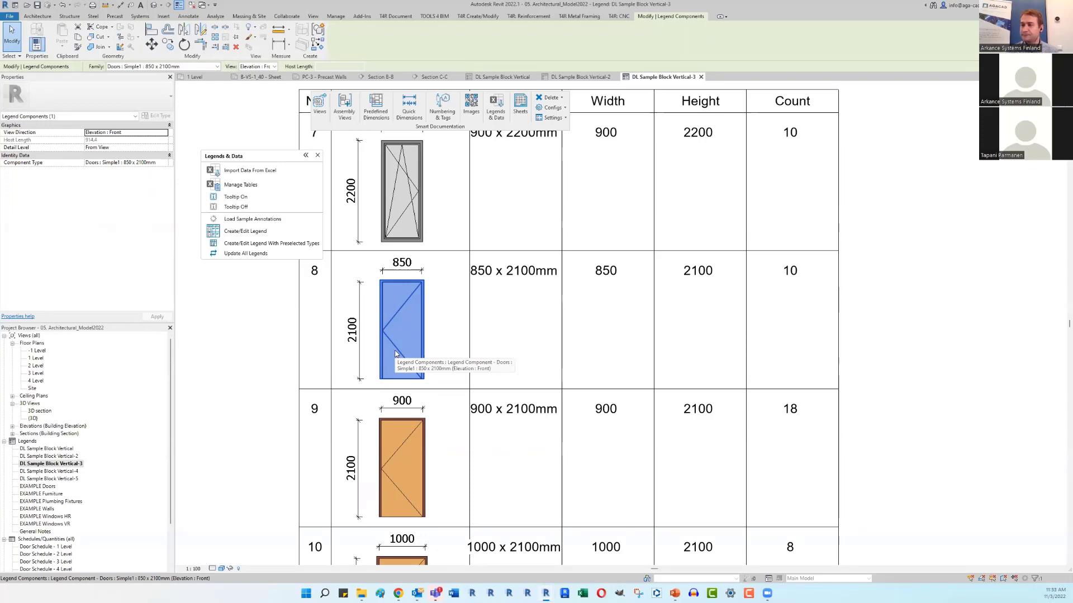
pyautogui.click(272, 343)
pyautogui.scroll(-4, 274, 344)
pyautogui.scroll(-1, 273, 342)
pyautogui.moveTo(266, 344); pyautogui.dragTo(352, 347, button='middle')
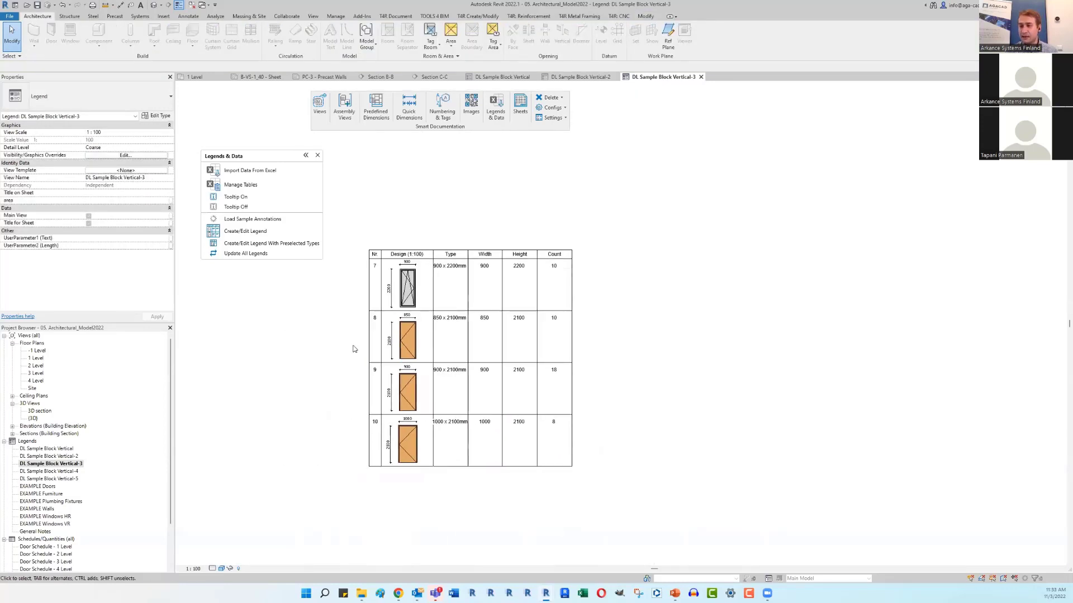
# Step: Rename the DL Sample Block Vertical legend as doors lvl1
pyautogui.click(51, 449)
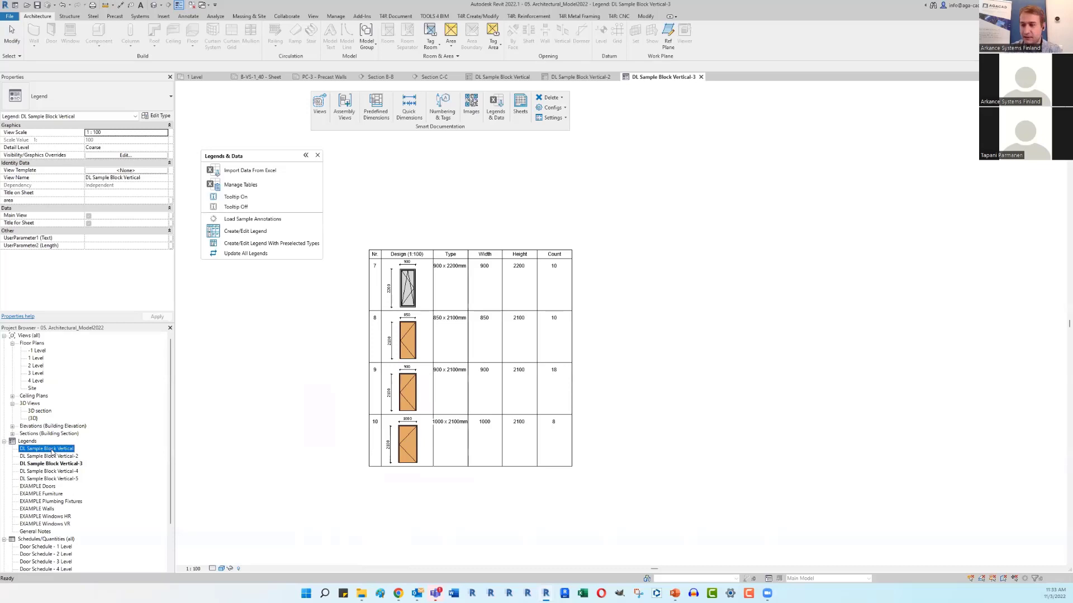
pyautogui.click(52, 451)
pyautogui.write('d')
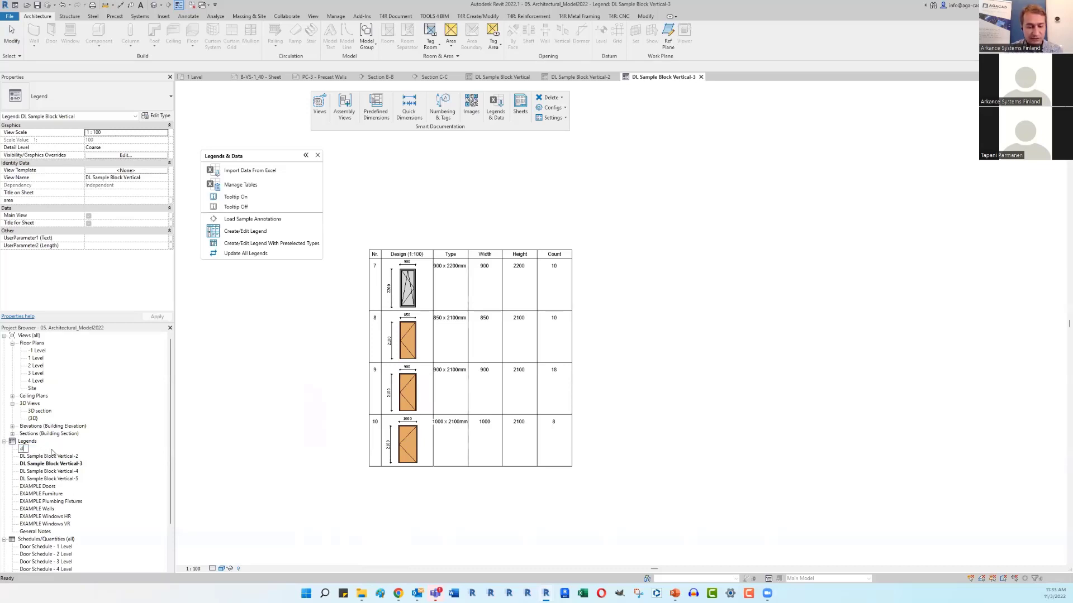
pyautogui.write('oors lvl')
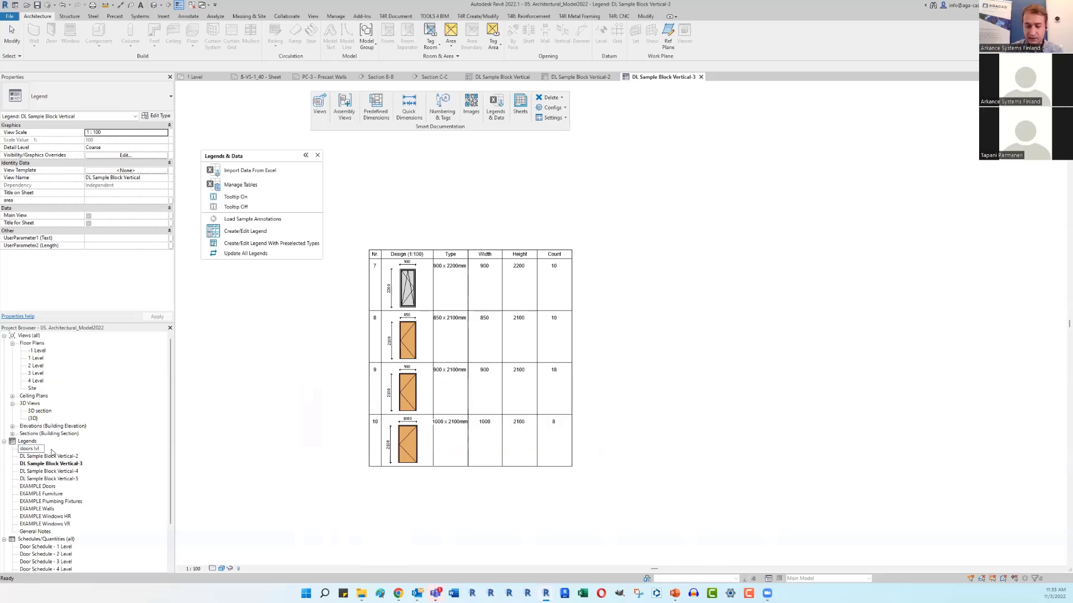
pyautogui.write('1')
pyautogui.press('Return')
# Step: Rename the DL Sample Block Vertical-2 legend as doors lvl0 and the DL Sample Block Vertical-3 legend as doors lvl2
pyautogui.click(52, 449)
pyautogui.press('F2')
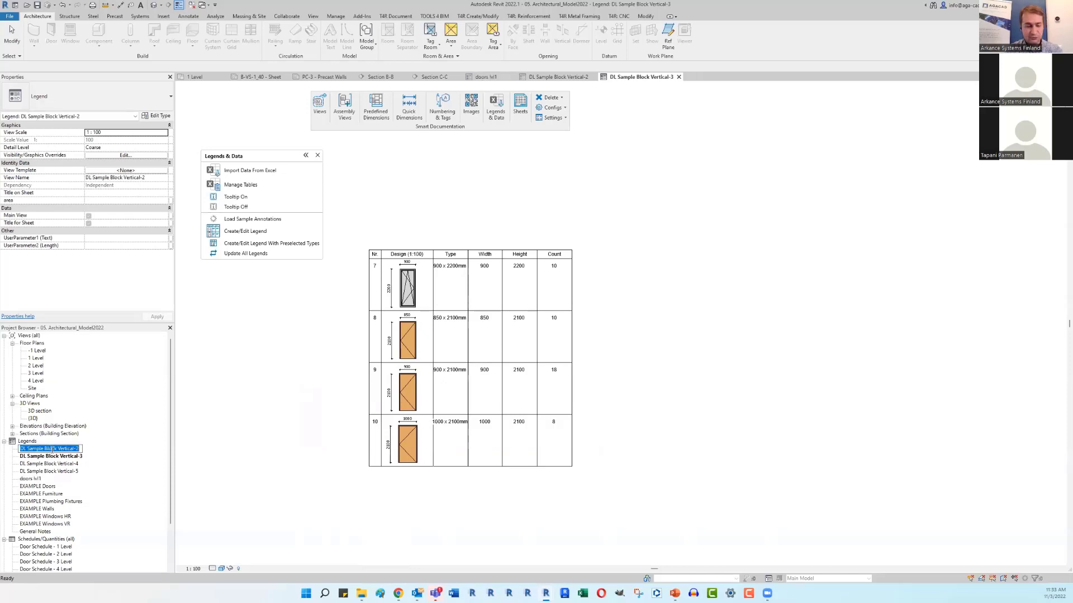
pyautogui.write('doors lvl0')
pyautogui.press('Return')
pyautogui.click(52, 450)
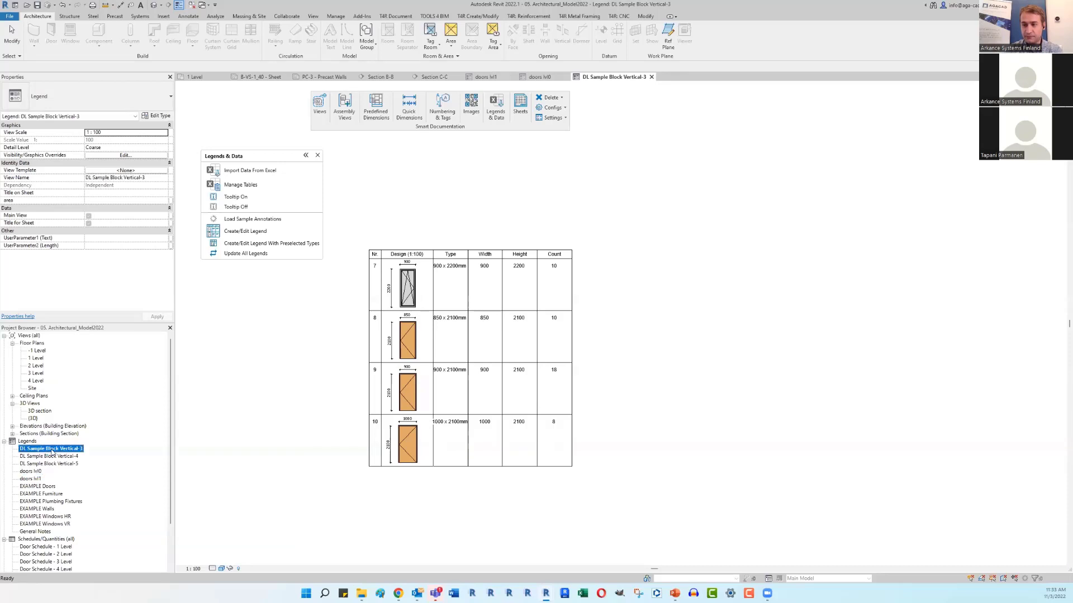
pyautogui.press('F2')
pyautogui.write('doors lvl2')
pyautogui.press('Return')
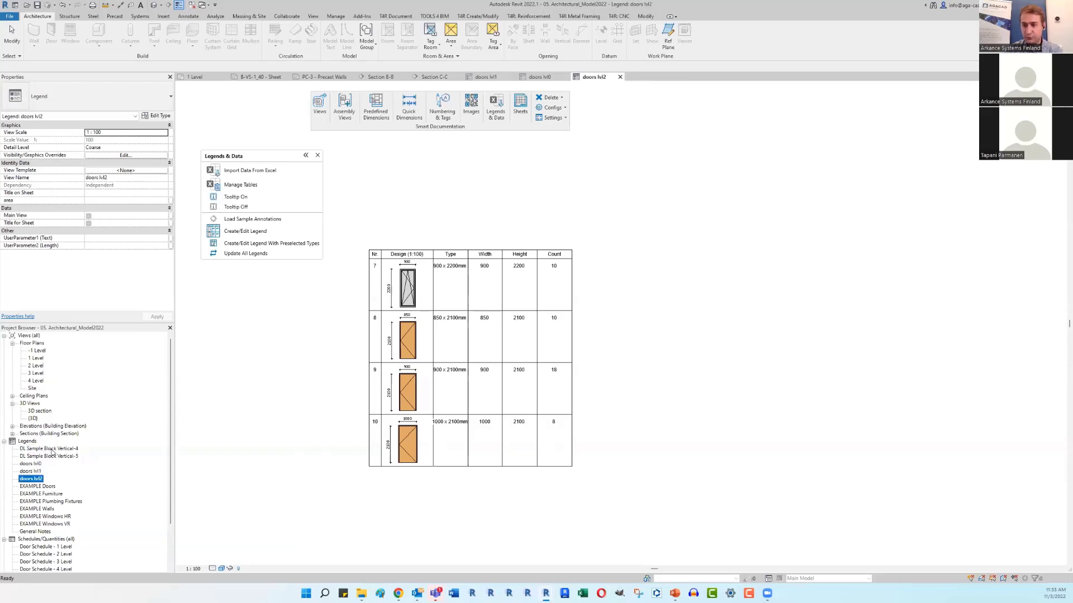
# Step: Rename the DL Sample Block Vertical-4 legend as doors lvl3 and the DL Sample Block Vertical-5 legend as doors lvl4
pyautogui.click(52, 450)
pyautogui.press('F2')
pyautogui.write('doors lvl3')
pyautogui.press('Return')
pyautogui.click(52, 450)
pyautogui.press('F2')
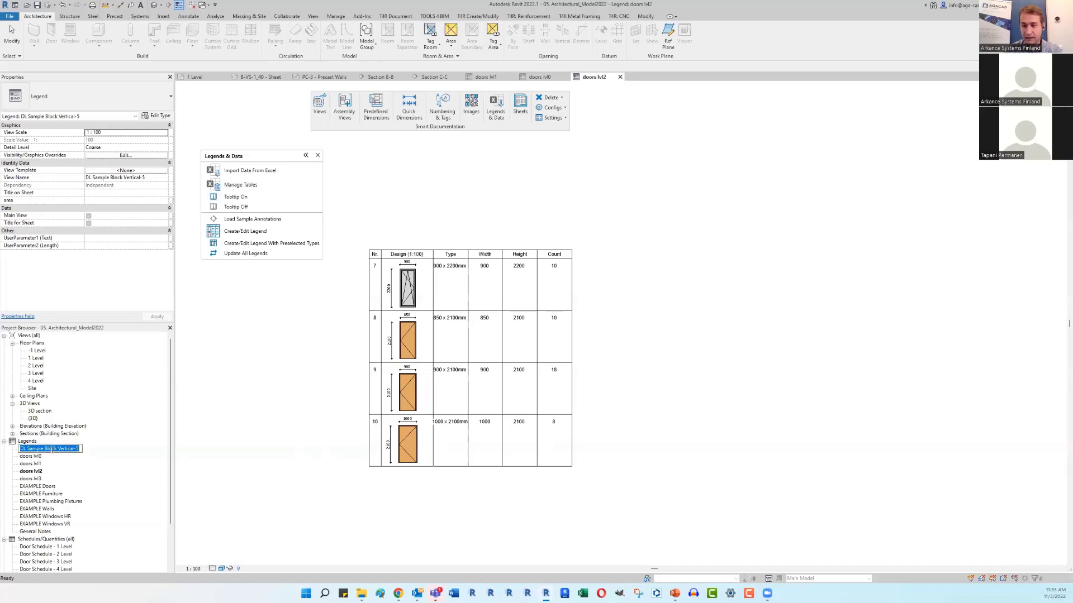
pyautogui.write('doors lvl4')
pyautogui.press('Return')
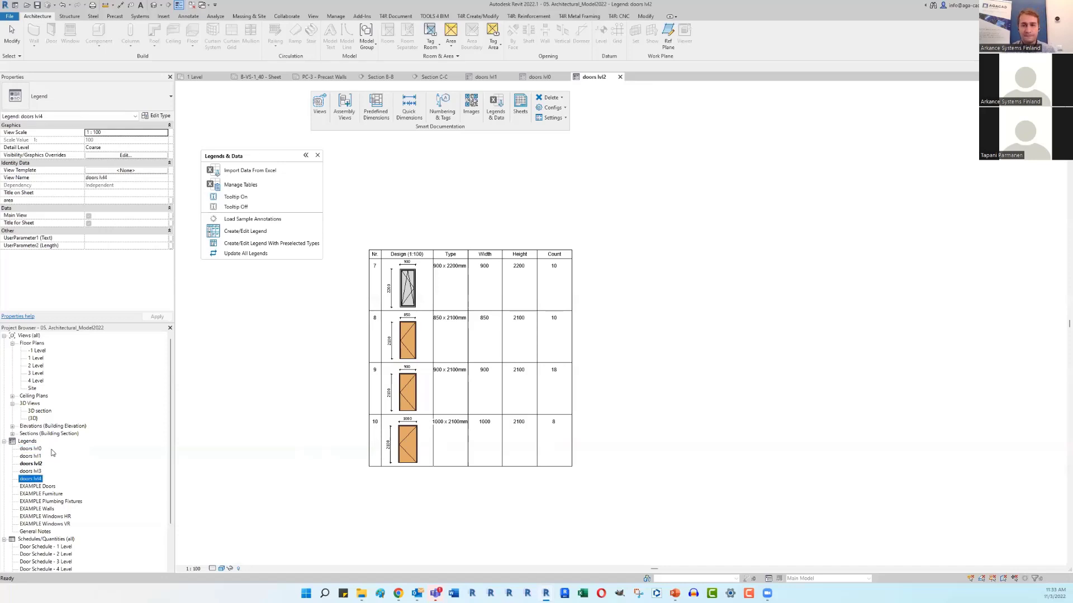
pyautogui.click(251, 378)
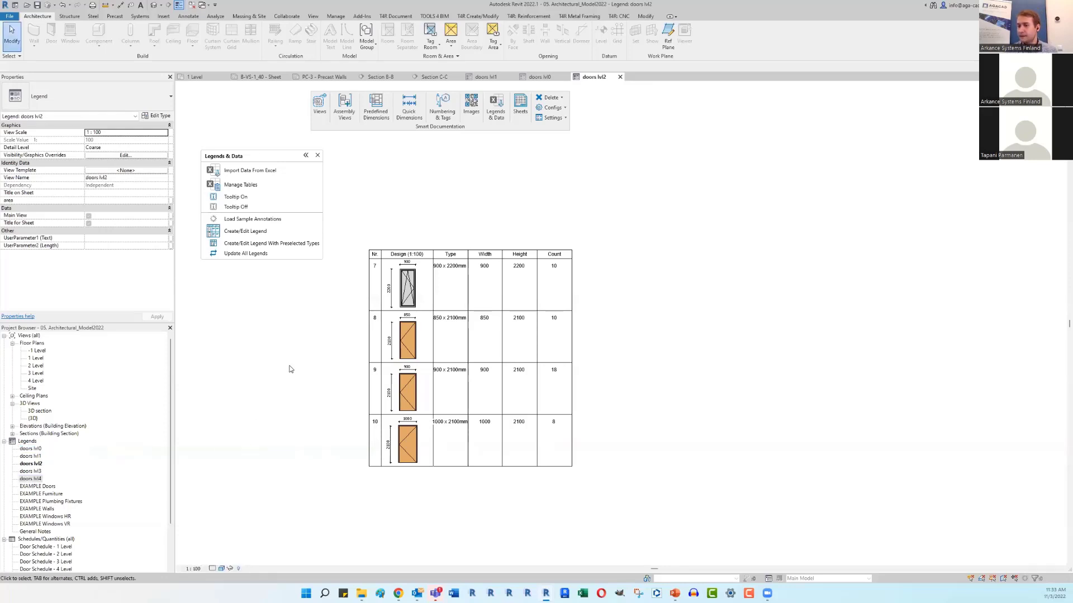
# Step: Open sheet A100 - -1st Floor and inspect the door schedule placed on it
pyautogui.scroll(-3, 79, 503)
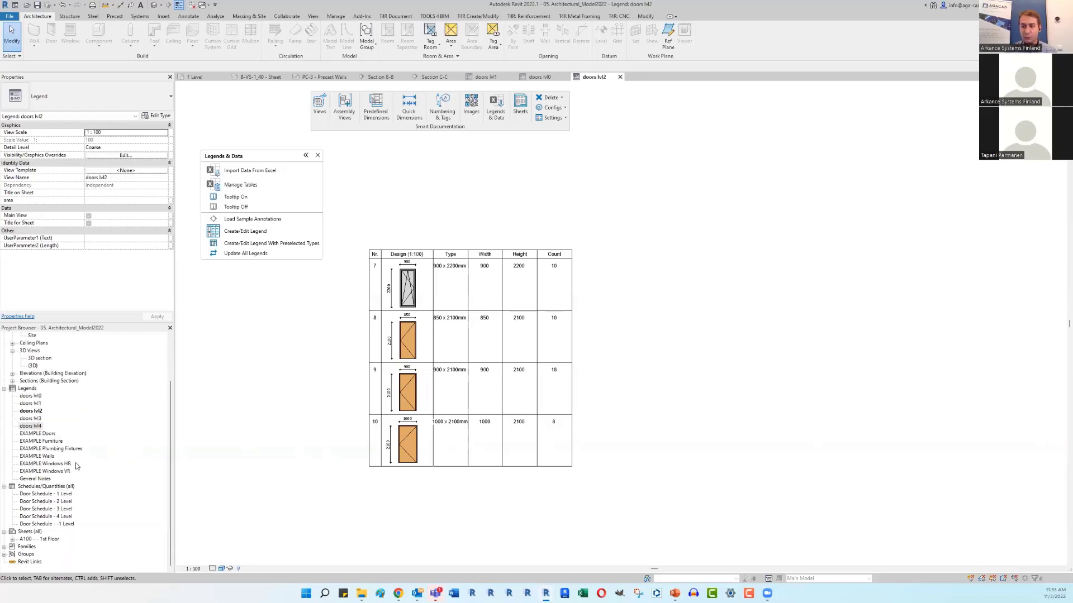
pyautogui.click(51, 540)
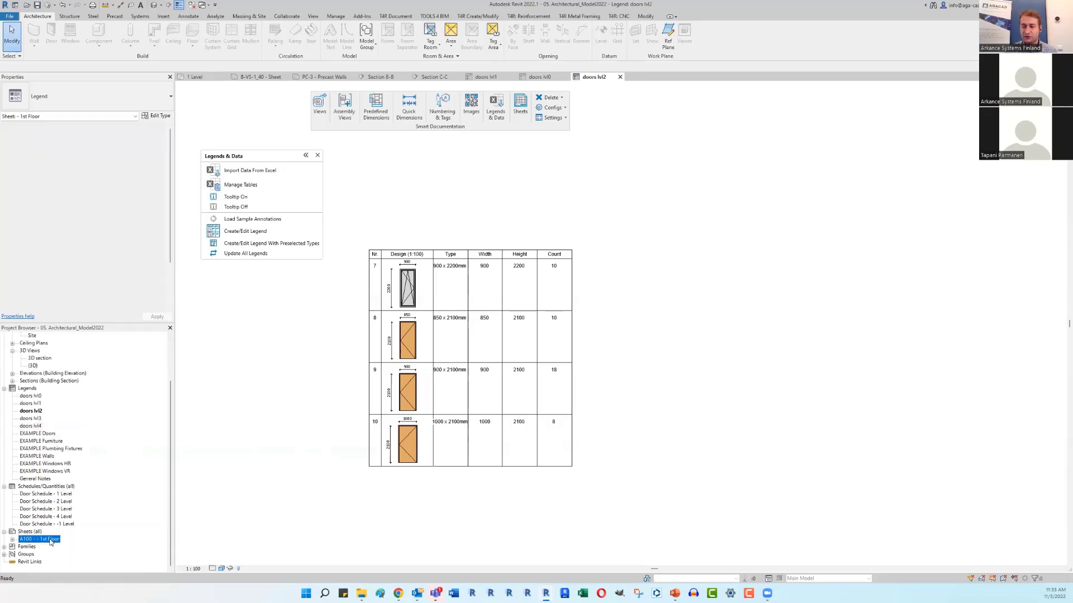
pyautogui.doubleClick(50, 539)
pyautogui.scroll(-3, 260, 419)
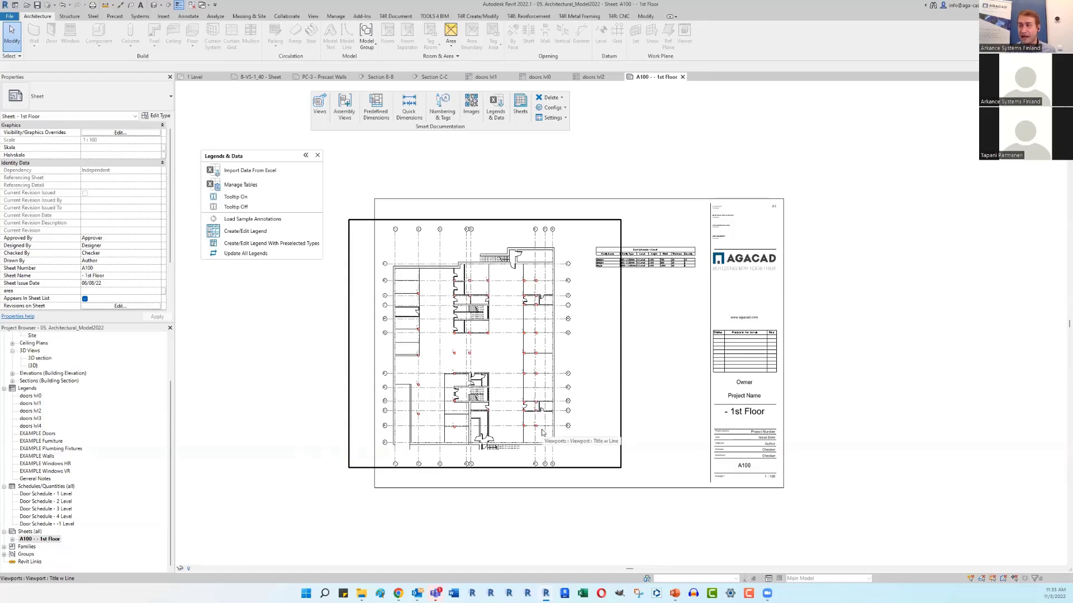
pyautogui.scroll(5, 658, 261)
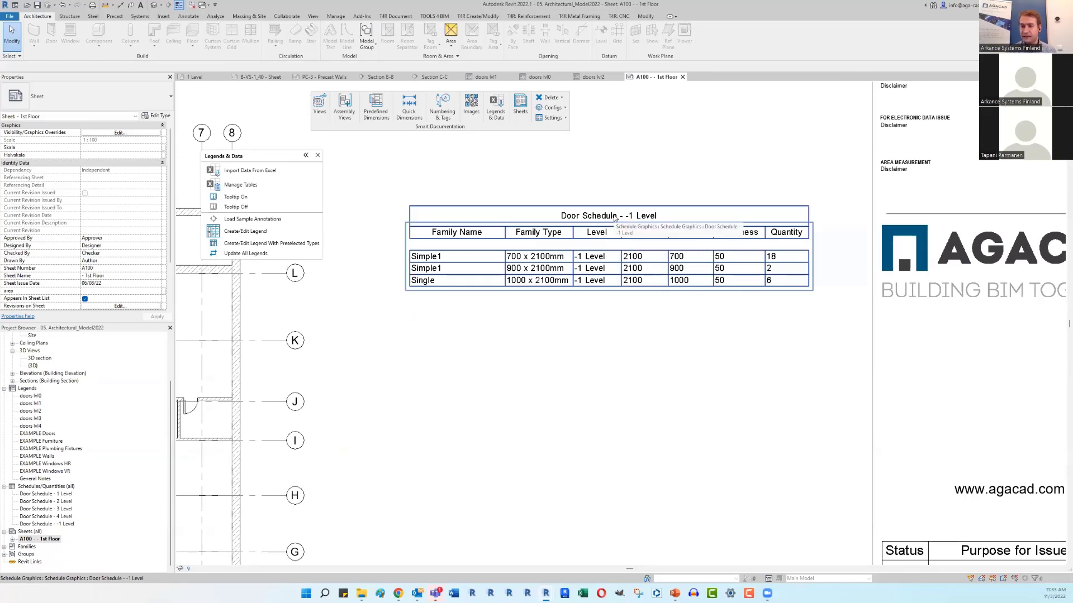
# Step: Place the doors lvl0 legend on sheet A100, directly below the -1 Level door schedule
pyautogui.click(32, 396)
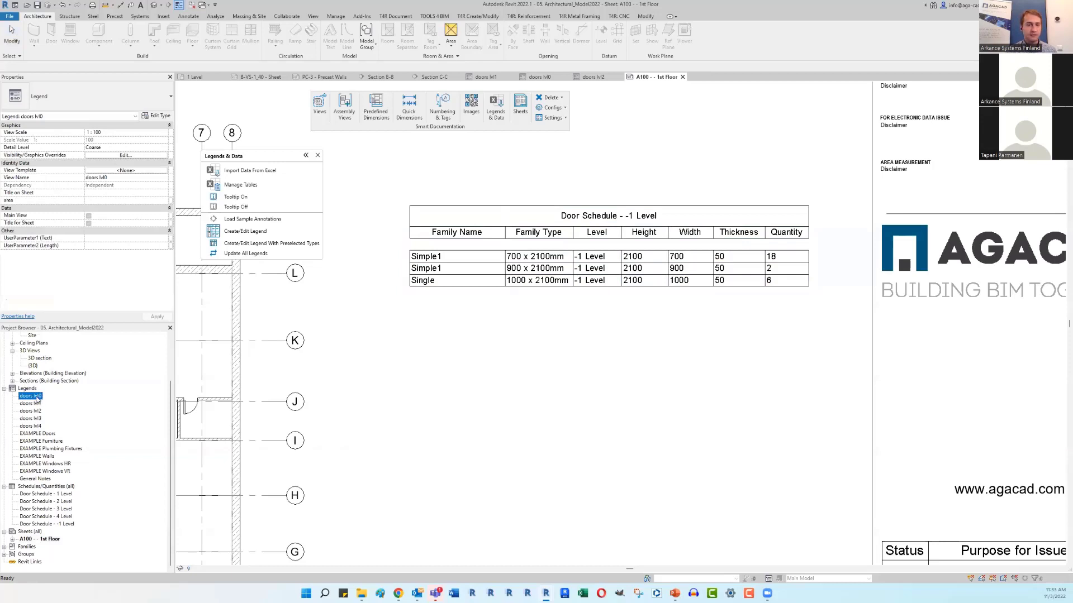
pyautogui.moveTo(35, 397); pyautogui.dragTo(566, 442)
pyautogui.scroll(-1, 522, 393)
pyautogui.click(522, 433)
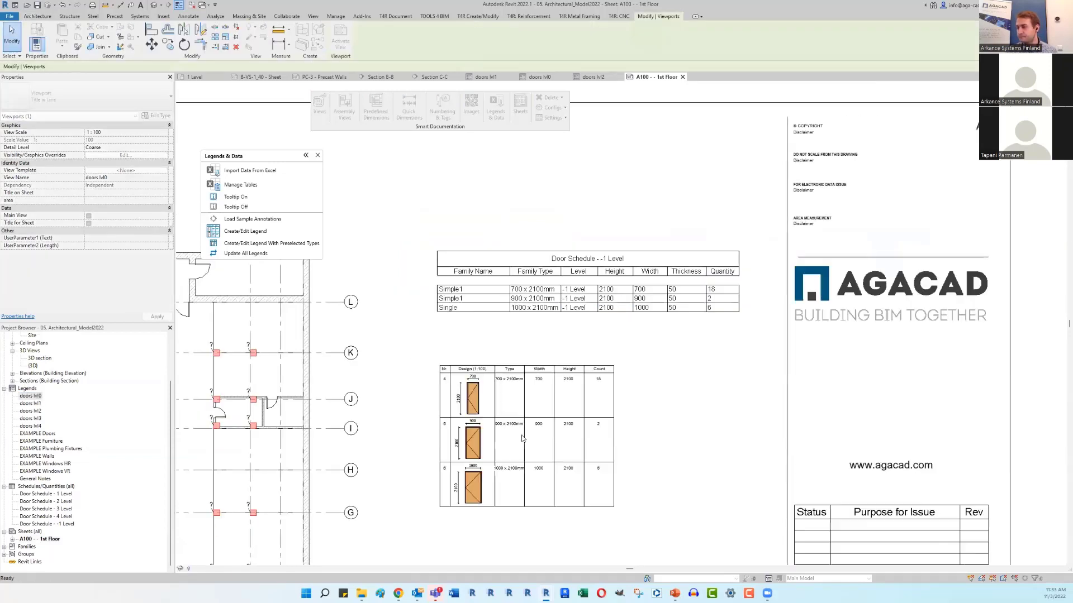
pyautogui.scroll(2, 644, 485)
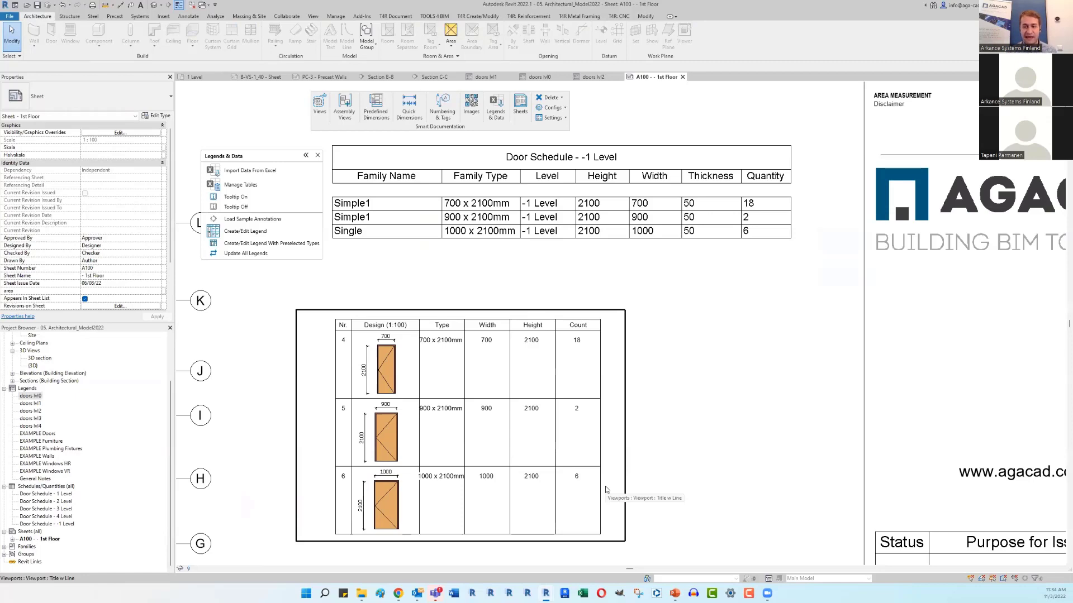
pyautogui.scroll(-5, 606, 490)
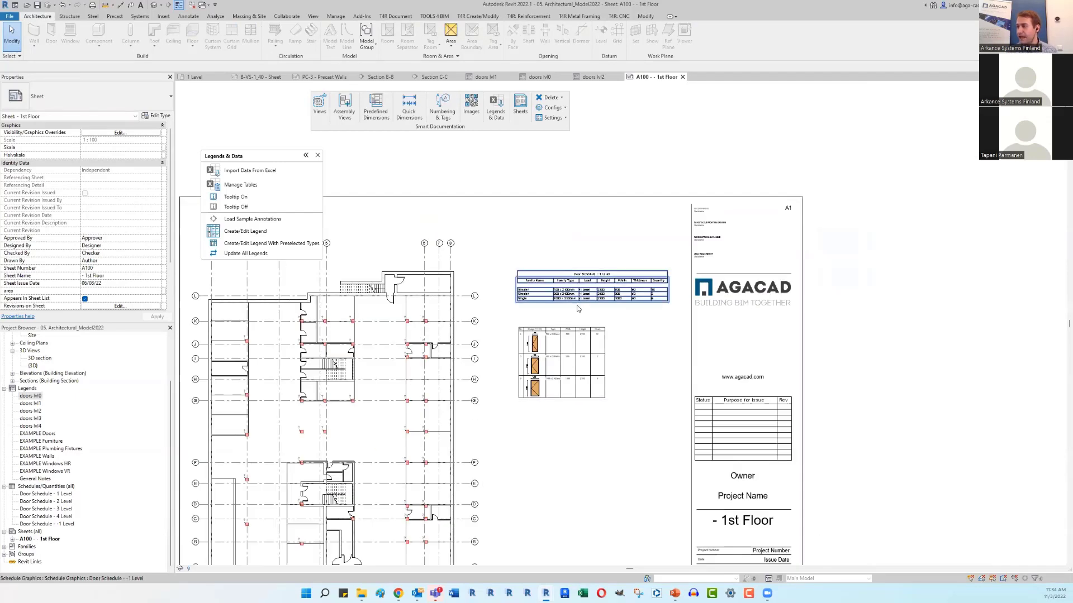
pyautogui.moveTo(585, 441); pyautogui.dragTo(690, 372, button='middle')
pyautogui.scroll(-1, 625, 367)
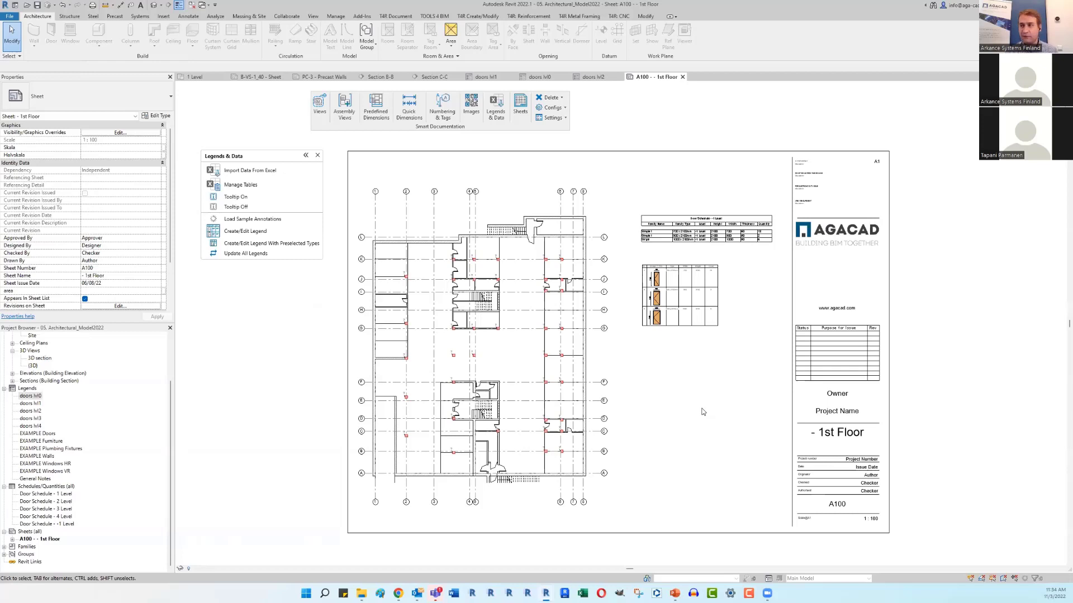
# Step: Start creating new sheets in Manage Sheets, using the existing A100 1st Floor sheet as the template
pyautogui.click(317, 155)
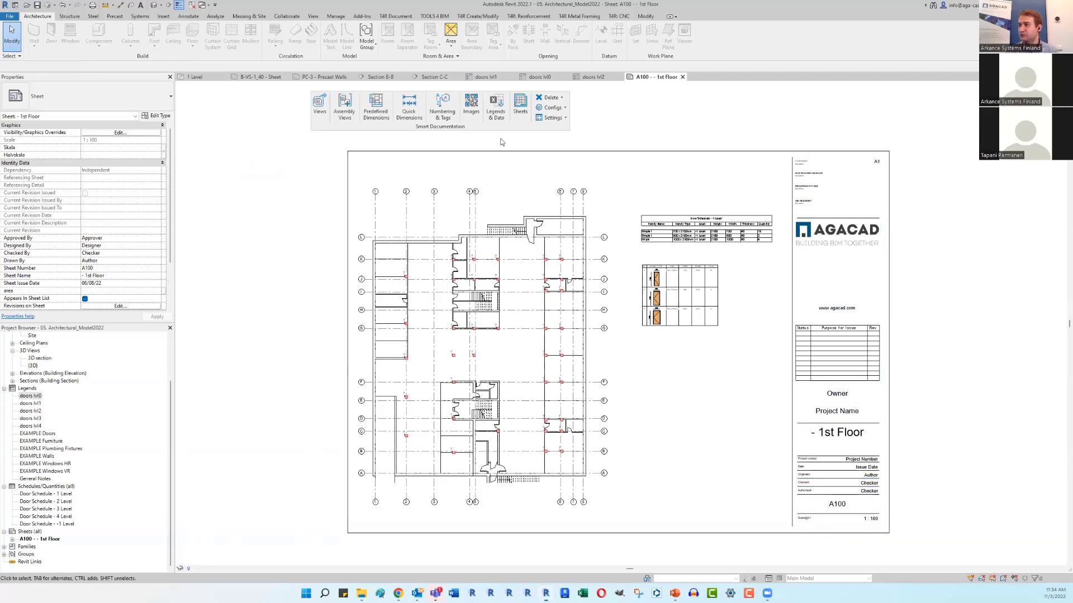
pyautogui.click(520, 109)
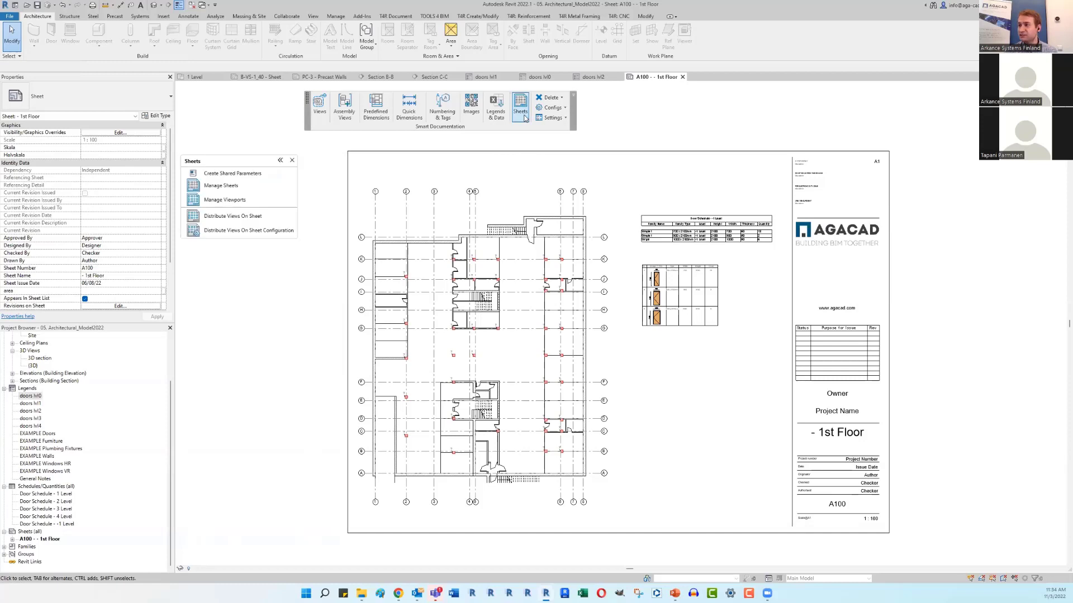
pyautogui.click(257, 200)
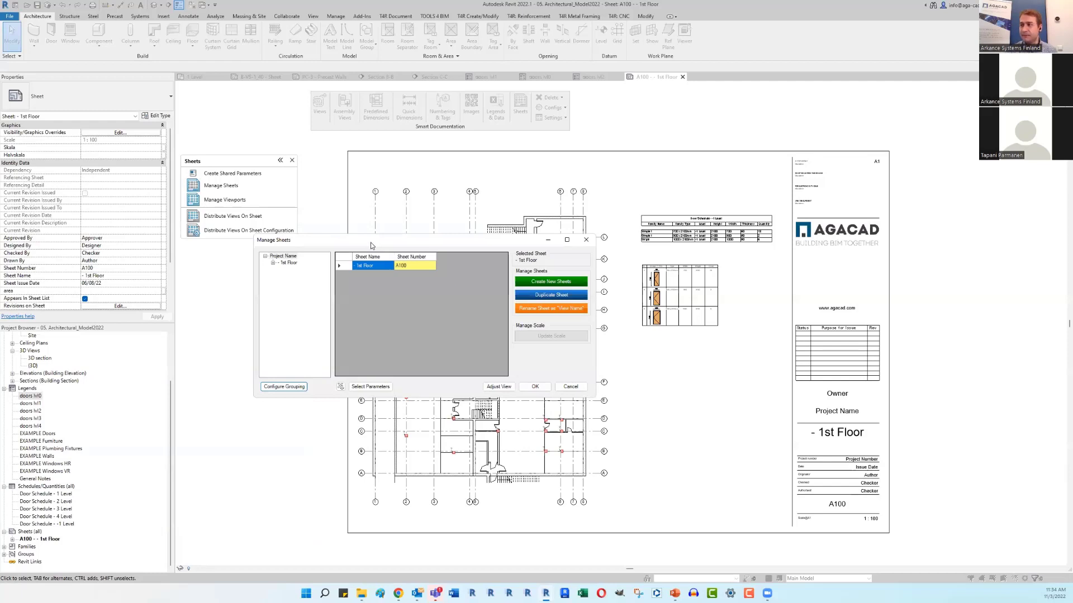
pyautogui.click(347, 267)
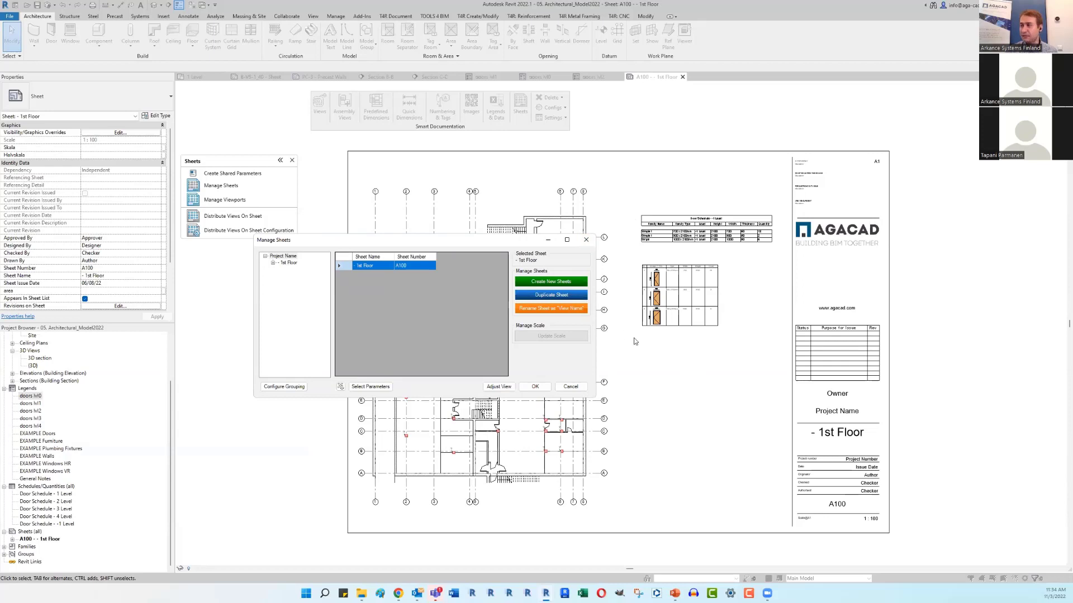
pyautogui.click(562, 282)
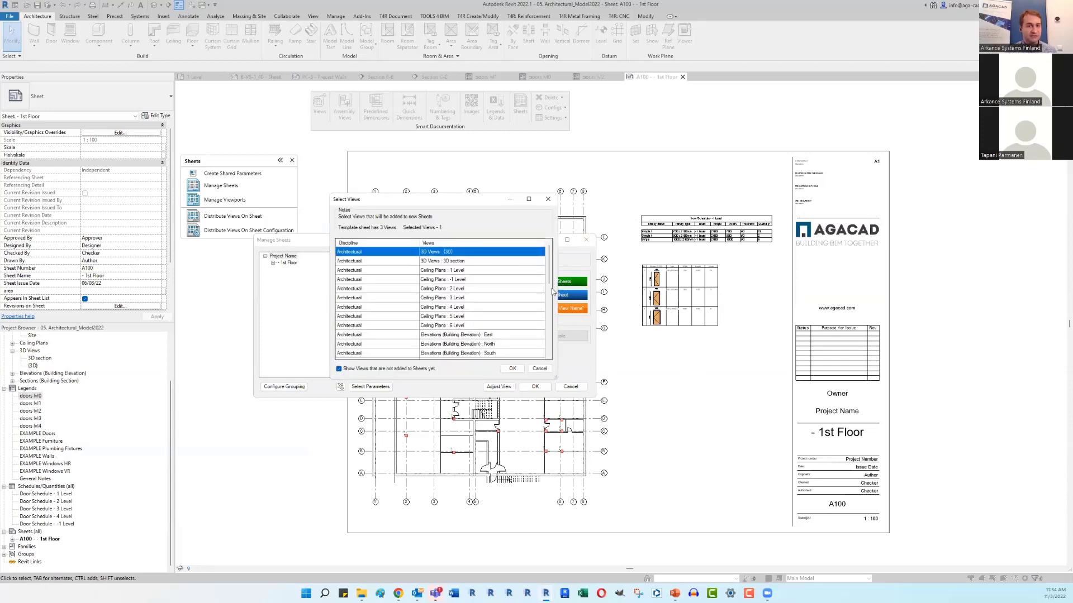
# Step: Choose floor plans 1 to 4 Level, legends doors lvl1 to lvl4 and Door Schedules 1 to 4 Level for the new sheets
pyautogui.click(519, 289)
pyautogui.scroll(-3, 486, 291)
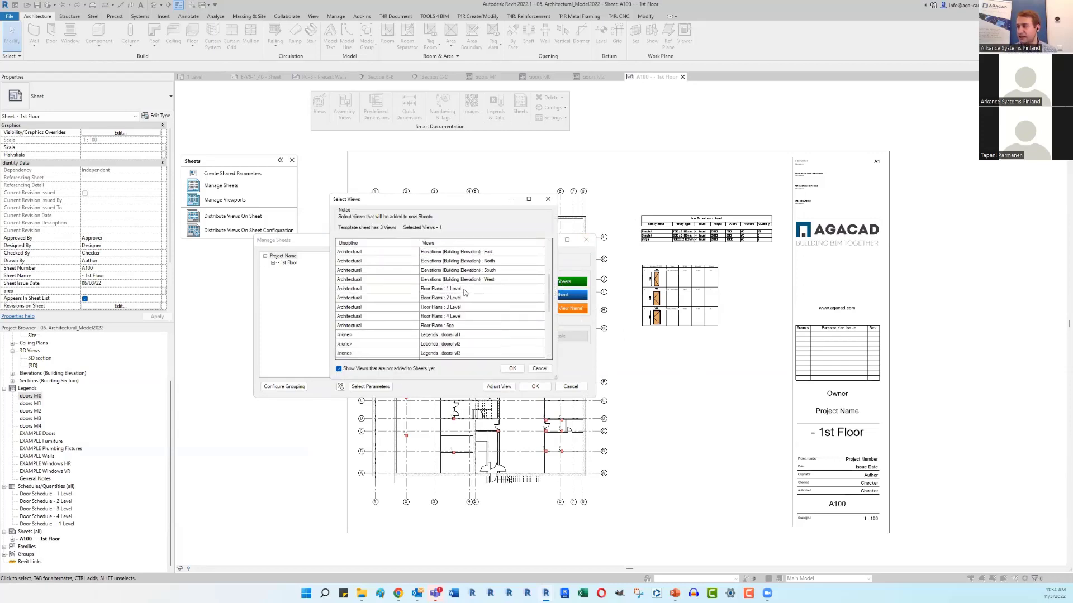
pyautogui.click(464, 289)
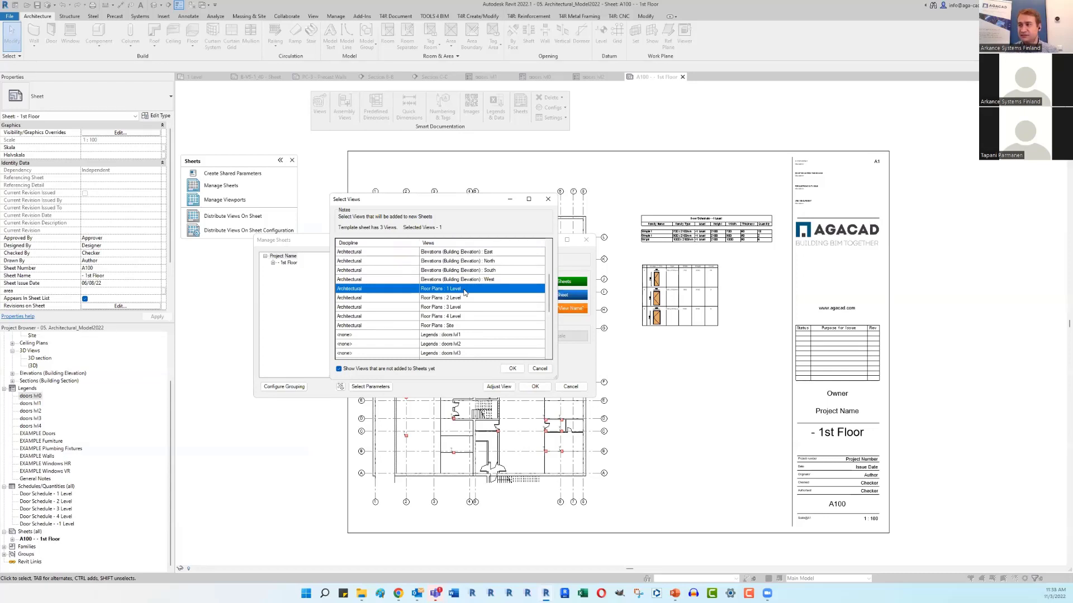
pyautogui.moveTo(464, 291); pyautogui.dragTo(459, 319)
pyautogui.scroll(-2, 468, 285)
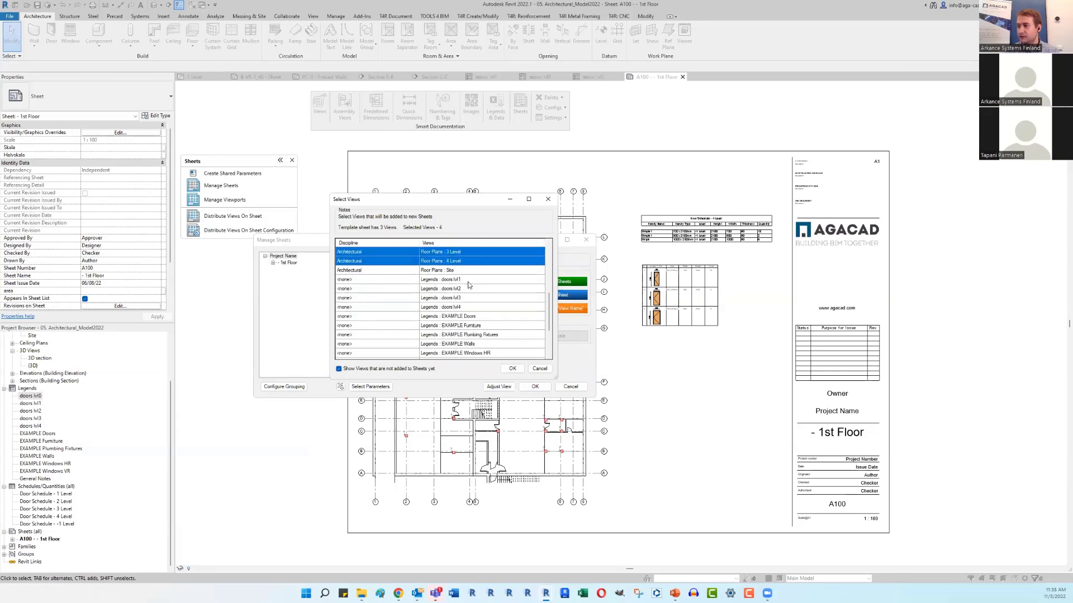
pyautogui.keyDown('ctrl'); pyautogui.moveTo(469, 282); pyautogui.dragTo(460, 345); pyautogui.keyUp('ctrl')
pyautogui.scroll(-2, 472, 312)
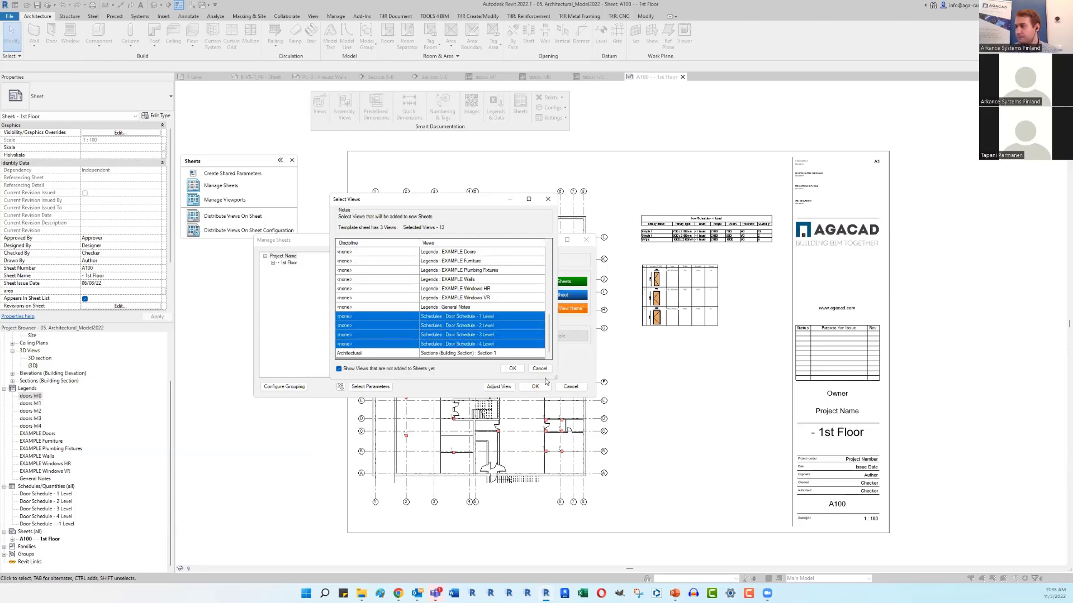
pyautogui.click(513, 369)
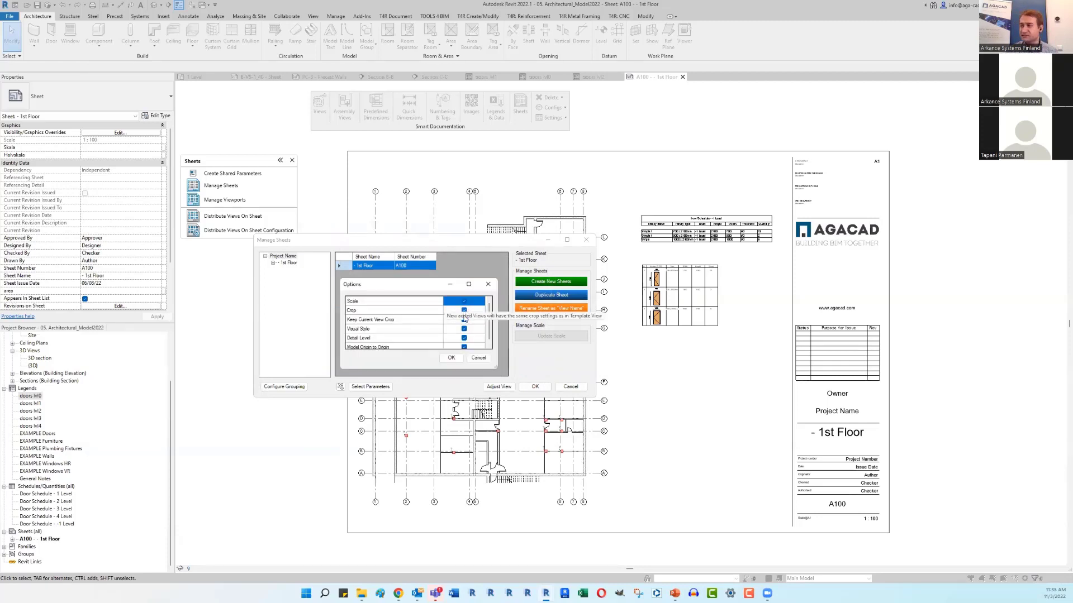
# Step: Keep all template view options enabled and group the mapped views by type, giving each new sheet its matching floor plan, door schedule and legend
pyautogui.scroll(-1, 363, 342)
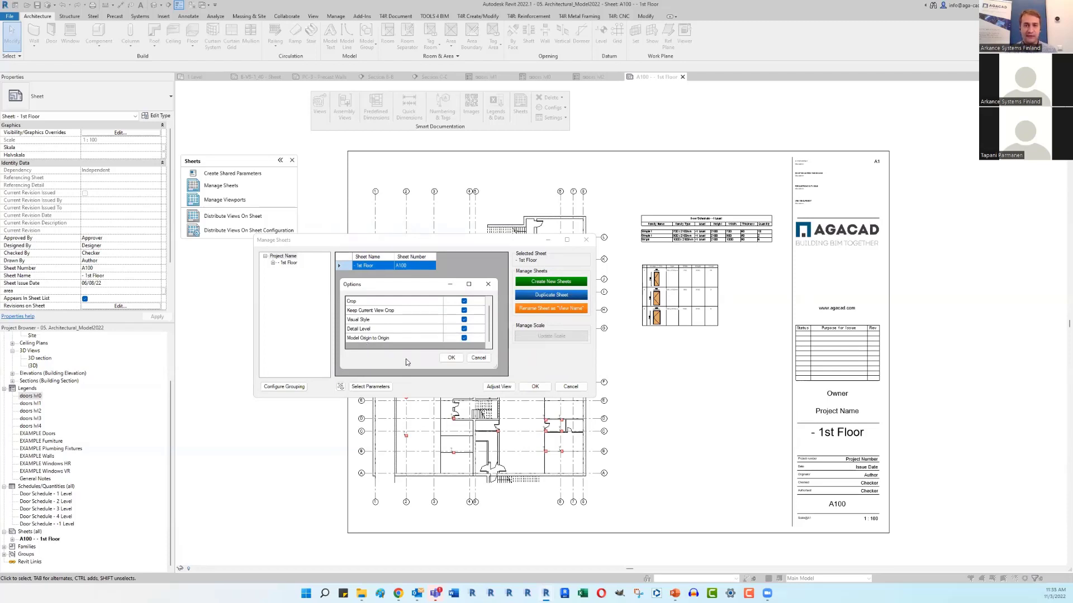
pyautogui.click(445, 358)
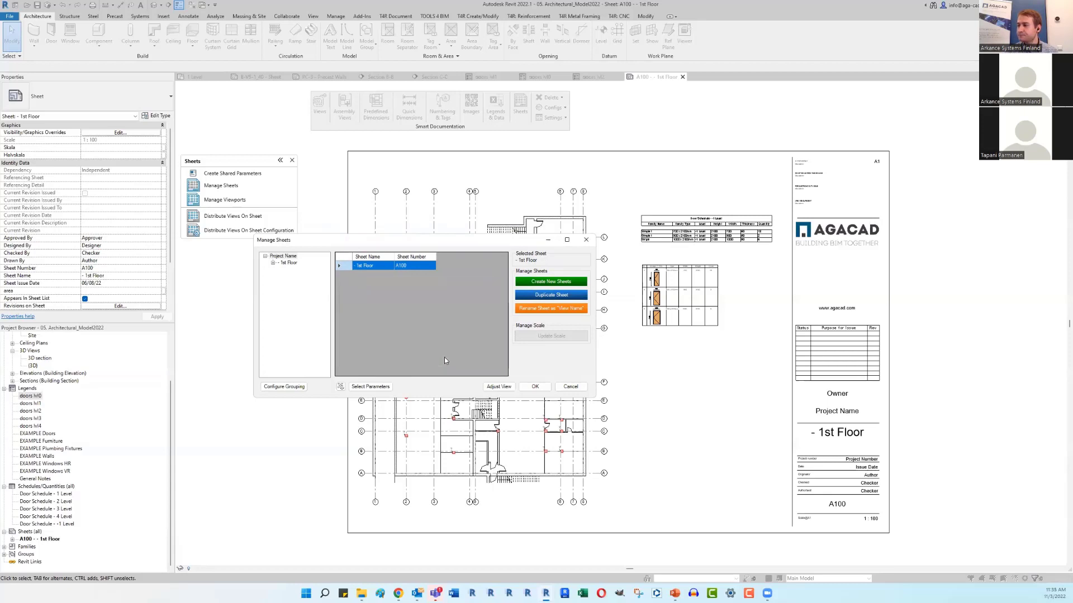
pyautogui.moveTo(162, 286); pyautogui.dragTo(530, 247)
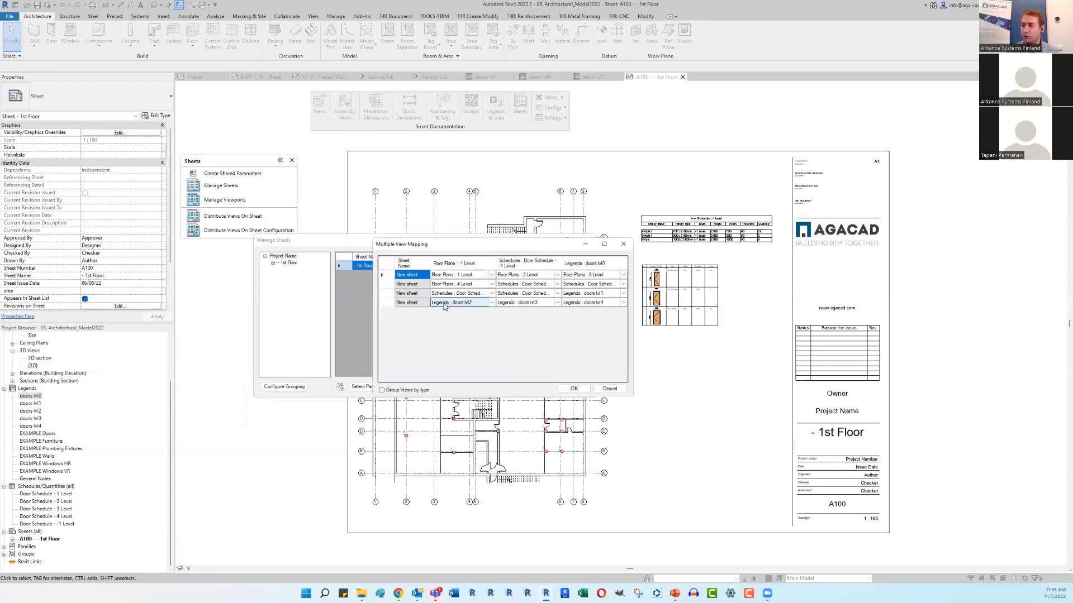
pyautogui.moveTo(390, 285); pyautogui.dragTo(407, 320)
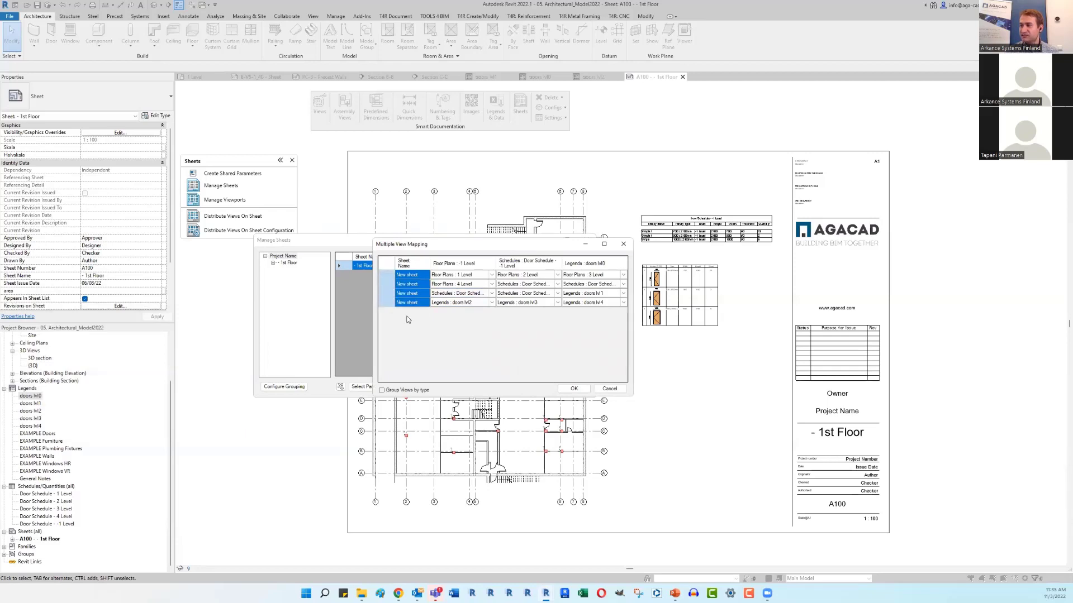
pyautogui.click(408, 294)
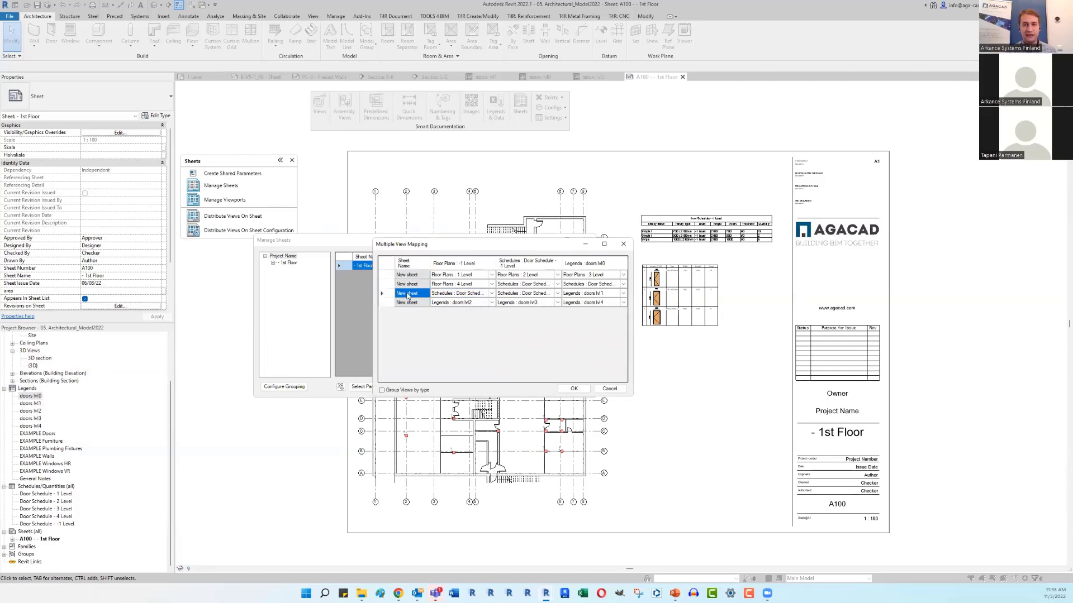
pyautogui.click(382, 390)
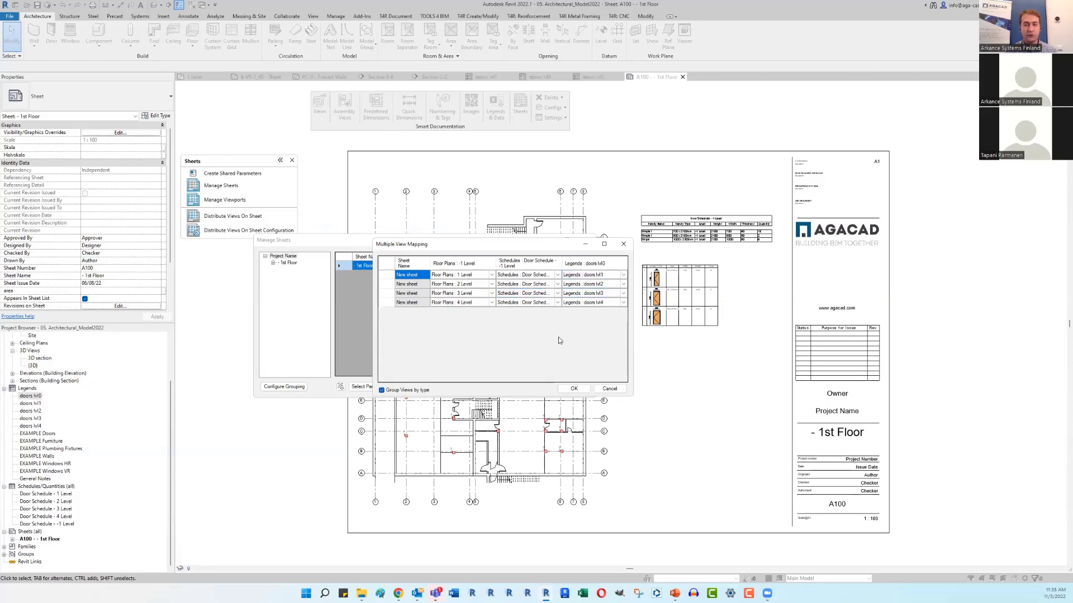
pyautogui.click(574, 388)
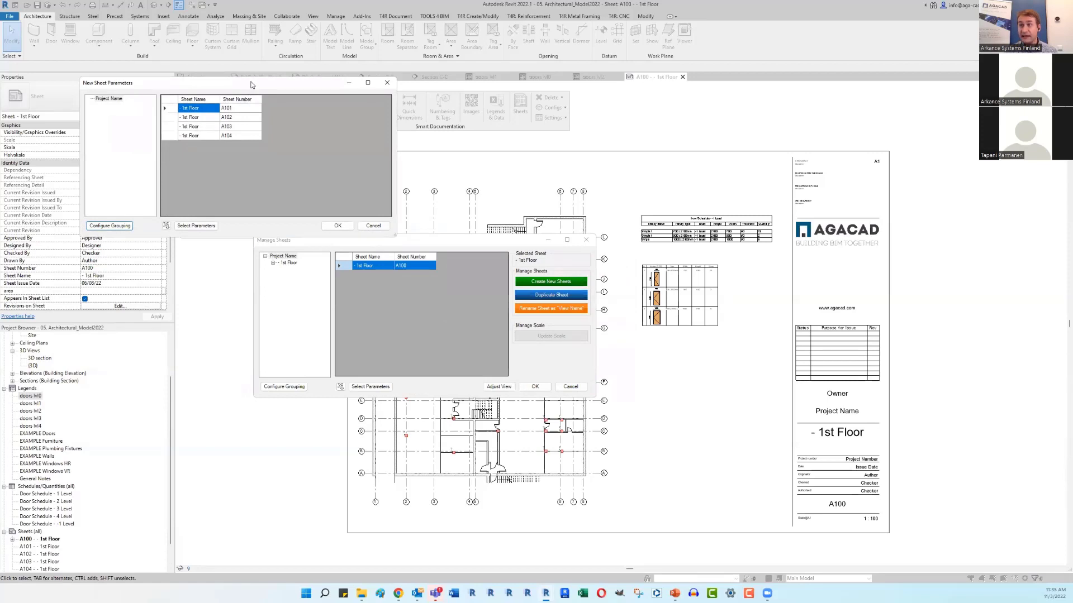
# Step: Name the new sheets A101 to A104 as 1st, 2nd, 3rd and 4th
pyautogui.moveTo(254, 83); pyautogui.dragTo(402, 215)
pyautogui.click(353, 241)
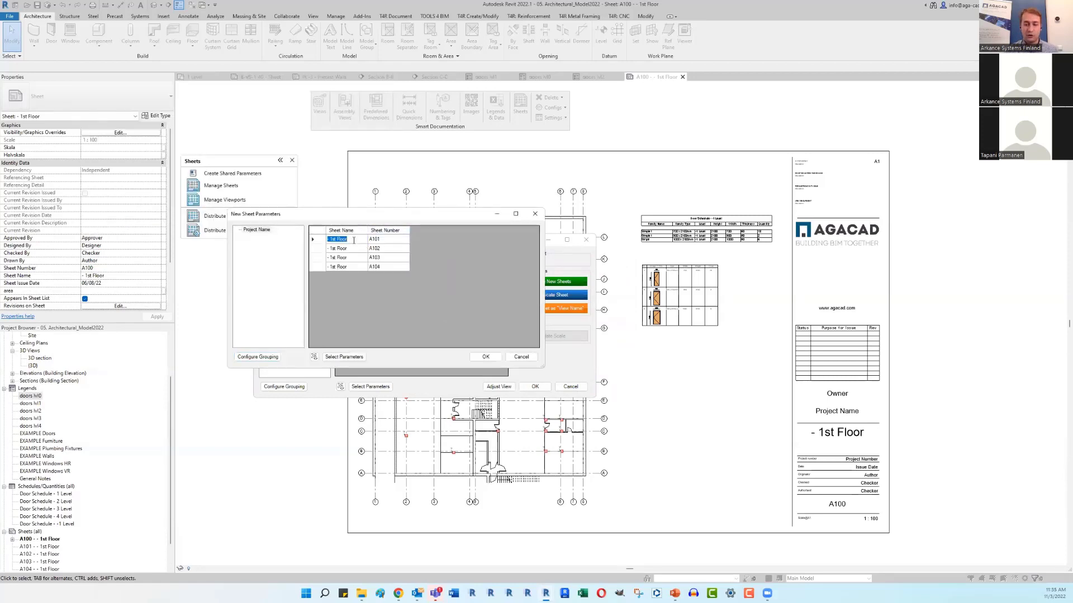
pyautogui.write('1sy')
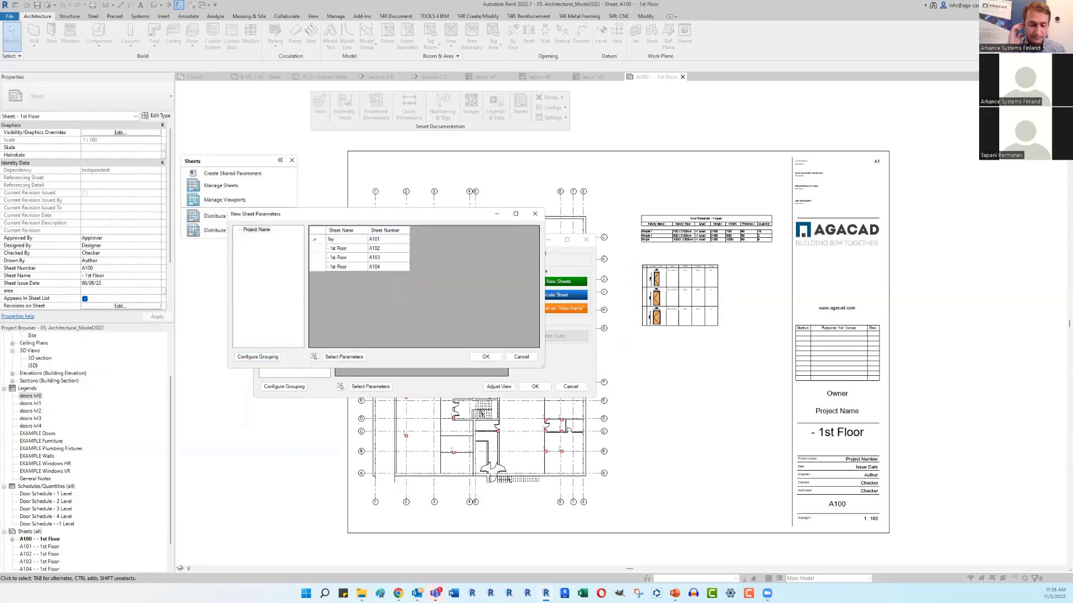
pyautogui.press('BackSpace')
pyautogui.write('t')
pyautogui.press('Return')
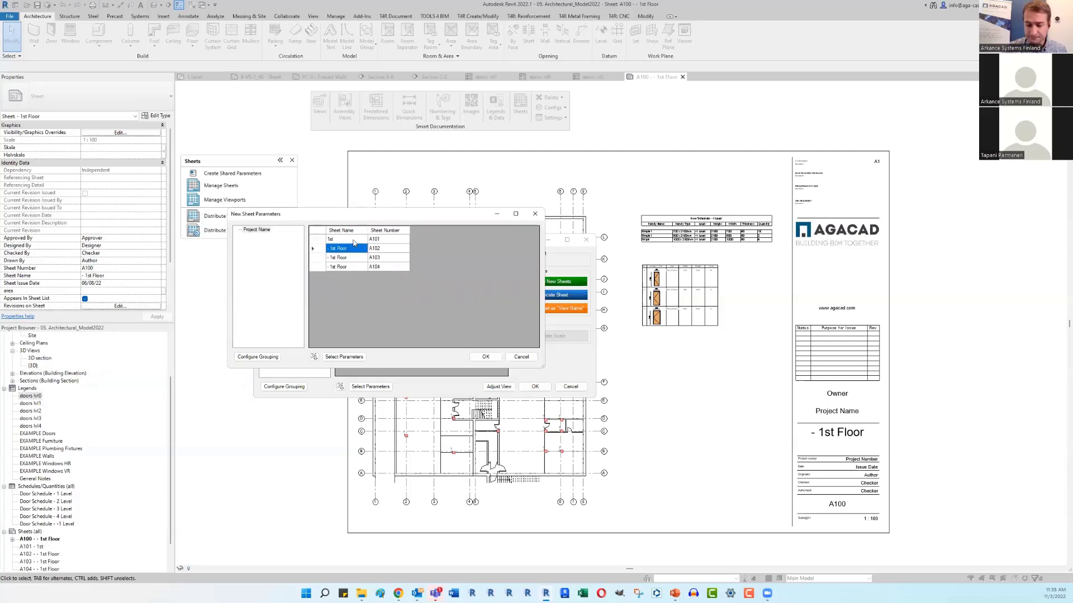
pyautogui.write('2nd')
pyautogui.write('3')
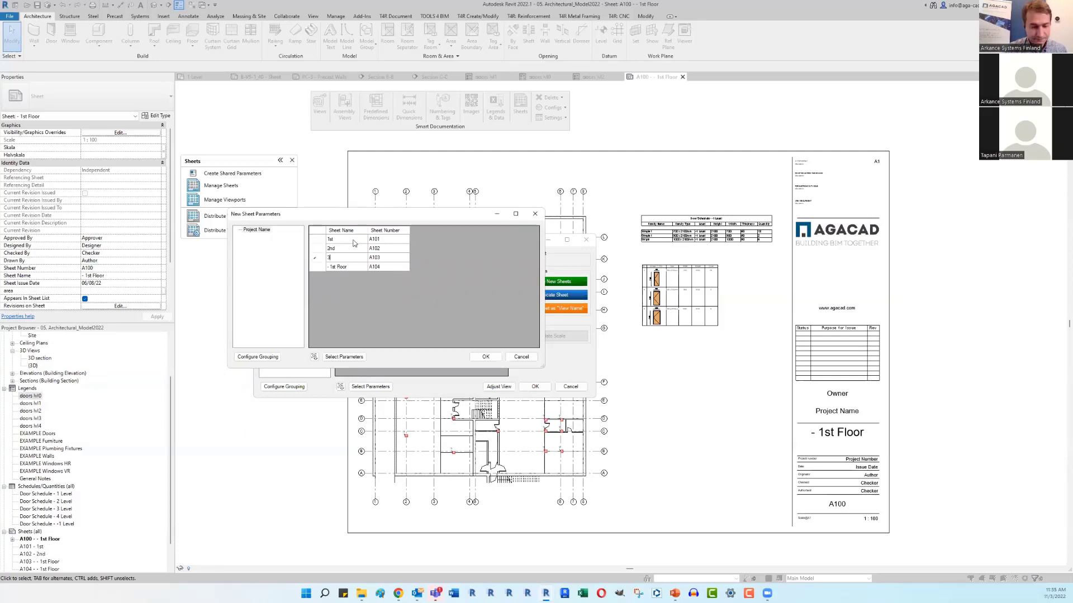
pyautogui.write('rd')
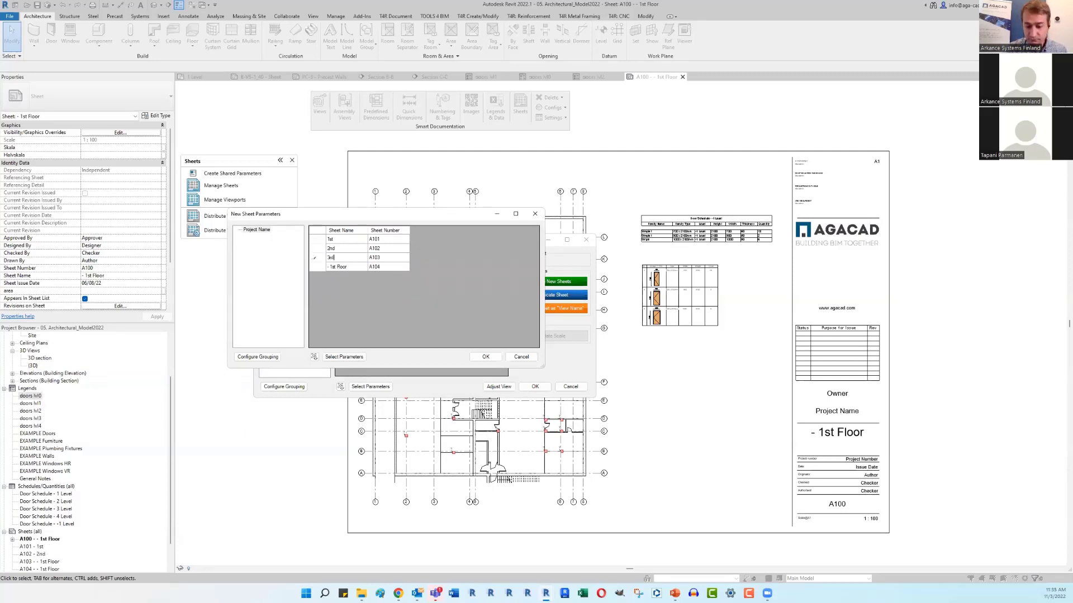
pyautogui.press('Return')
pyautogui.write('4th')
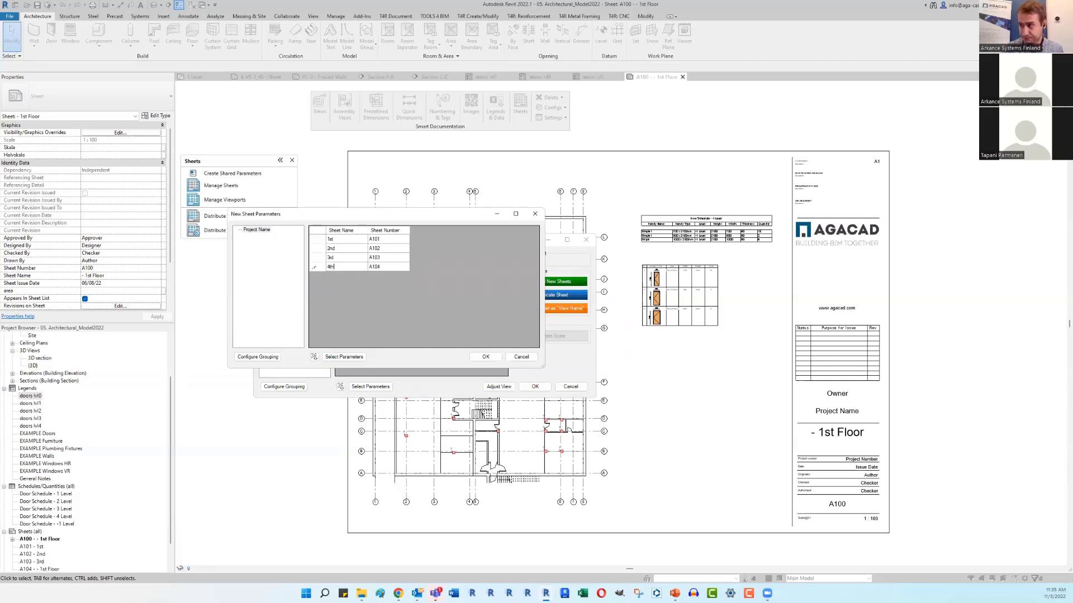
# Step: Generate the four sheets with their mapped views, and close the report and Manage Sheets
pyautogui.click(485, 356)
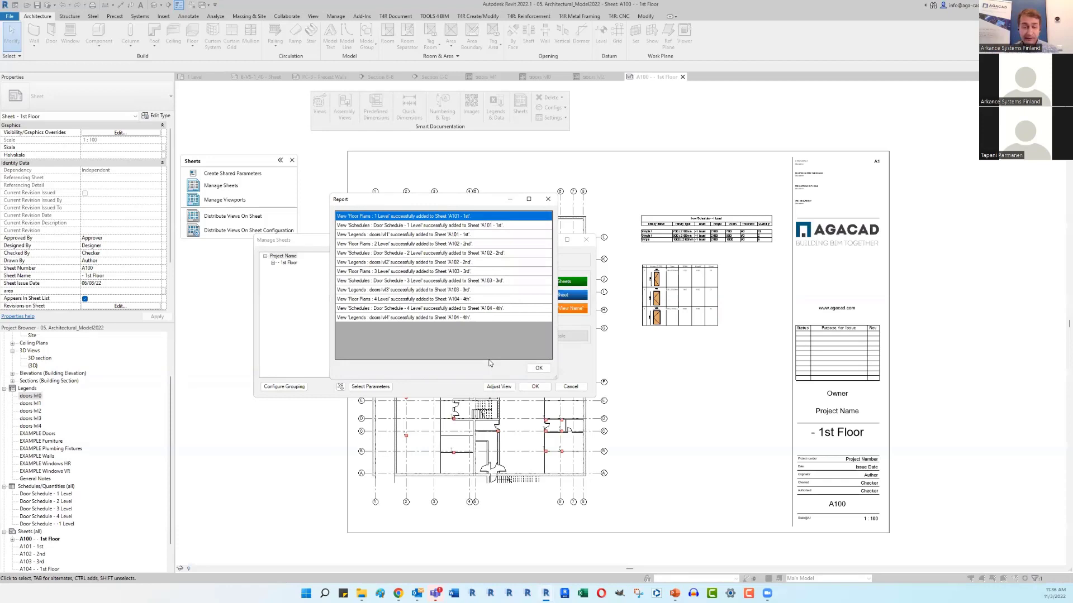
pyautogui.click(540, 368)
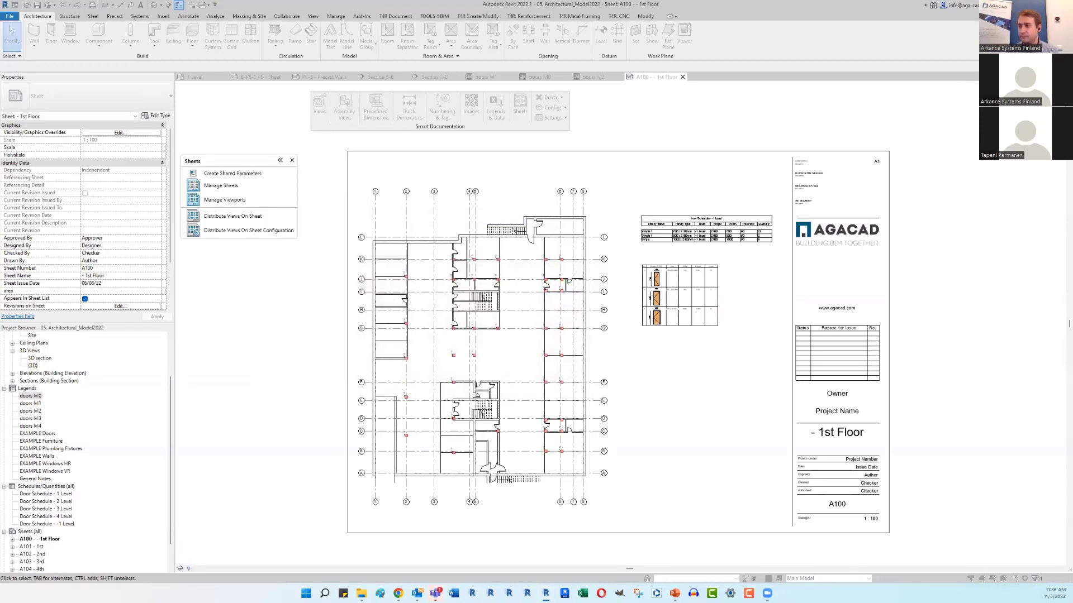
pyautogui.click(587, 371)
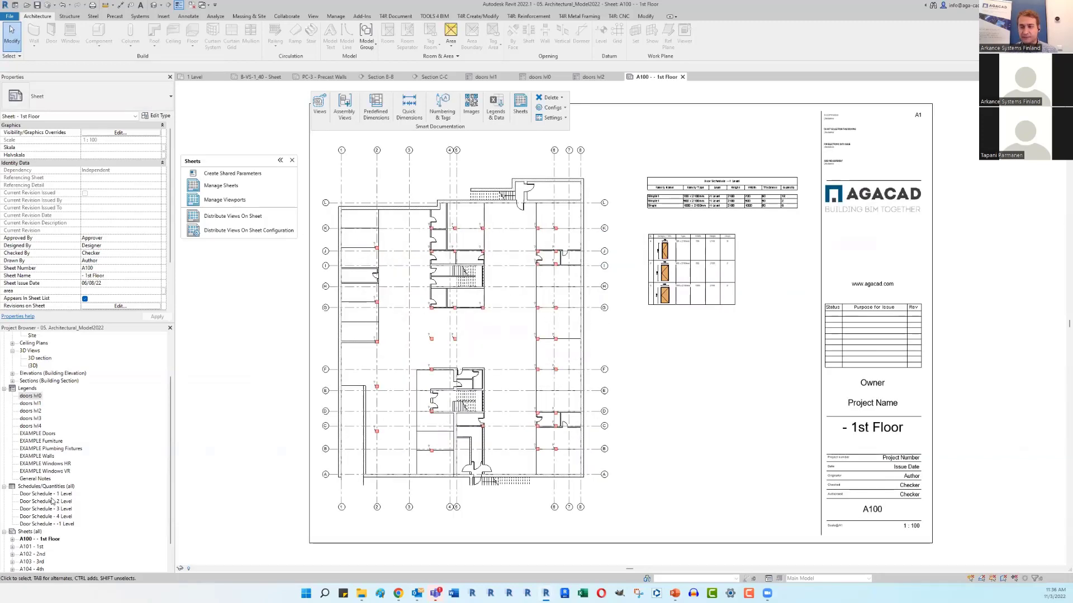
# Step: Locate sheets A101 to A104 in the project's sheet list and open A101 - 1st
pyautogui.scroll(-1, 52, 501)
pyautogui.click(33, 516)
pyautogui.keyDown('shift'); pyautogui.click(44, 540); pyautogui.keyUp('shift')
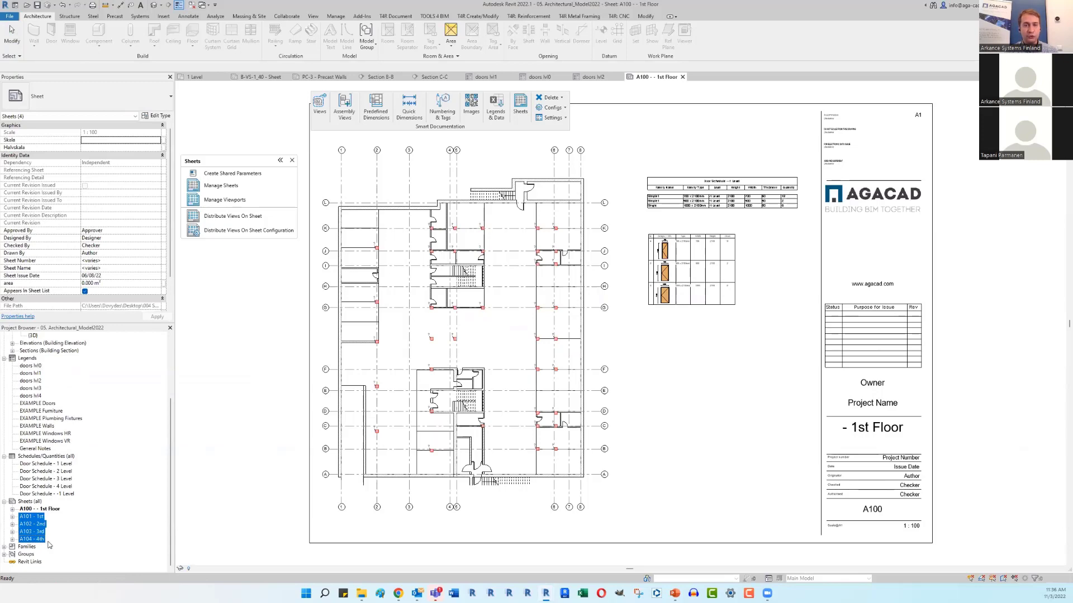
pyautogui.doubleClick(33, 517)
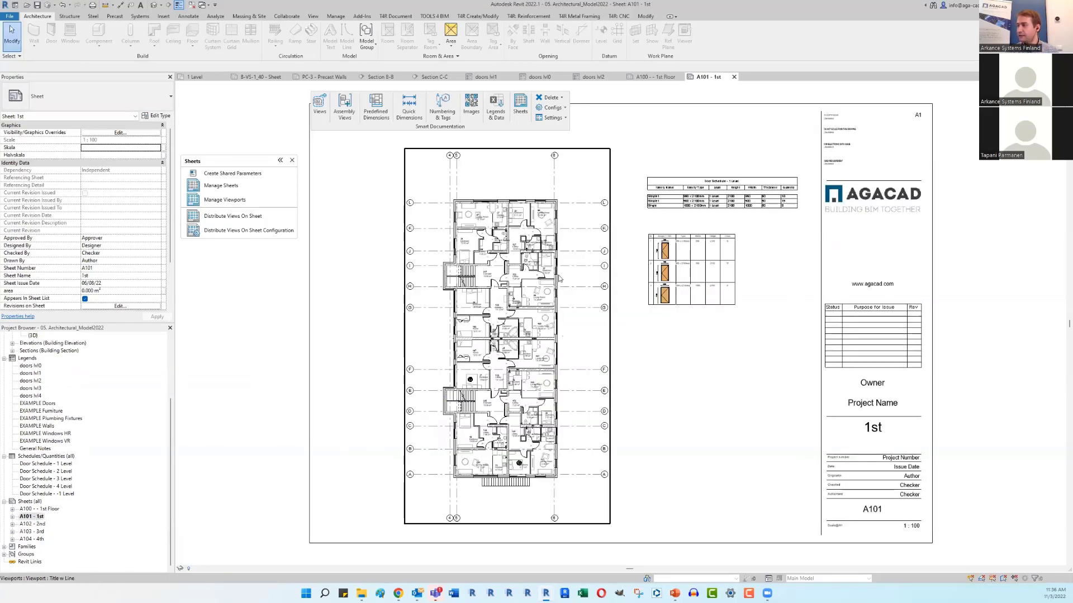
# Step: Examine the floor plan, door schedule and door legend on sheet A101, comparing the door sizes and counts
pyautogui.scroll(3, 556, 308)
pyautogui.moveTo(748, 252); pyautogui.dragTo(728, 329, button='middle')
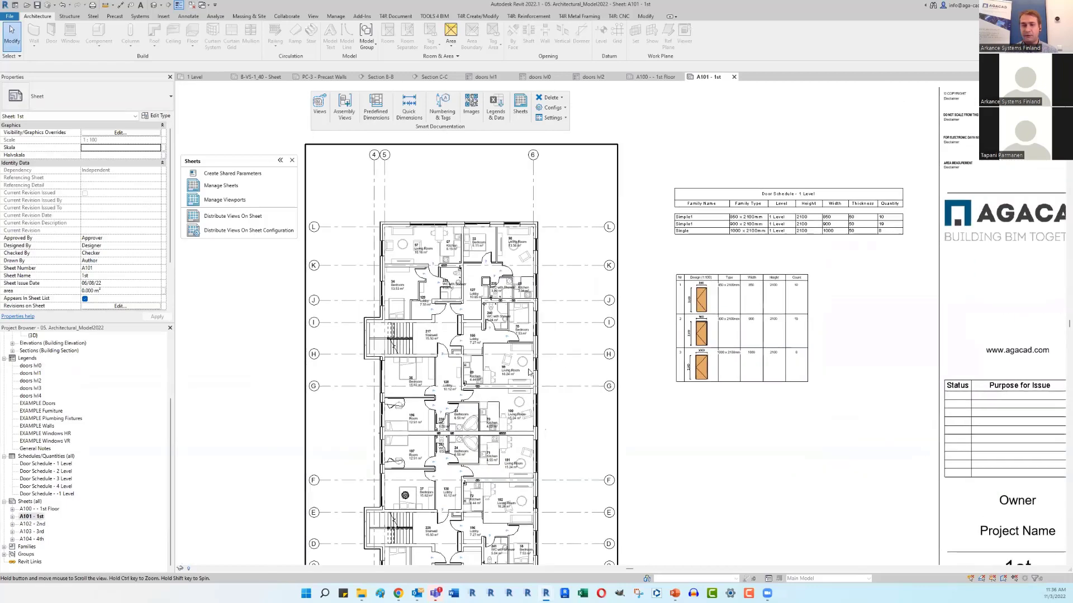
pyautogui.scroll(3, 825, 221)
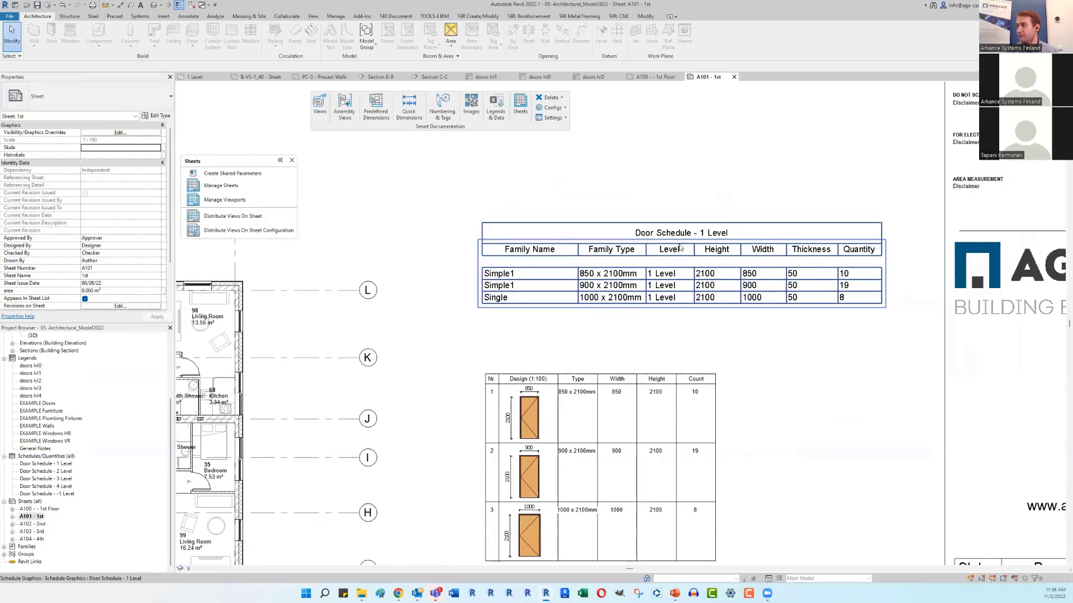
pyautogui.moveTo(723, 284); pyautogui.dragTo(713, 255, button='middle')
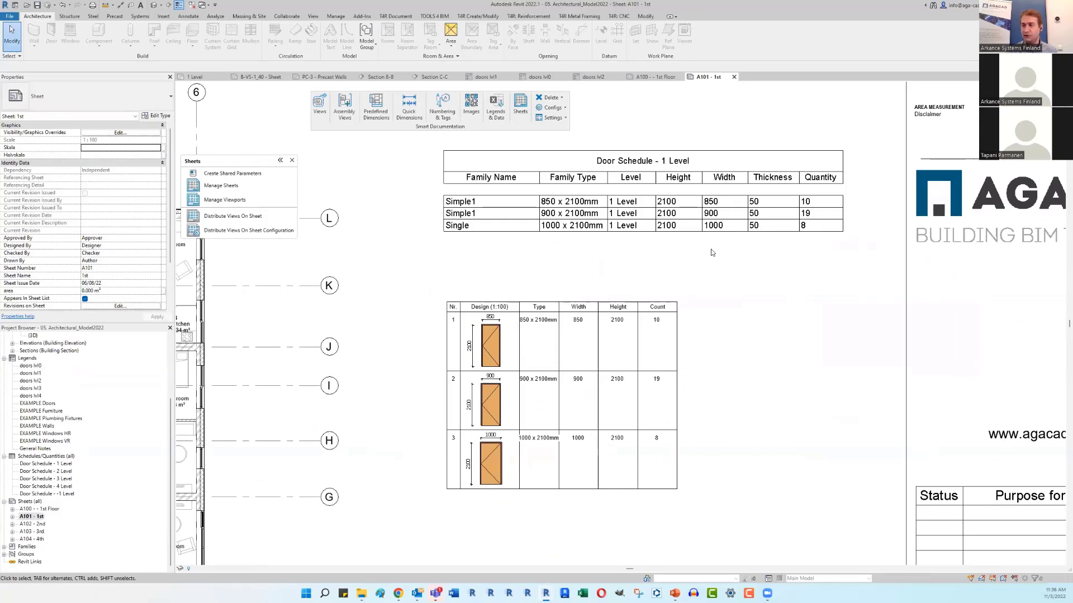
pyautogui.scroll(-3, 712, 253)
pyautogui.scroll(4, 673, 359)
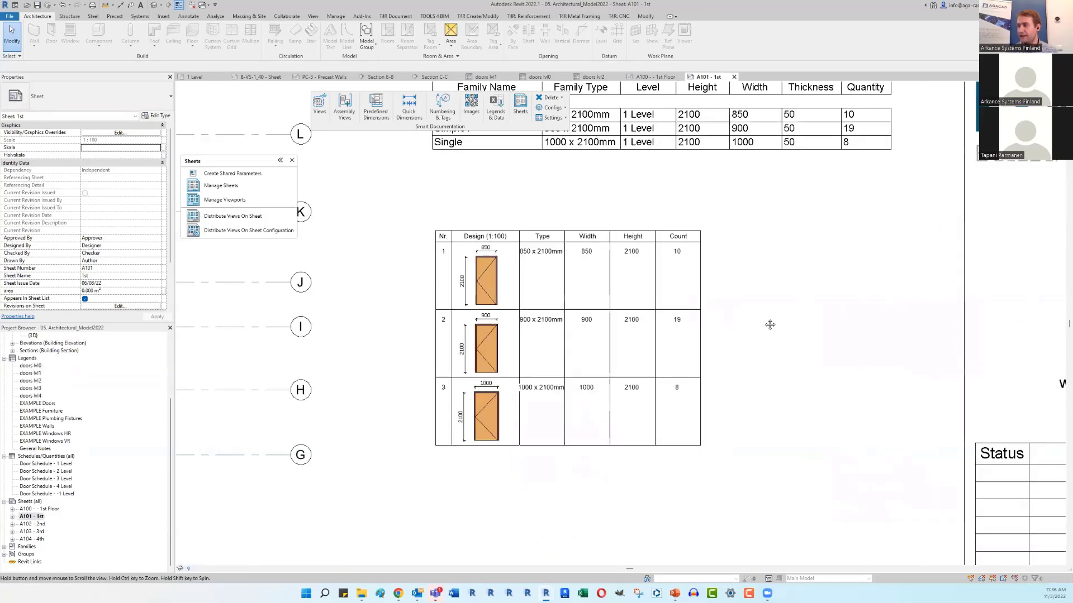
pyautogui.moveTo(769, 323); pyautogui.dragTo(703, 379, button='middle')
pyautogui.scroll(-1, 501, 391)
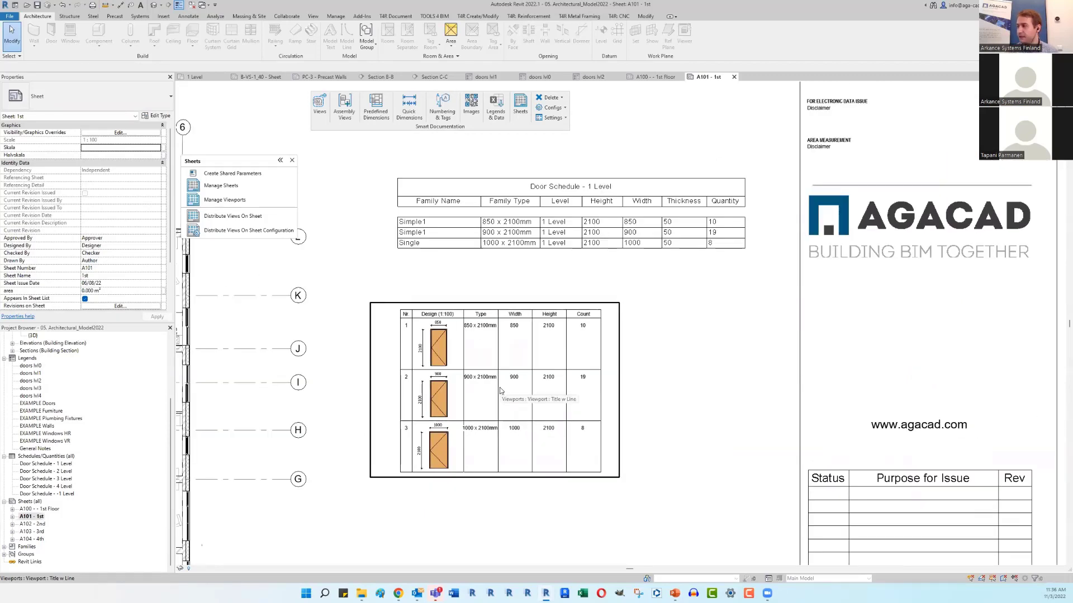
pyautogui.scroll(1, 501, 391)
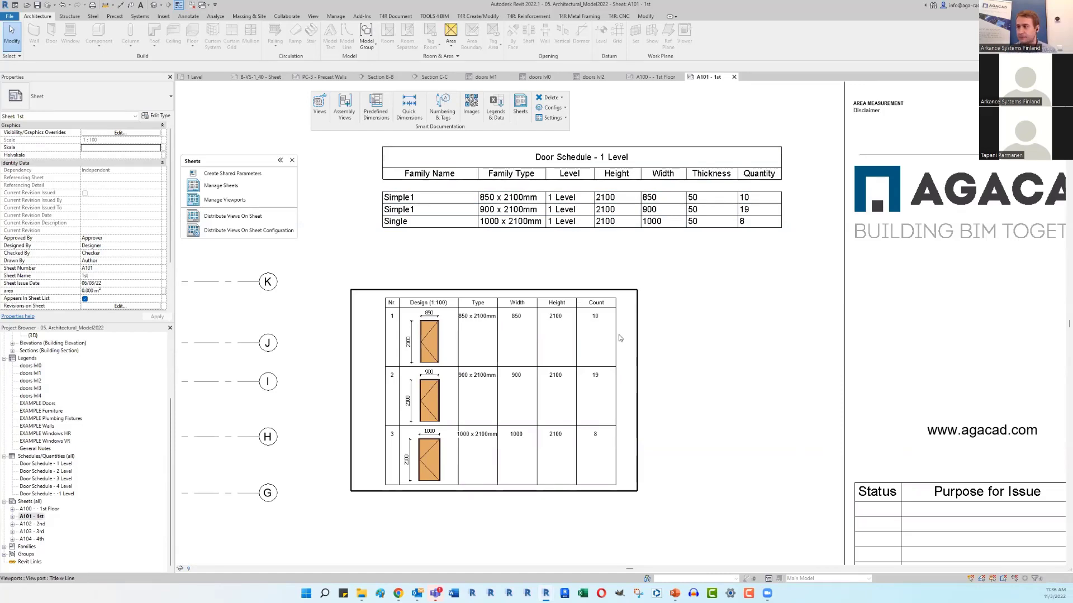
pyautogui.scroll(-1, 618, 338)
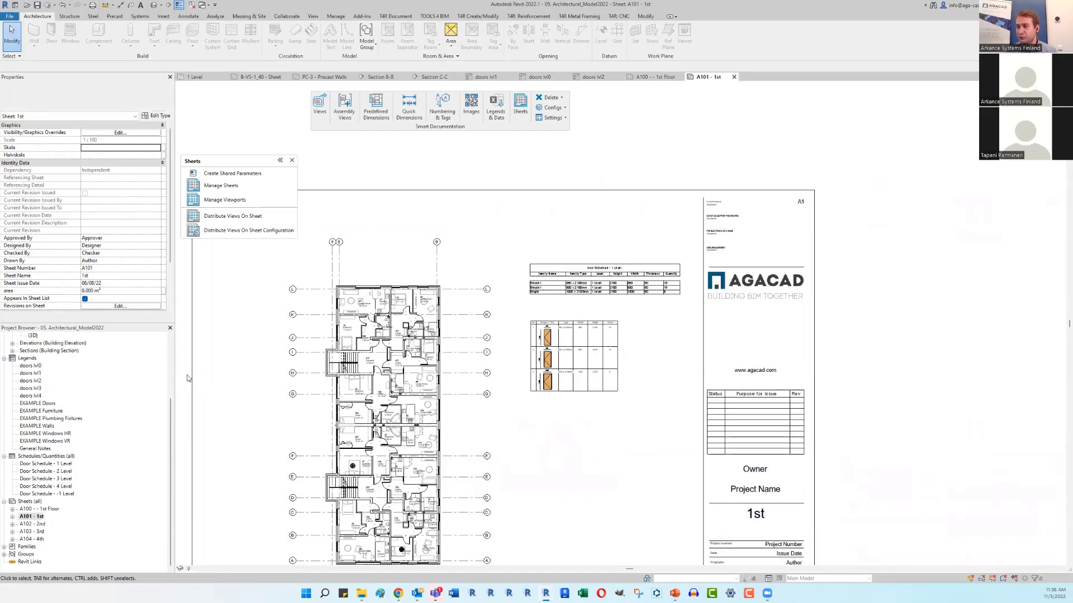
pyautogui.moveTo(367, 360); pyautogui.dragTo(485, 273, button='middle')
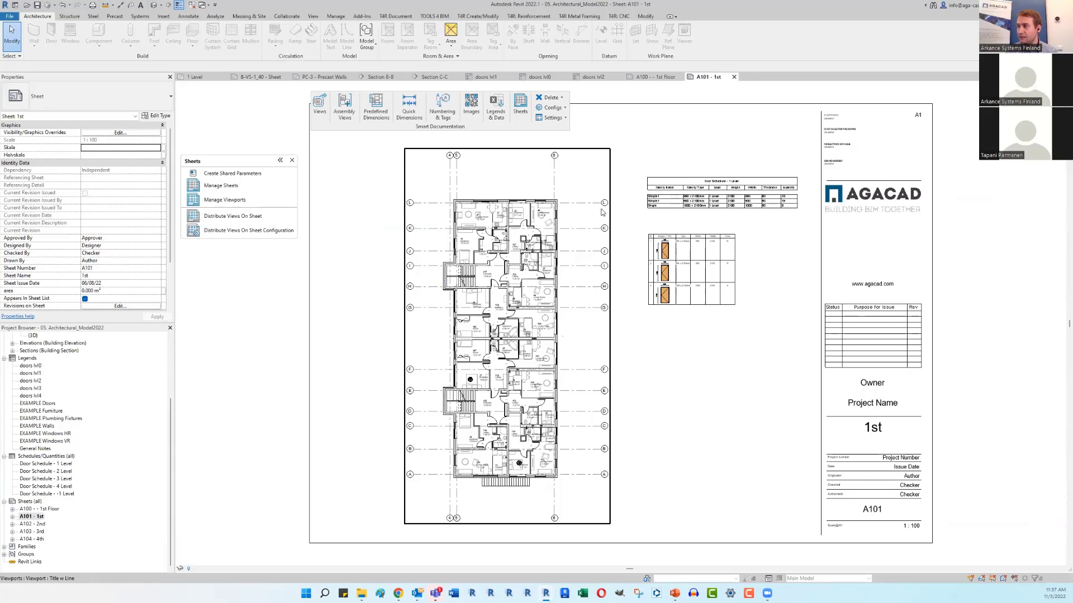
# Step: Compare the placement of plan, schedule and legend between sheets A100 - -1st Floor and A101 - 1st
pyautogui.doubleClick(45, 509)
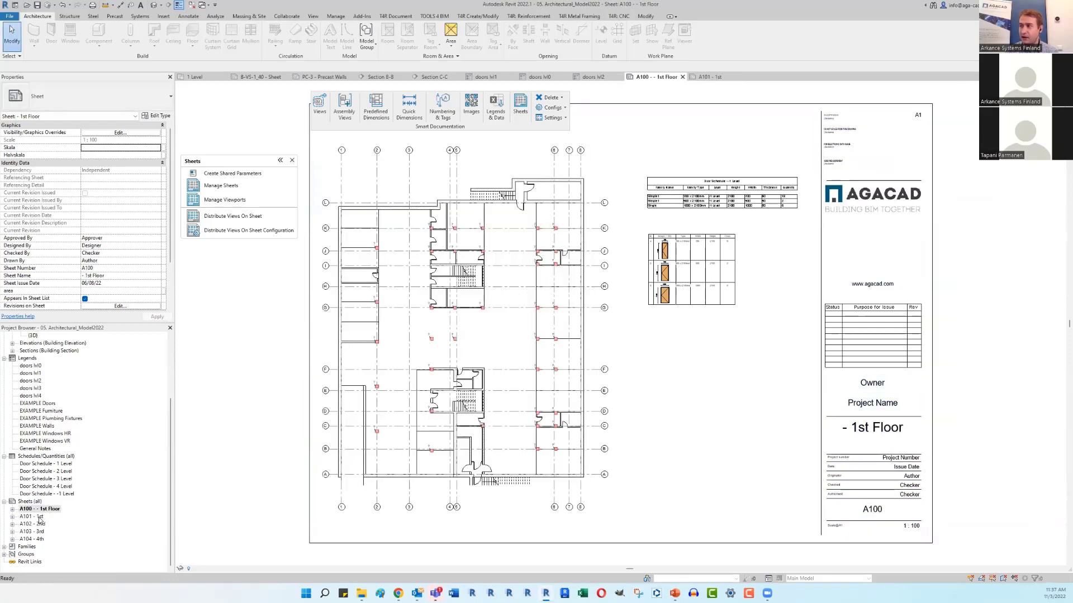
pyautogui.doubleClick(40, 517)
pyautogui.doubleClick(44, 510)
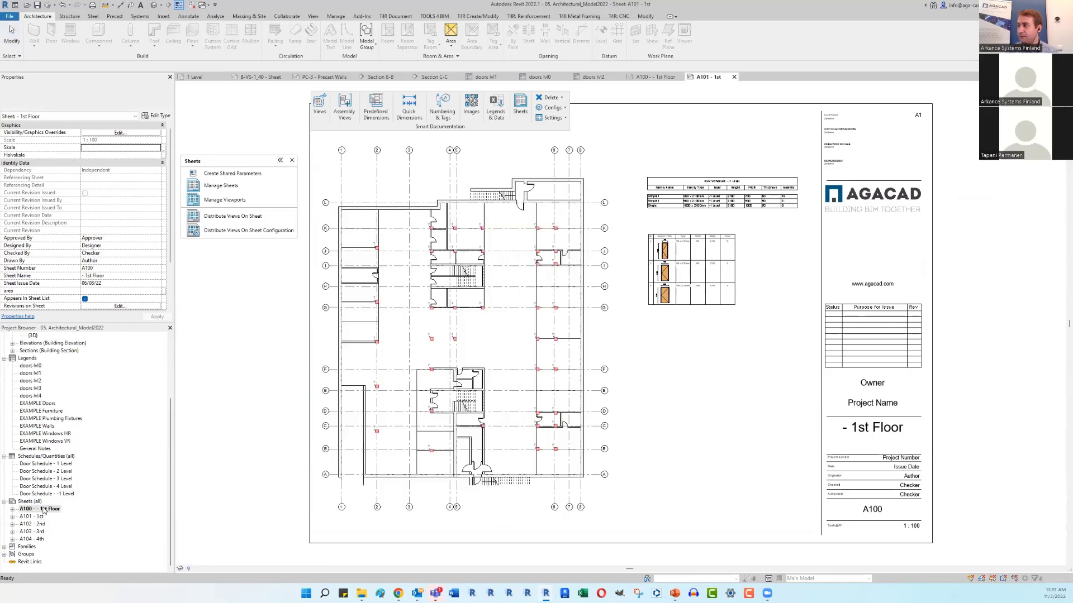
pyautogui.doubleClick(40, 517)
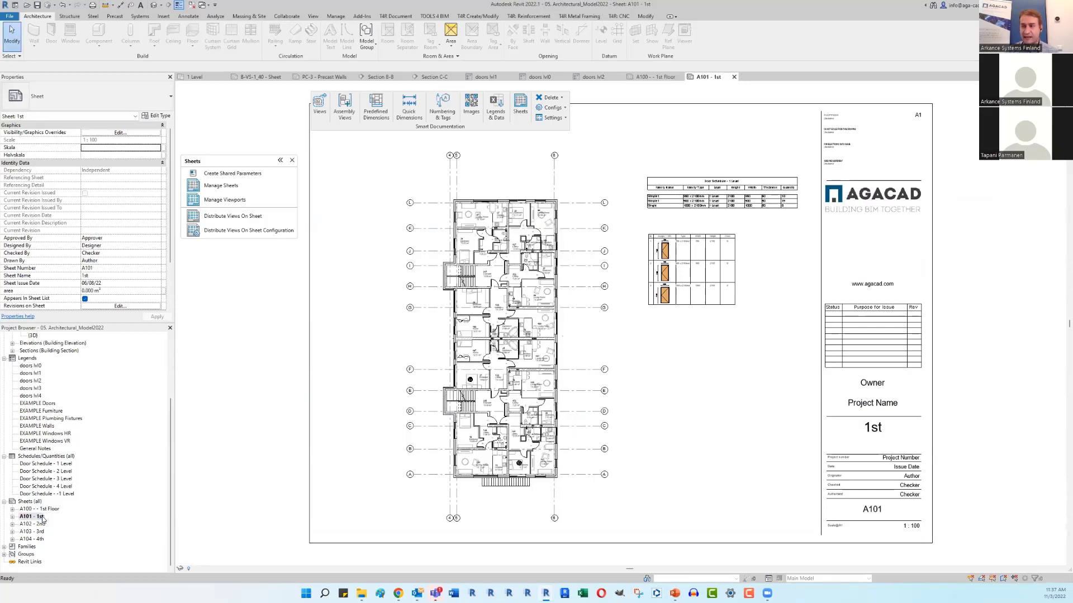
pyautogui.doubleClick(44, 509)
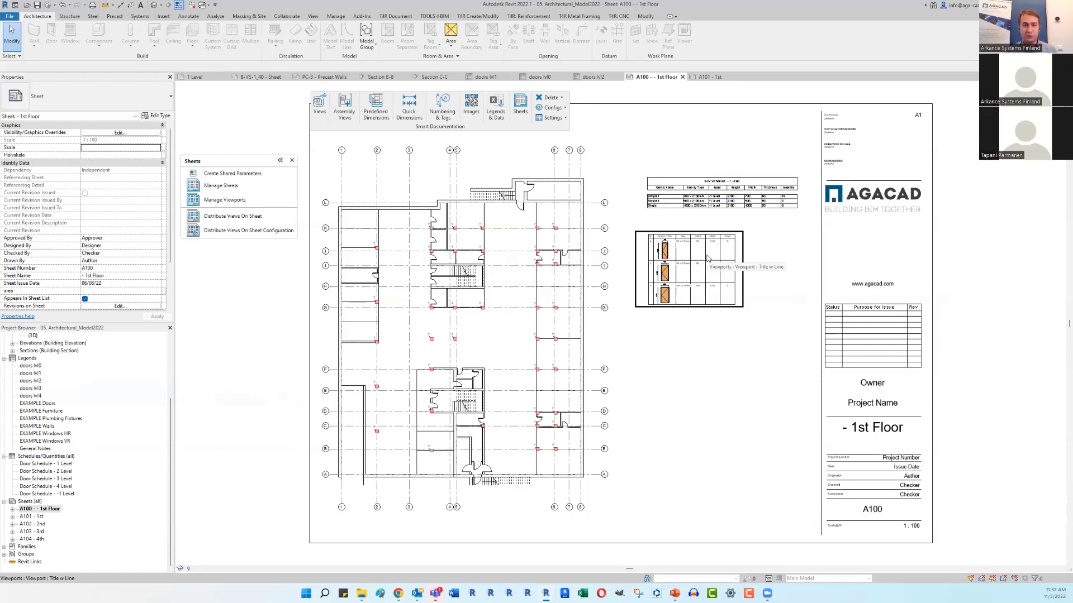
# Step: Open sheets A102 - 2nd and A103 - 3rd to check their plans, door schedules and legends
pyautogui.click(34, 525)
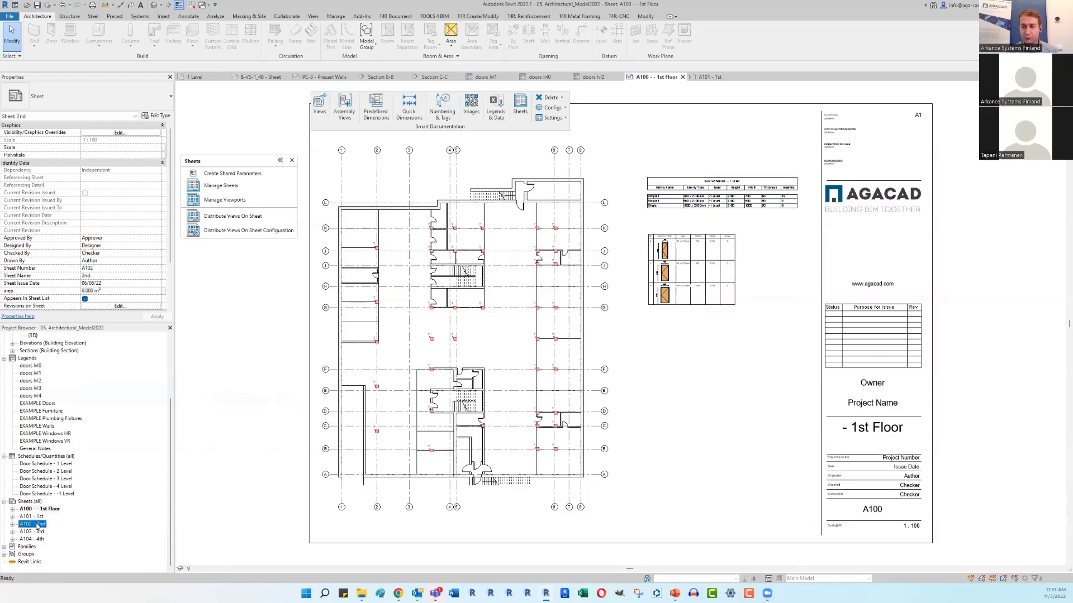
pyautogui.doubleClick(38, 526)
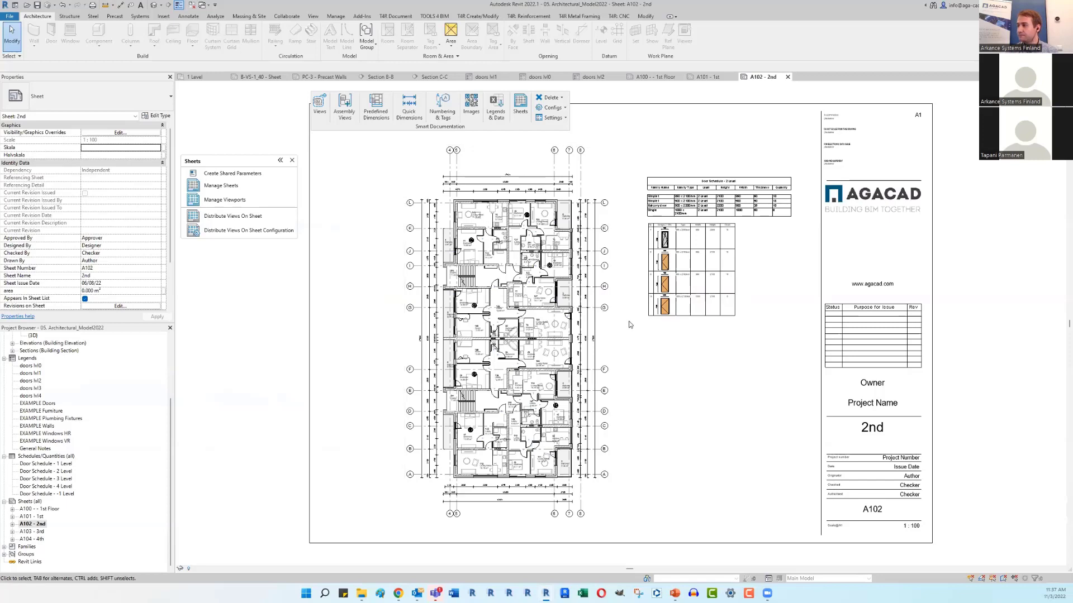
pyautogui.click(32, 532)
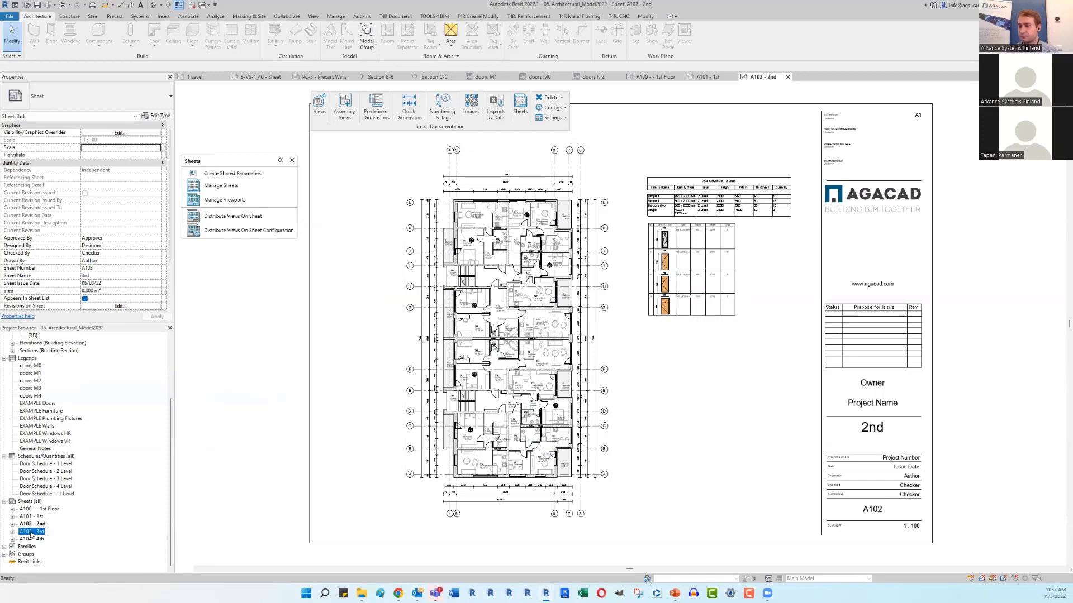
pyautogui.doubleClick(31, 533)
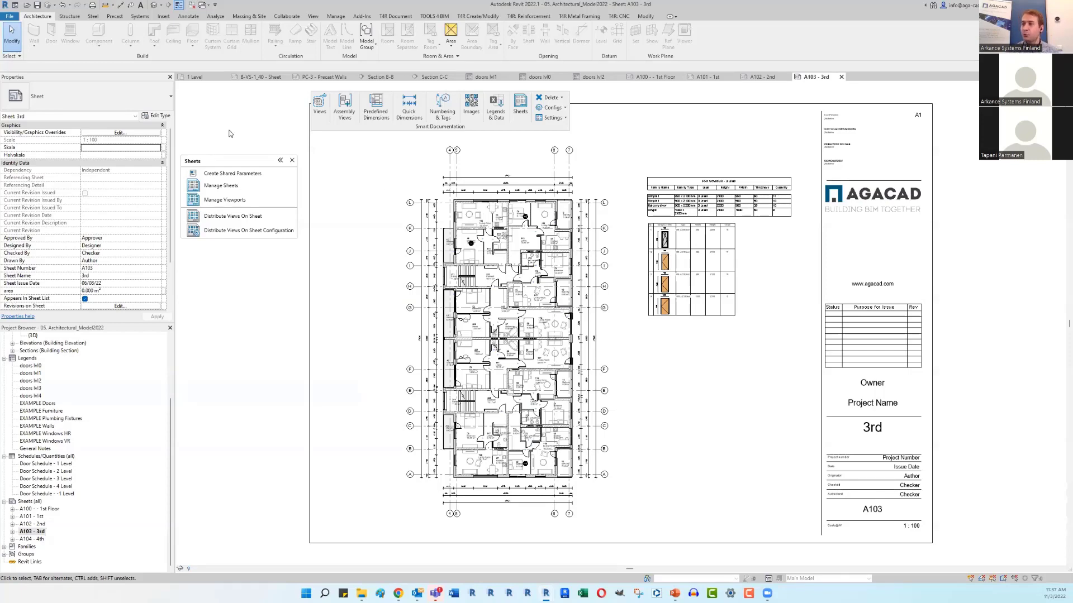
# Step: Start an Excel data import from the Legends & Data tools and load the Ventilation ducts workbook
pyautogui.click(291, 161)
pyautogui.click(494, 115)
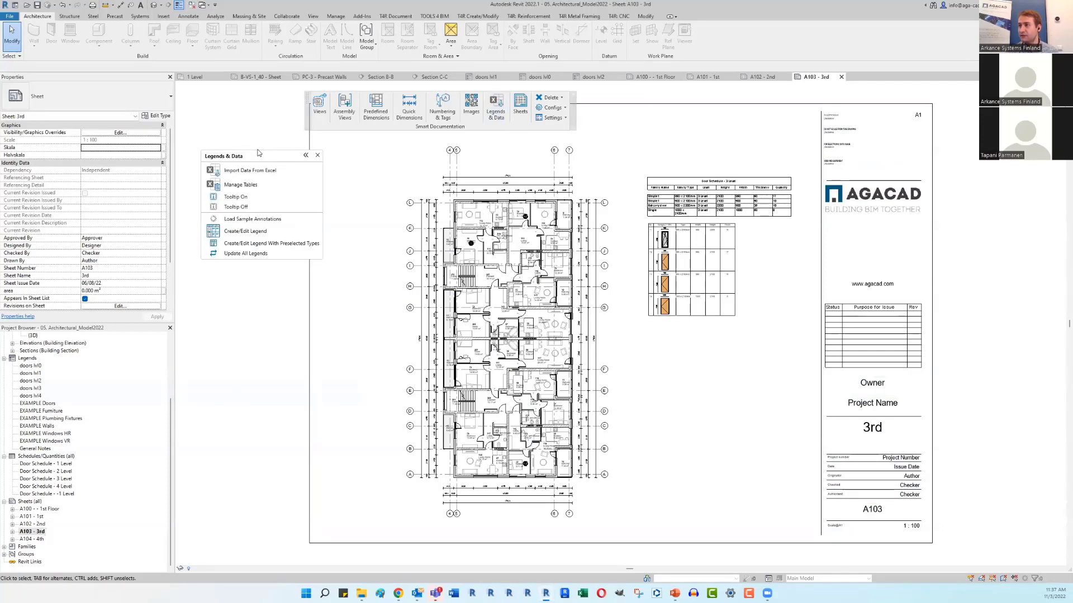
pyautogui.moveTo(258, 158); pyautogui.dragTo(258, 147)
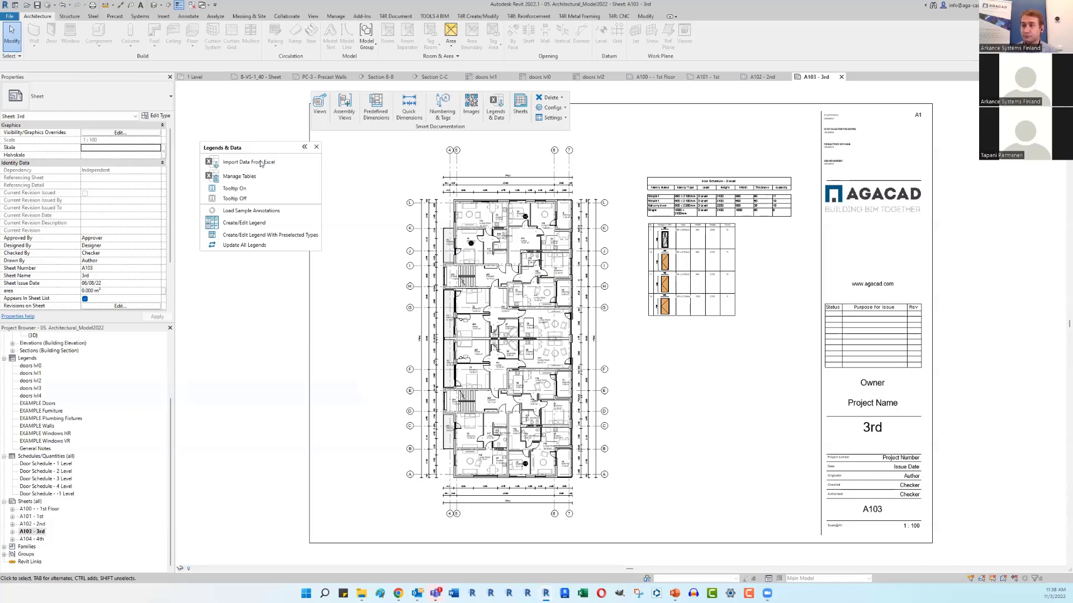
pyautogui.click(261, 163)
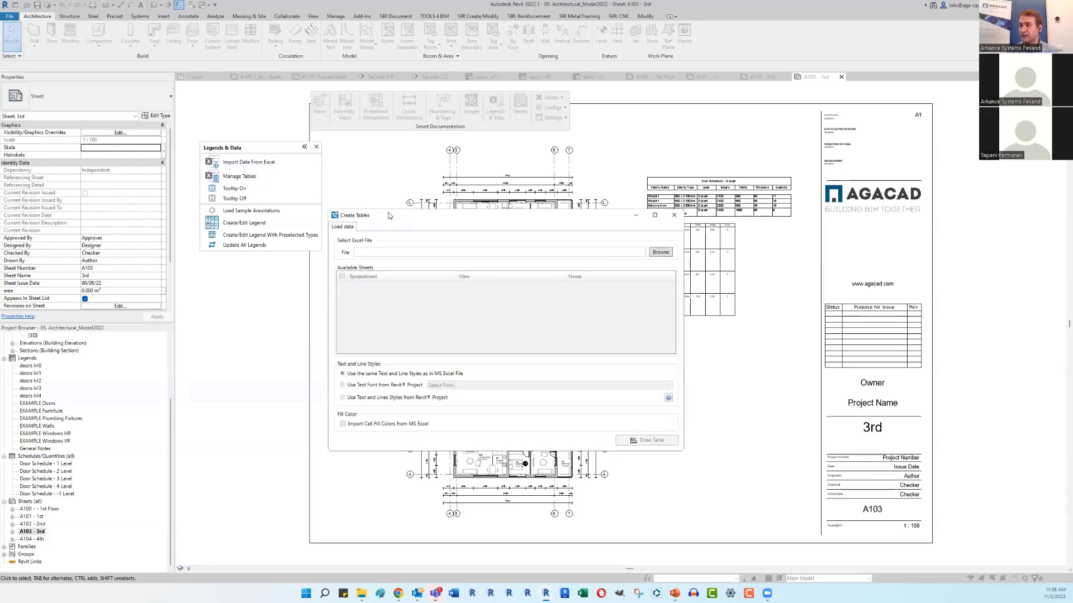
pyautogui.moveTo(389, 217); pyautogui.dragTo(395, 192)
pyautogui.click(666, 227)
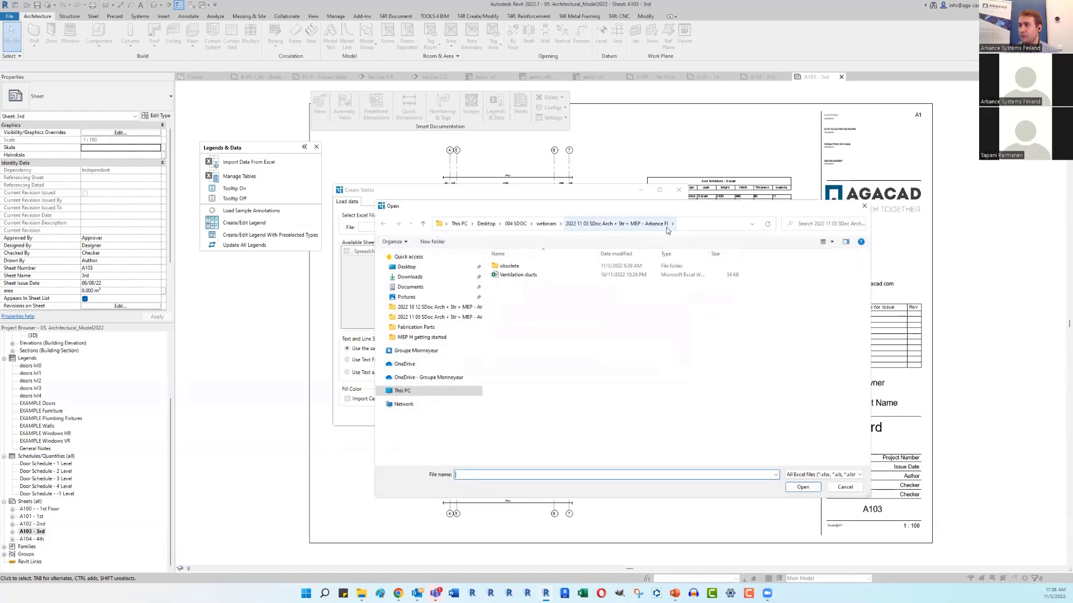
pyautogui.click(538, 275)
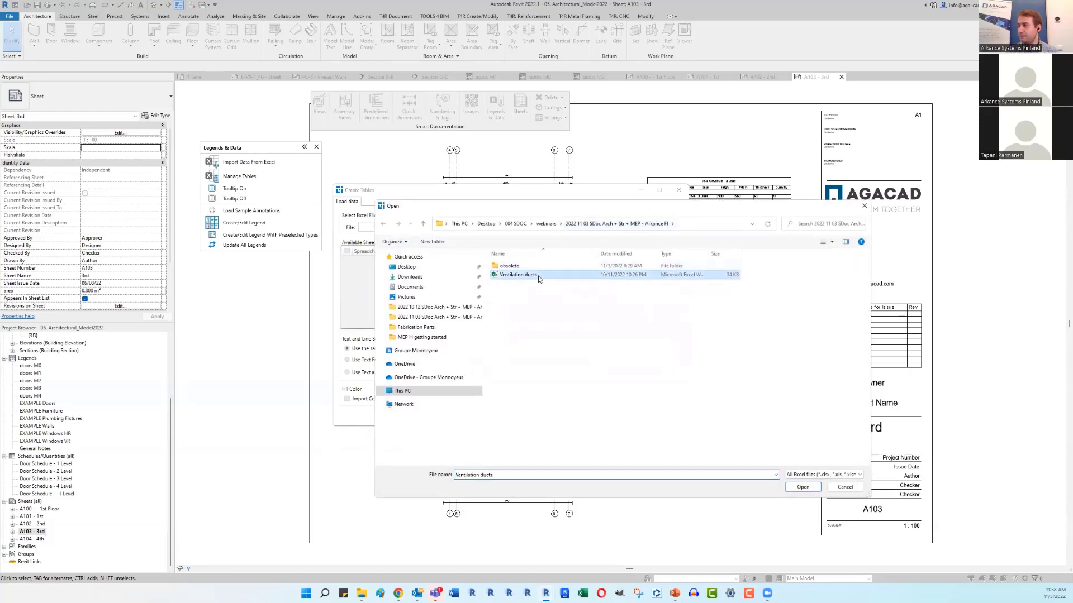
pyautogui.click(804, 488)
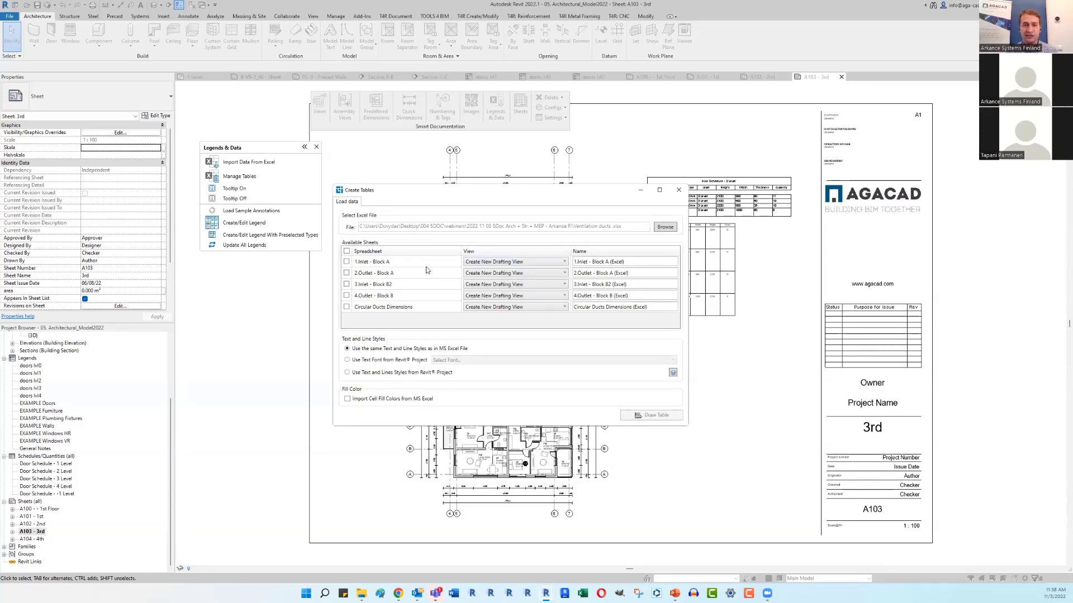
# Step: Draw tables from the spreadsheets 1.Inlet - Block A and 2.Outlet - Block A as new drafting views, keeping the Excel text and line styles
pyautogui.click(347, 262)
pyautogui.click(346, 273)
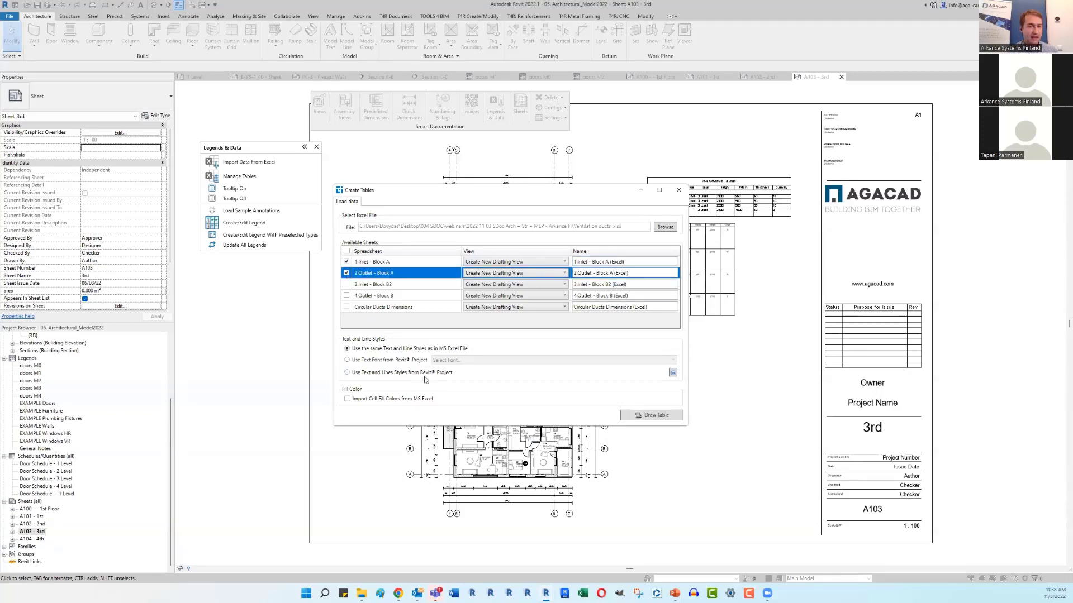
pyautogui.click(639, 416)
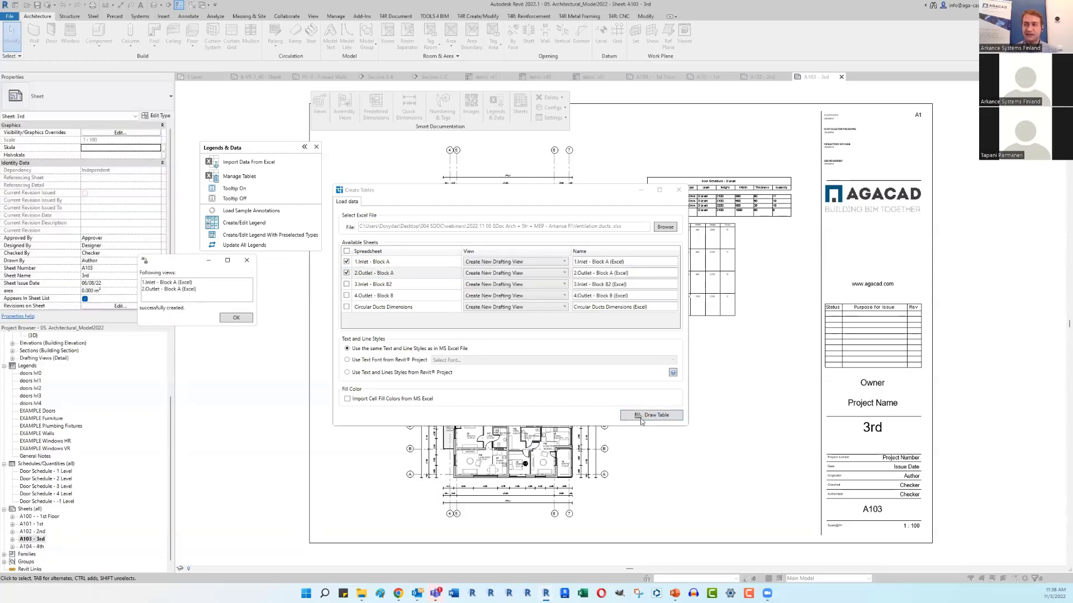
pyautogui.click(235, 317)
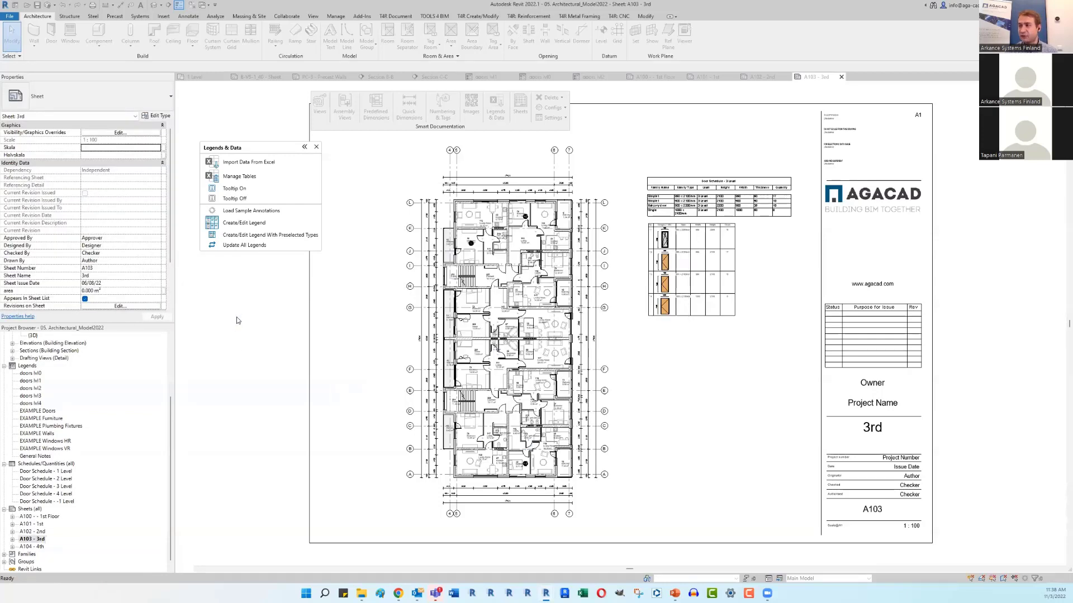
# Step: Open the drafting views 1.Inlet - Block A (Excel) and 2.Outlet - Block A (Excel) to examine the imported duct tables
pyautogui.scroll(4, 50, 479)
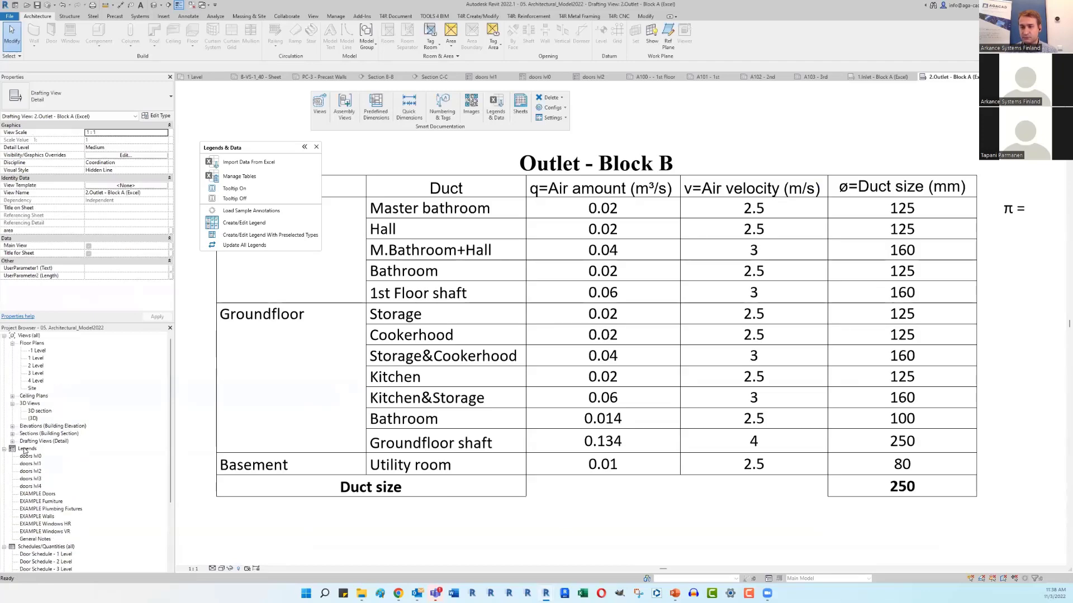
pyautogui.click(12, 441)
pyautogui.click(45, 448)
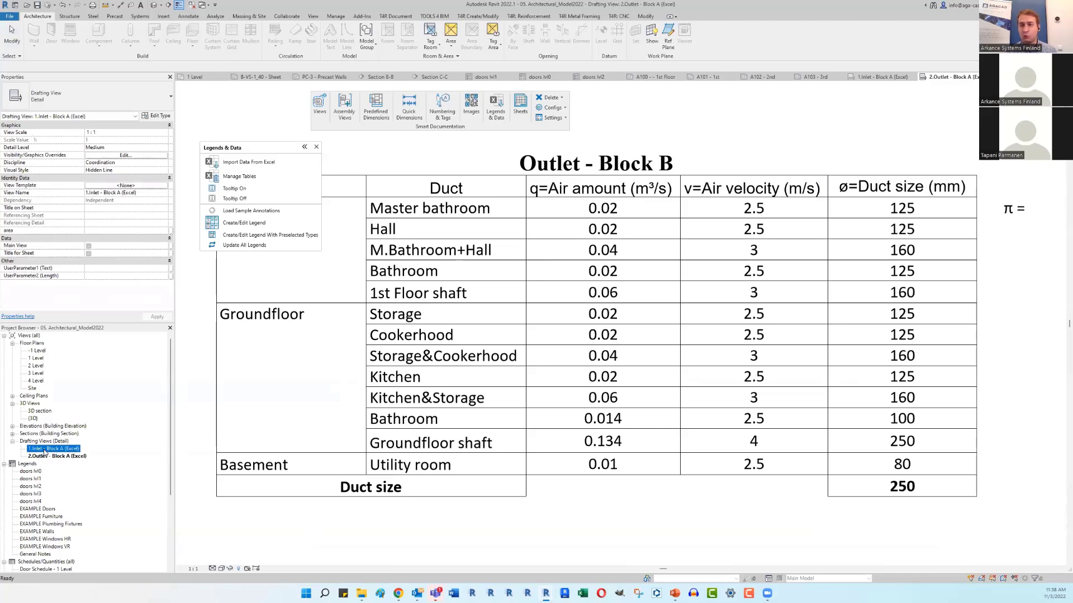
pyautogui.doubleClick(44, 450)
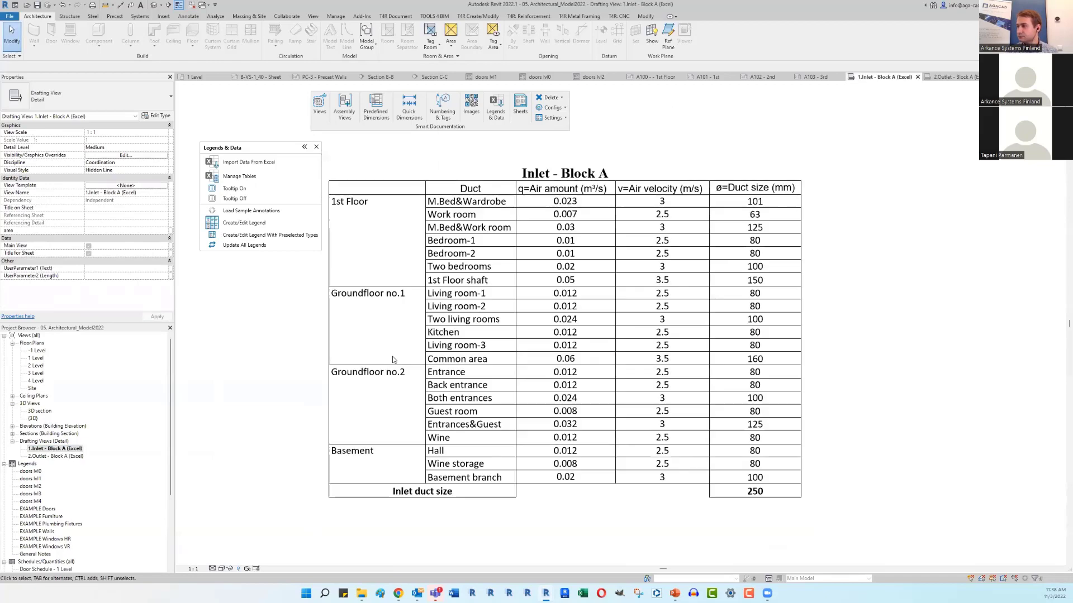
pyautogui.doubleClick(53, 457)
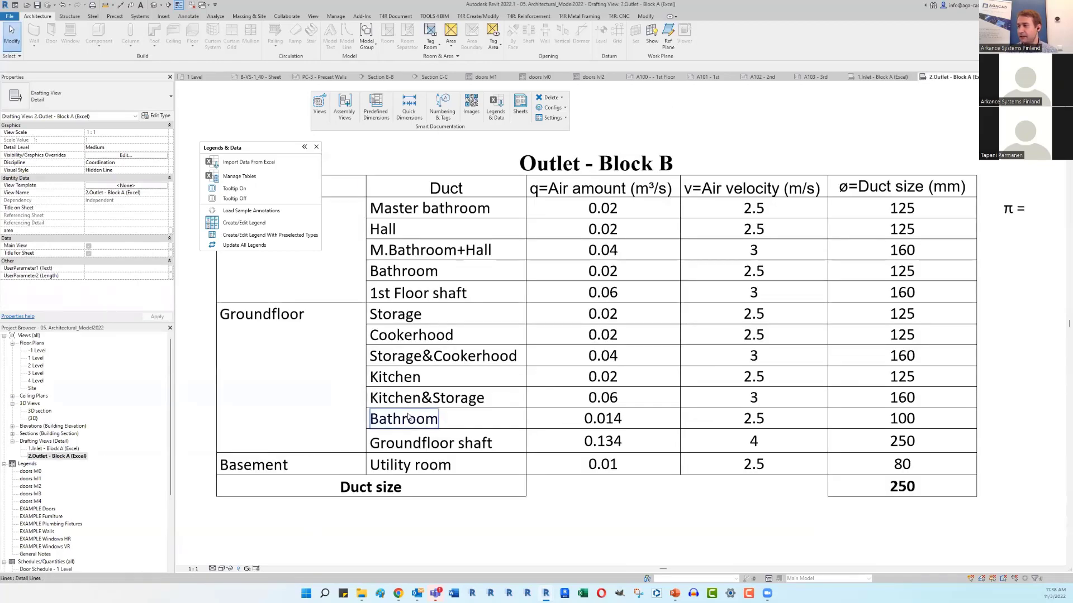
pyautogui.scroll(-1, 408, 417)
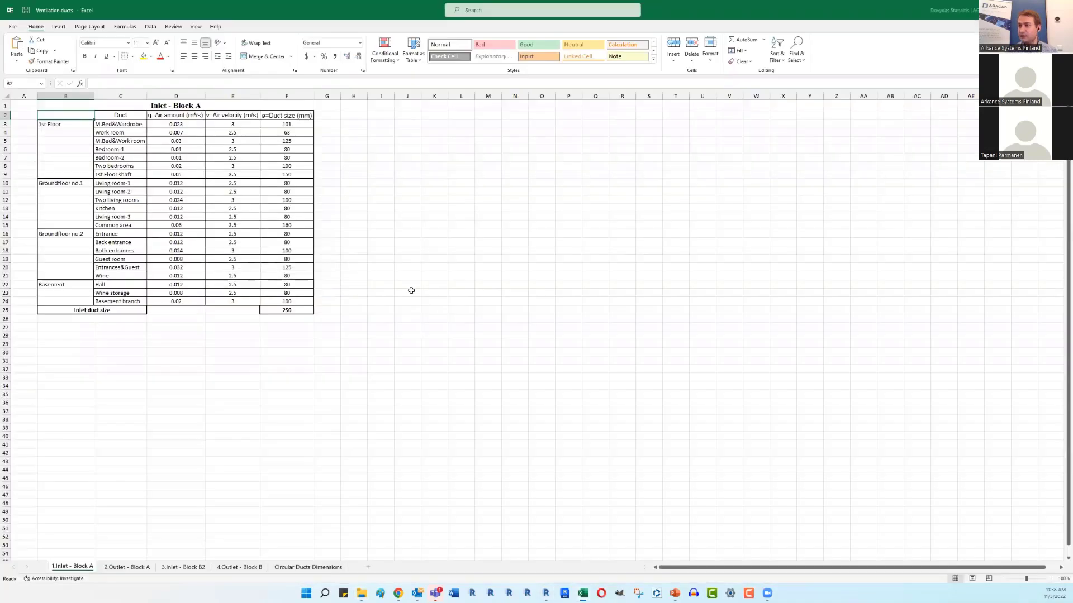
# Step: In the Excel workbook's 1.Inlet - Block A sheet, colour the Duct column text red and widen the air velocity column
pyautogui.click(425, 252)
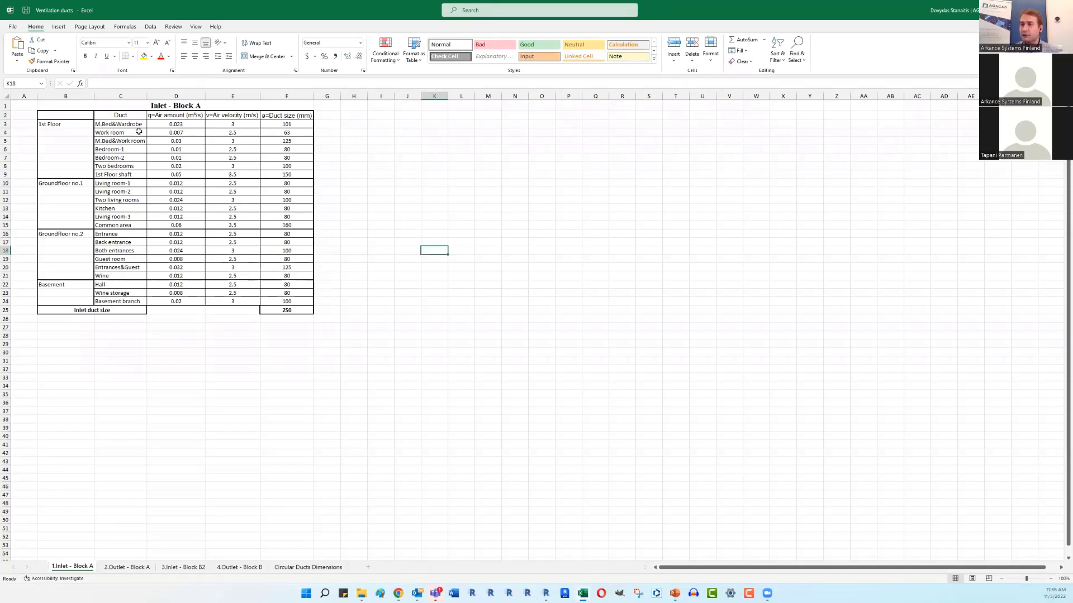
pyautogui.moveTo(130, 115); pyautogui.dragTo(128, 301)
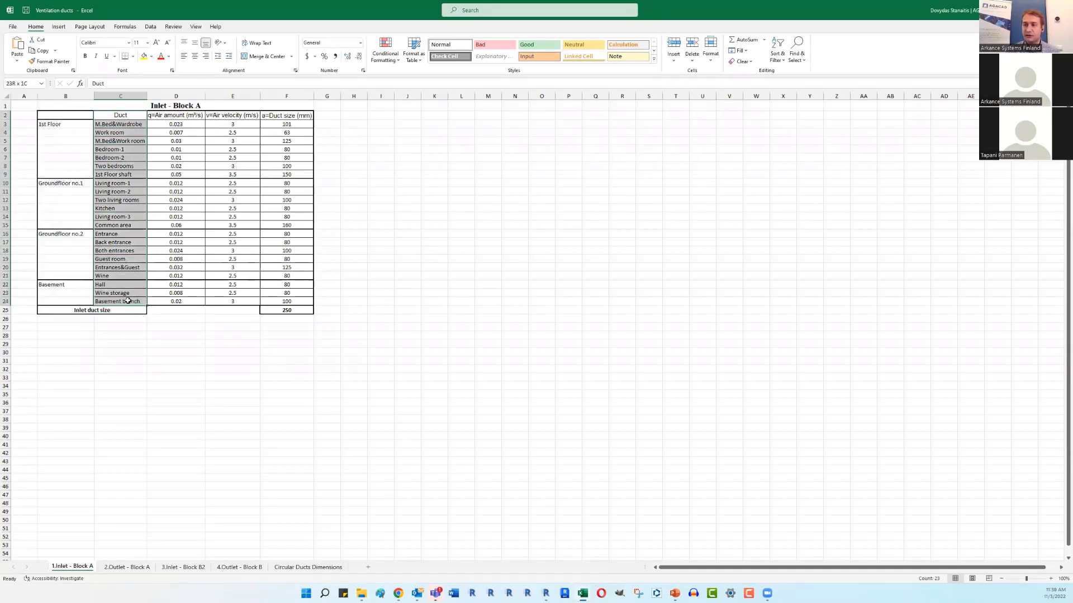
pyautogui.click(161, 57)
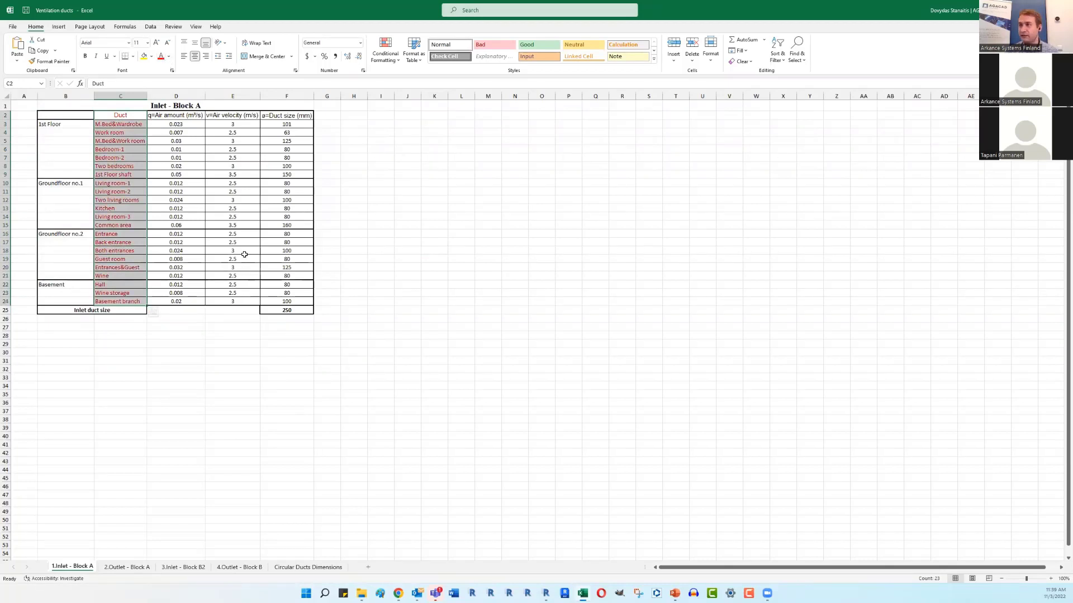
pyautogui.click(243, 251)
pyautogui.moveTo(261, 97); pyautogui.dragTo(340, 97)
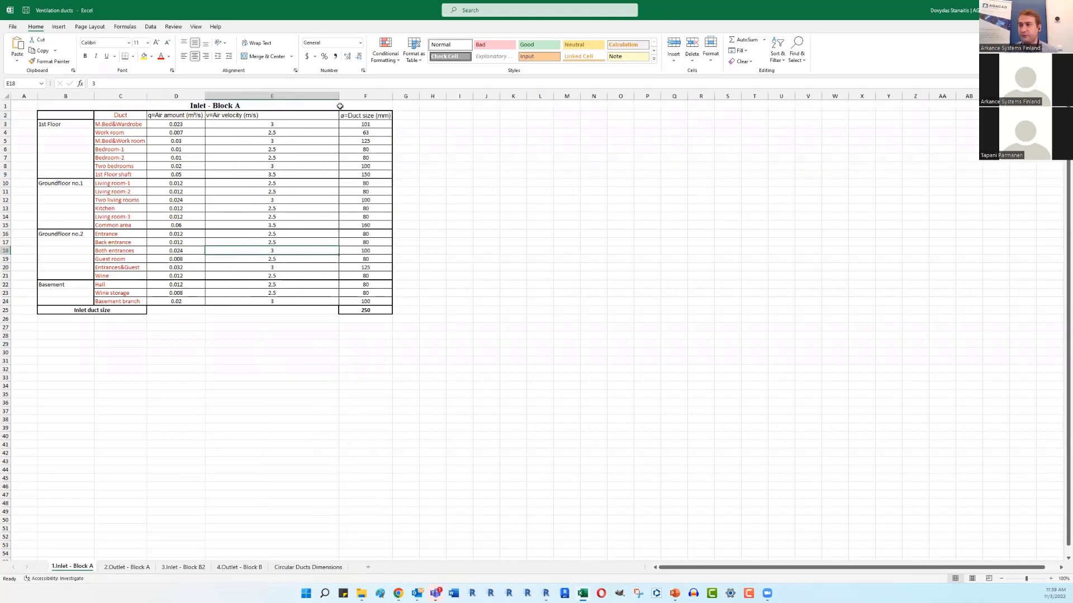
# Step: On the 2.Outlet - Block A sheet, copy the duct size column into columns G and H and widen both copies
pyautogui.click(131, 567)
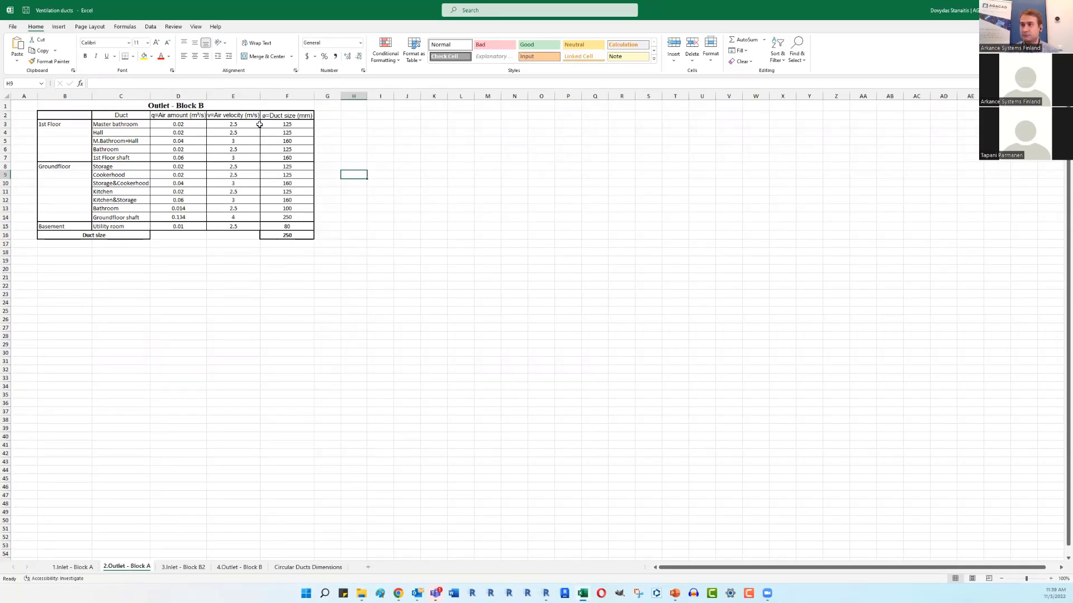
pyautogui.moveTo(282, 115); pyautogui.dragTo(283, 236)
pyautogui.hotkey('ctrl', 'c')
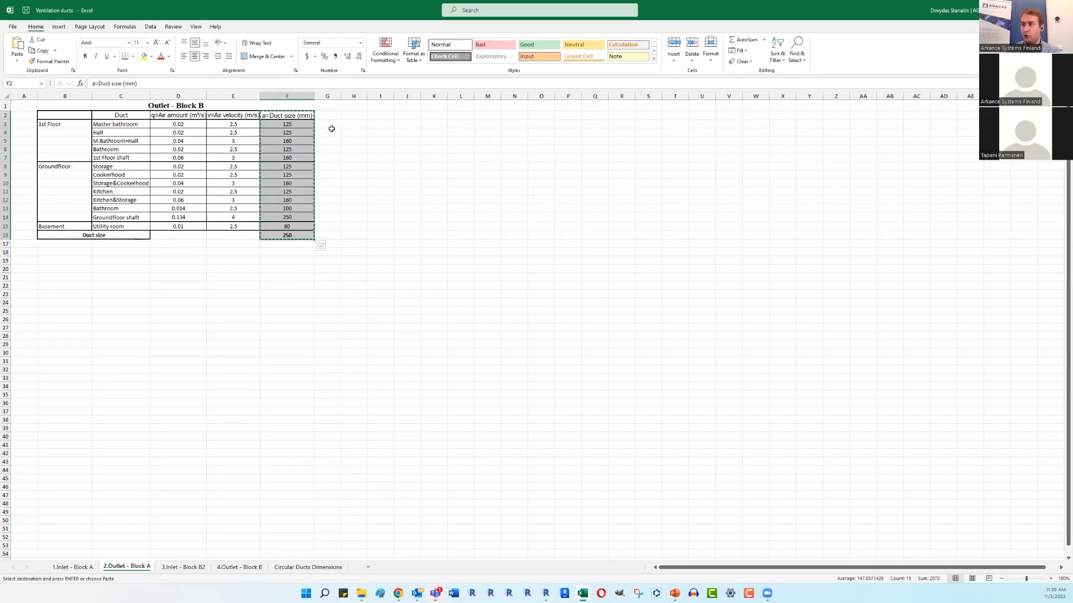
pyautogui.click(330, 115)
pyautogui.hotkey('ctrl', 'v')
pyautogui.click(349, 116)
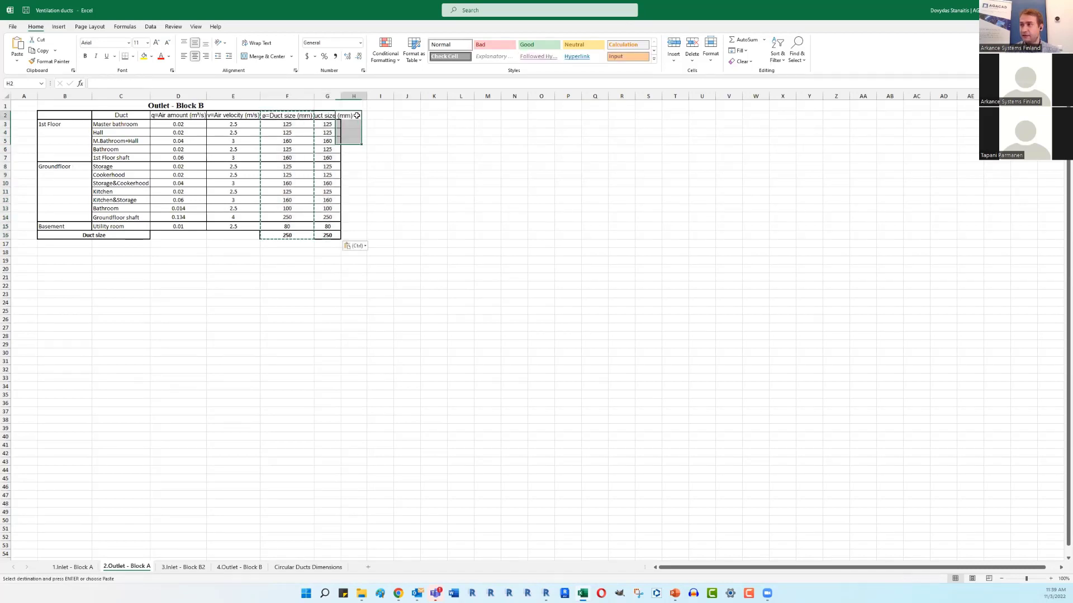
pyautogui.hotkey('ctrl', 'v')
pyautogui.moveTo(341, 96); pyautogui.dragTo(597, 97)
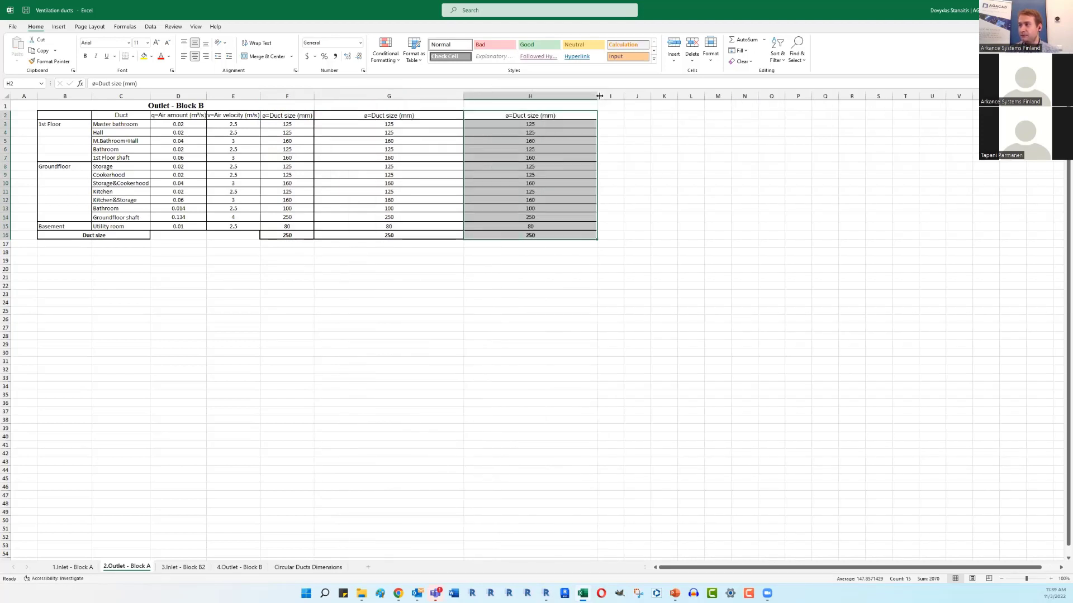
pyautogui.click(504, 318)
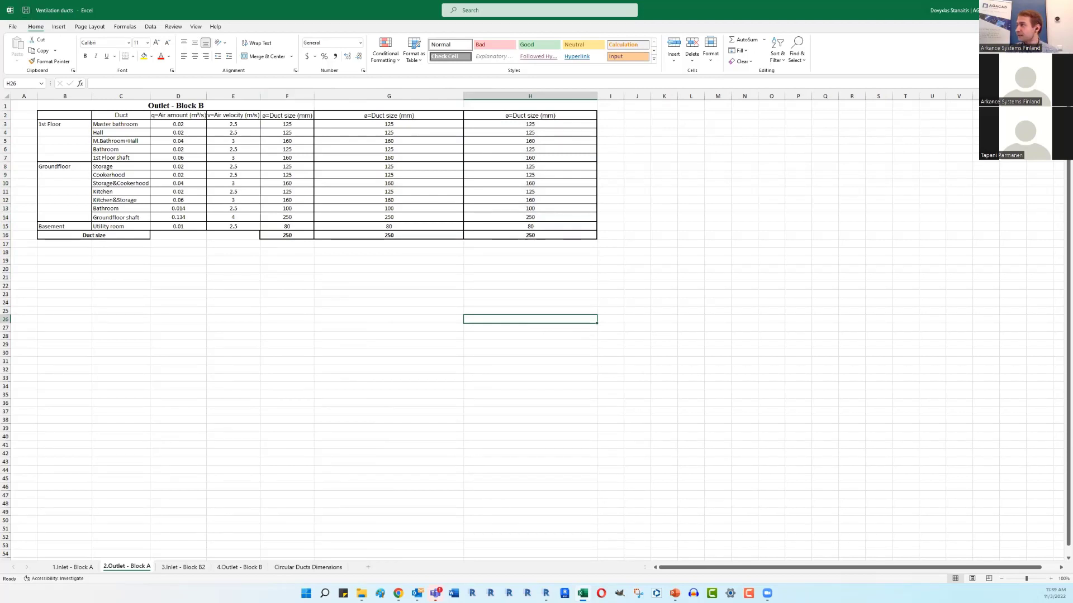
# Step: Switch to Revit, update both imported Excel tables through Manage Tables, and review the refreshed outlet and inlet drafting views
pyautogui.hotkey('alt', 'Tab')
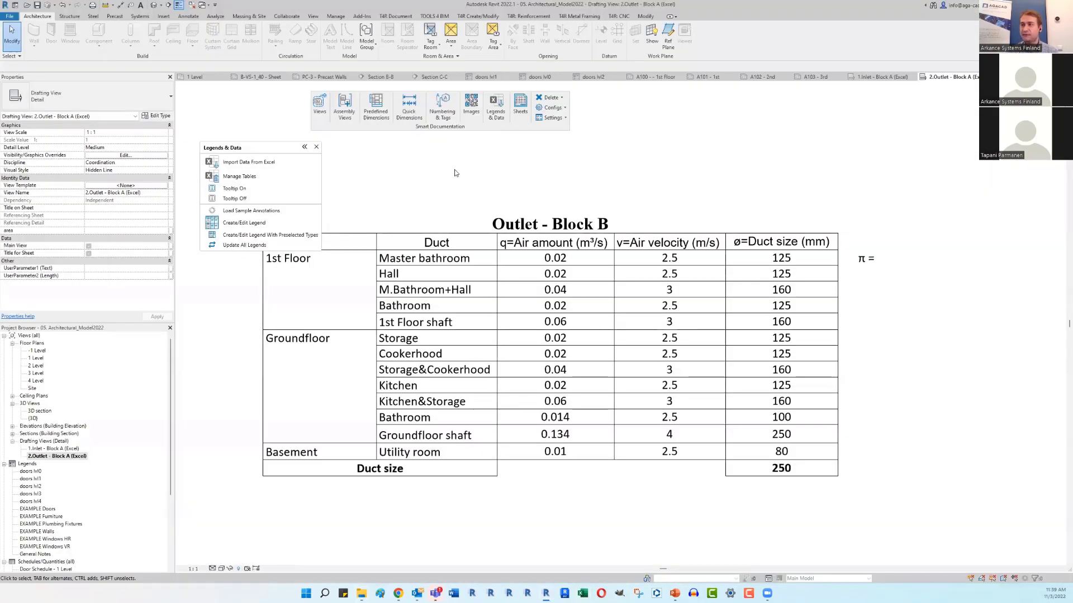
pyautogui.click(265, 178)
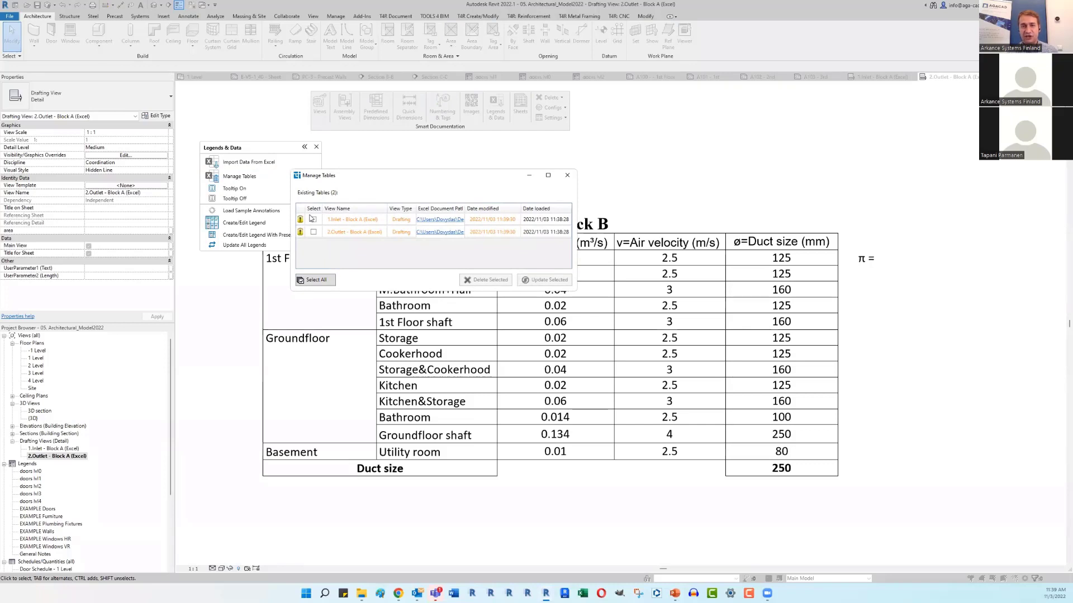
pyautogui.click(323, 279)
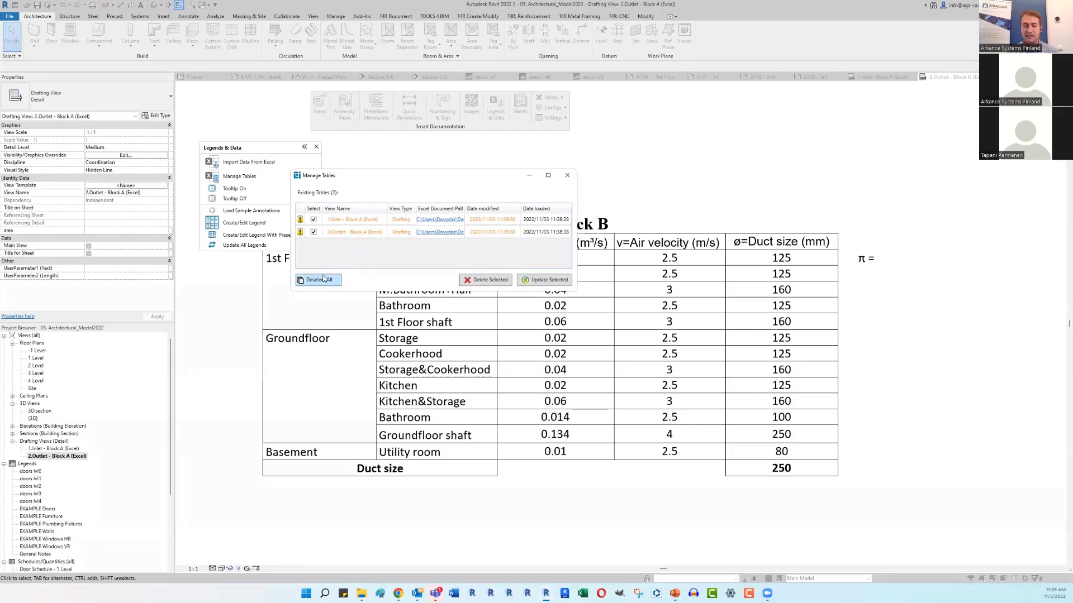
pyautogui.click(552, 282)
pyautogui.click(199, 318)
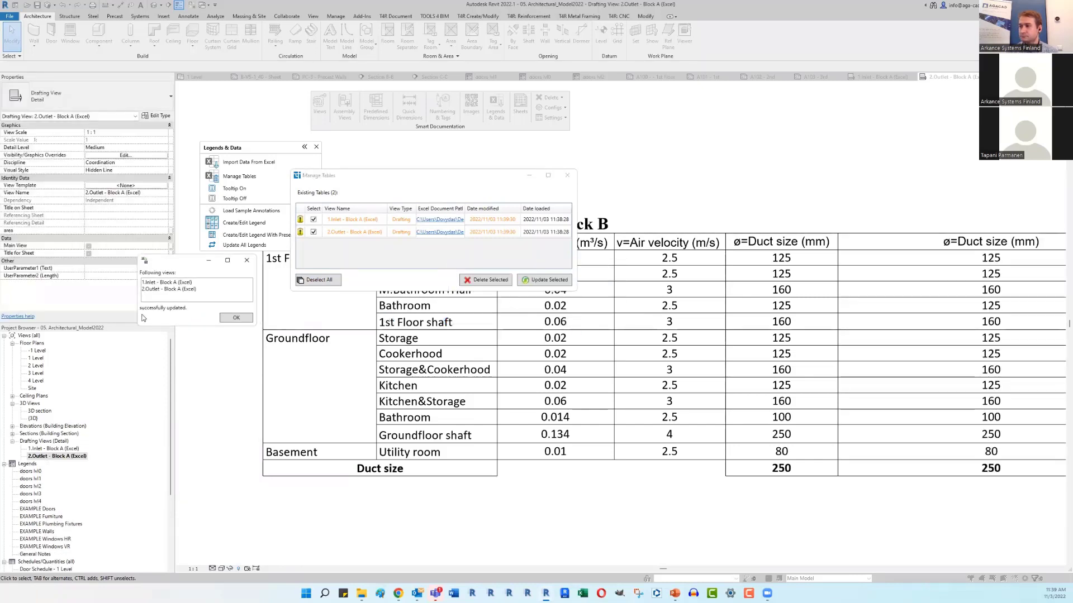
pyautogui.click(229, 317)
pyautogui.click(567, 176)
pyautogui.scroll(-3, 428, 338)
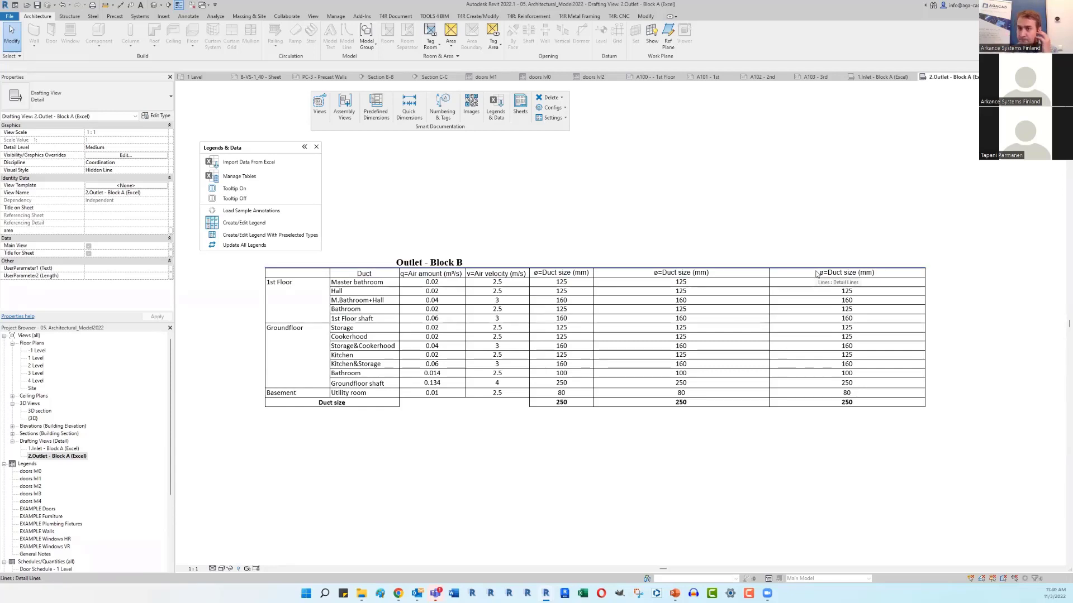
pyautogui.doubleClick(56, 450)
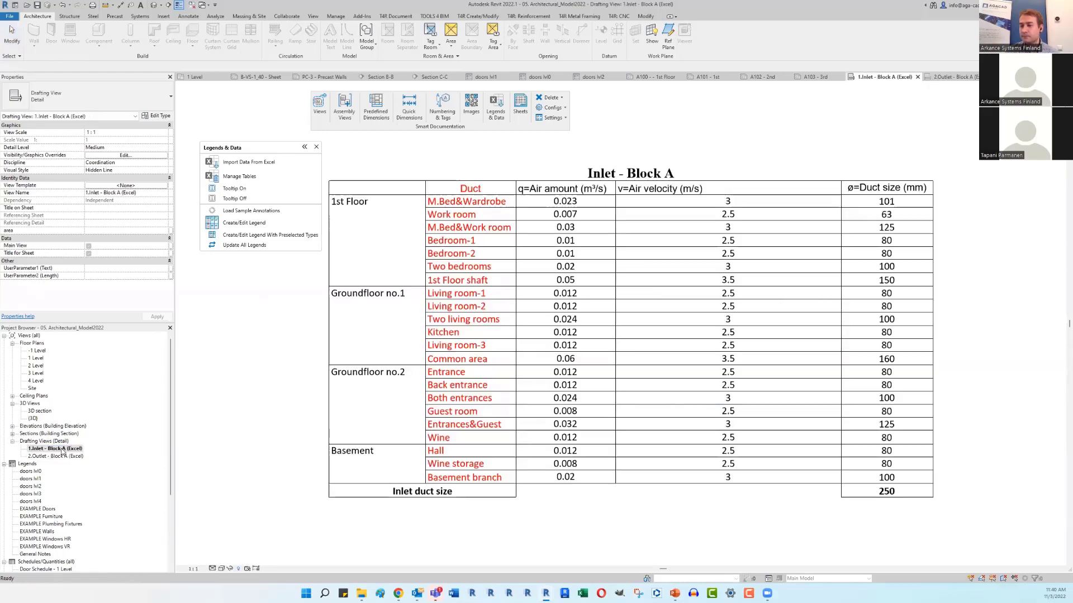
pyautogui.moveTo(487, 237); pyautogui.dragTo(425, 274, button='middle')
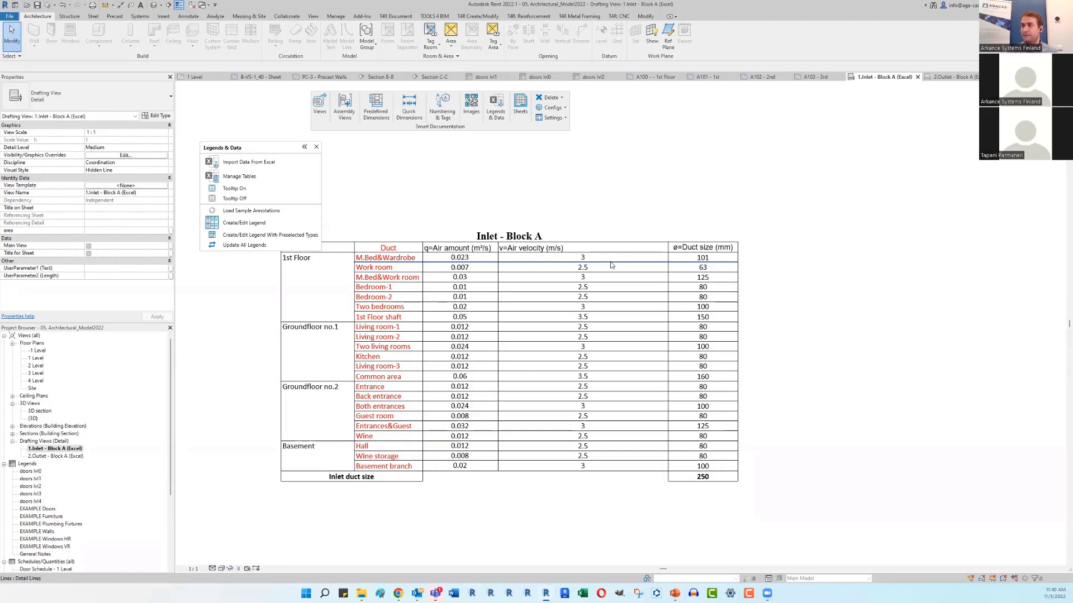
# Step: Close the Legends & Data tools and inactive views, then switch to sheet PC-3 - Precast Walls in the 01. RVT 2022_Smart Documentation project
pyautogui.click(316, 148)
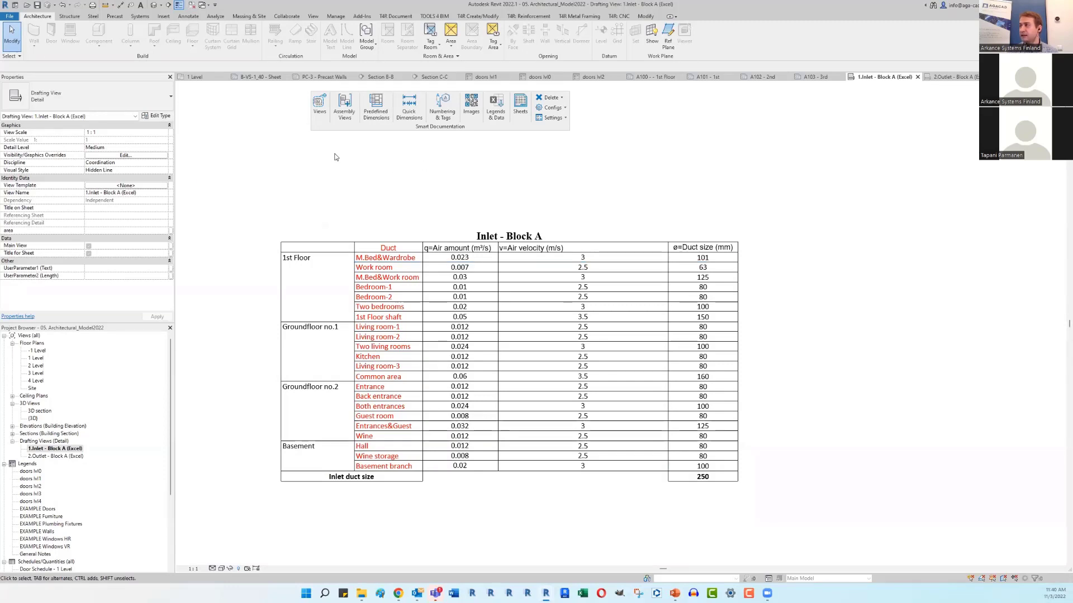
pyautogui.click(203, 6)
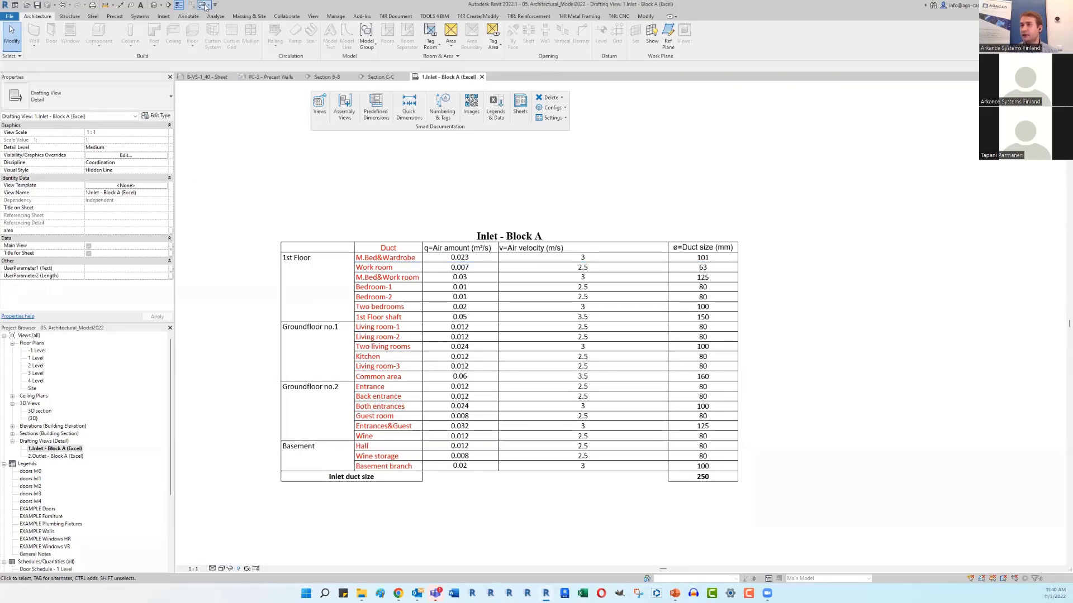
pyautogui.click(206, 7)
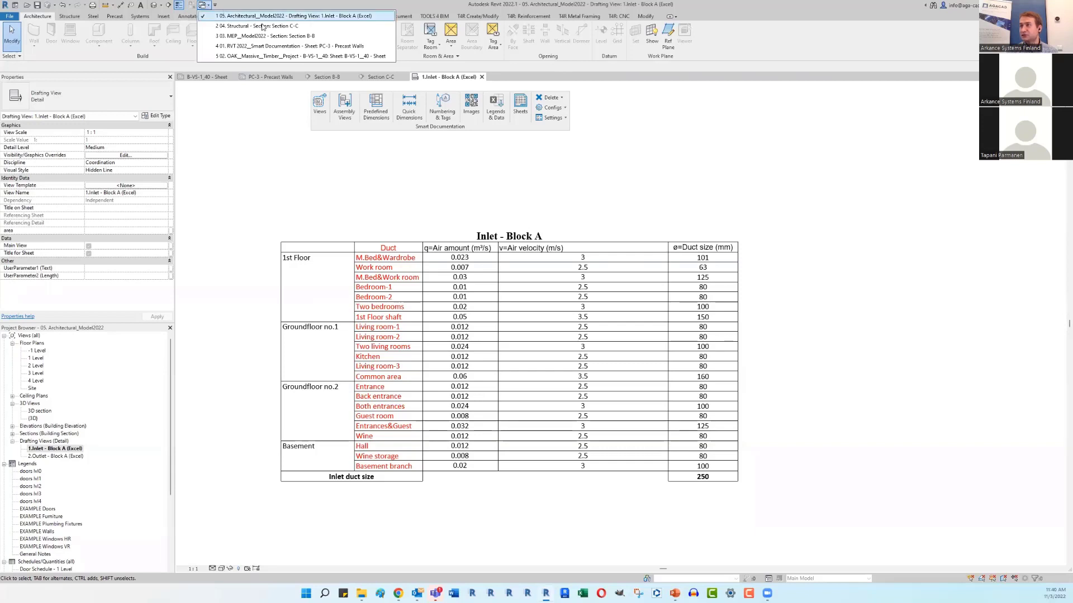
pyautogui.click(309, 47)
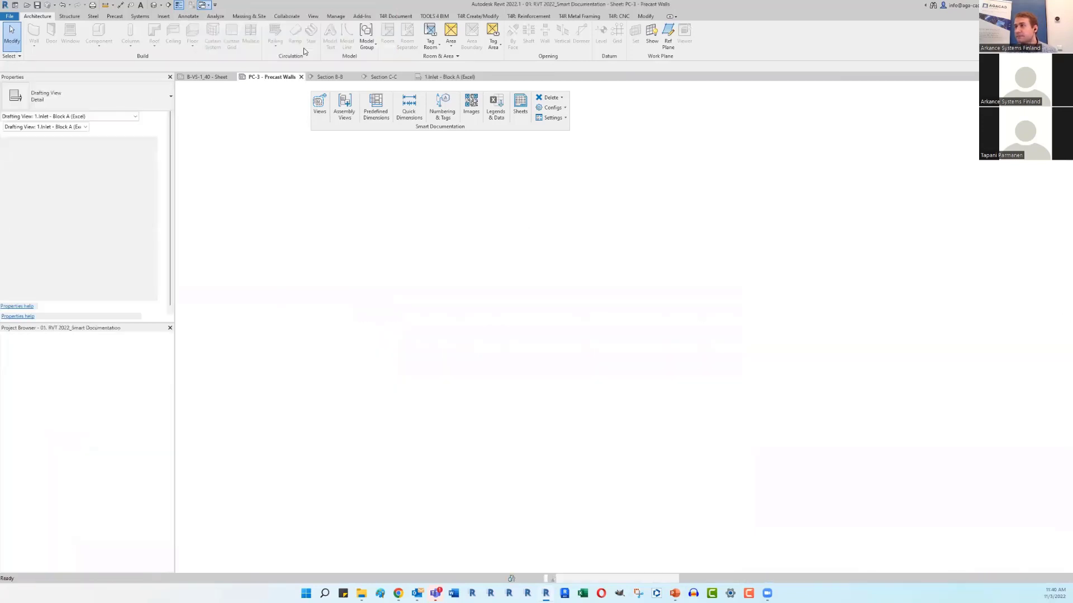
pyautogui.click(594, 327)
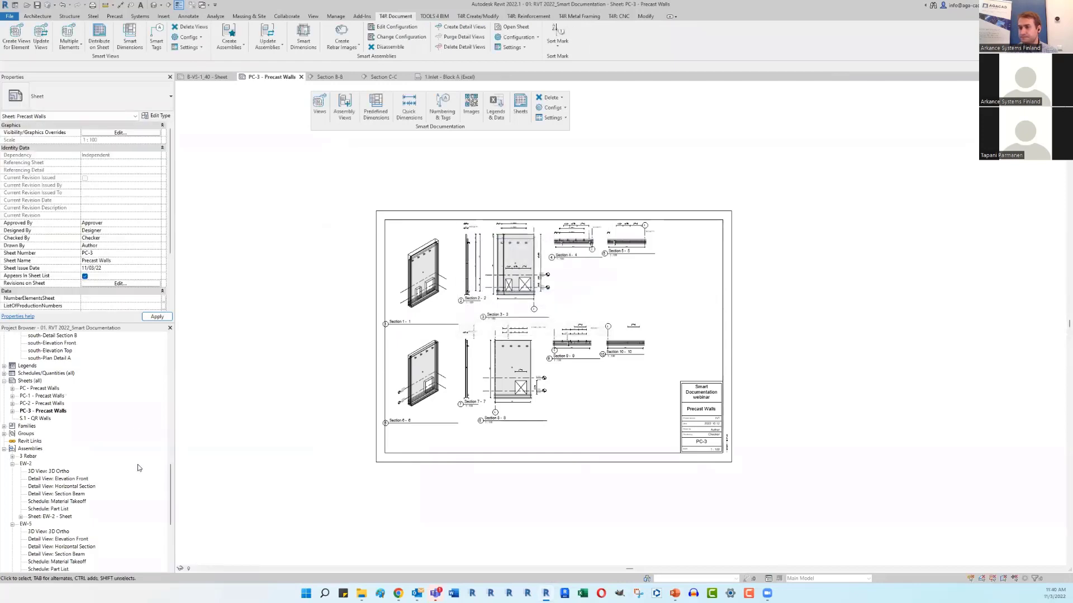
# Step: Open the 04. Precast 3D view and examine the precast building model from several distances
pyautogui.moveTo(169, 498); pyautogui.dragTo(174, 362)
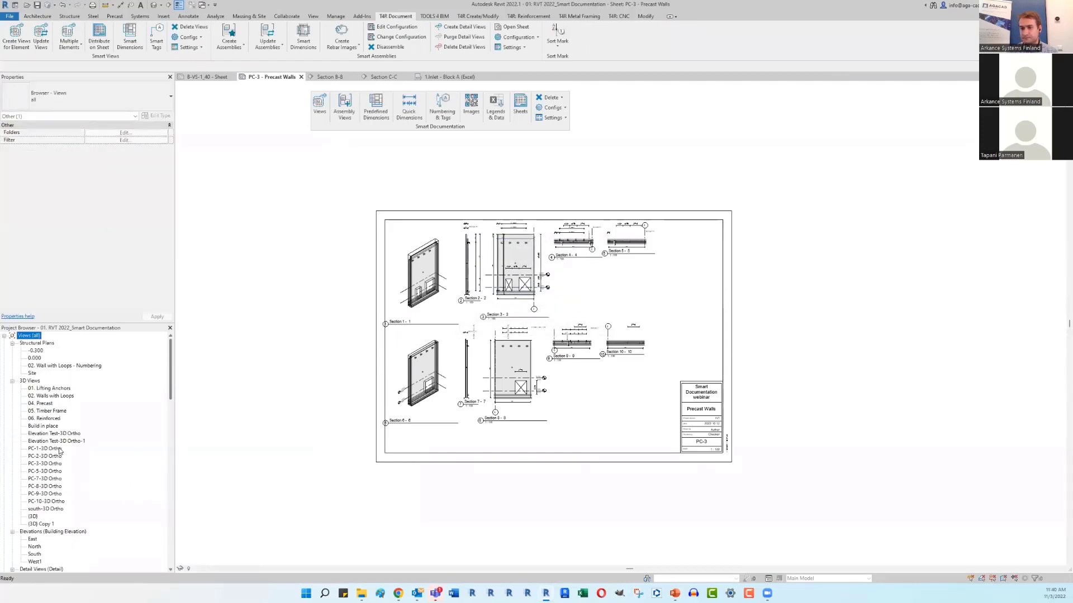
pyautogui.doubleClick(43, 410)
pyautogui.doubleClick(43, 403)
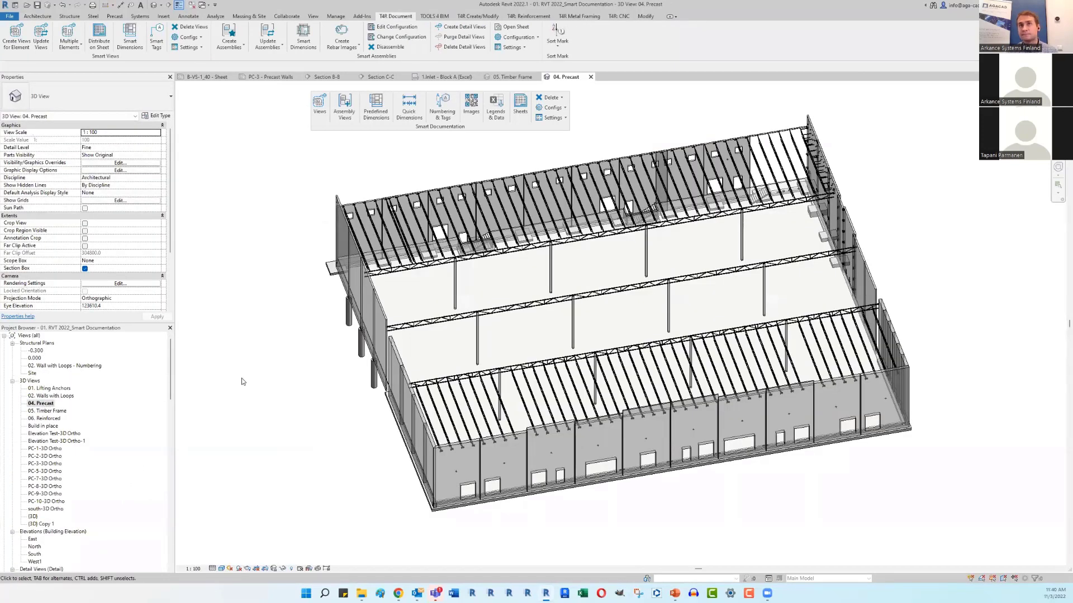
pyautogui.scroll(-2, 243, 374)
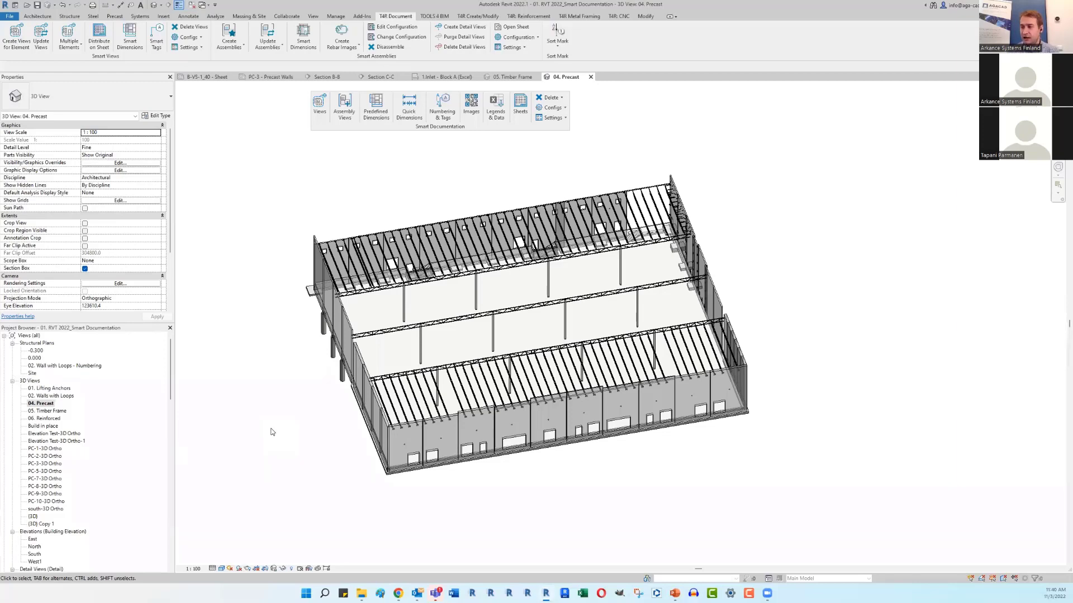
pyautogui.keyDown('shift'); pyautogui.moveTo(272, 431); pyautogui.dragTo(307, 398, button='middle'); pyautogui.keyUp('shift')
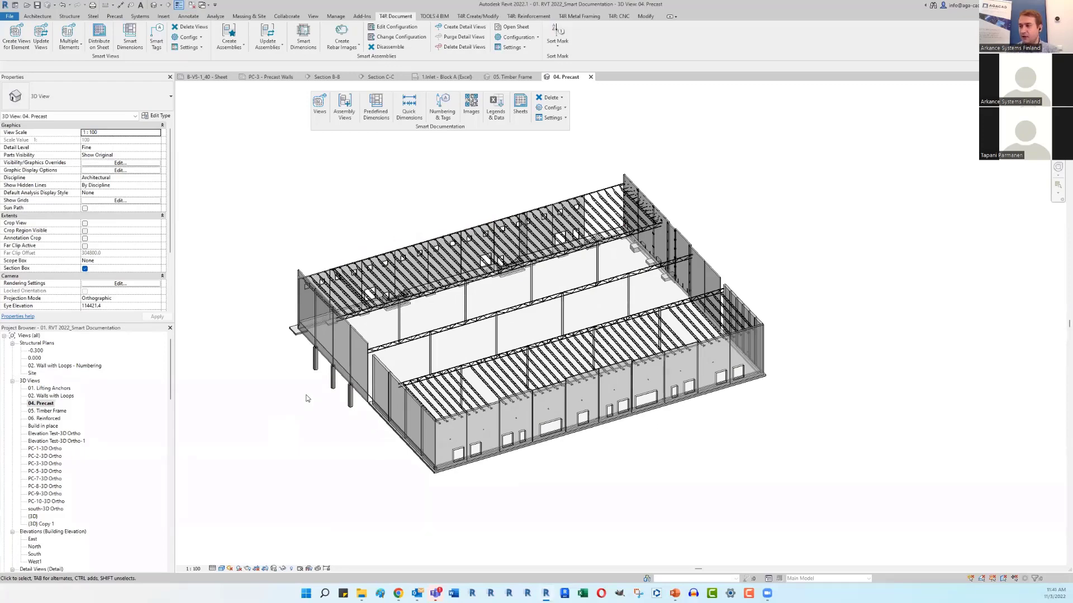
pyautogui.scroll(5, 290, 412)
pyautogui.scroll(-6, 290, 412)
pyautogui.scroll(2, 288, 415)
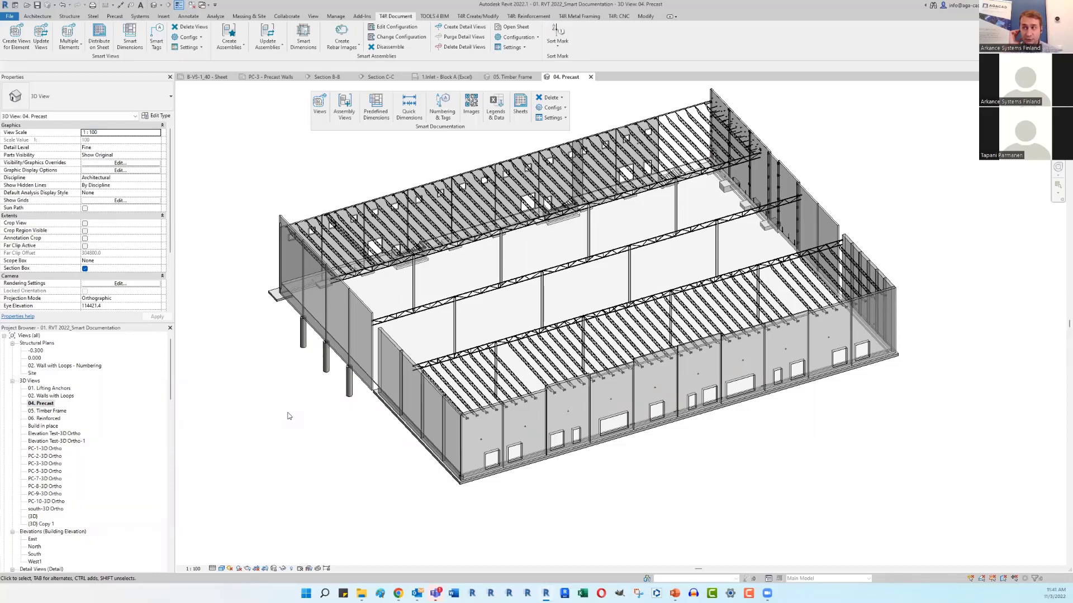
# Step: Start the QR/Barcode Generator for the Walls category, with Image : Instance as the parameter that receives the codes
pyautogui.click(474, 111)
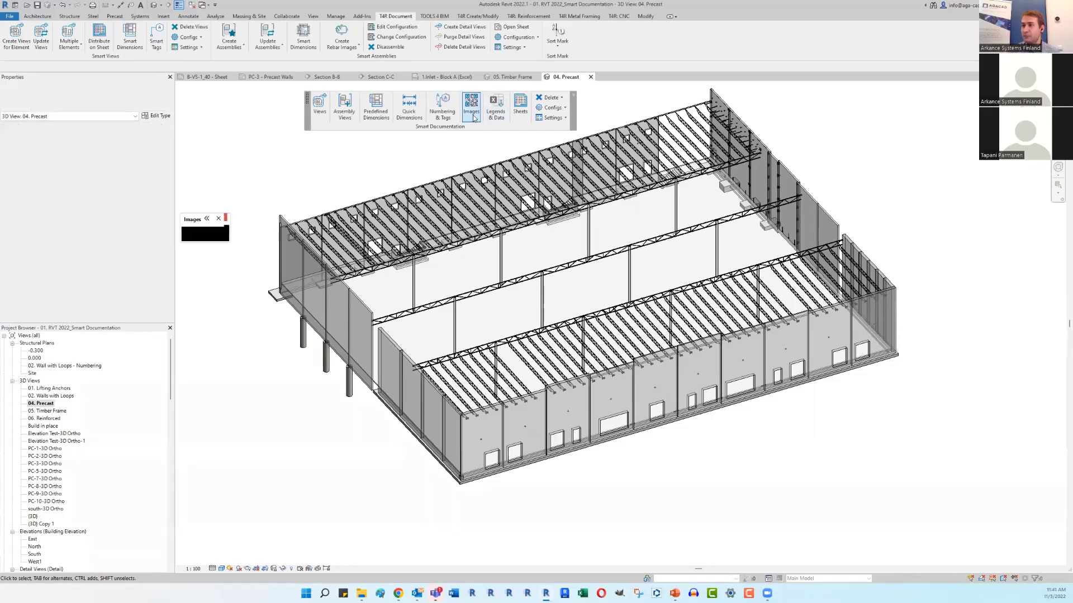
pyautogui.click(227, 293)
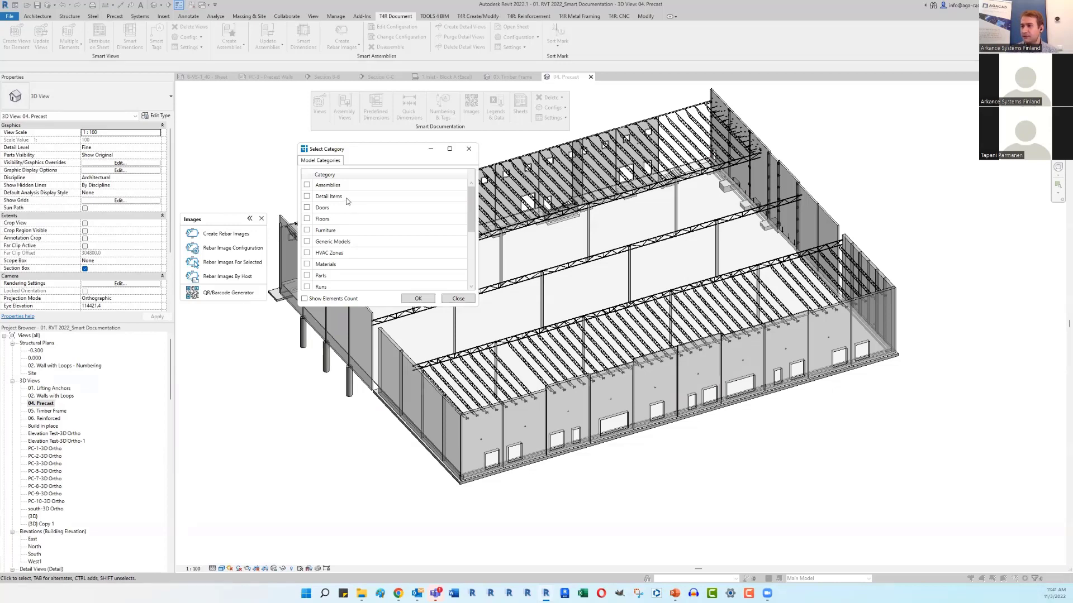
pyautogui.scroll(-5, 348, 202)
pyautogui.click(307, 265)
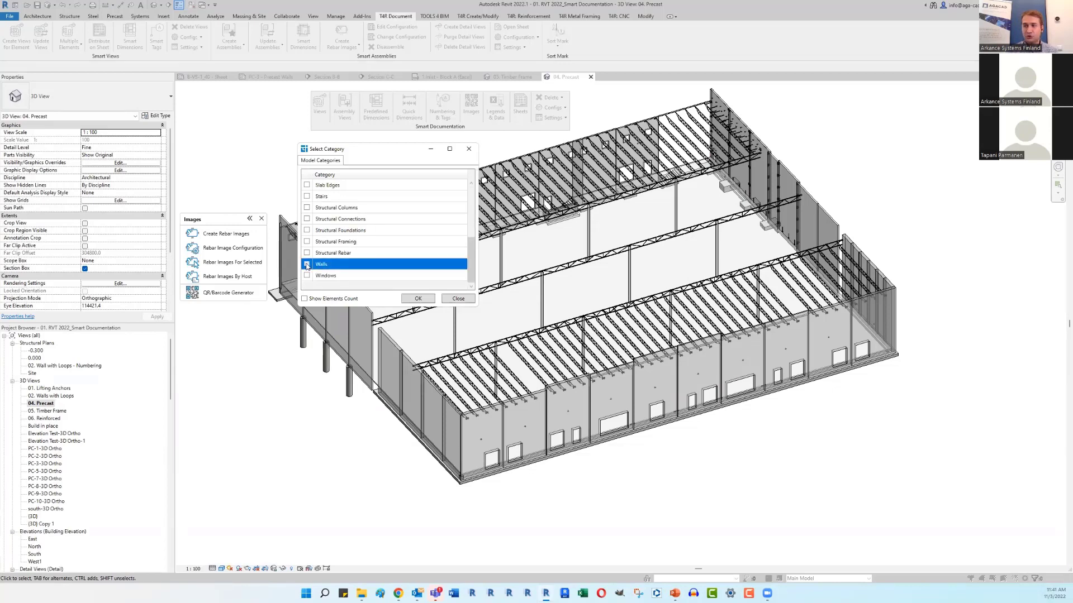
pyautogui.click(423, 299)
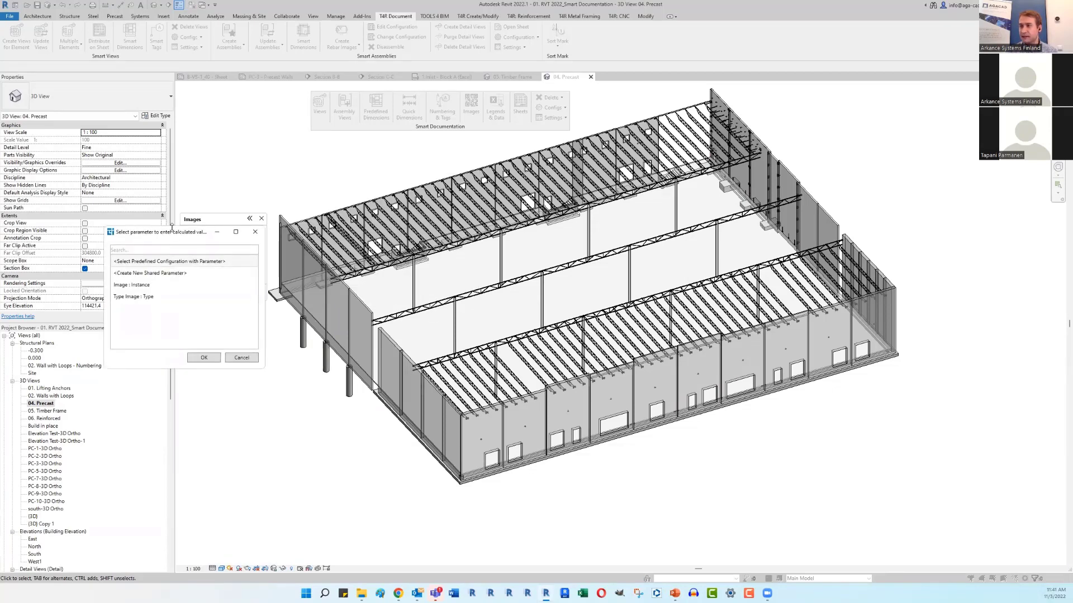
pyautogui.moveTo(190, 233); pyautogui.dragTo(435, 223)
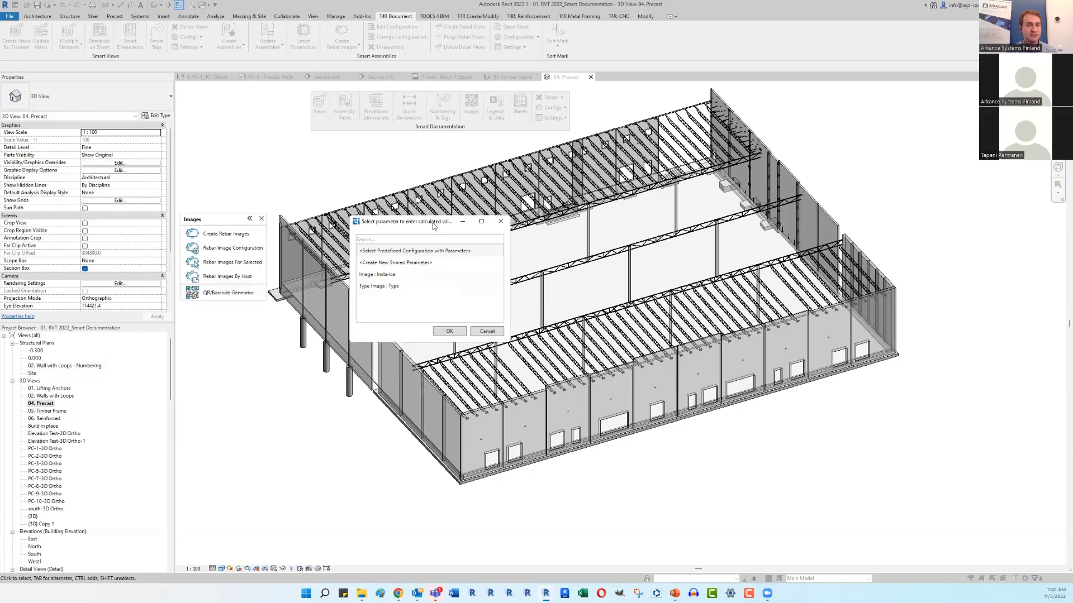
pyautogui.click(419, 275)
pyautogui.click(449, 333)
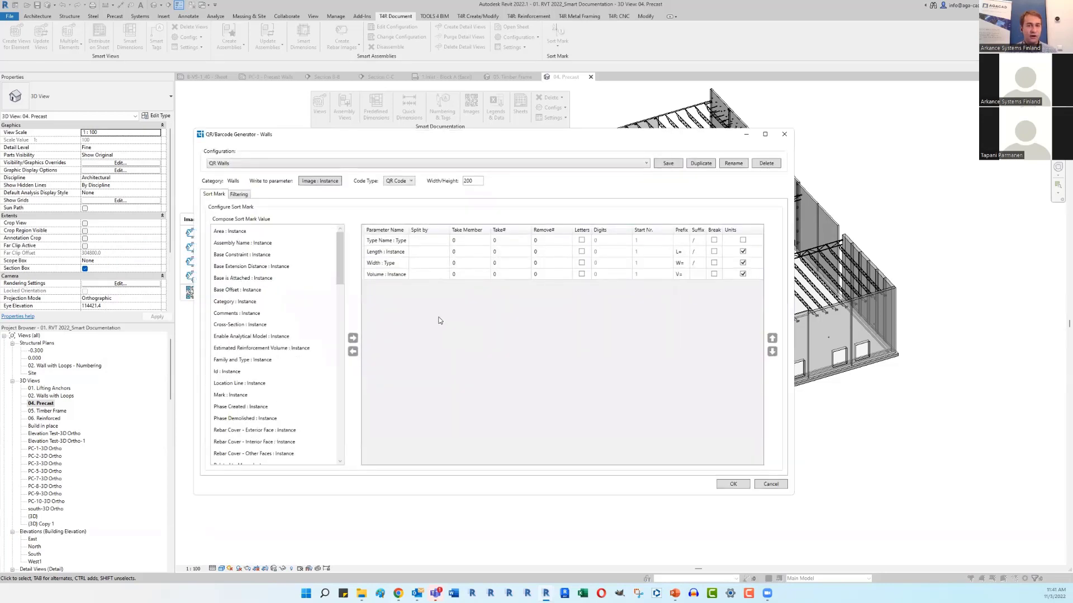
# Step: Check the sort mark and filtering settings of the QR Walls configuration and generate the wall QR codes with it
pyautogui.moveTo(384, 244); pyautogui.dragTo(385, 276)
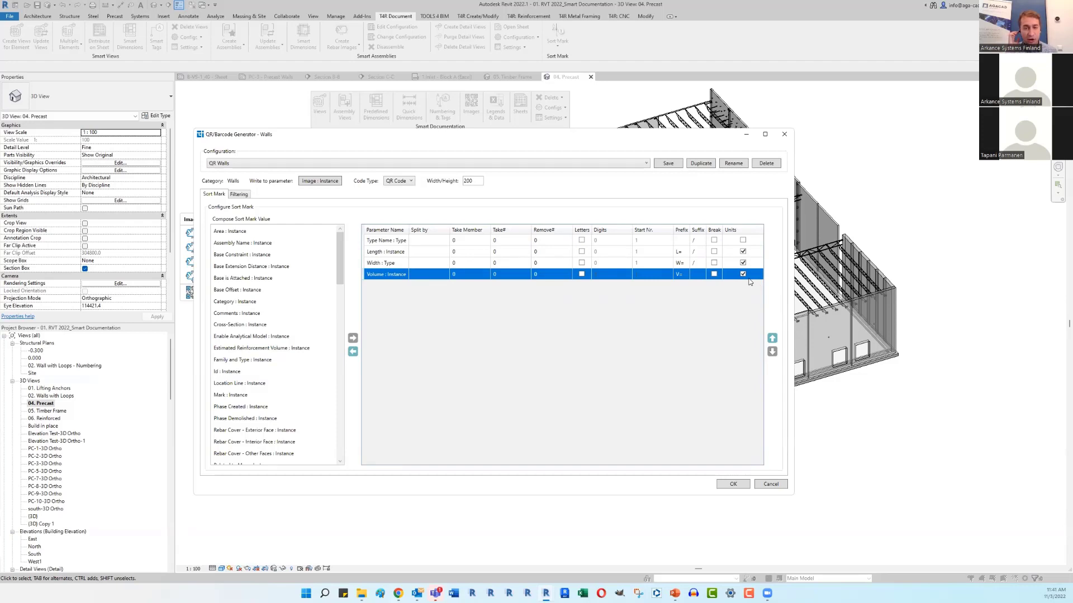
pyautogui.click(240, 194)
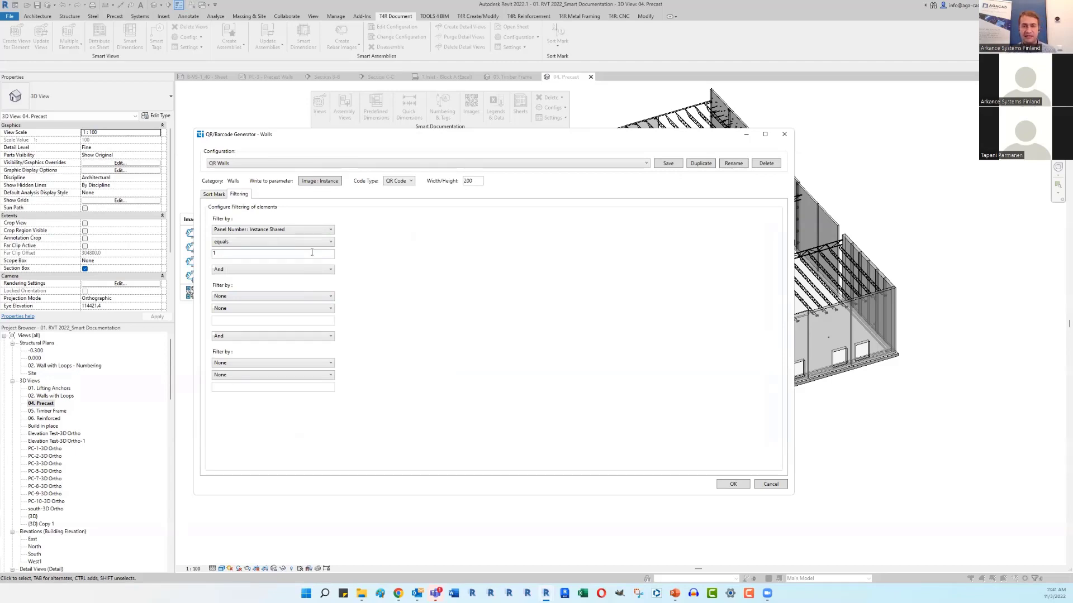
pyautogui.click(215, 195)
pyautogui.click(733, 485)
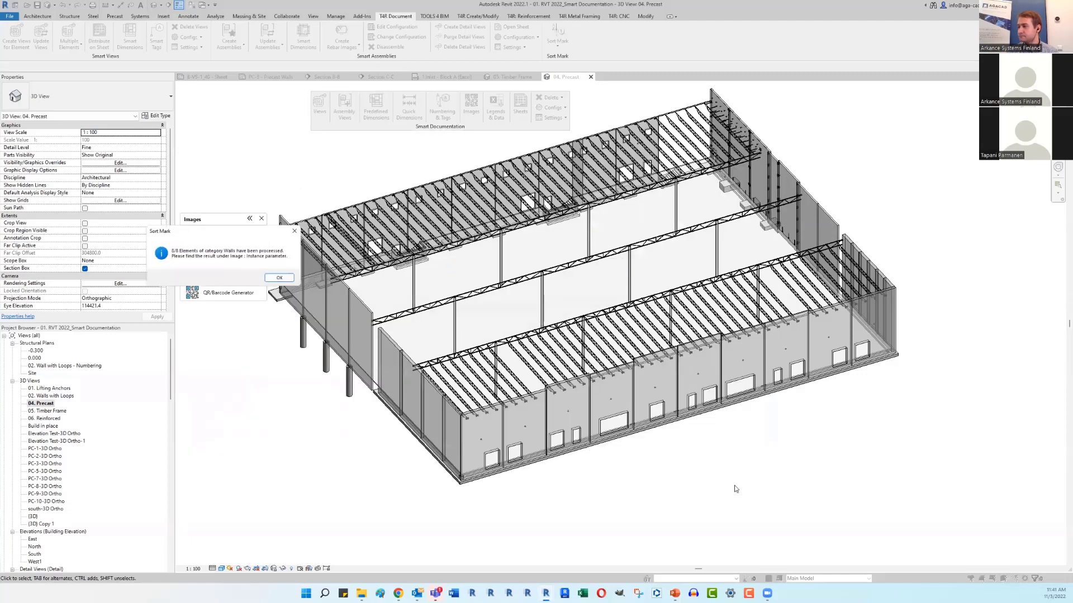
pyautogui.moveTo(196, 238); pyautogui.dragTo(290, 153)
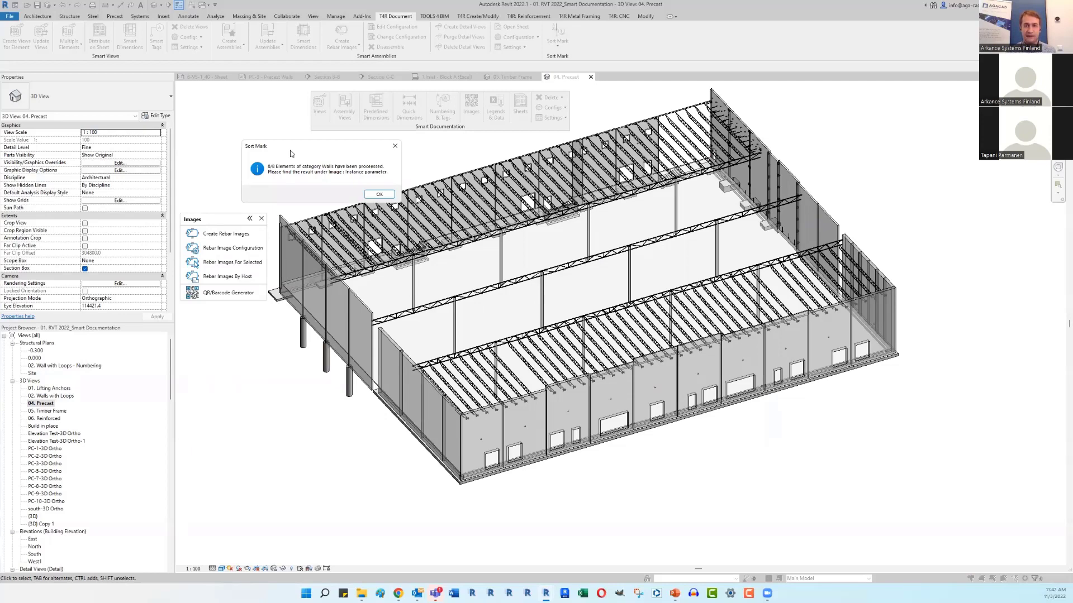
pyautogui.click(380, 194)
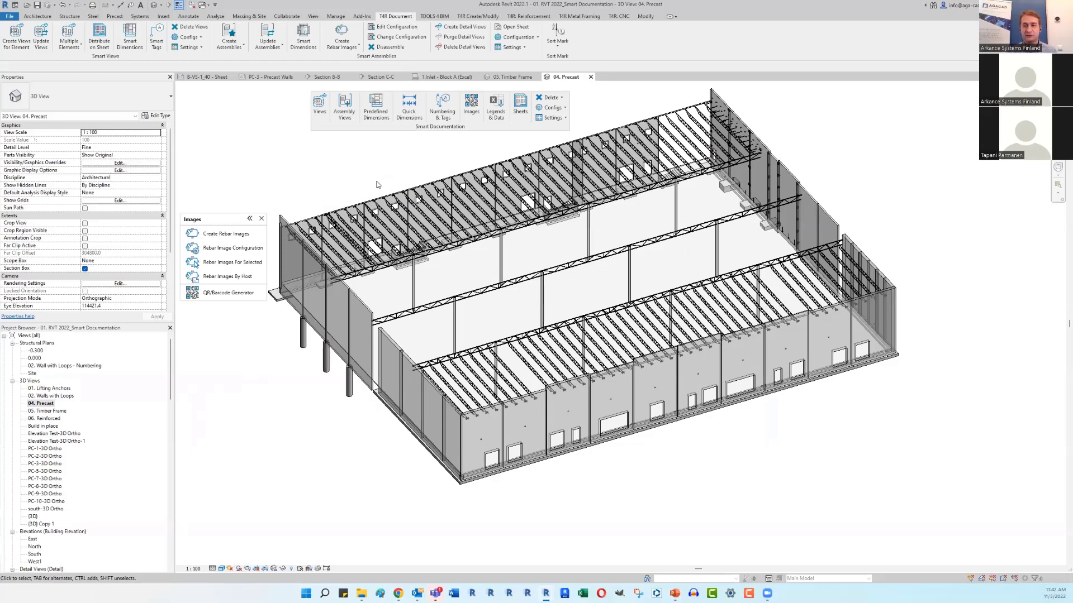
# Step: Open the 01. Precast QR schedule and move the floating Smart Documentation toolbar clear of its columns
pyautogui.scroll(-15, 110, 461)
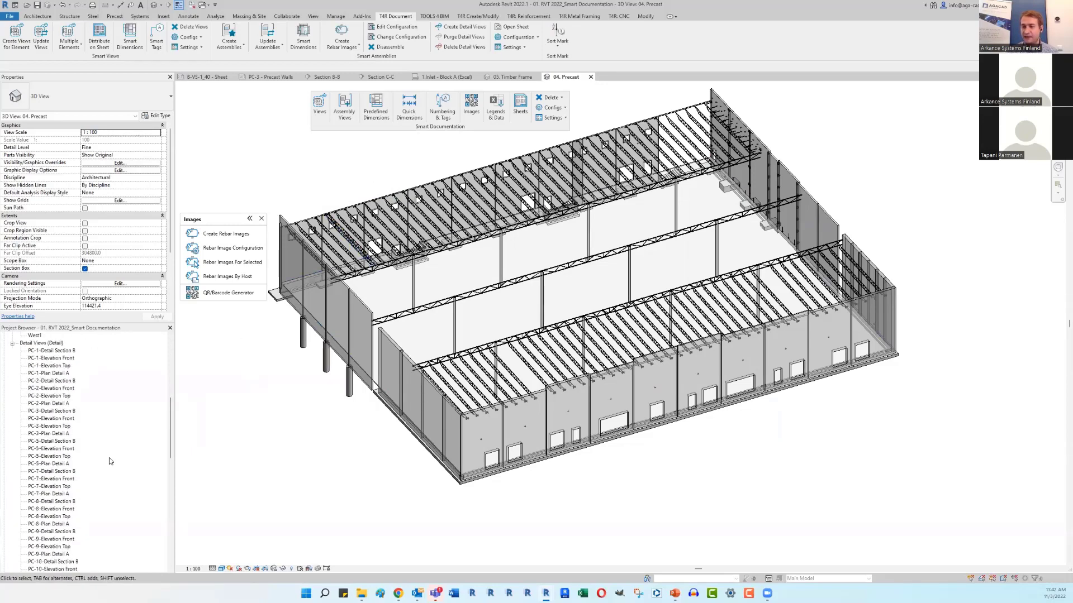
pyautogui.scroll(-6, 110, 461)
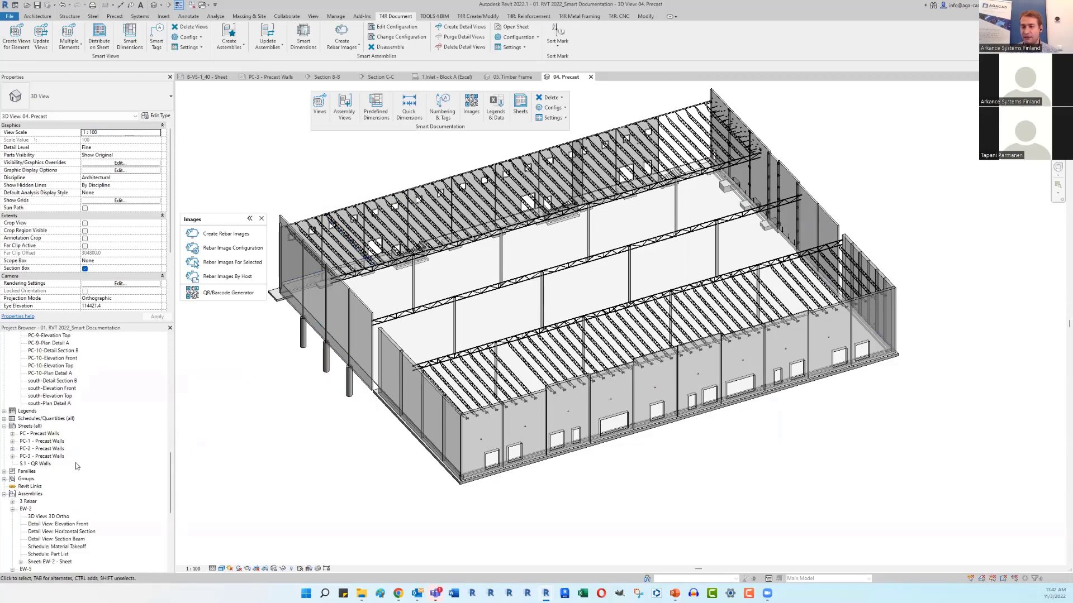
pyautogui.click(4, 418)
pyautogui.doubleClick(44, 344)
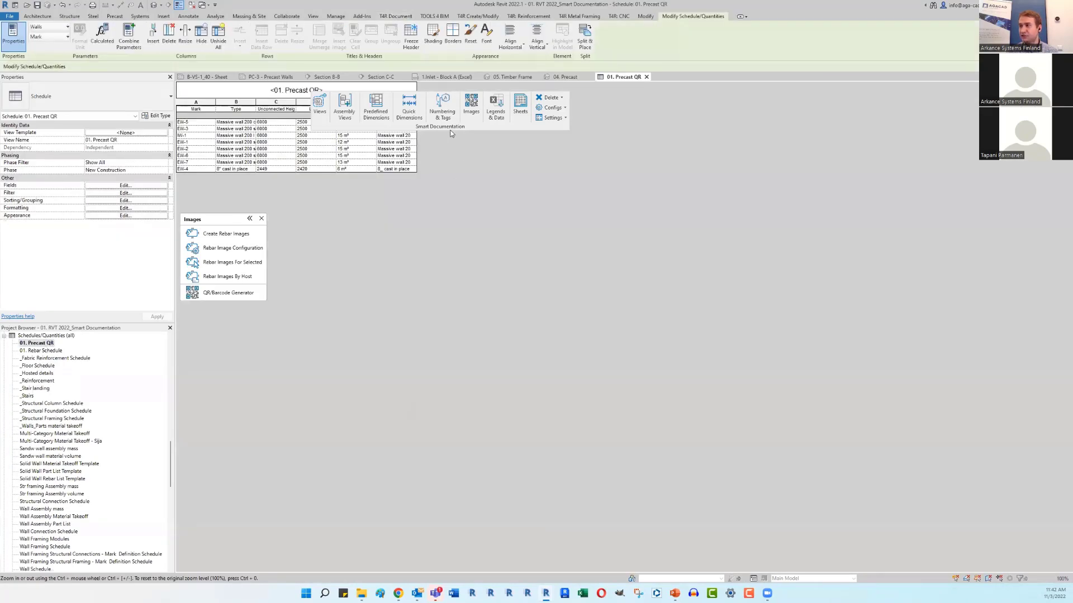
pyautogui.moveTo(450, 130); pyautogui.dragTo(639, 137)
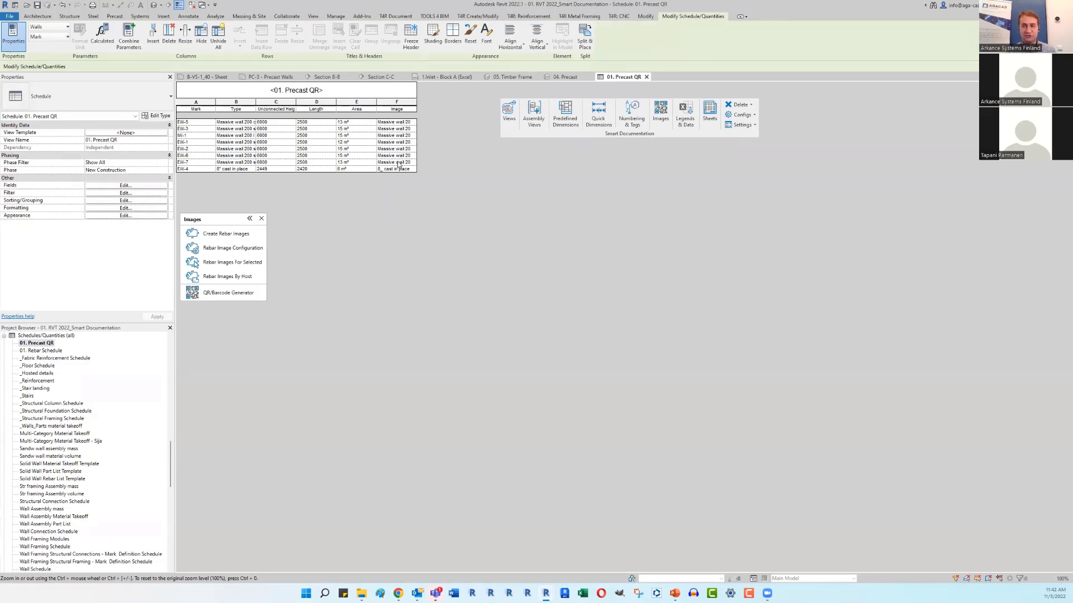
# Step: Open sheet S.1 - QR Walls and place the 01. Precast QR schedule on it
pyautogui.scroll(-7, 79, 470)
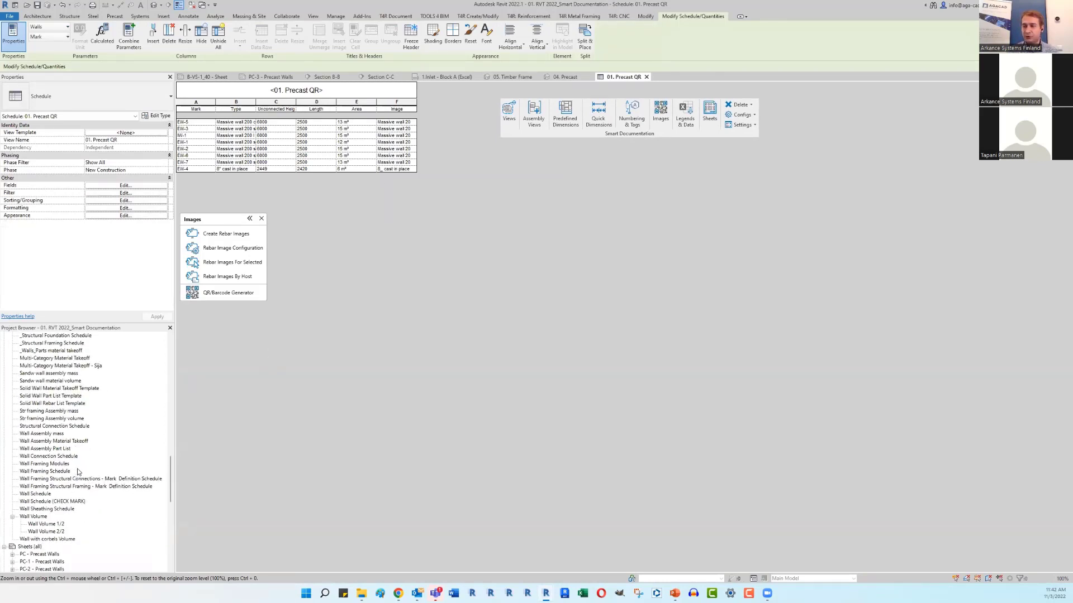
pyautogui.scroll(-3, 77, 469)
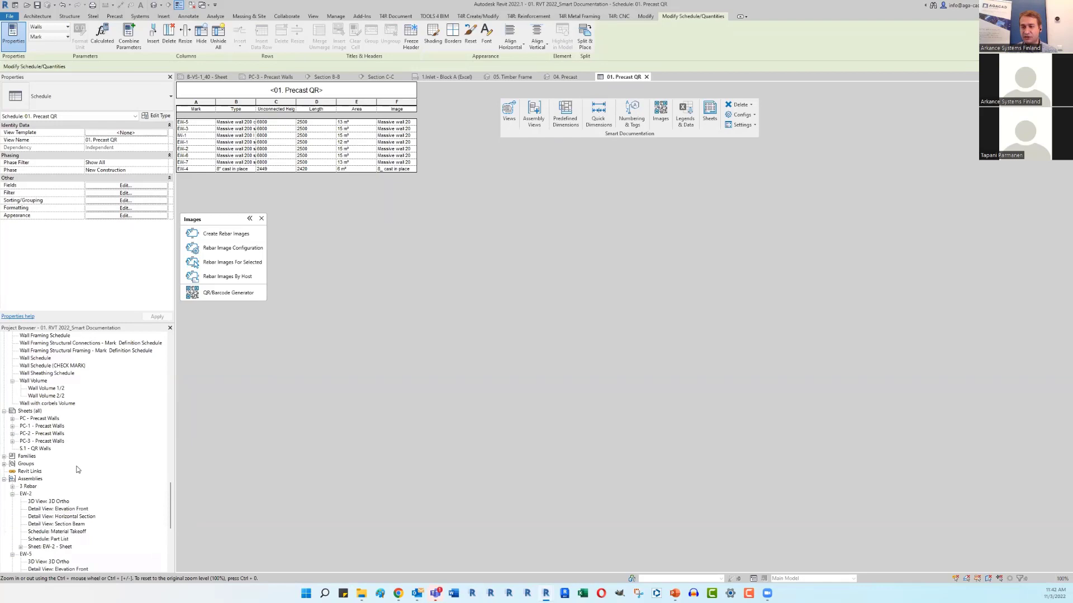
pyautogui.doubleClick(44, 450)
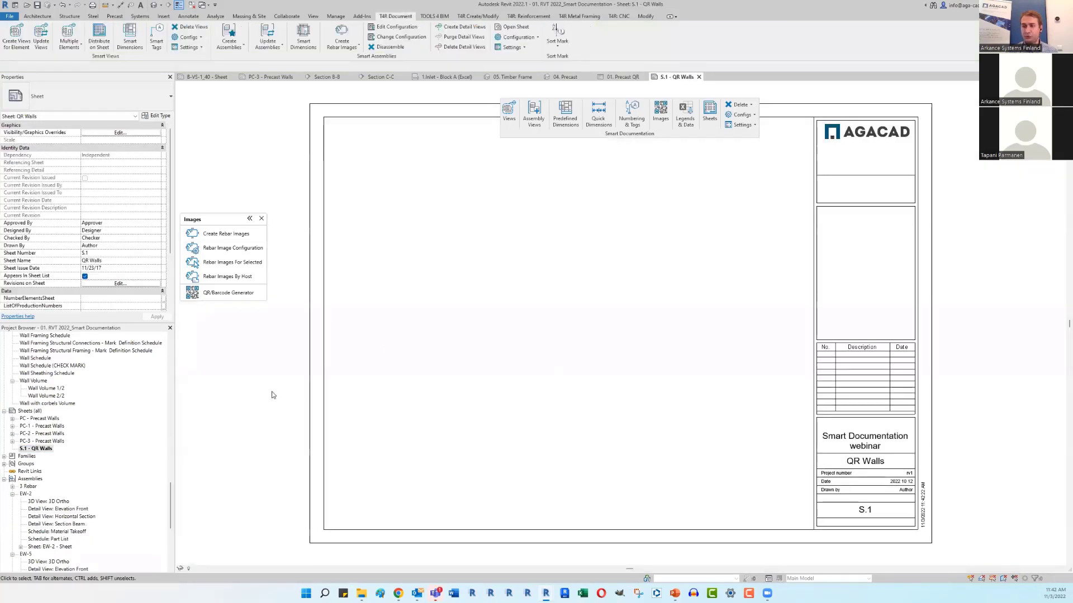
pyautogui.scroll(12, 50, 422)
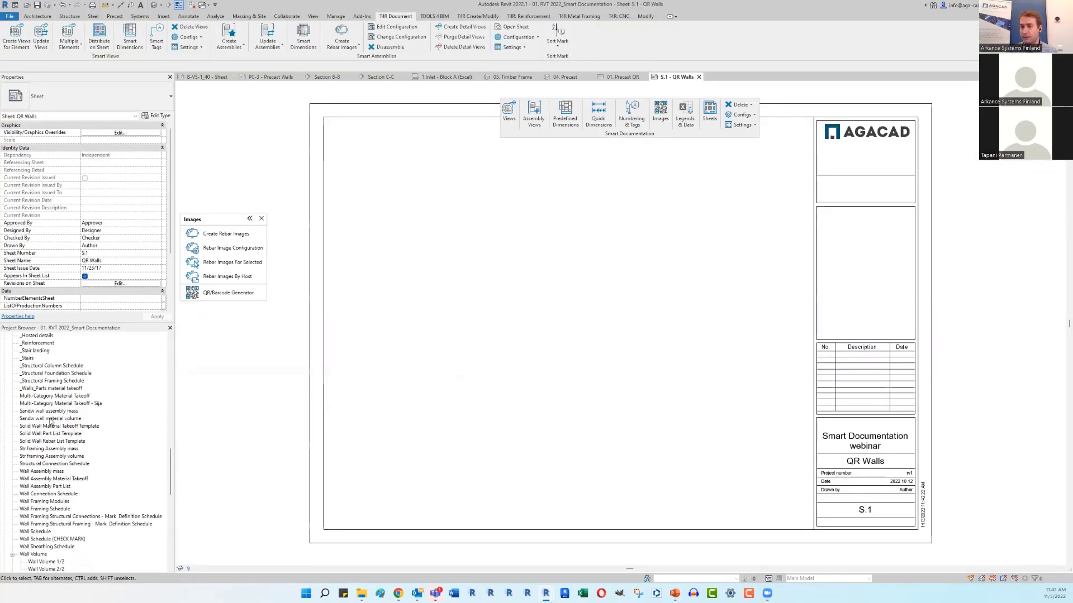
pyautogui.moveTo(43, 403); pyautogui.dragTo(463, 277)
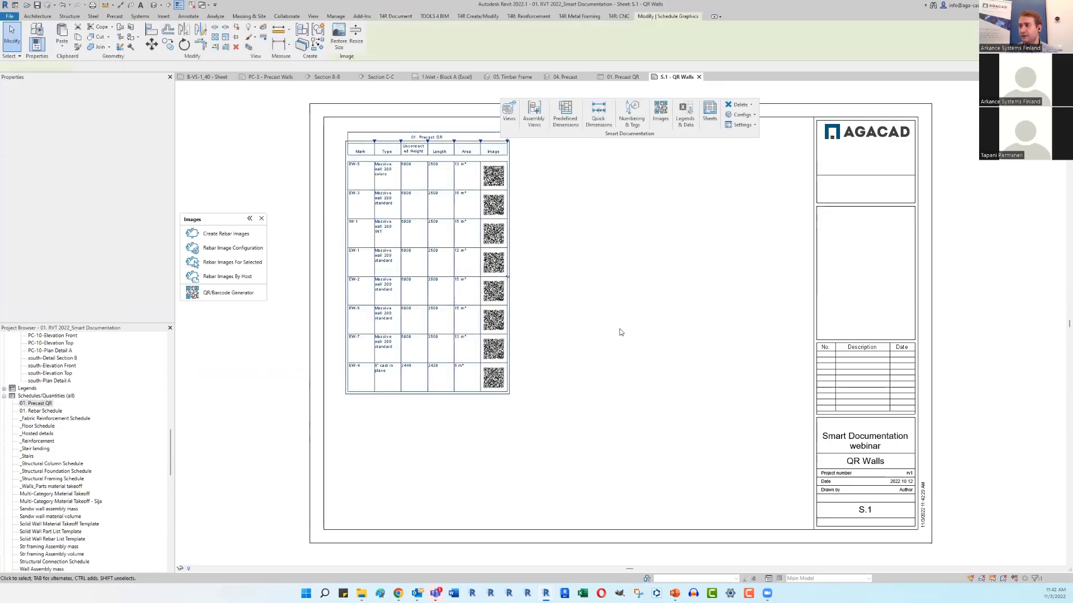
# Step: Examine the QR codes in the Image column of the schedule placed on the sheet
pyautogui.scroll(5, 420, 185)
pyautogui.moveTo(423, 193); pyautogui.dragTo(447, 278, button='middle')
pyautogui.scroll(2, 525, 344)
pyautogui.scroll(1, 448, 277)
pyautogui.scroll(1, 447, 277)
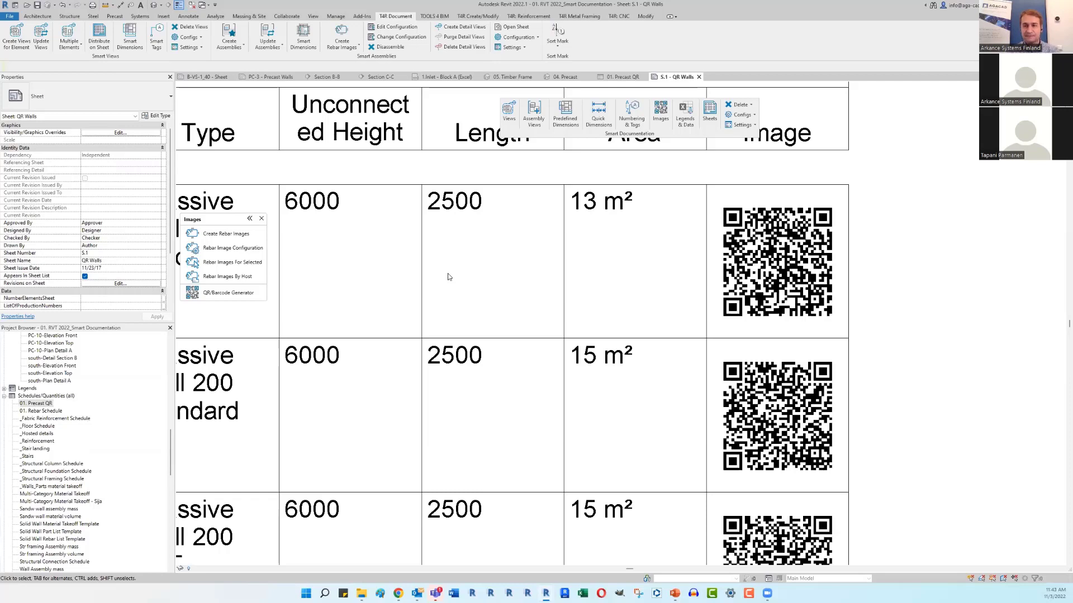
pyautogui.hotkey('alt', 'Tab')
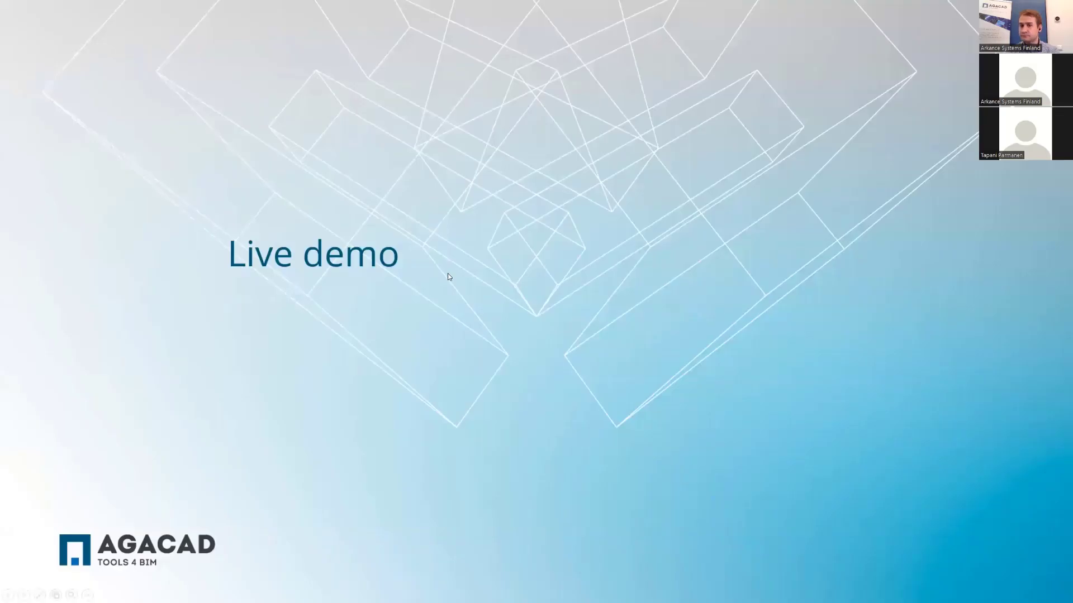
pyautogui.press('Right')
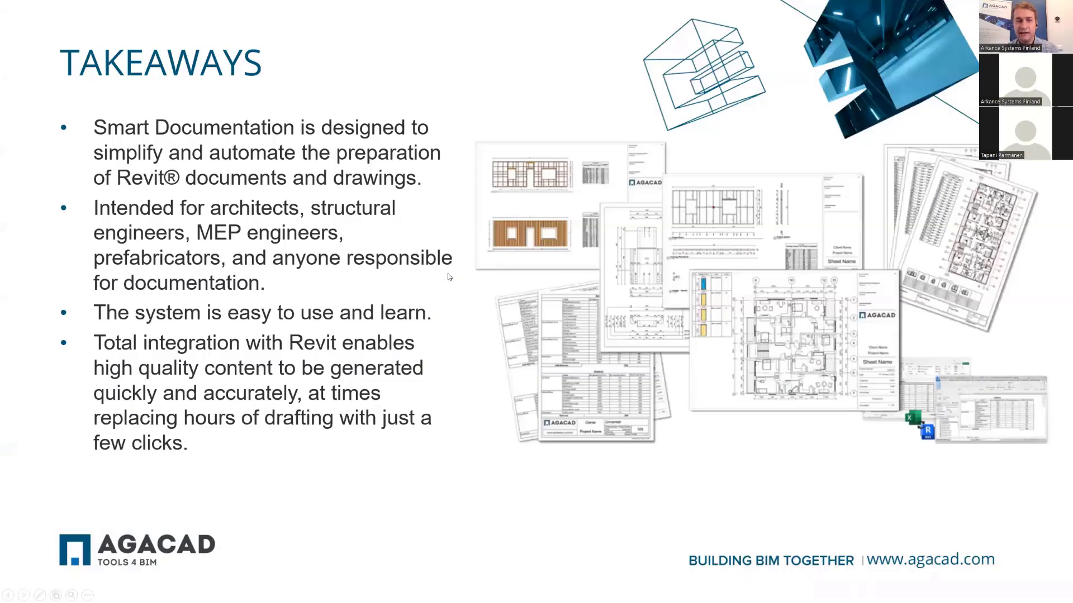